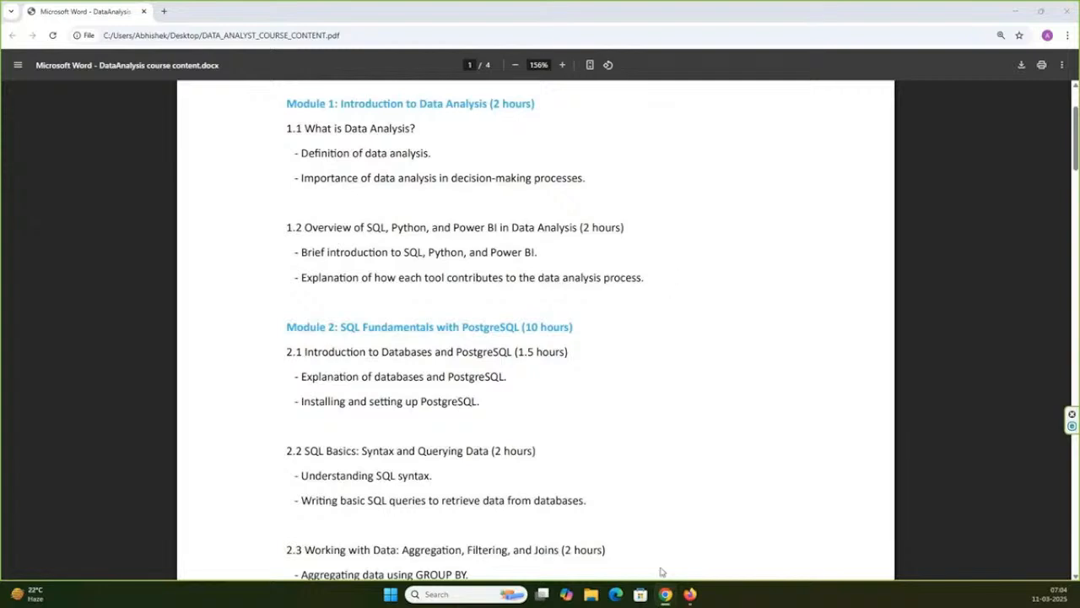
- Open File Explorer in a maximized window and show the 12Sep24 folder inside PBI_Tutorial
left_click(593, 594)
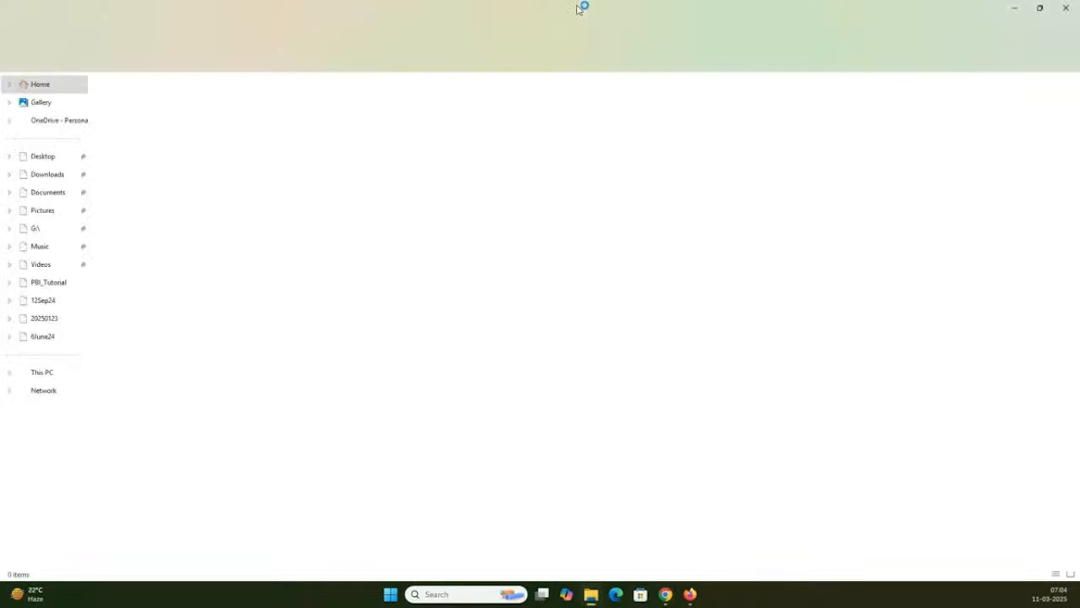
double_click(578, 8)
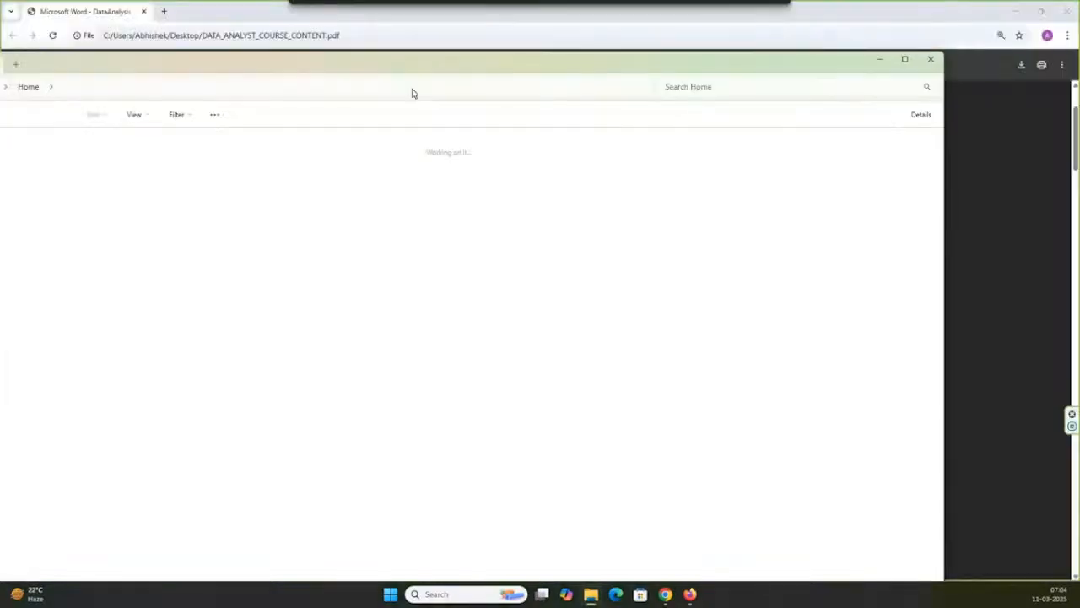
left_click_drag(248, 138, 0, 108)
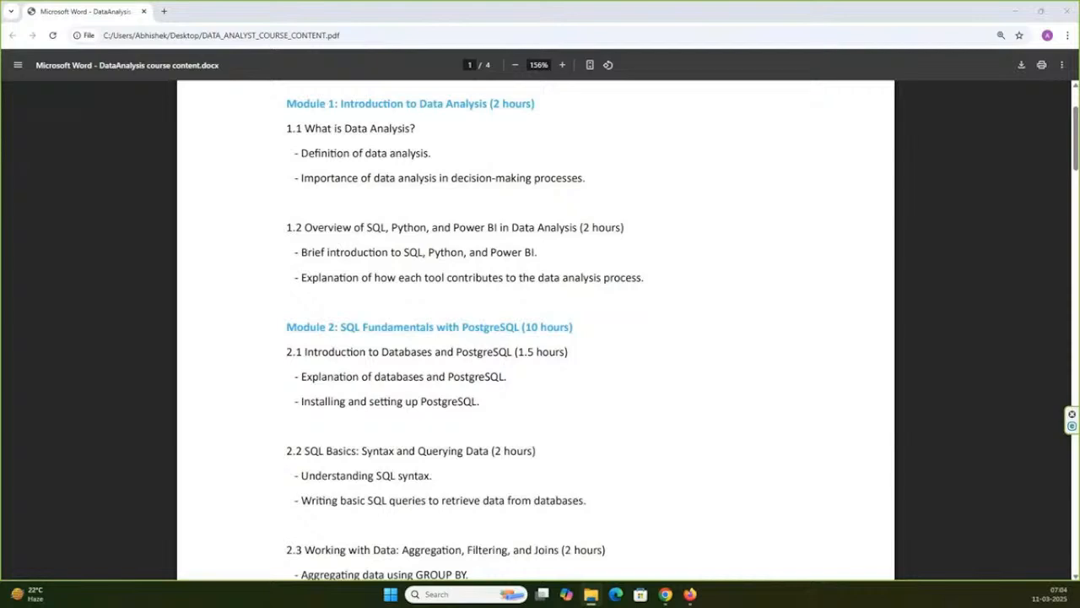
left_click_drag(0, 9, 583, 210)
double_click(583, 211)
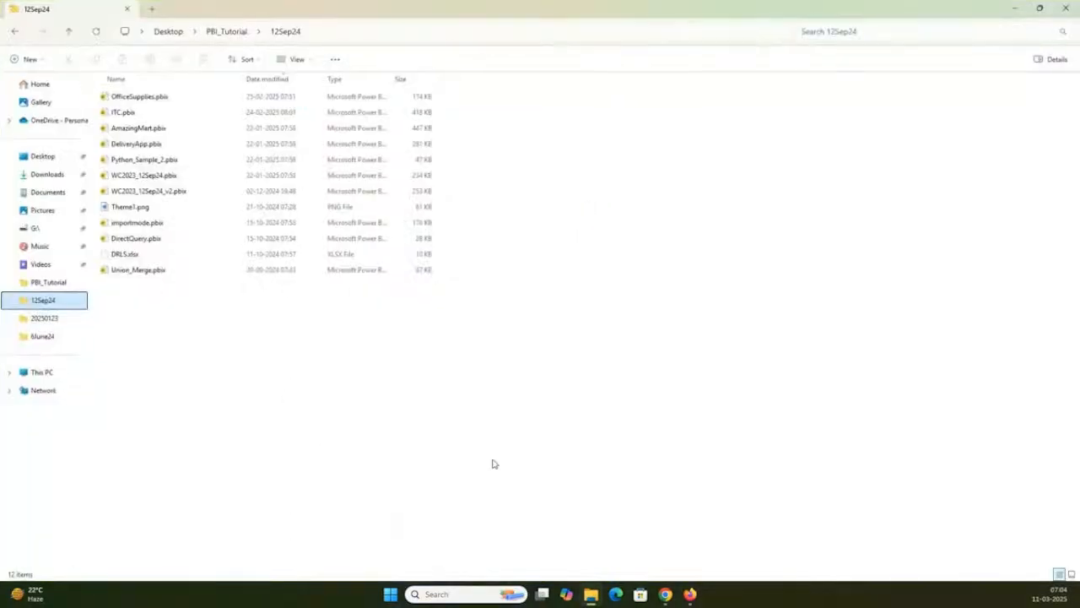
- Group the files in the 12Sep24 folder by date modified
right_click(663, 305)
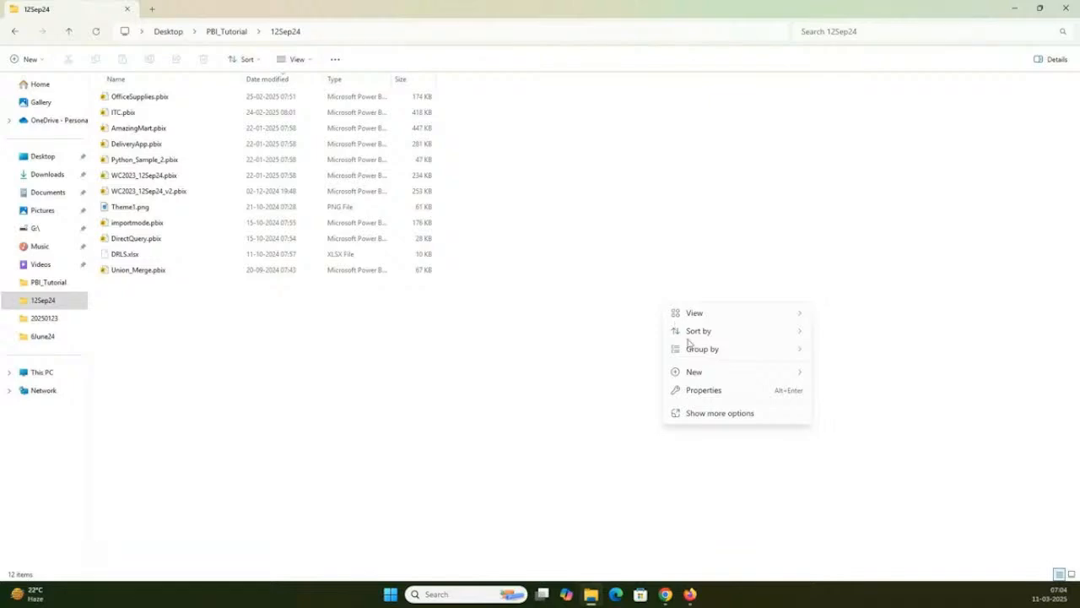
mouse_move(709, 372)
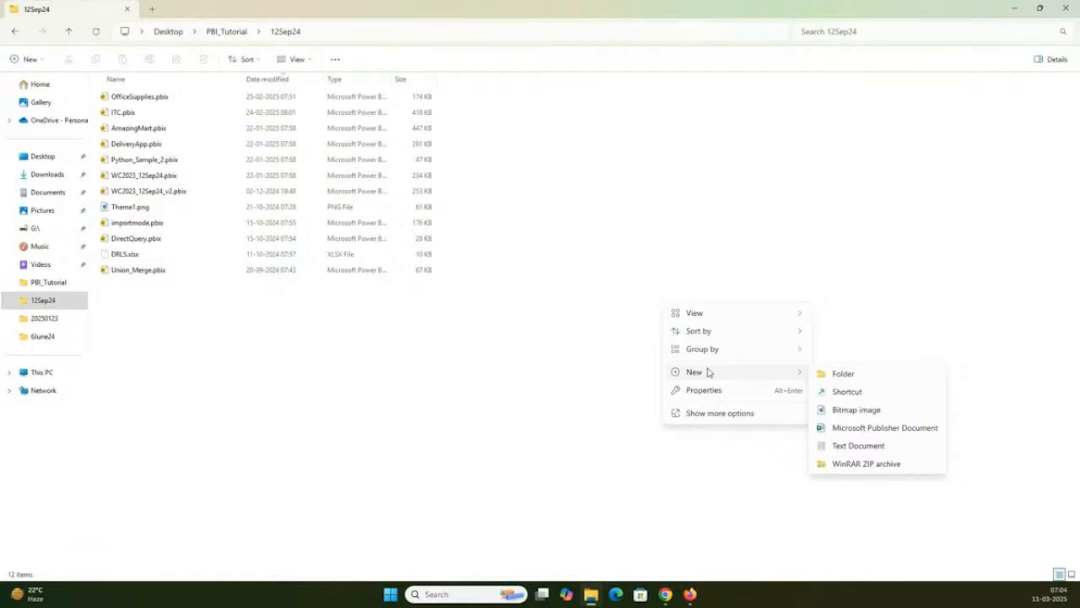
mouse_move(708, 350)
left_click(835, 369)
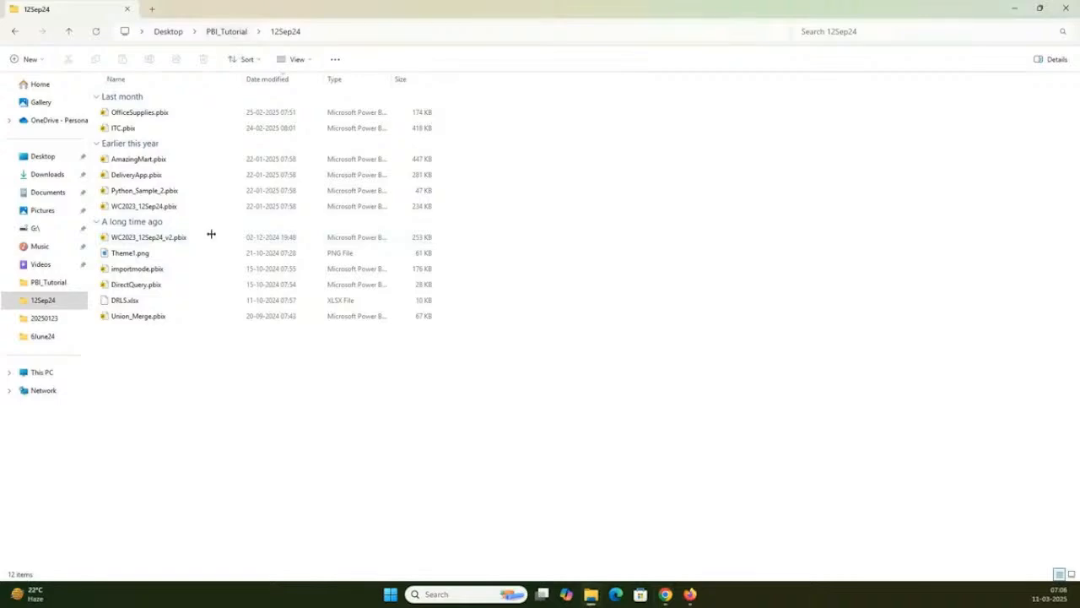
- Look through the PBI_Tutorial folder and the contents of its 5Nov24 subfolder
left_click(225, 34)
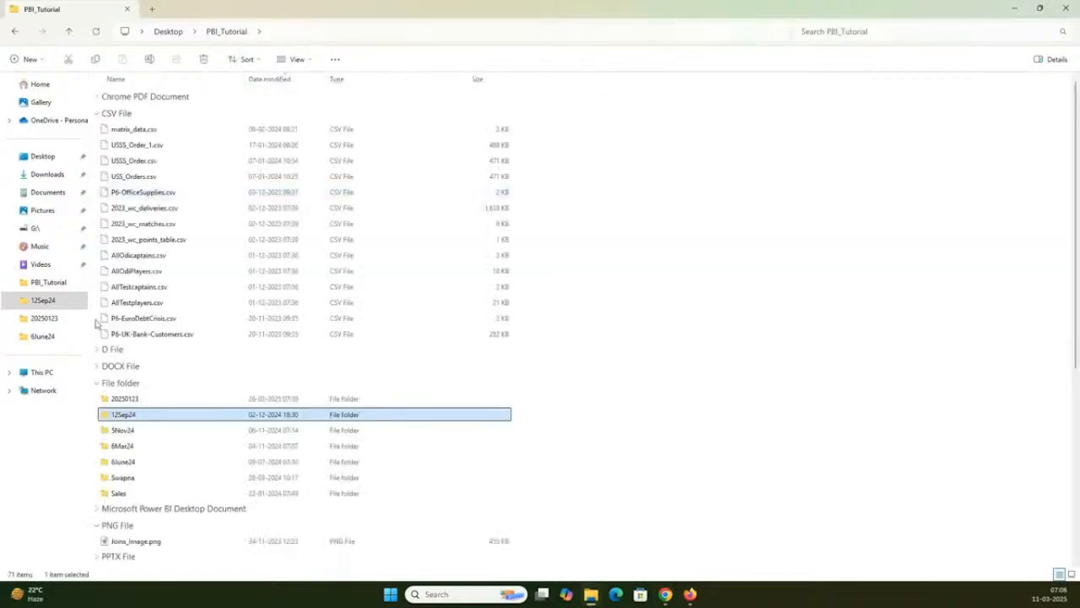
double_click(127, 429)
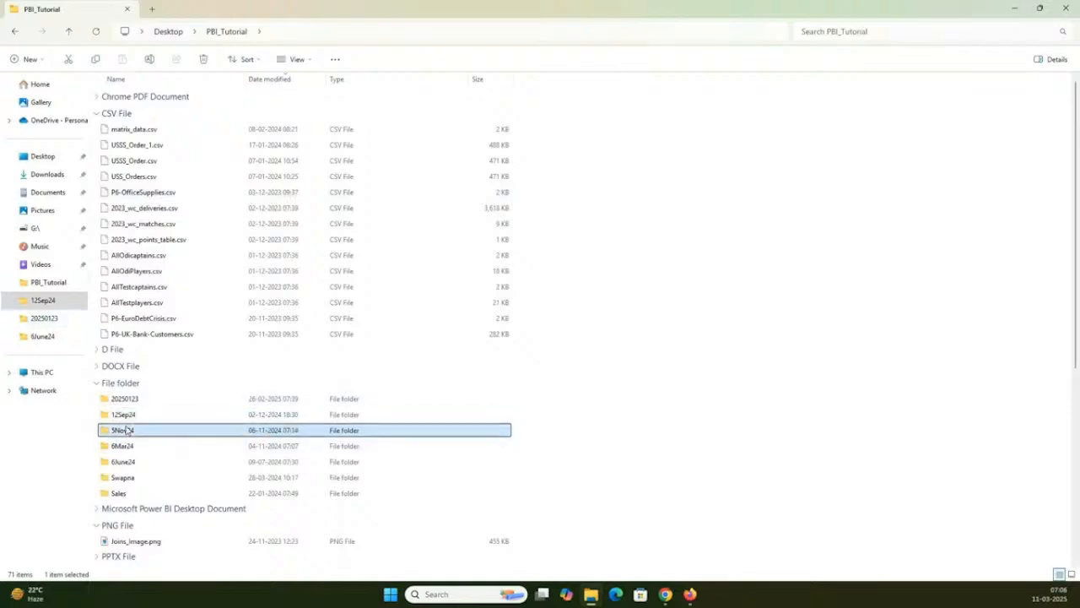
left_click(237, 36)
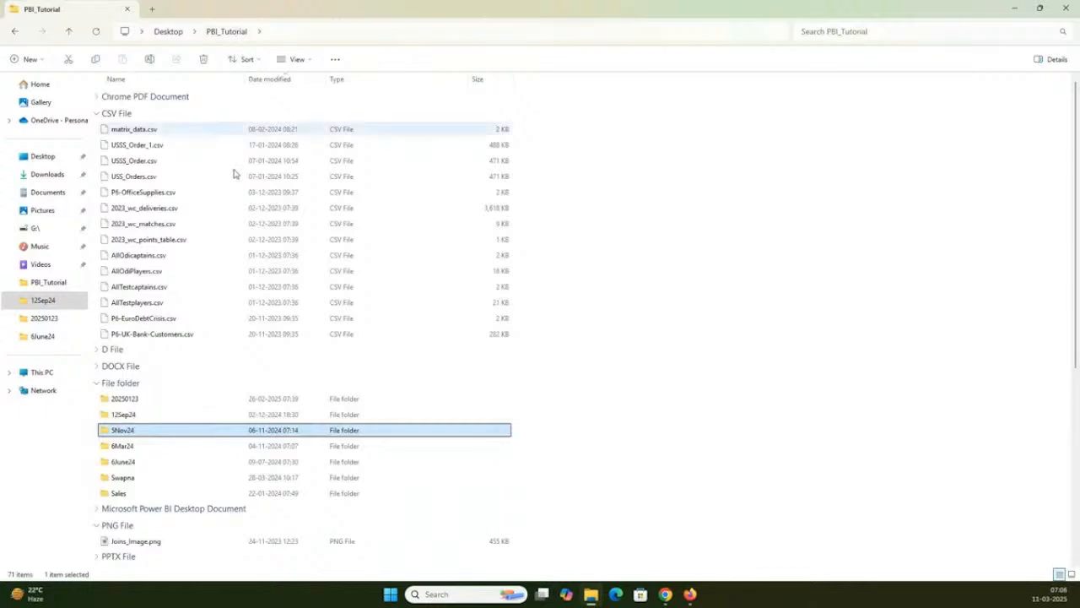
- Open WC2023_12Sep24.pbix from the 12Sep24 folder in Power BI Desktop and maximize the report window
double_click(155, 414)
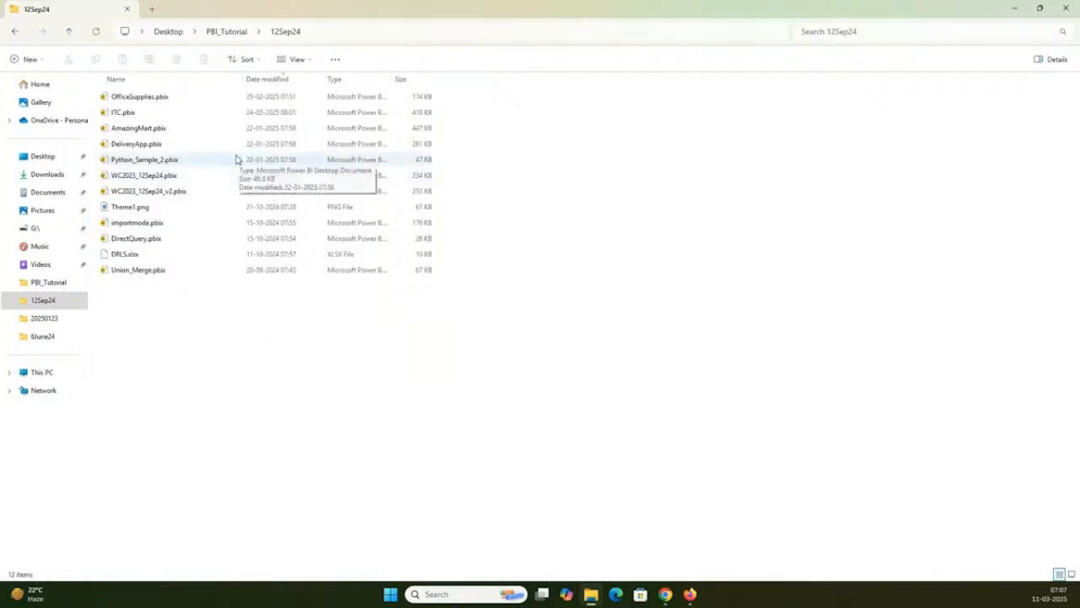
left_click(195, 175)
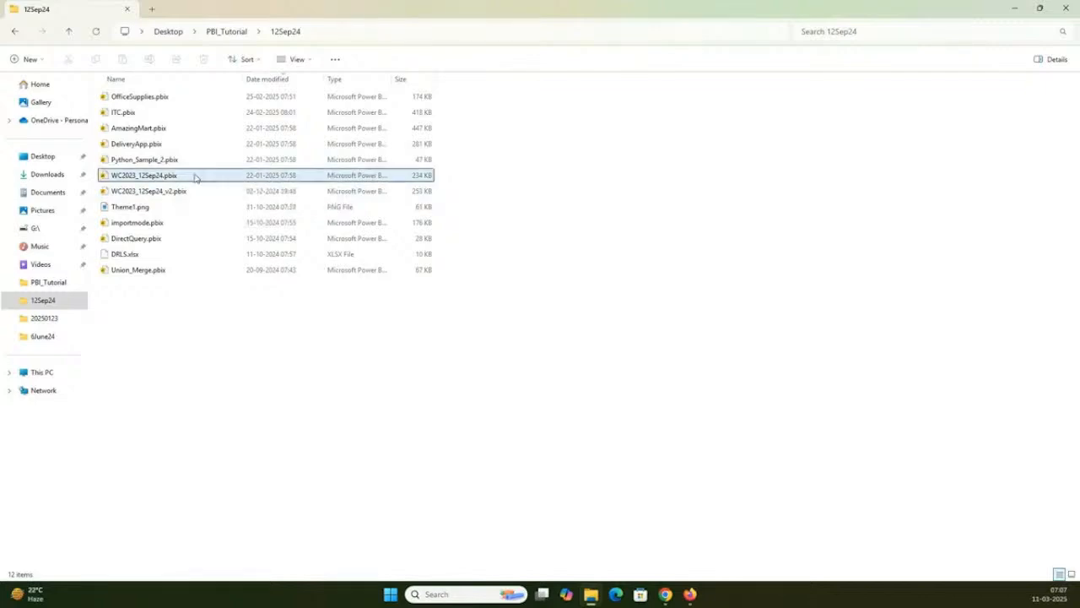
double_click(195, 176)
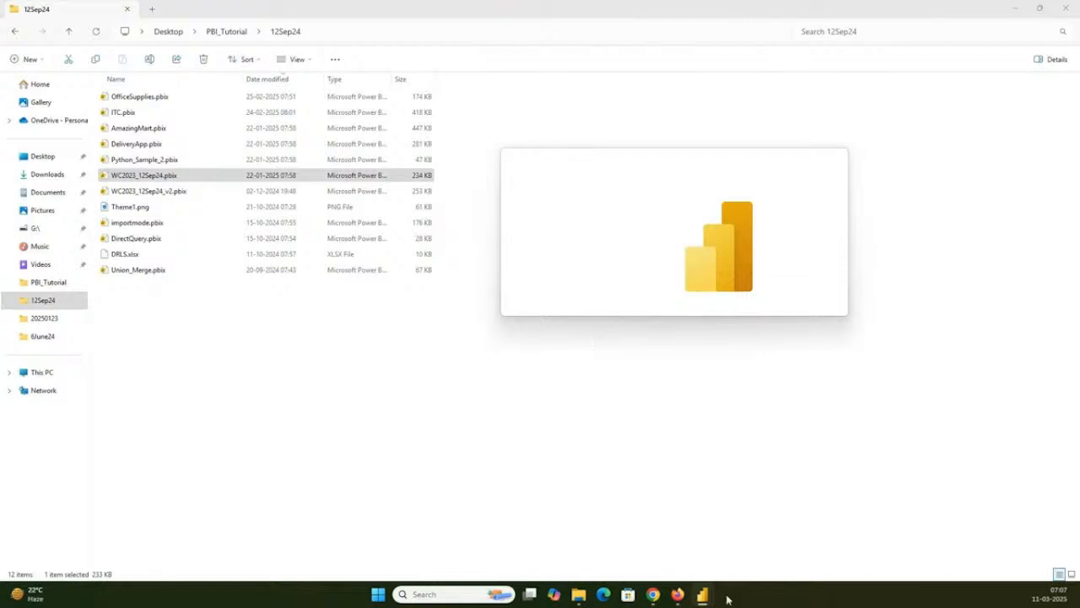
mouse_move(705, 597)
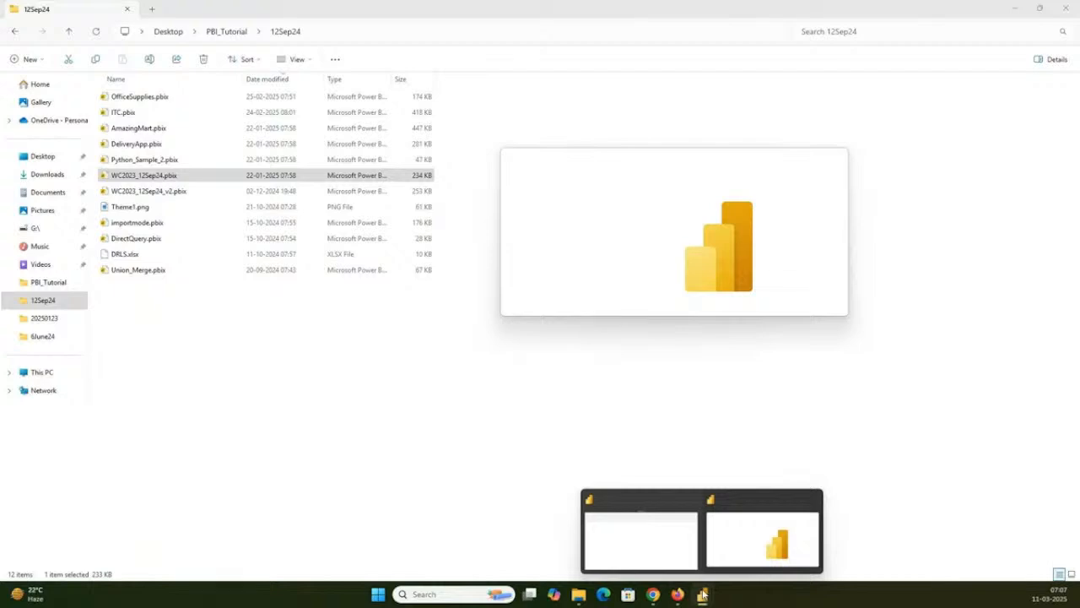
left_click(637, 521)
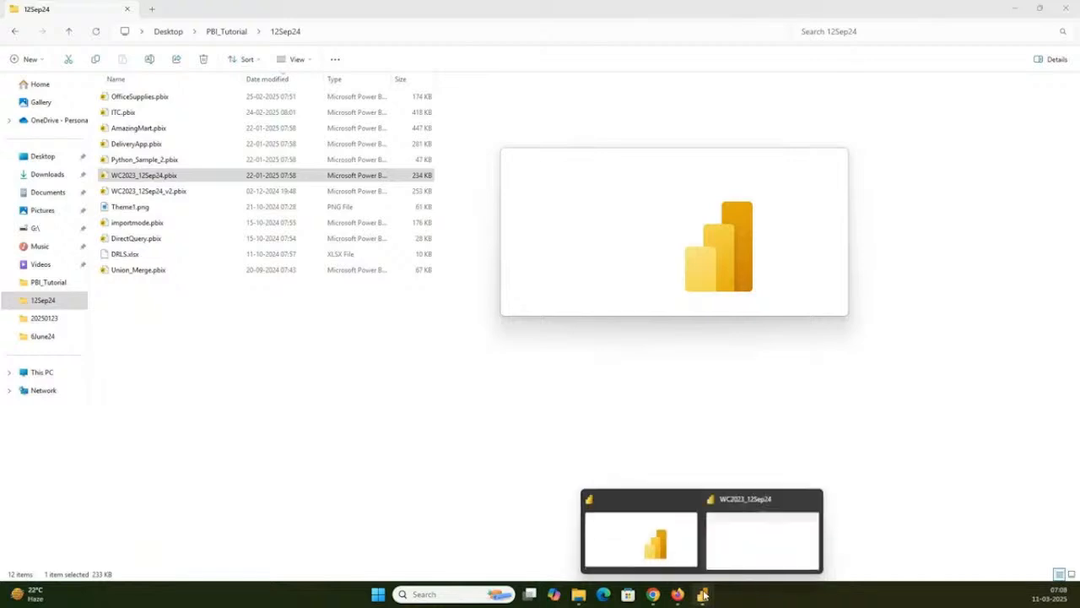
left_click(727, 538)
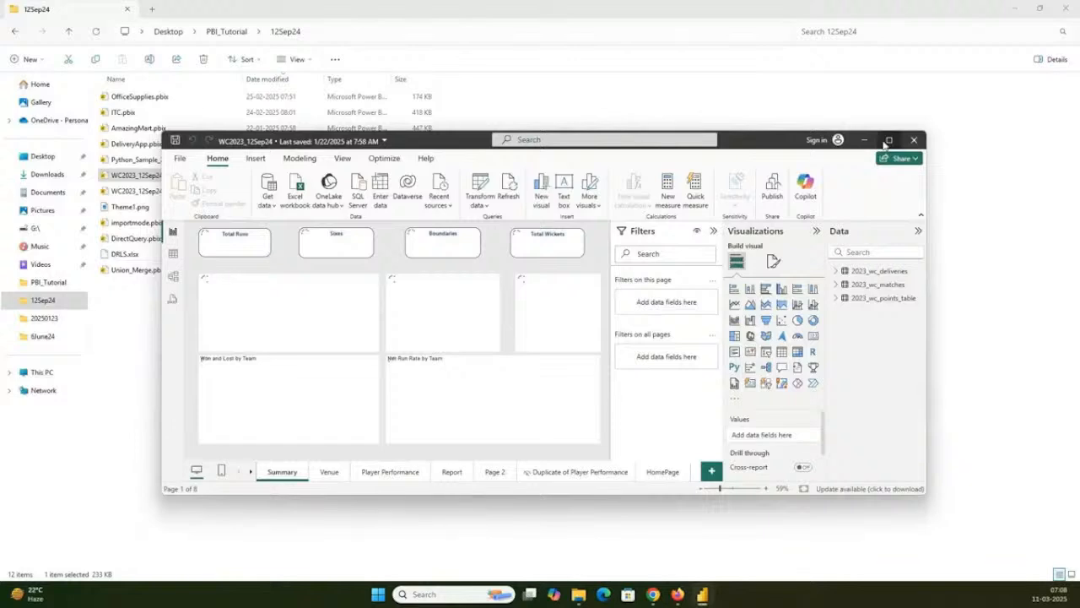
left_click(888, 140)
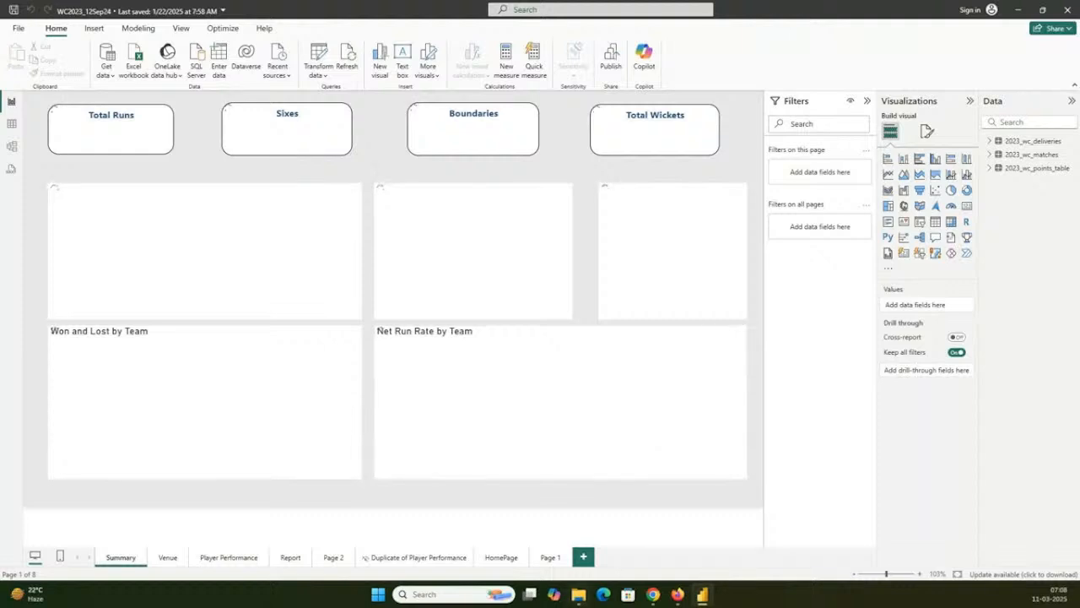
- In File Explorer, select the source files 2023_wc_deliveries.csv, 2023_wc_matches.csv and 2023_wc_points_table.csv in the PBI_Tutorial folder
mouse_move(580, 596)
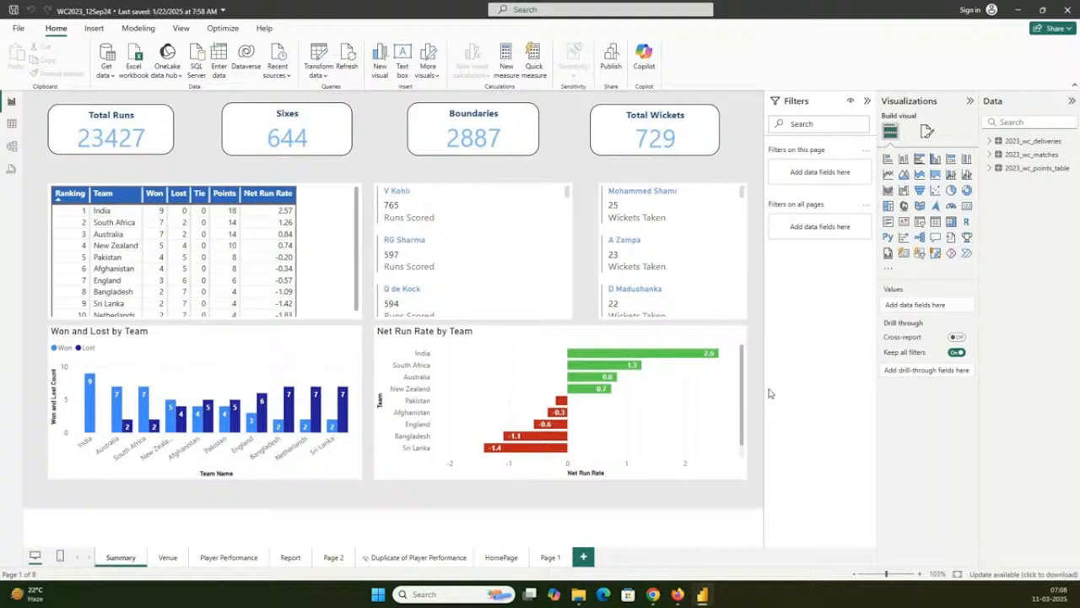
left_click(578, 594)
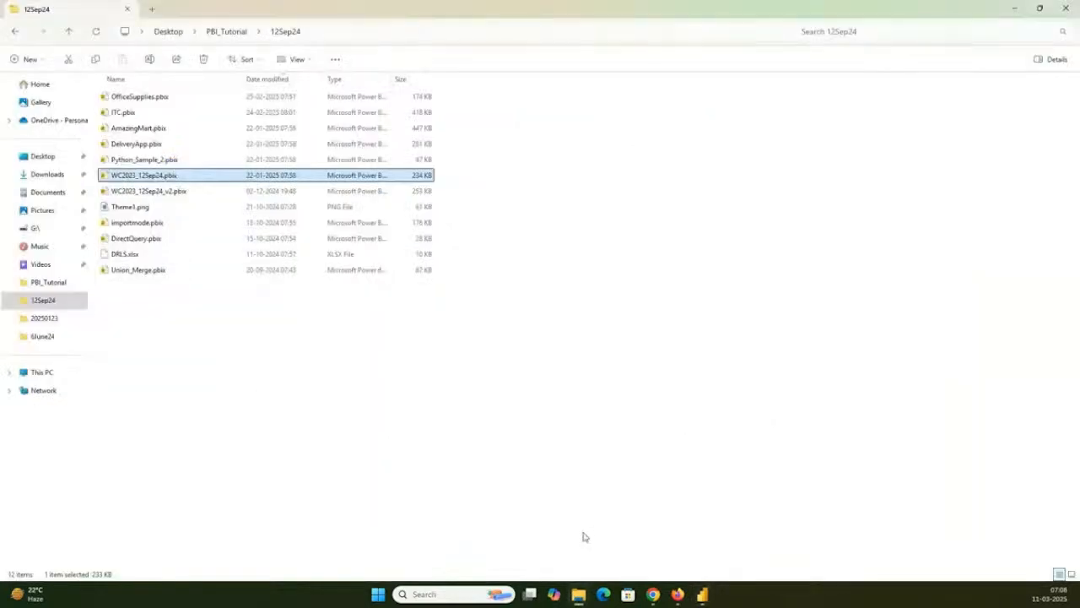
left_click(232, 35)
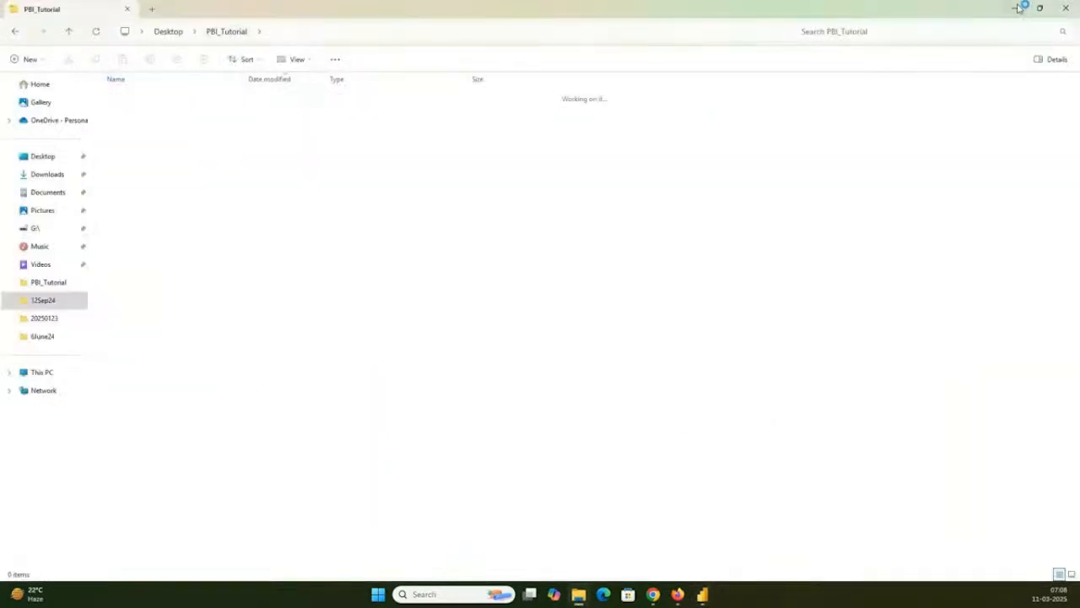
left_click(1015, 8)
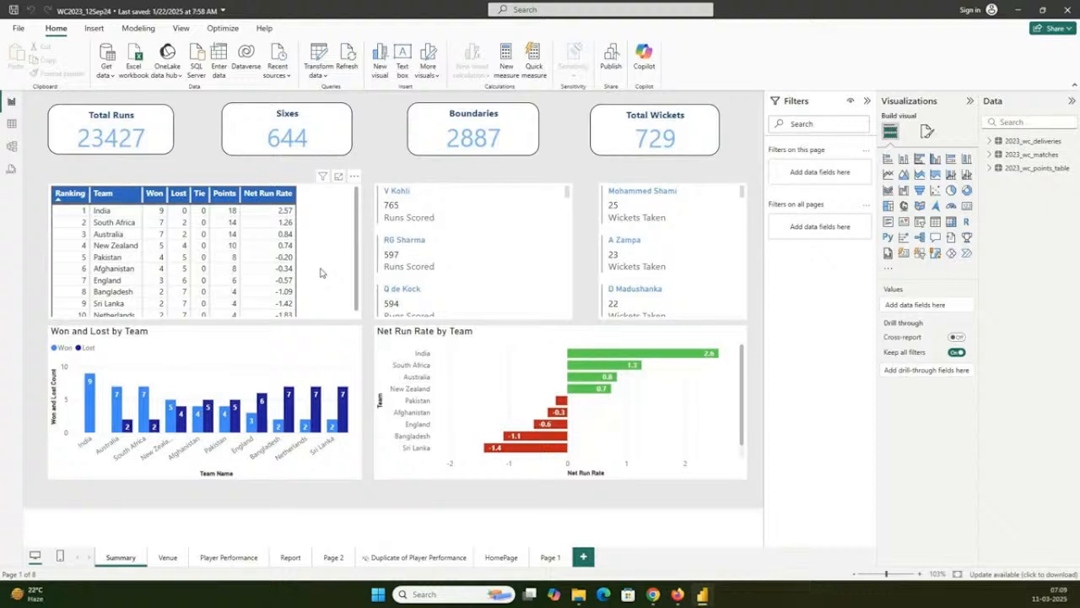
left_click(584, 598)
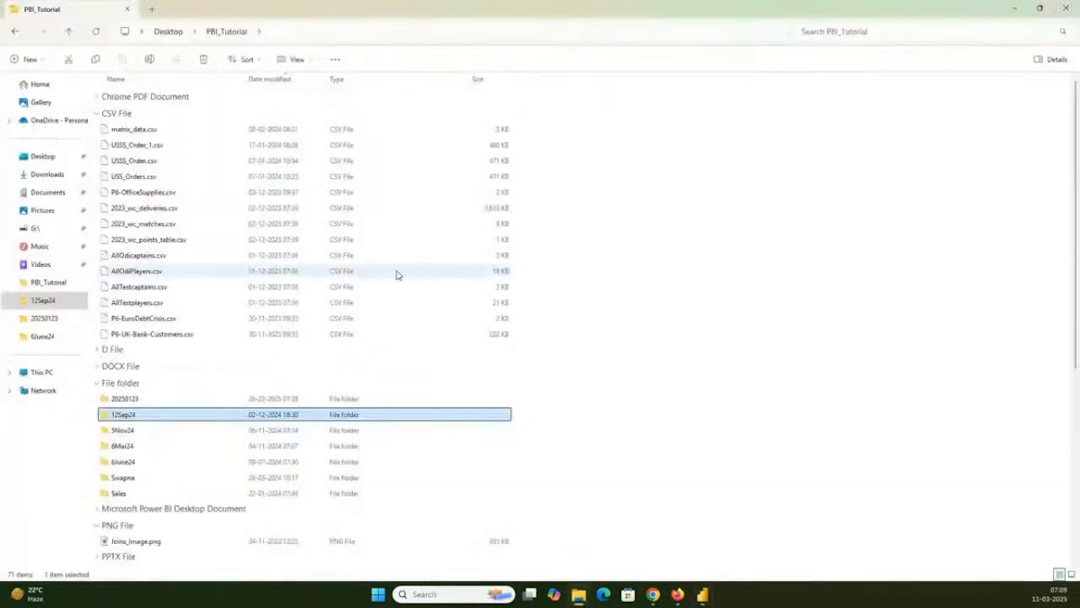
left_click(156, 240)
left_click(159, 225, "ctrl")
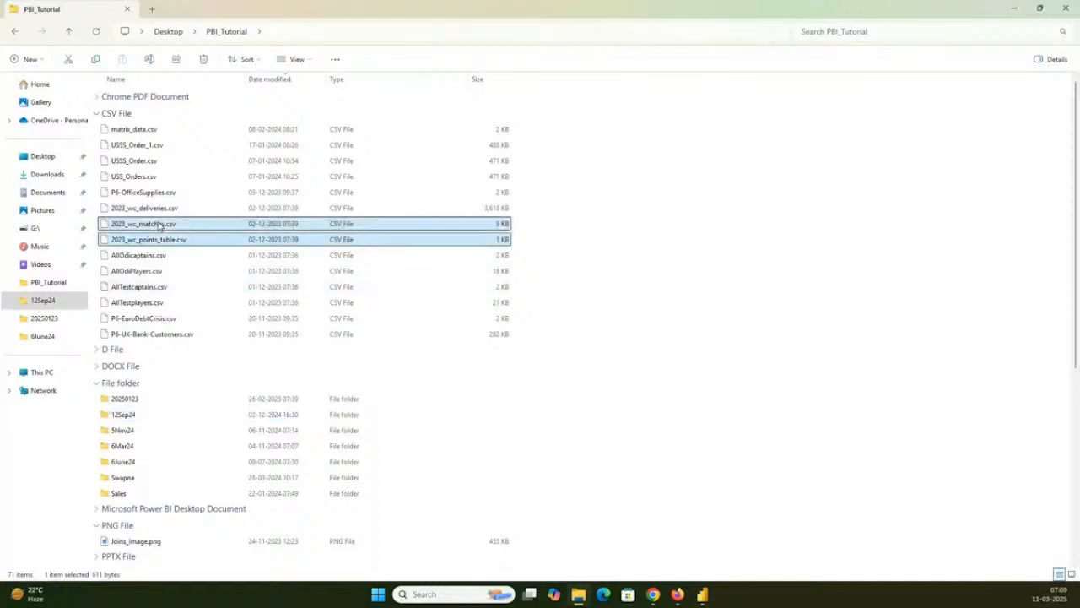
left_click(172, 208, "ctrl")
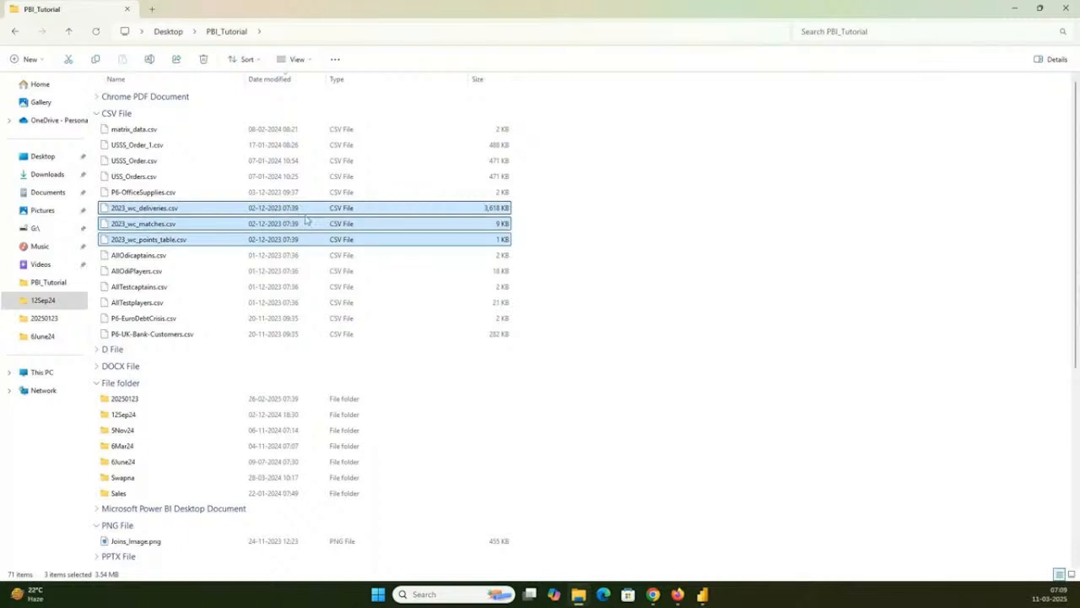
- Switch back to Power BI Desktop and examine the rows of 2023_wc_deliveries in Table view
key("alt+Tab")
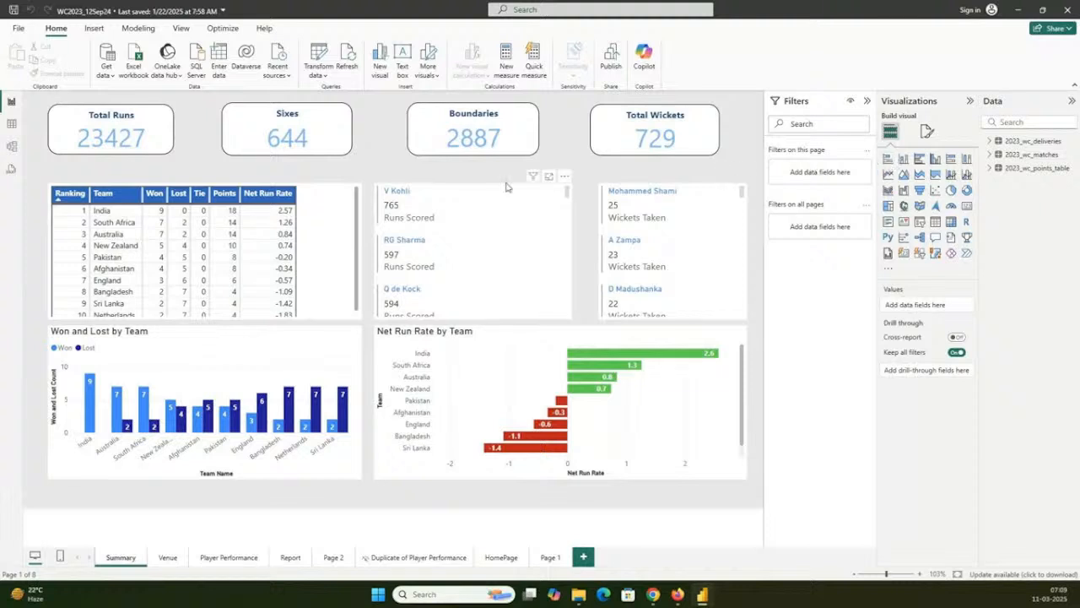
left_click(12, 126)
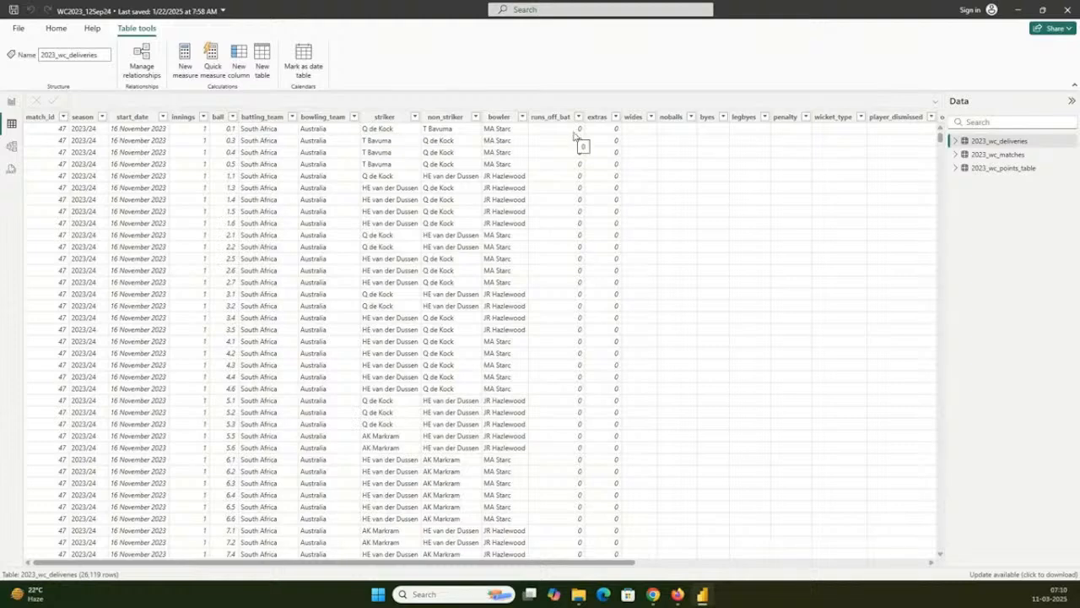
scroll(586, 210, "down", 3)
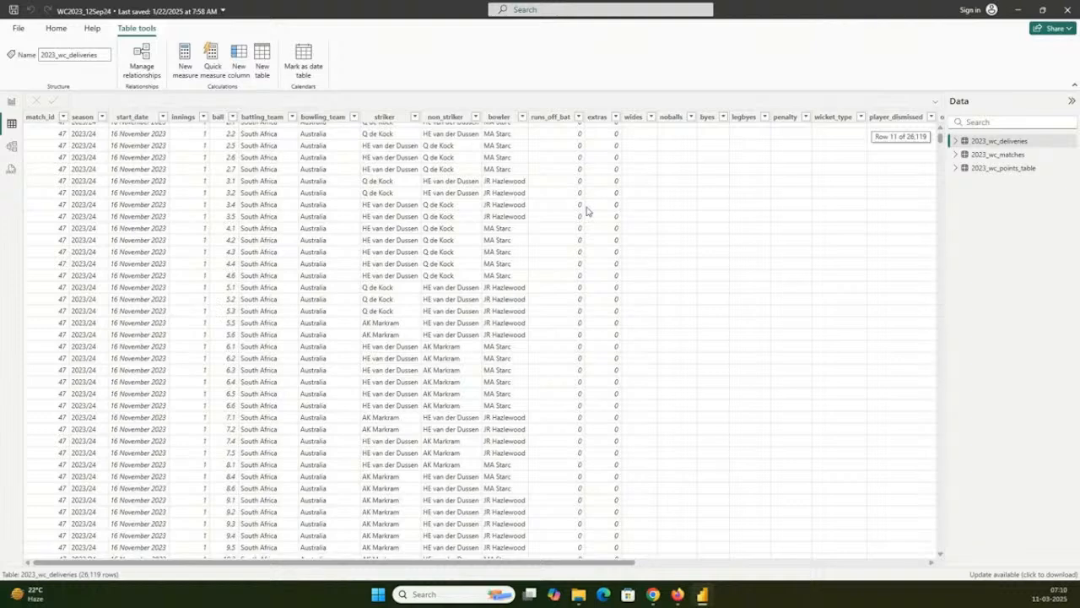
scroll(587, 211, "down", 20)
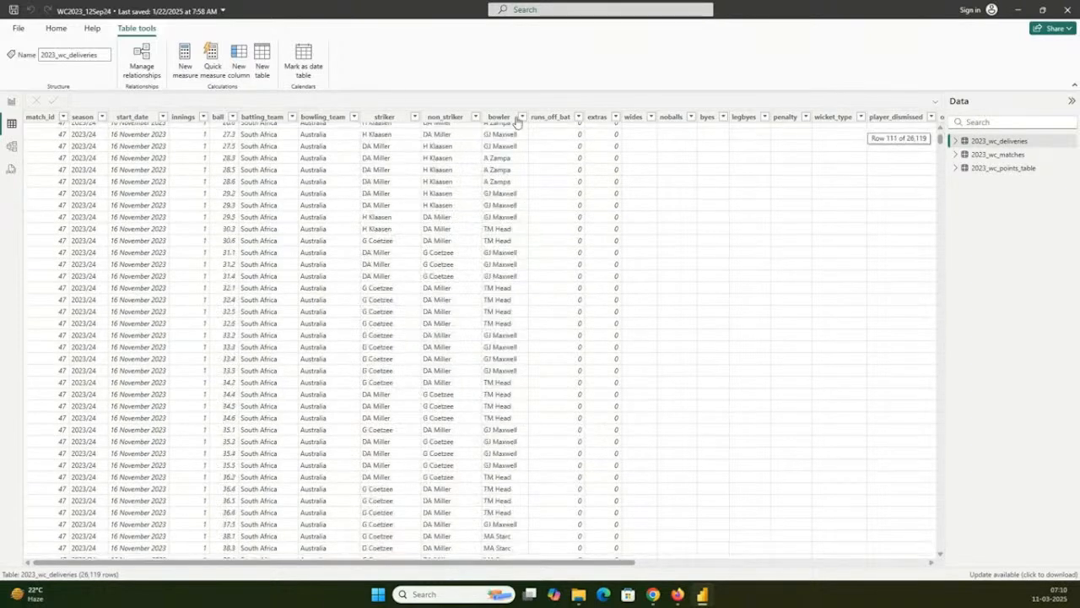
- Filter the runs_off_bat column of 2023_wc_deliveries to show only the value 6
left_click(578, 116)
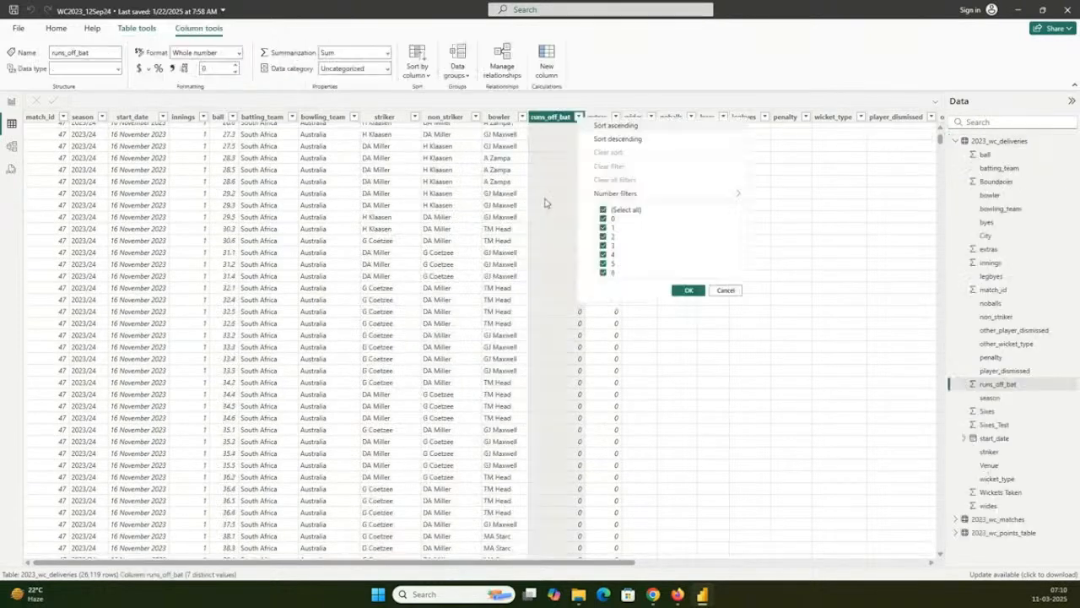
left_click(602, 209)
left_click(611, 274)
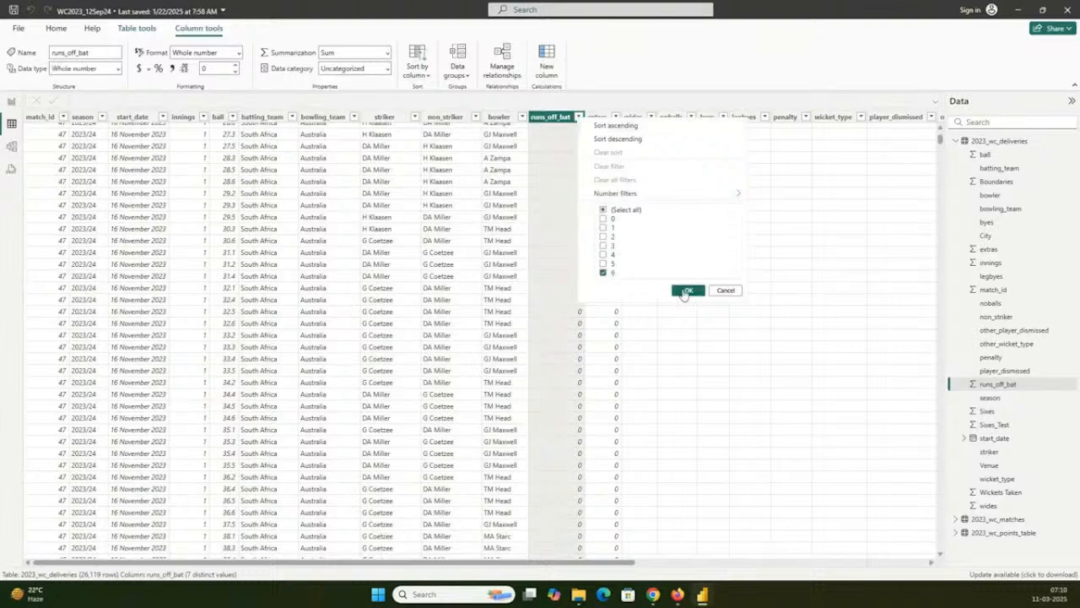
left_click(687, 290)
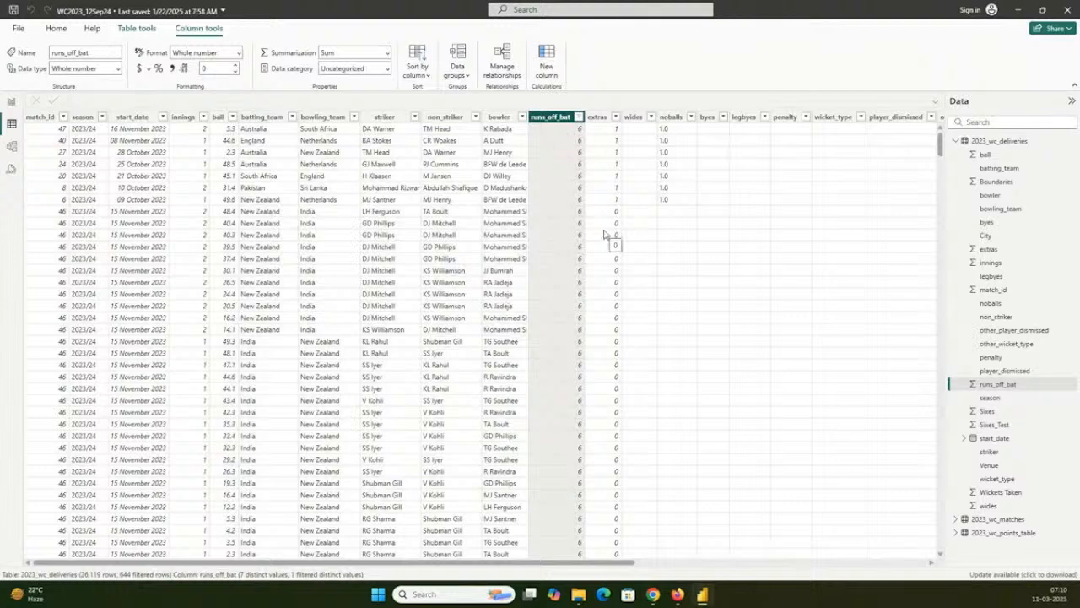
- Examine the 2023_wc_matches data across to its last columns, and the 2023_wc_points_table data, with the tables' field lists collapsed
left_click(956, 144)
left_click(987, 155)
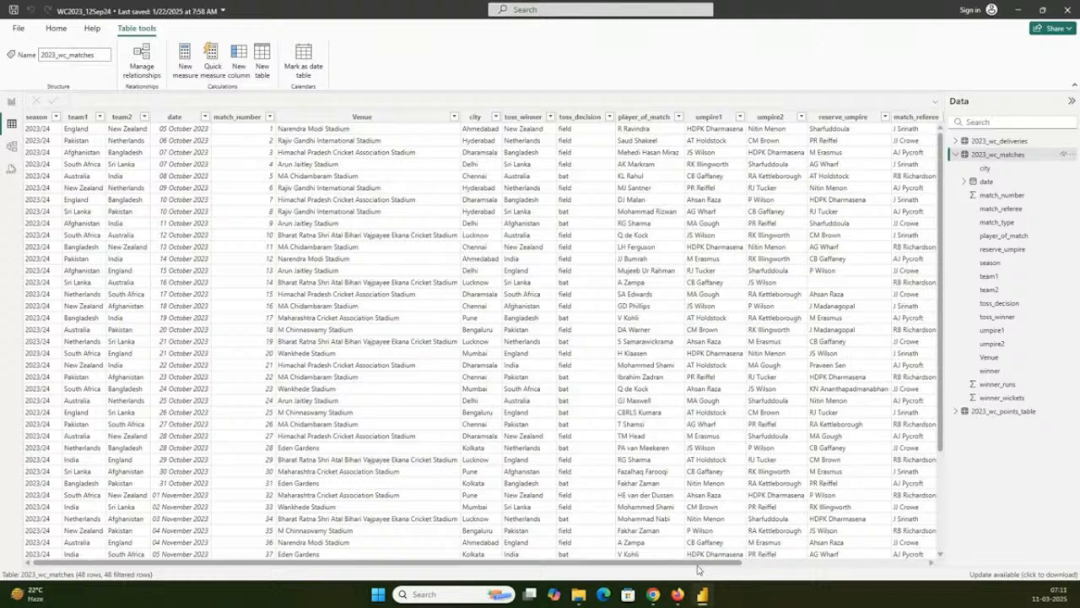
left_click_drag(698, 563, 887, 564)
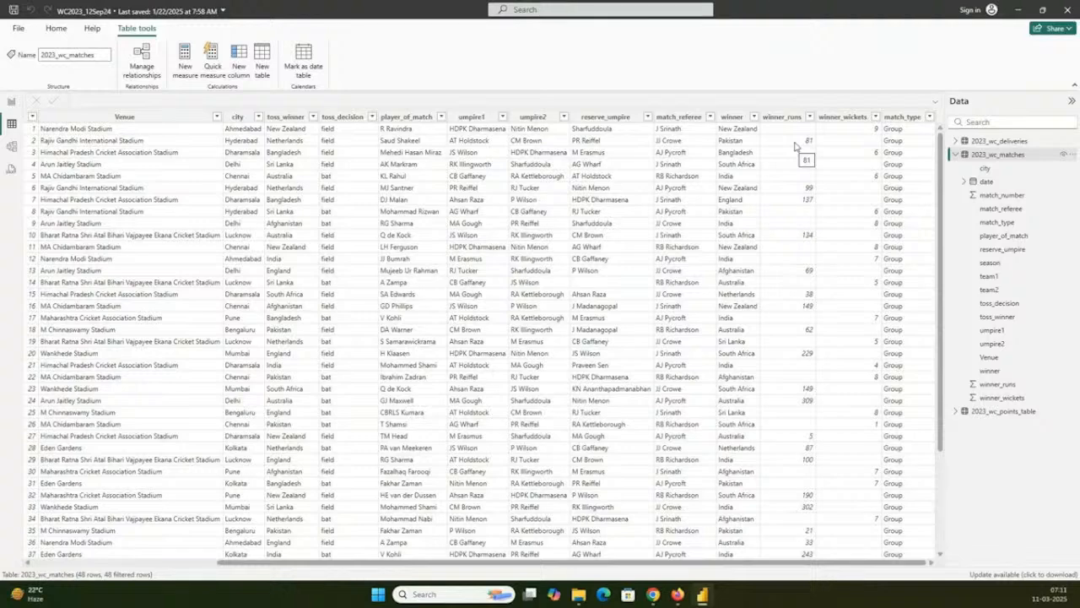
left_click(995, 411)
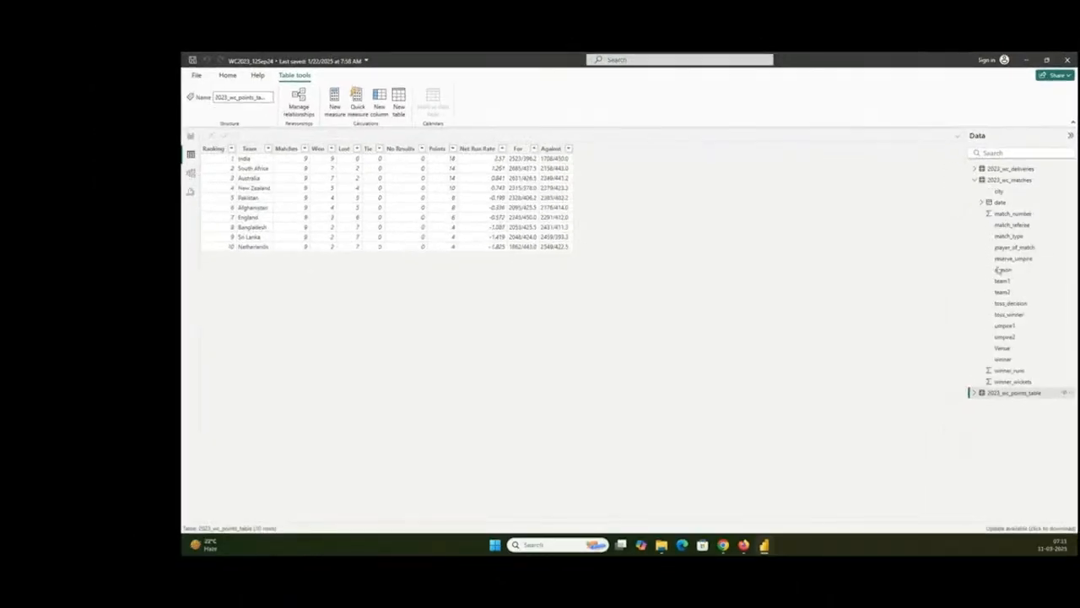
left_click(974, 180)
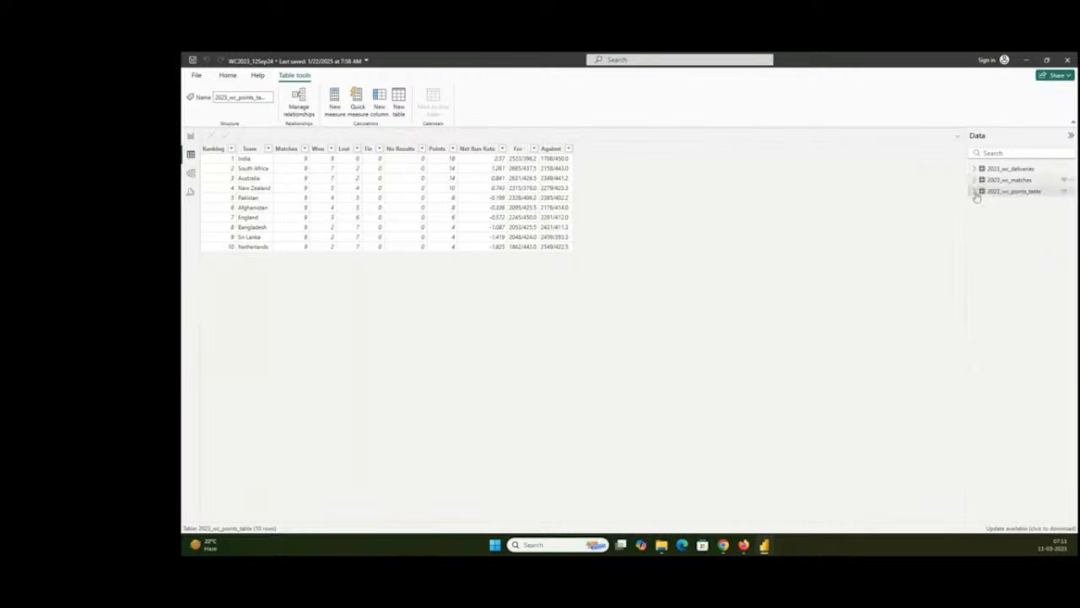
- In Report view, cross-filter the Summary page by V Kohli's Runs Scored card, review the bowlers' wickets, and clear the selection
left_click(191, 136)
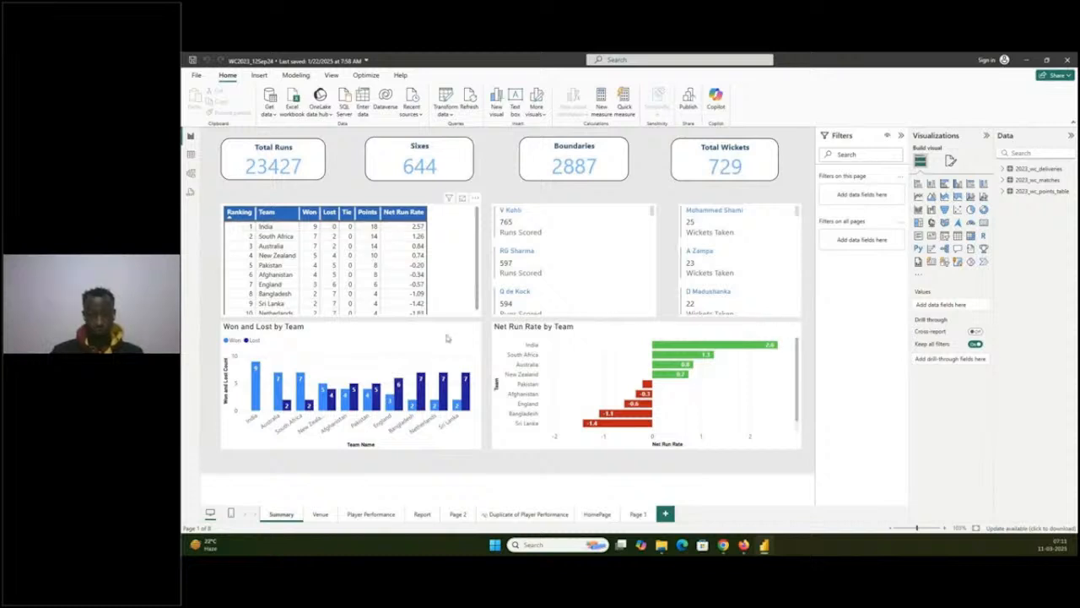
mouse_move(719, 358)
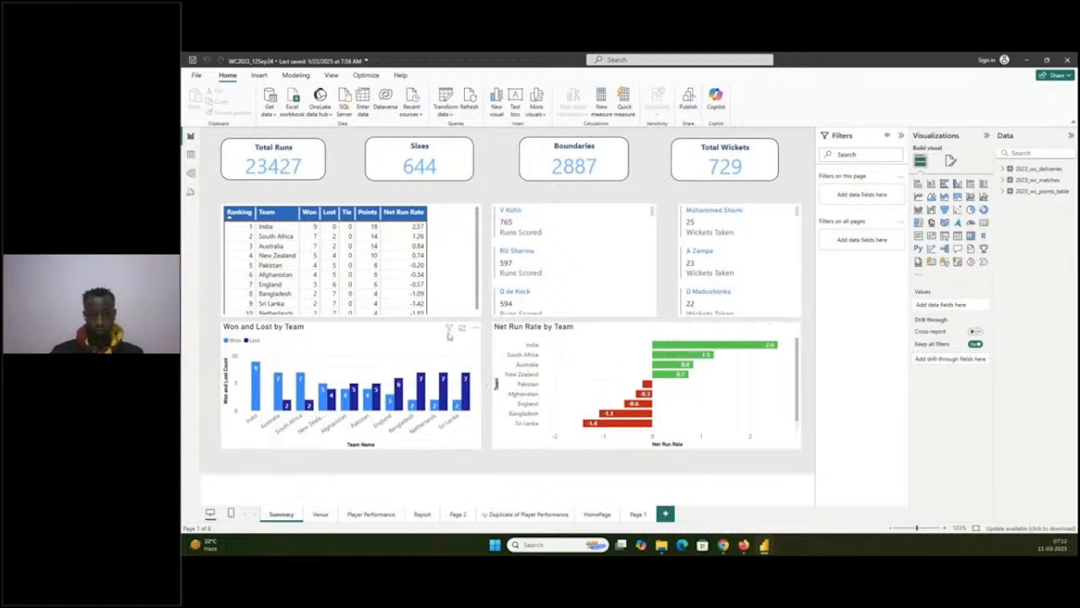
left_click(504, 225)
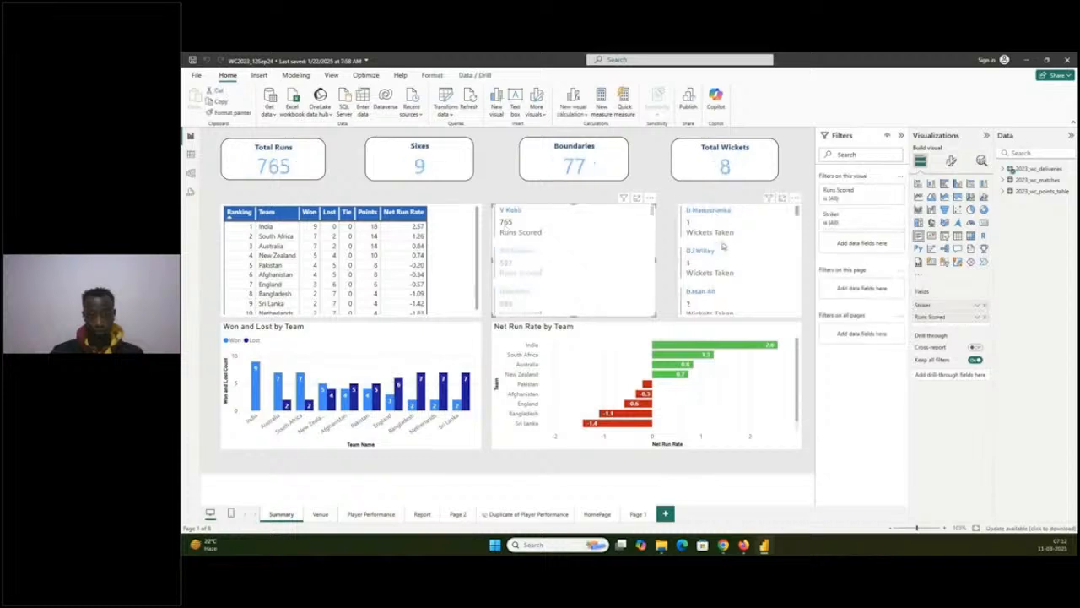
scroll(726, 246, "down", 3)
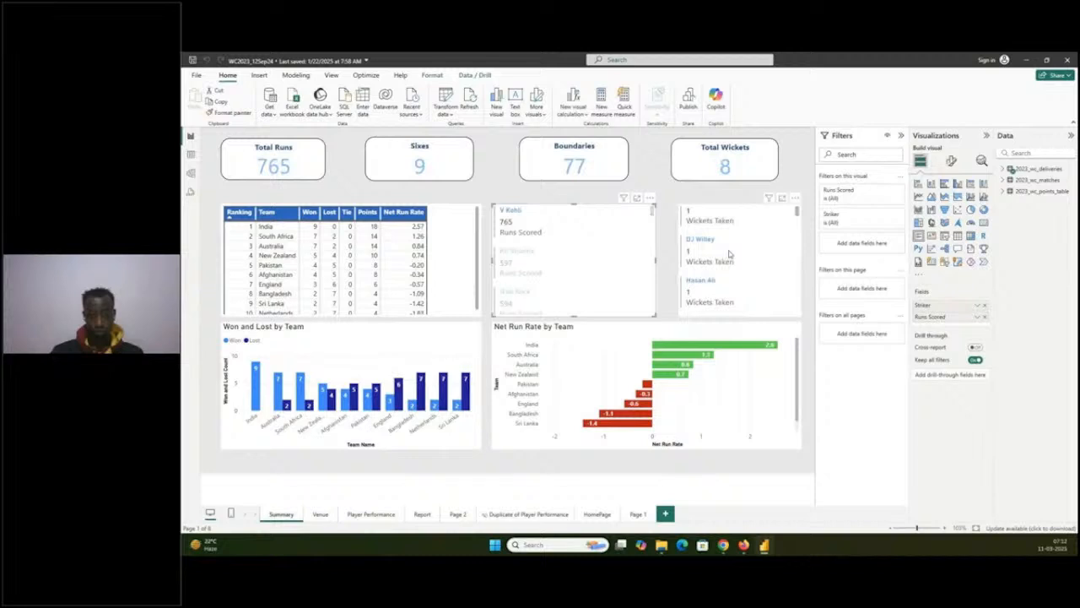
left_click(506, 230)
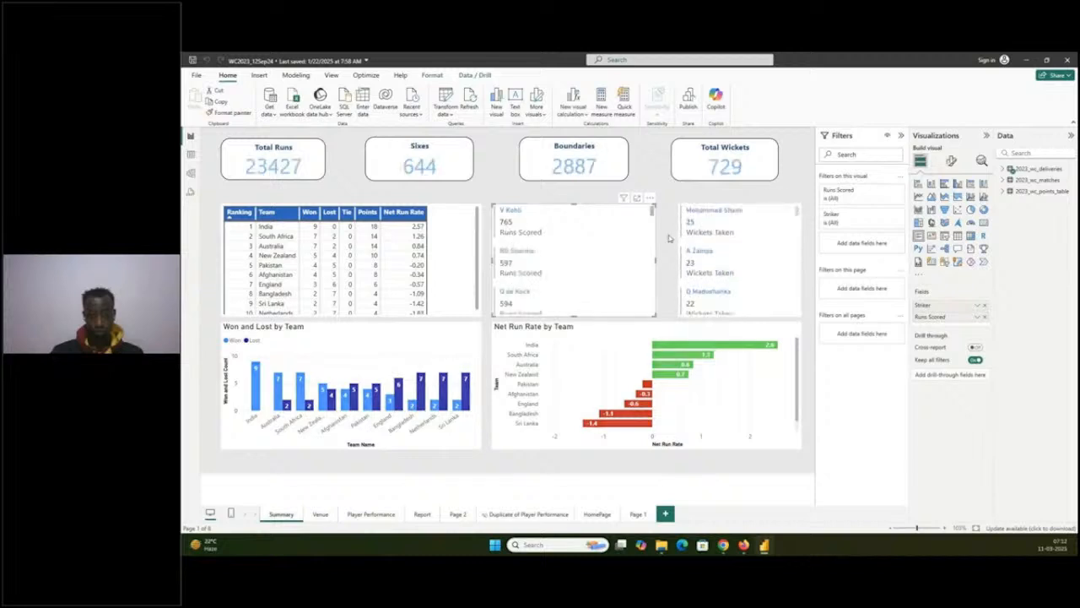
- Cross-filter the Summary page by Mohammed Shami's Wickets Taken card, review the batsmen's runs, and clear the selection
left_click(691, 222)
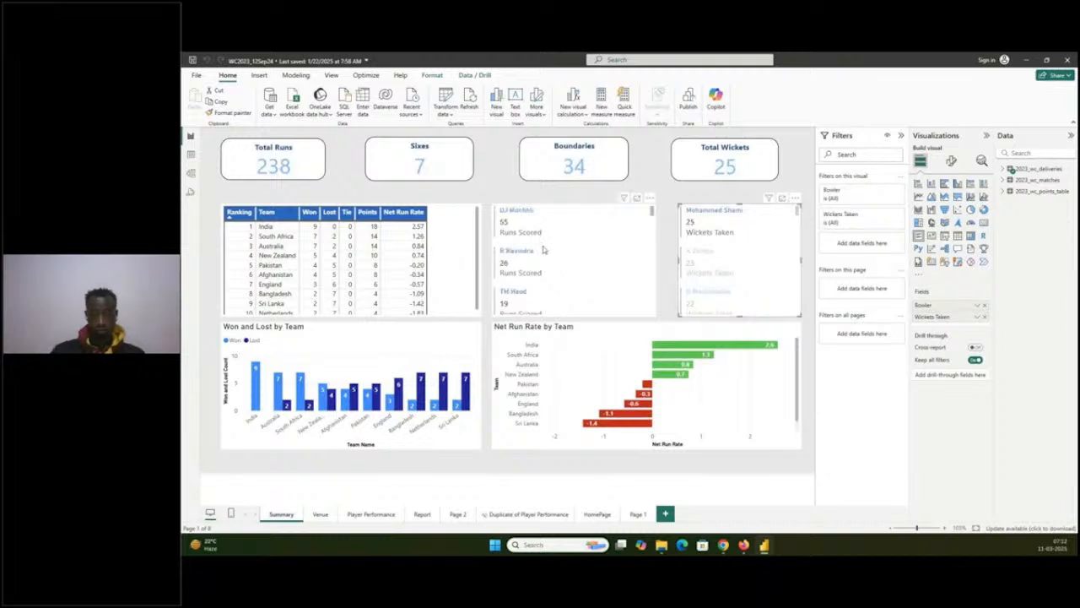
scroll(544, 249, "down", 1)
scroll(543, 250, "down", 1)
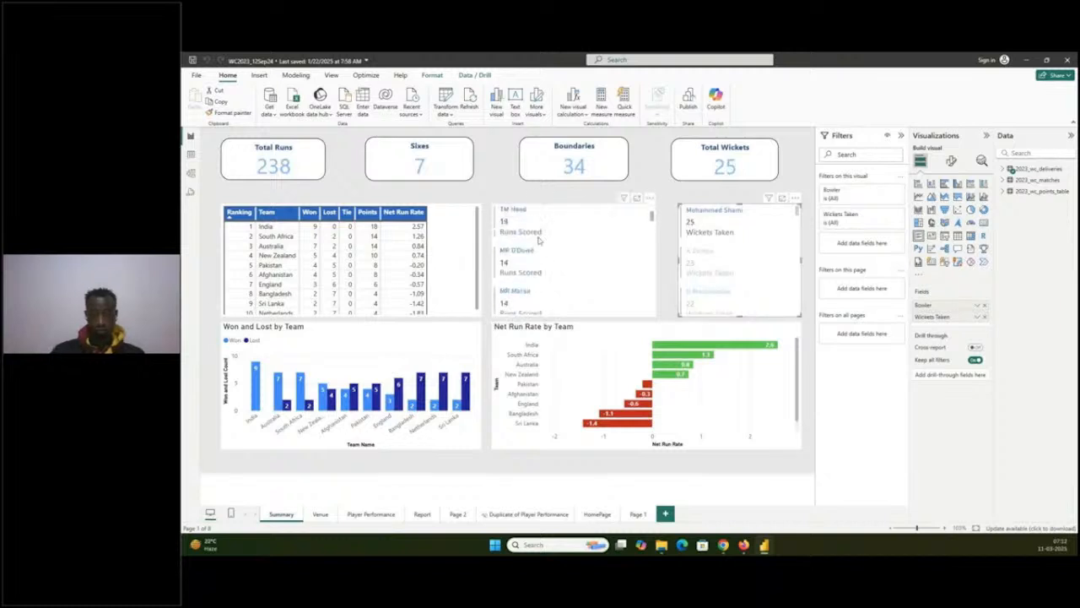
scroll(538, 240, "up", 2)
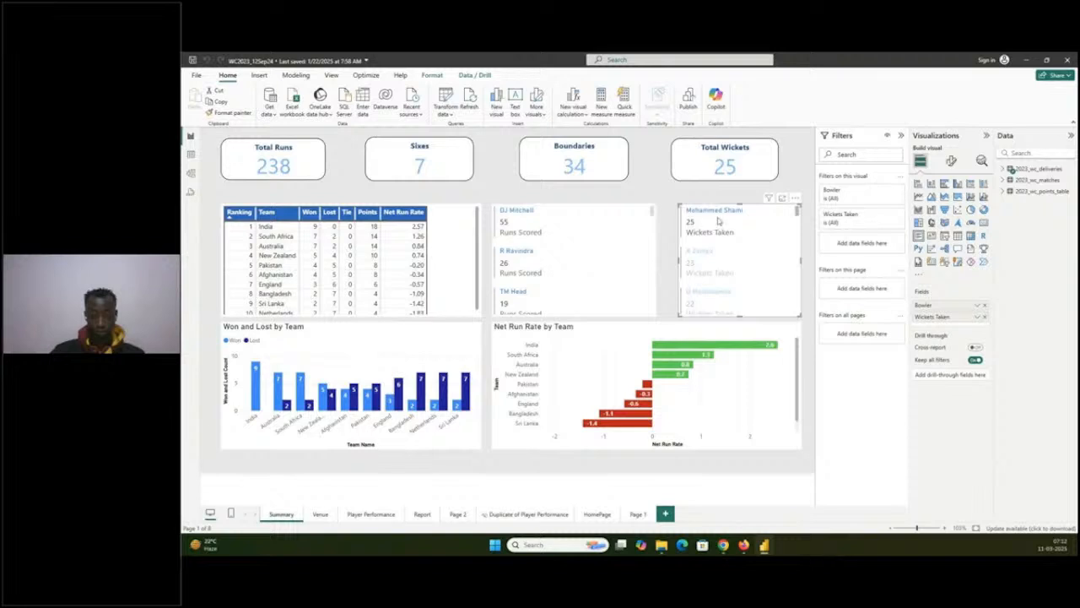
left_click(691, 226)
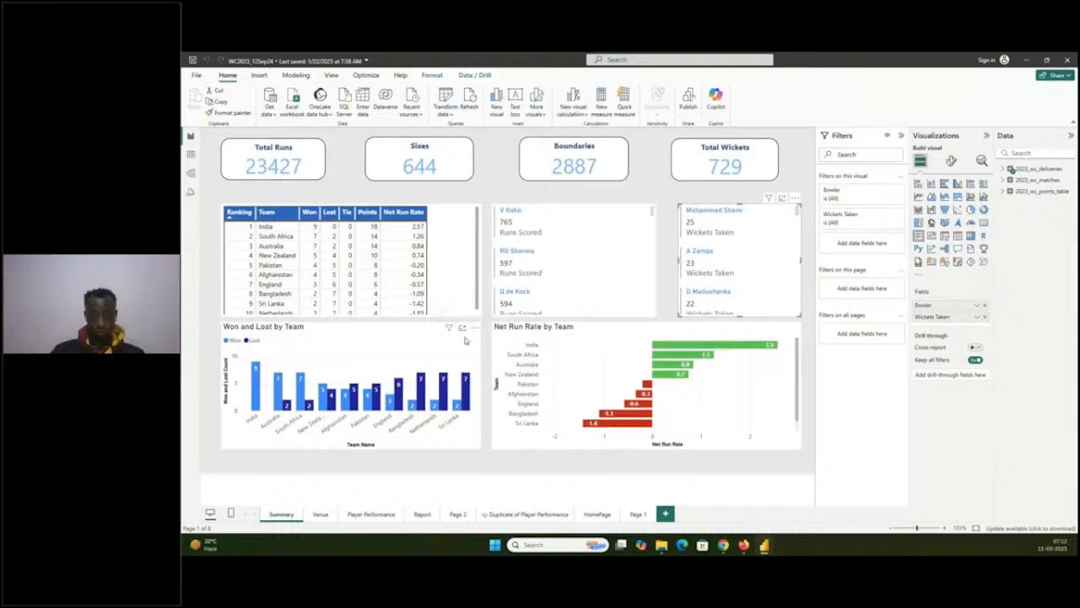
- On the Venue page, cross-filter by the Bengaluru bubble and examine the match table across to its Player of Match column
left_click(317, 515)
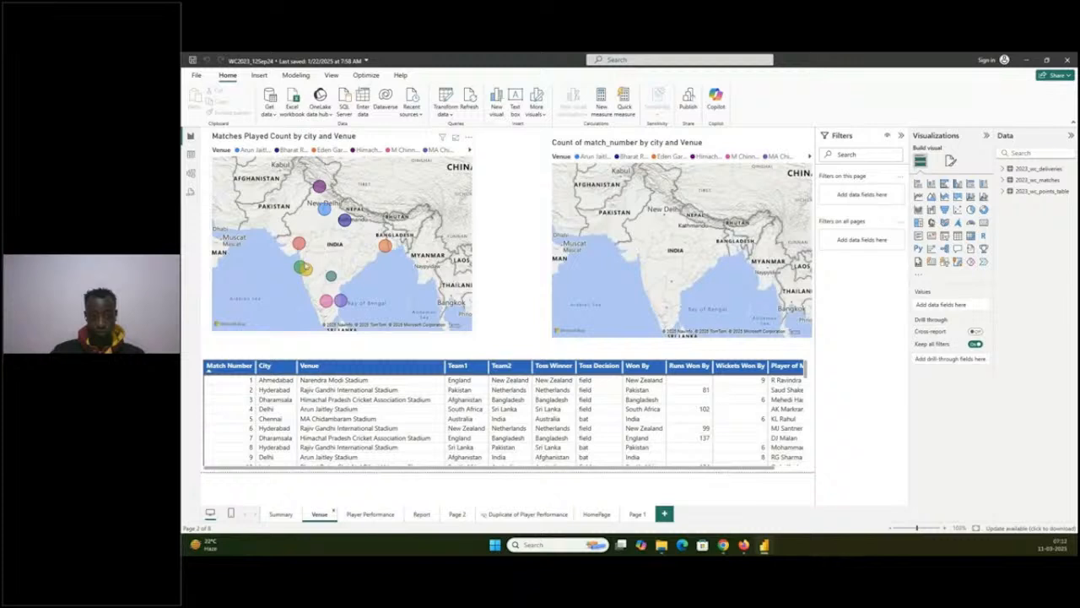
mouse_move(320, 187)
mouse_move(339, 298)
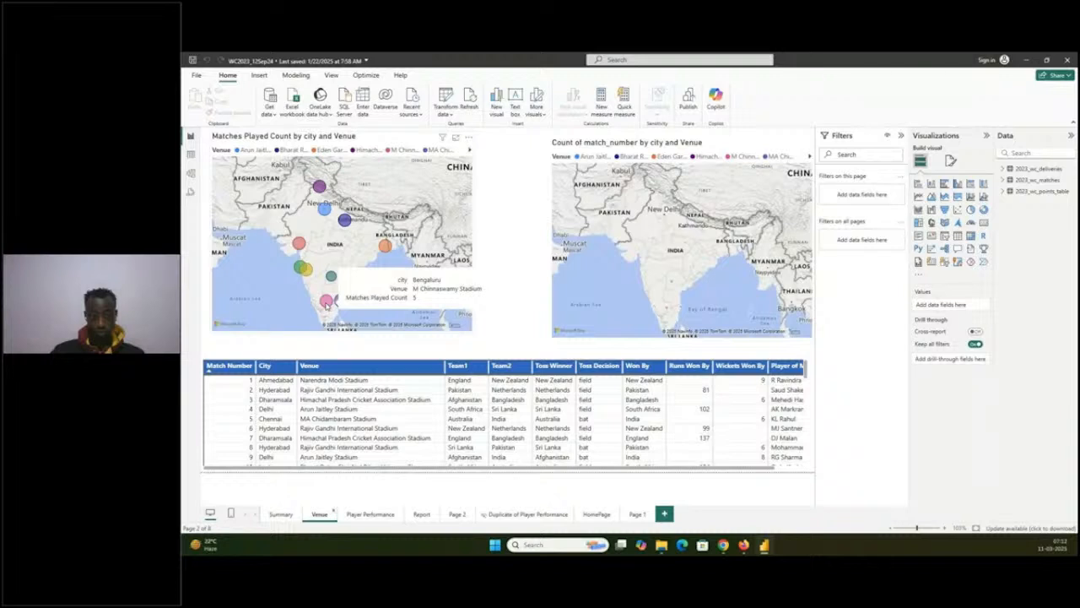
left_click(326, 302)
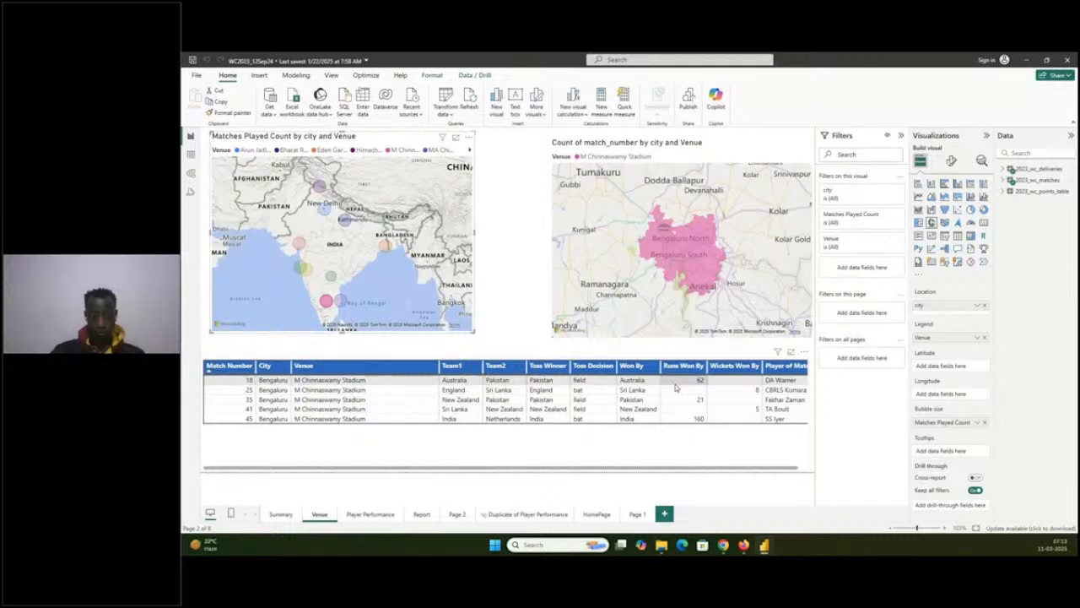
scroll(482, 392, "right", 1)
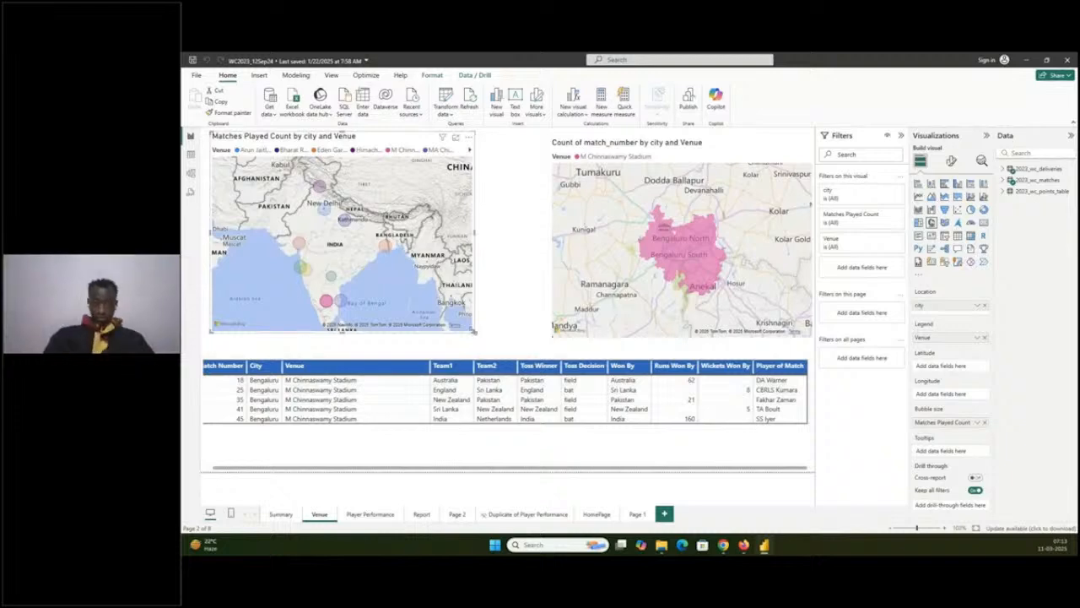
- Clear the Bengaluru selection and cross-filter the Venue page by the Hyderabad bubble on the Matches Played Count map
left_click(473, 331)
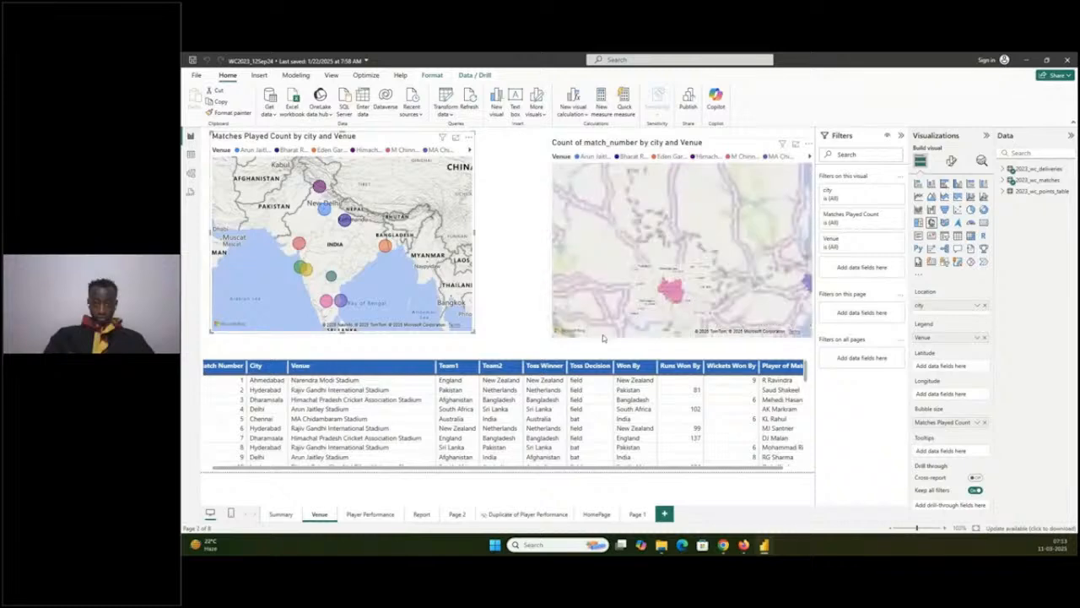
left_click(602, 335)
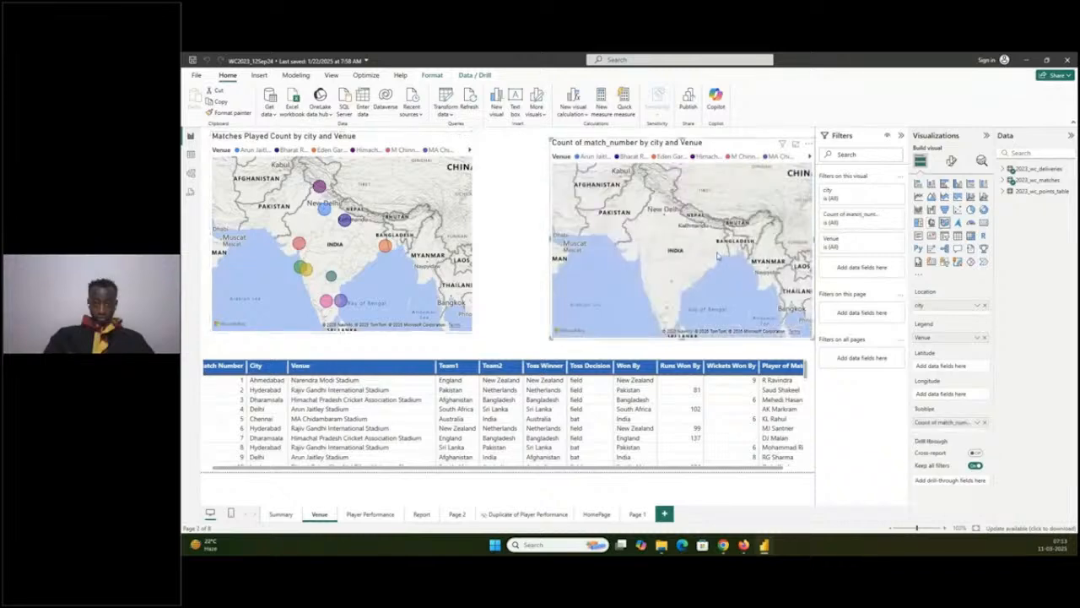
left_click(331, 276)
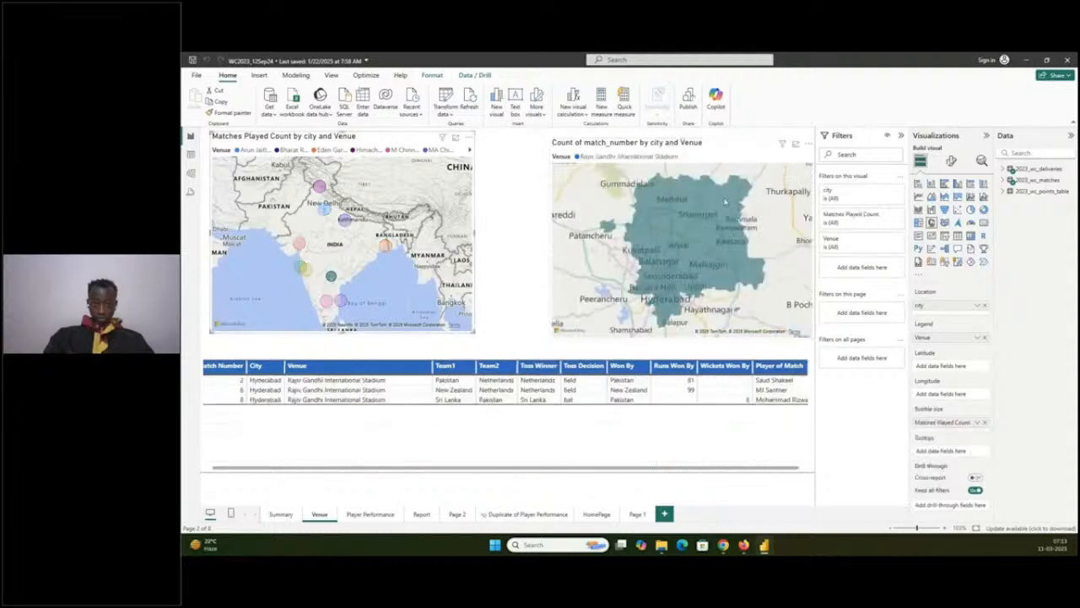
- Examine the batsmen, bowler and player_of_match tables and the wickets by wicket_type chart on the Player Performance page
left_click(368, 513)
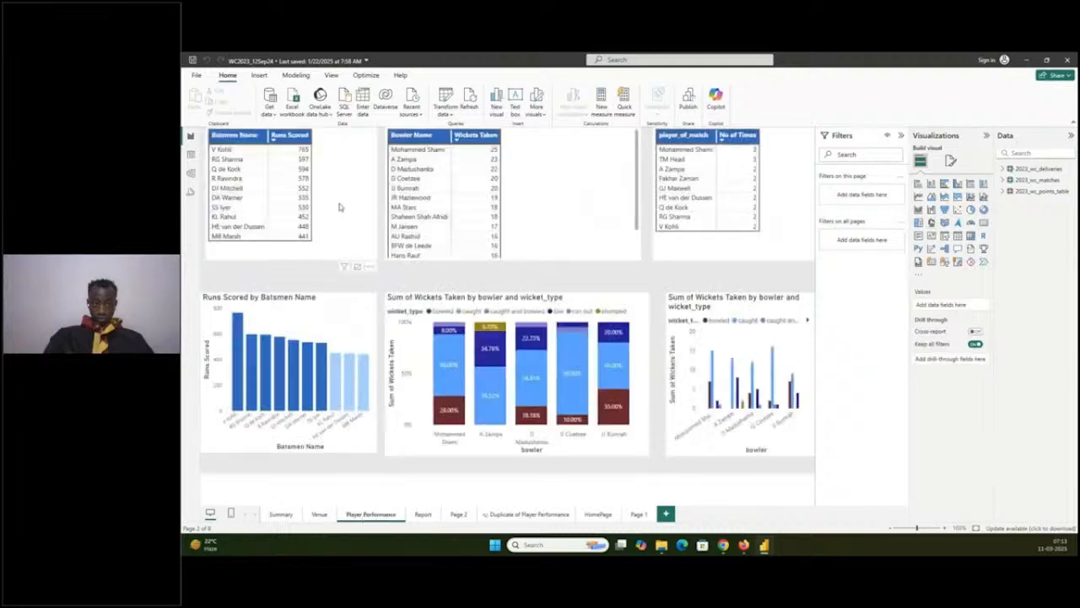
left_click(251, 249)
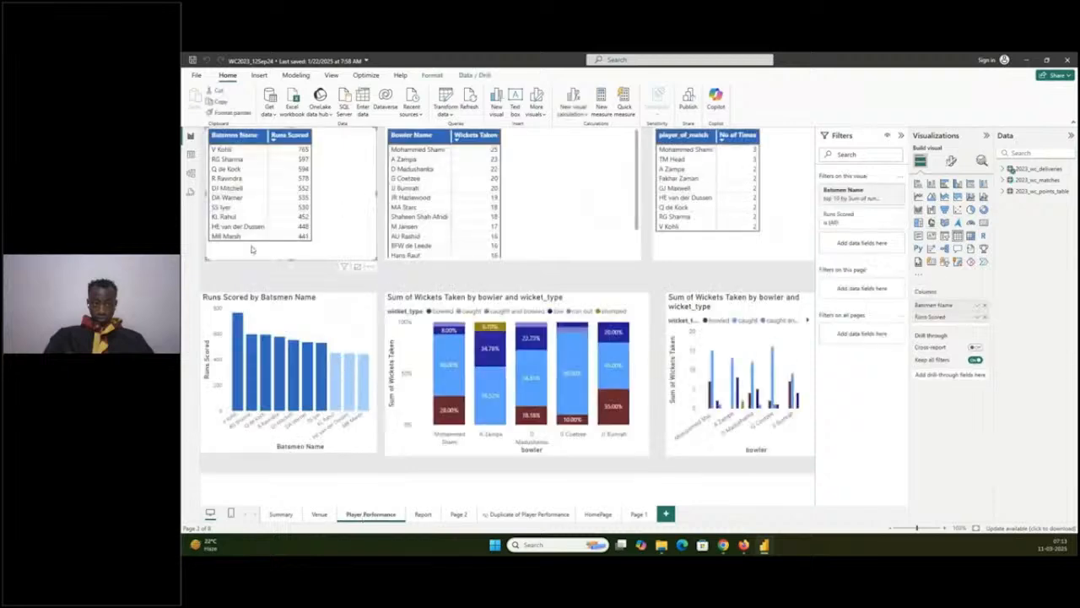
left_click(534, 222)
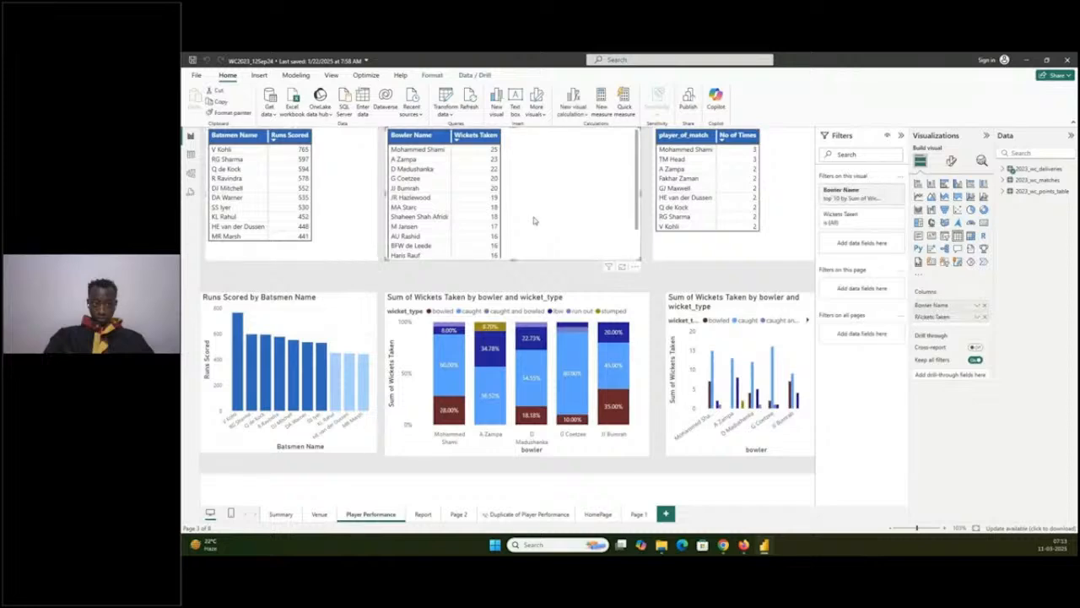
left_click(670, 234)
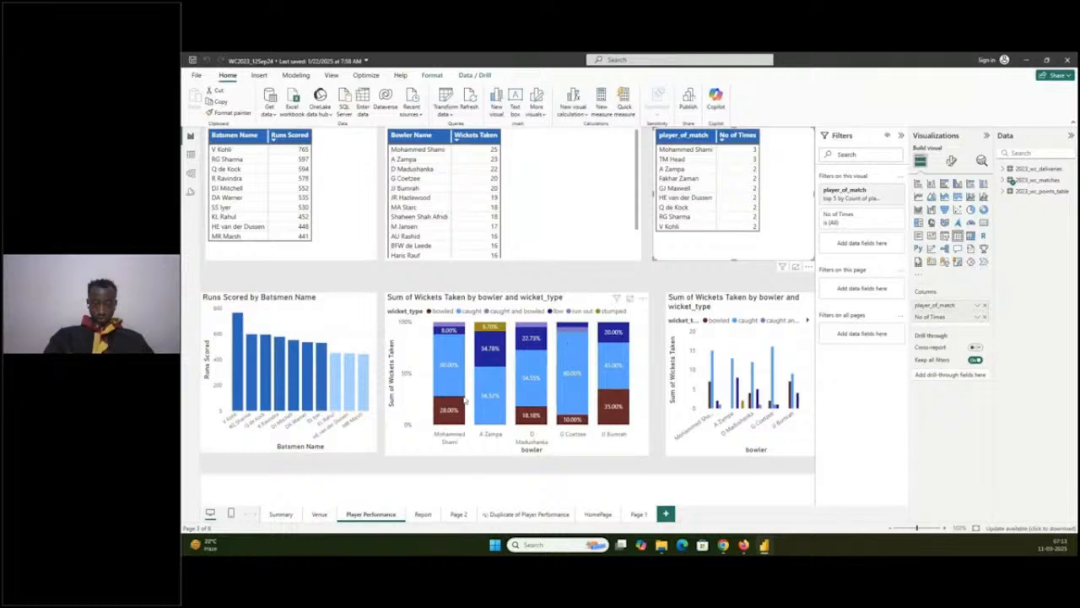
mouse_move(456, 412)
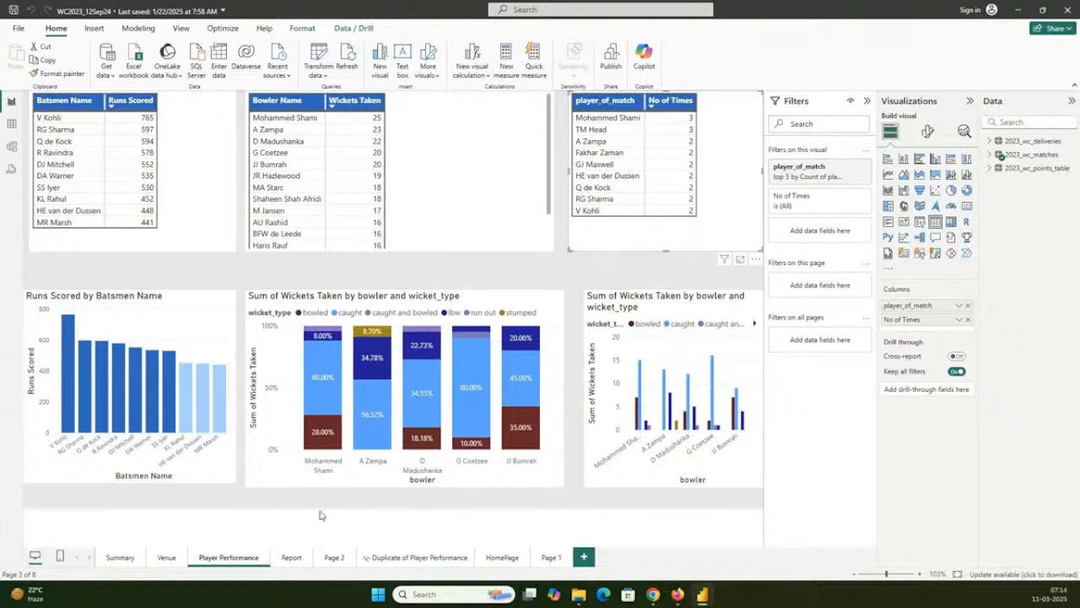
- Revisit the Summary page, and on the Report page expand India in both the Batting and Bowling Report Card
left_click(118, 557)
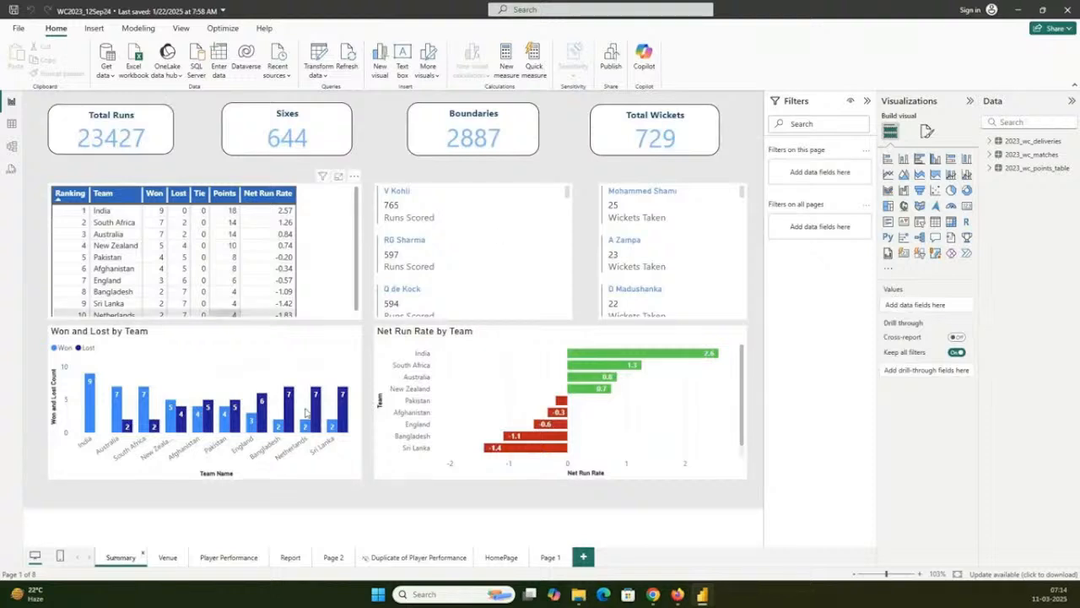
left_click(305, 560)
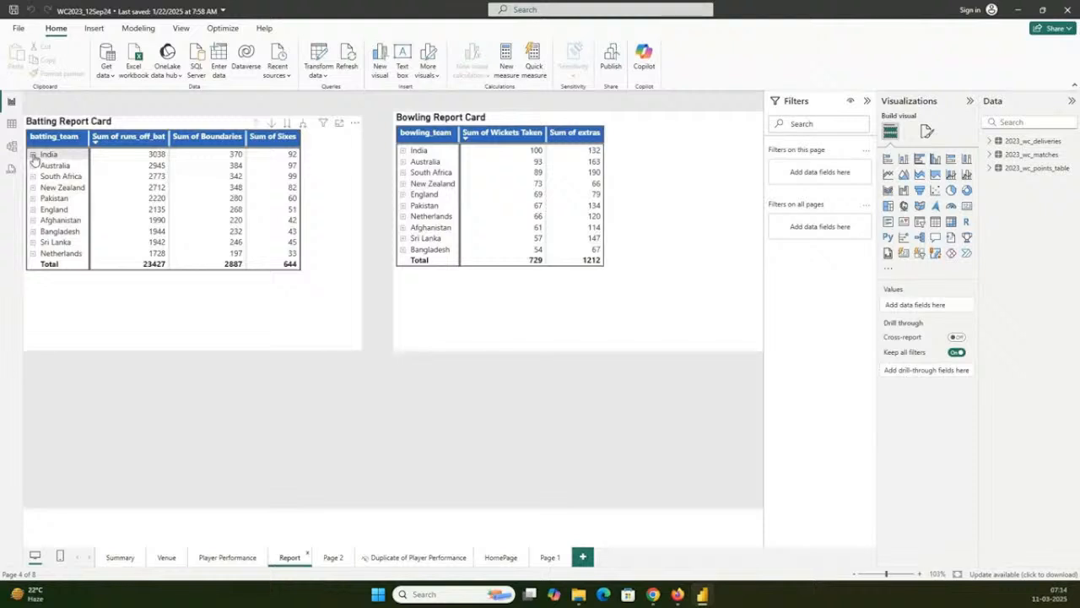
left_click(33, 156)
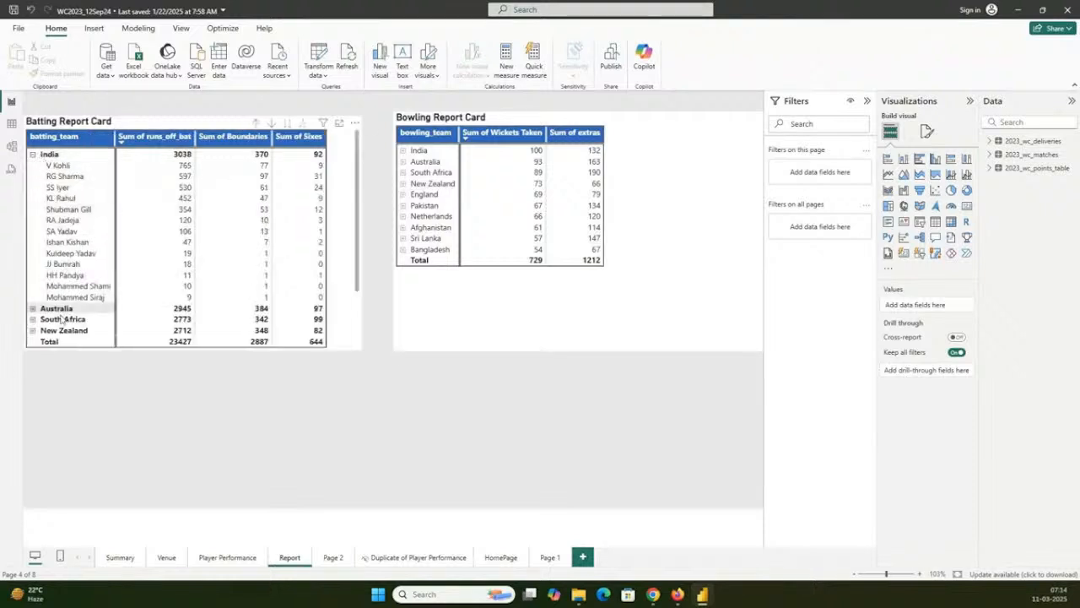
left_click(402, 151)
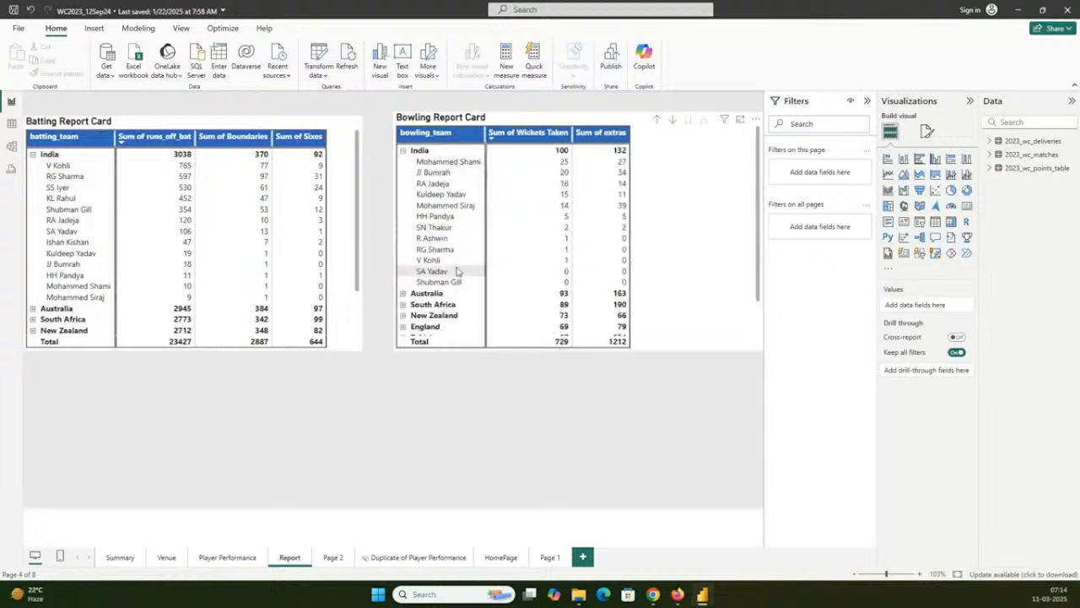
- Inspect the Australia and Pakistan players in the Batting Report Card, leaving all teams collapsed in both report cards
left_click(32, 155)
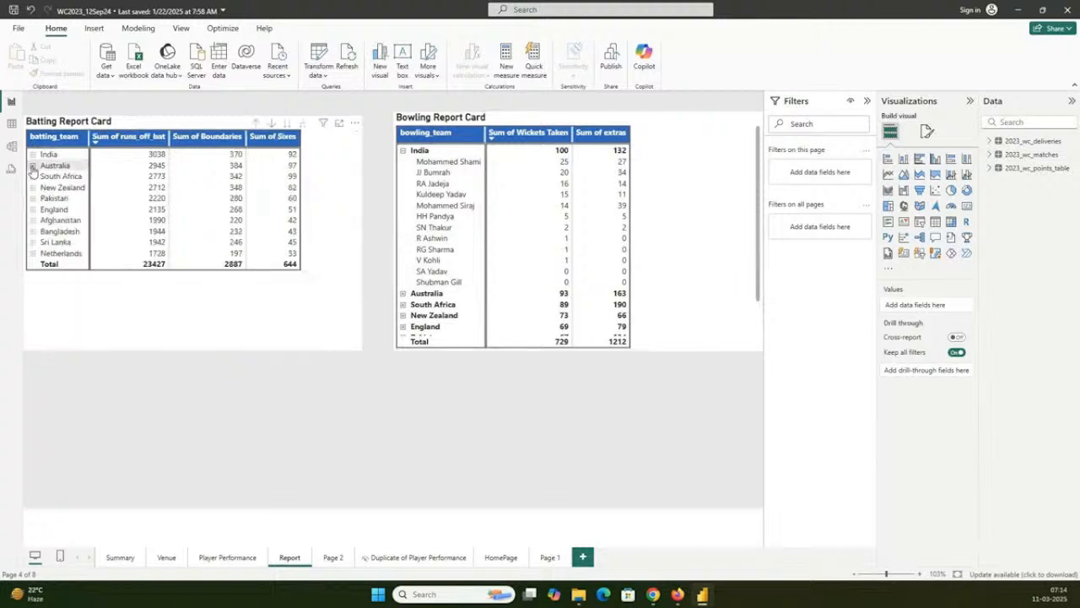
left_click(32, 165)
left_click(32, 166)
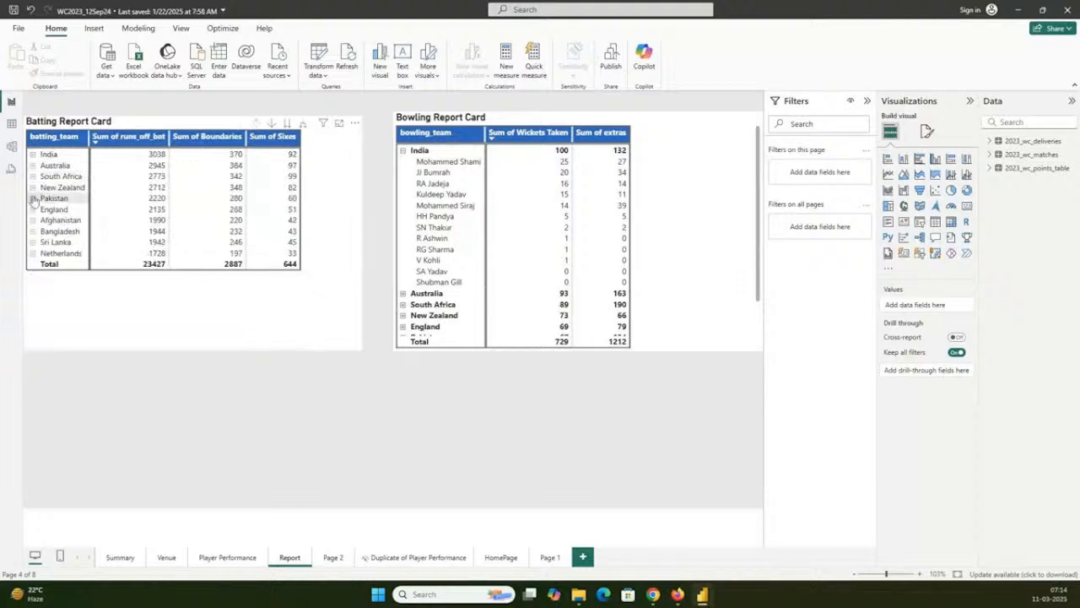
left_click(33, 198)
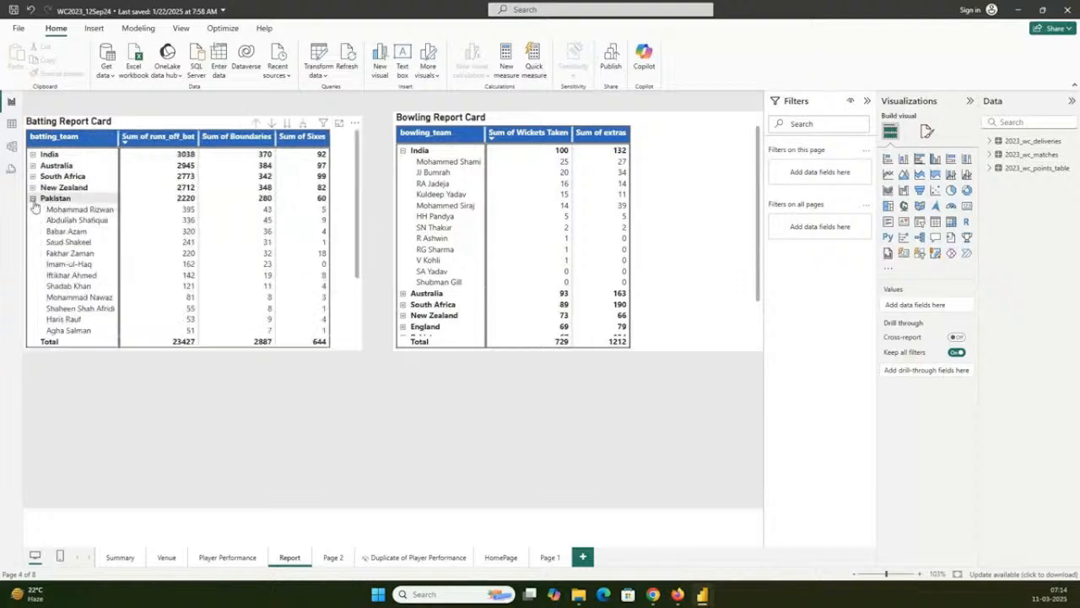
left_click(32, 199)
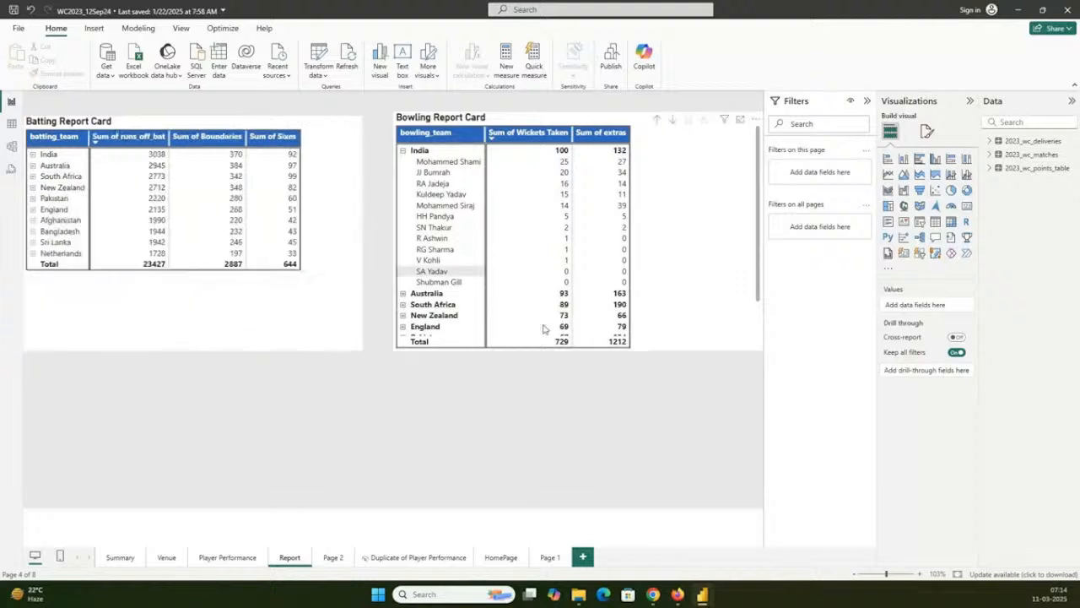
left_click(403, 152)
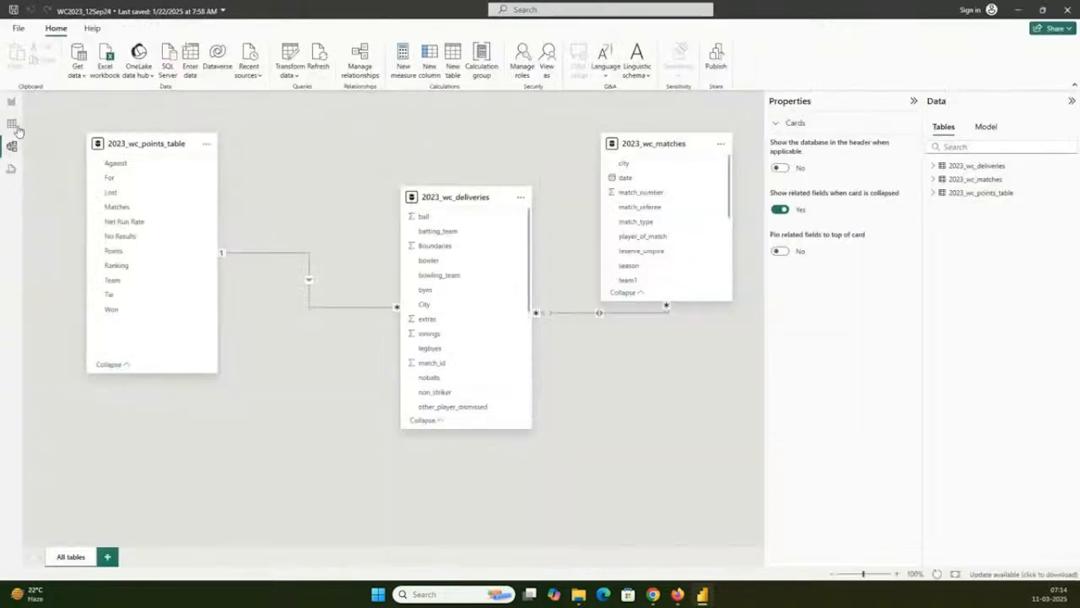
- Examine the rows of the 2023_wc_deliveries table in Table view again
left_click(15, 125)
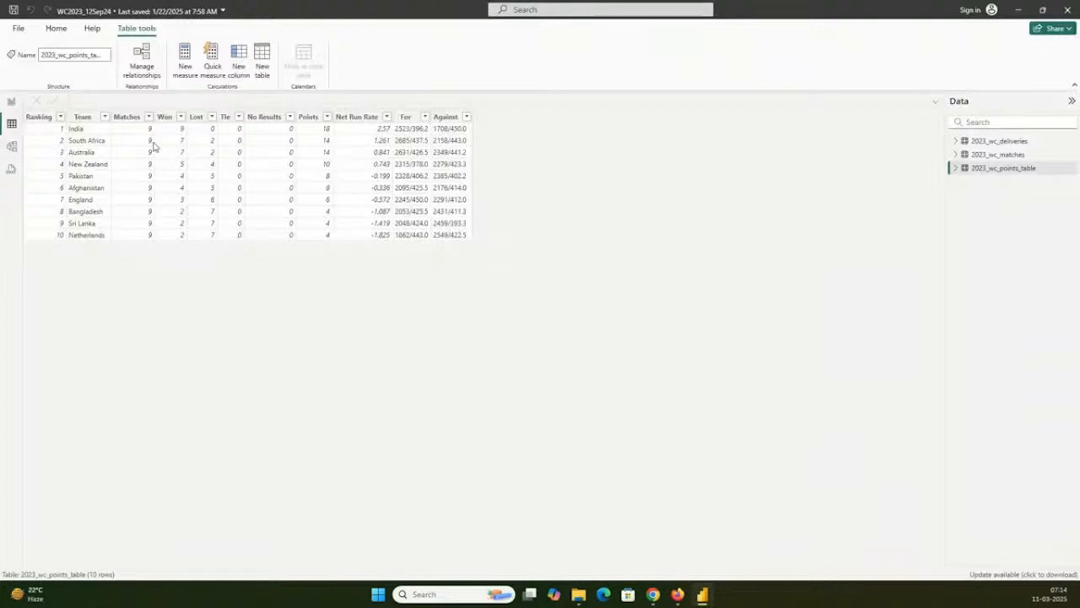
left_click(1001, 142)
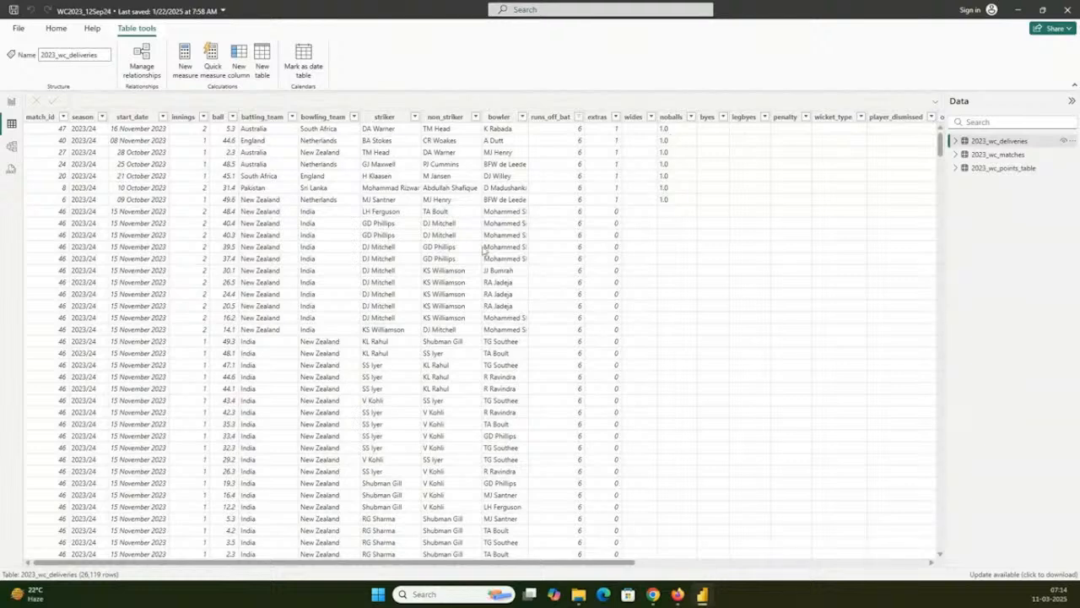
- Return to Report view and revisit the Summary and Player Performance pages
left_click(11, 102)
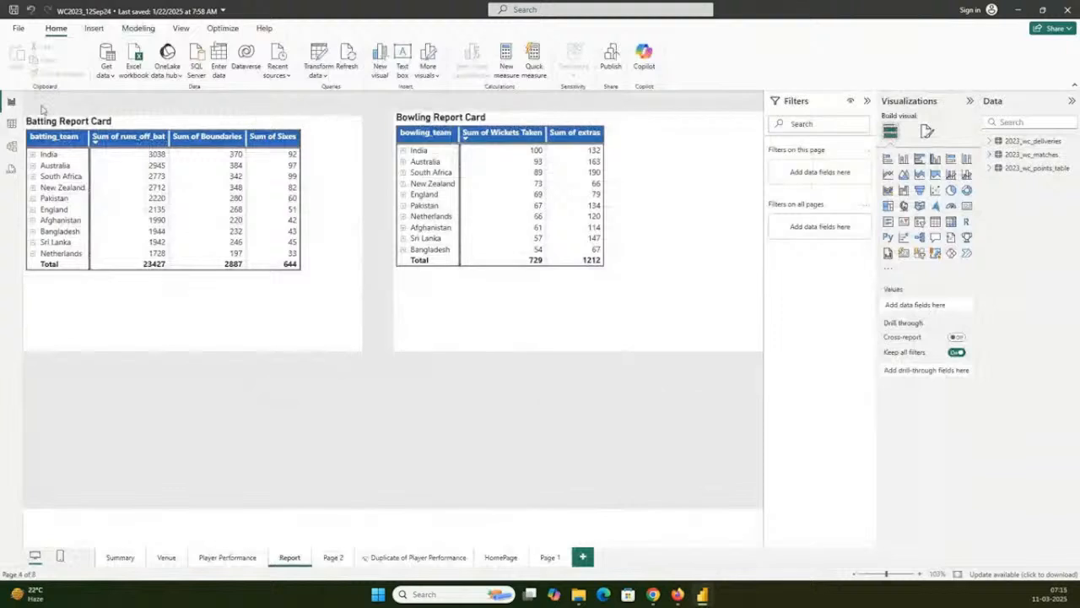
left_click(119, 558)
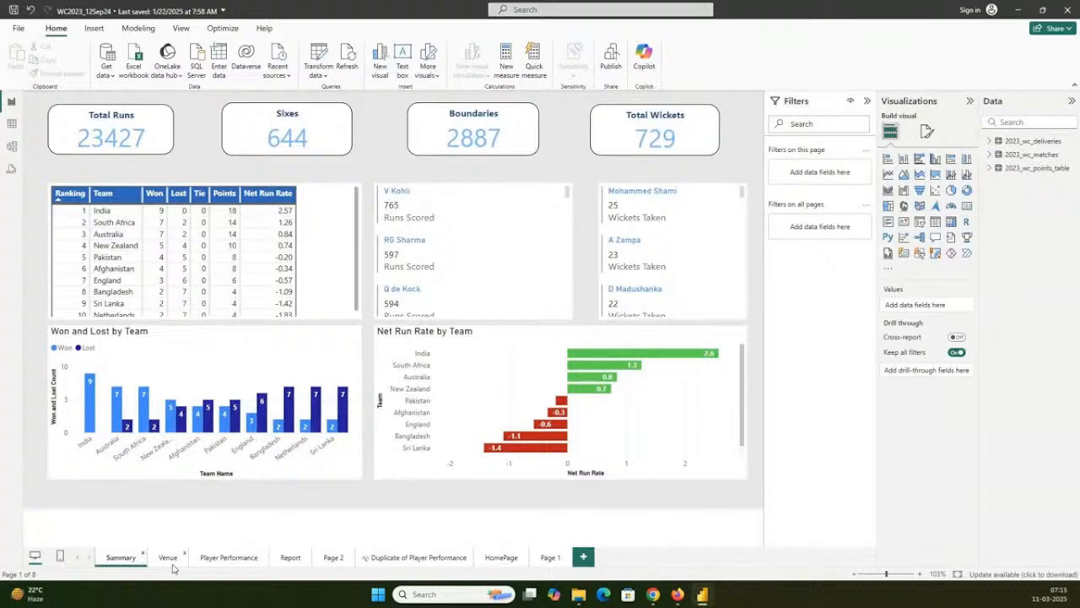
left_click(224, 559)
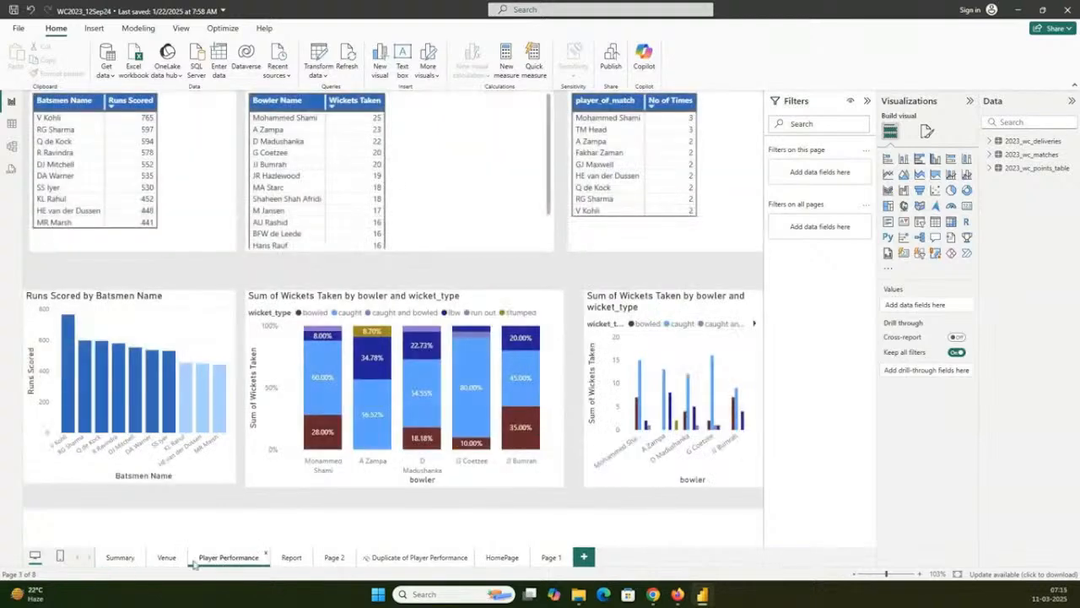
- On the Venue page, examine the match table through to its Player of Match column
left_click(167, 558)
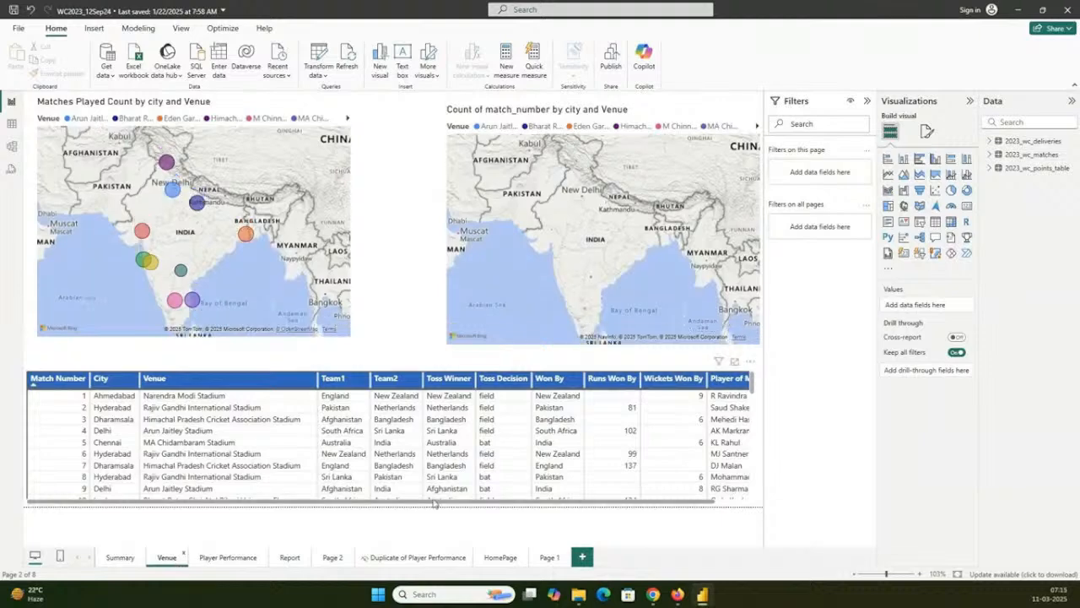
left_click_drag(434, 502, 566, 505)
left_click(565, 504)
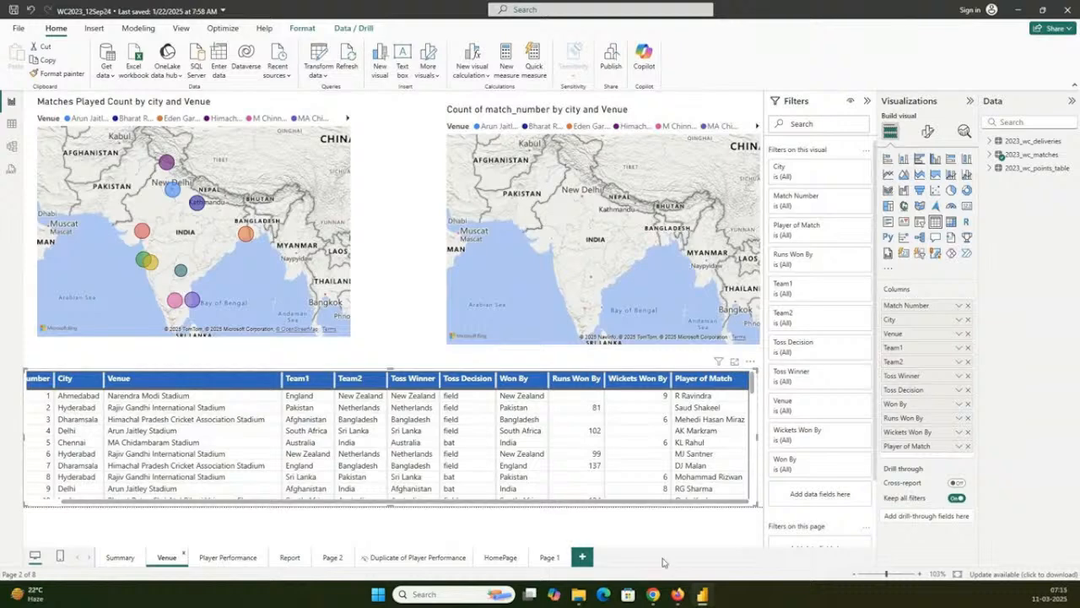
- Switch to File Explorer, open DeliveryApp.pbix from the 12Sep24 folder in PBI_Tutorial, and minimize File Explorer and the World Cup report
left_click(577, 596)
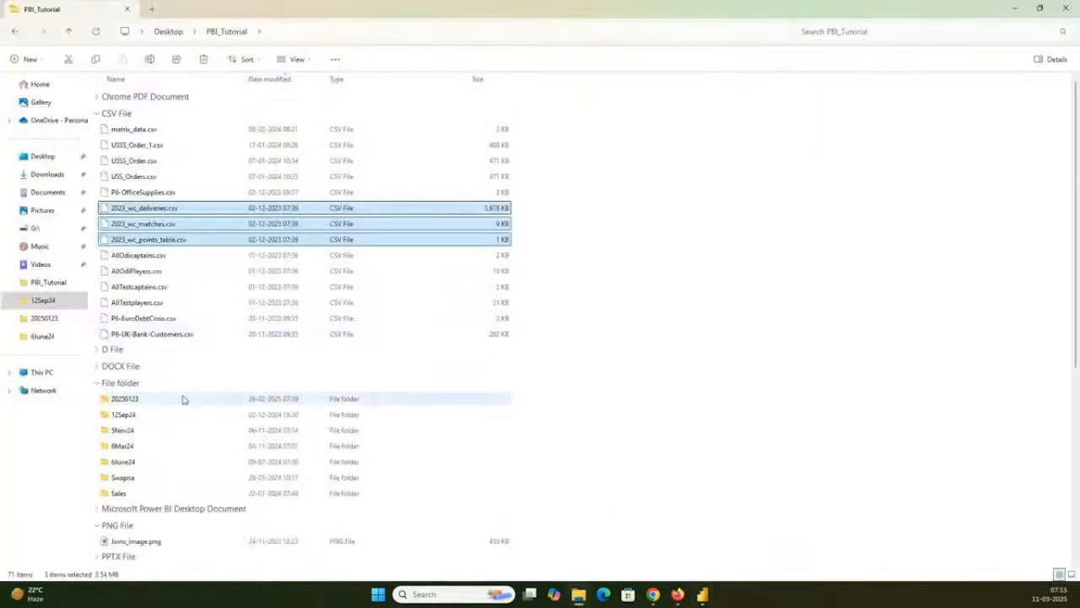
left_click(166, 416)
double_click(166, 416)
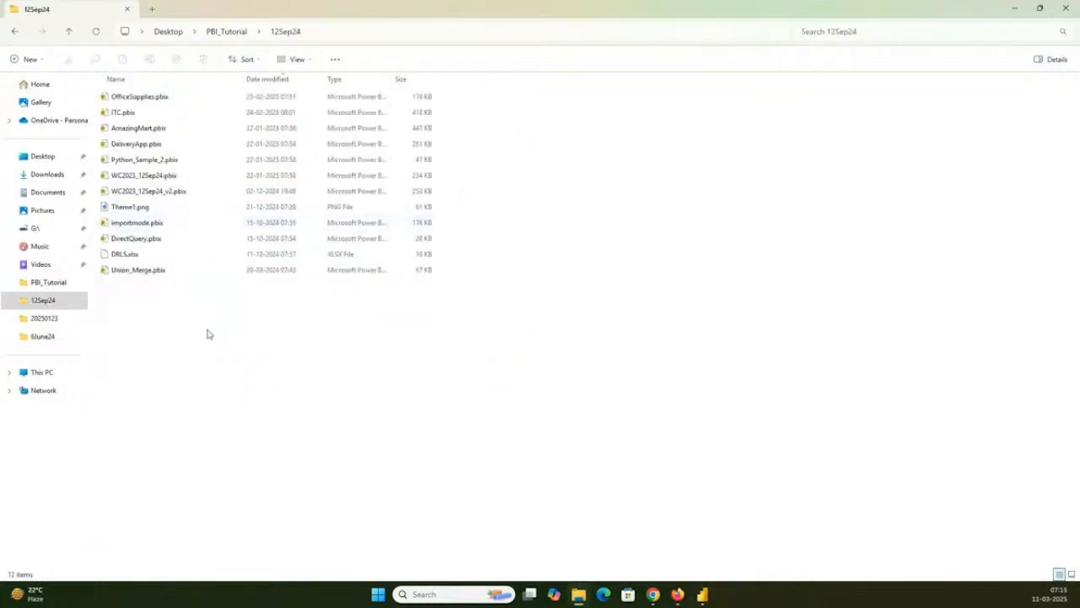
left_click(155, 147)
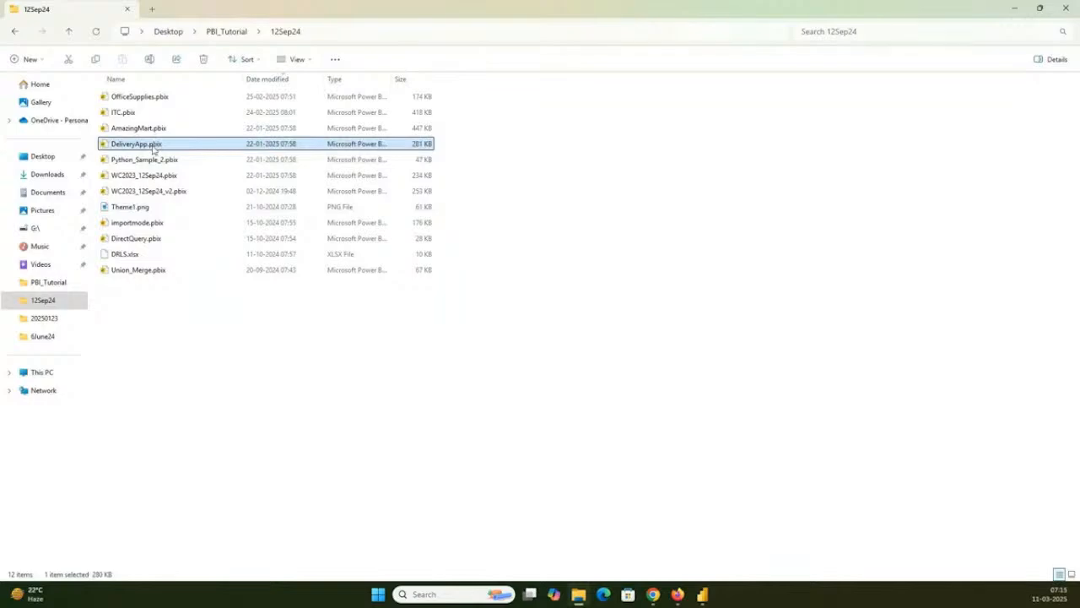
left_click(1015, 8)
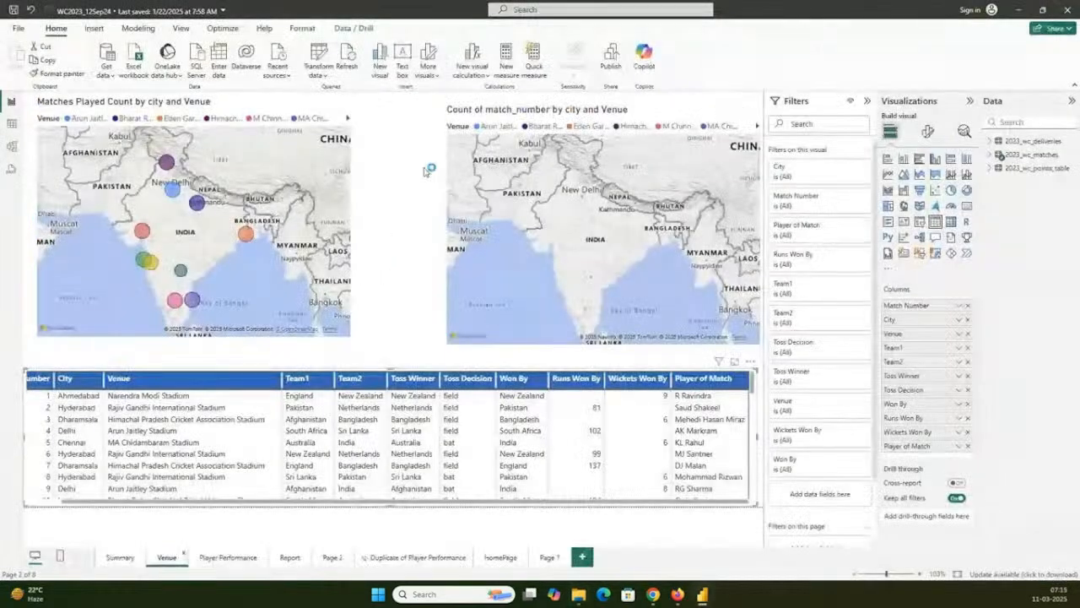
left_click(425, 172)
left_click(1023, 12)
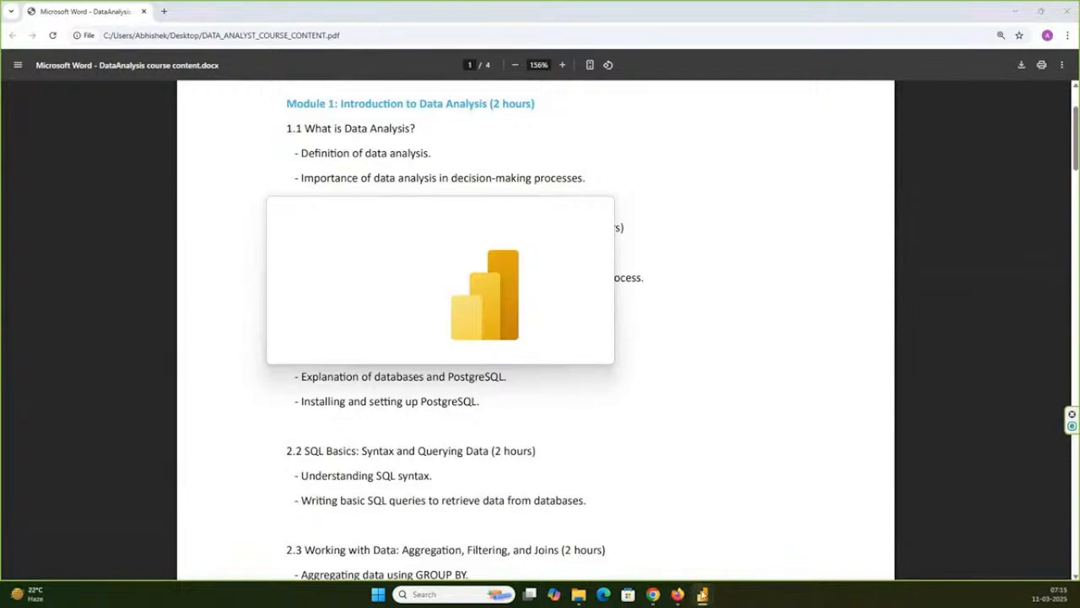
- Close the WC2023_12Sep24 report without saving its changes
mouse_move(705, 597)
left_click(584, 530)
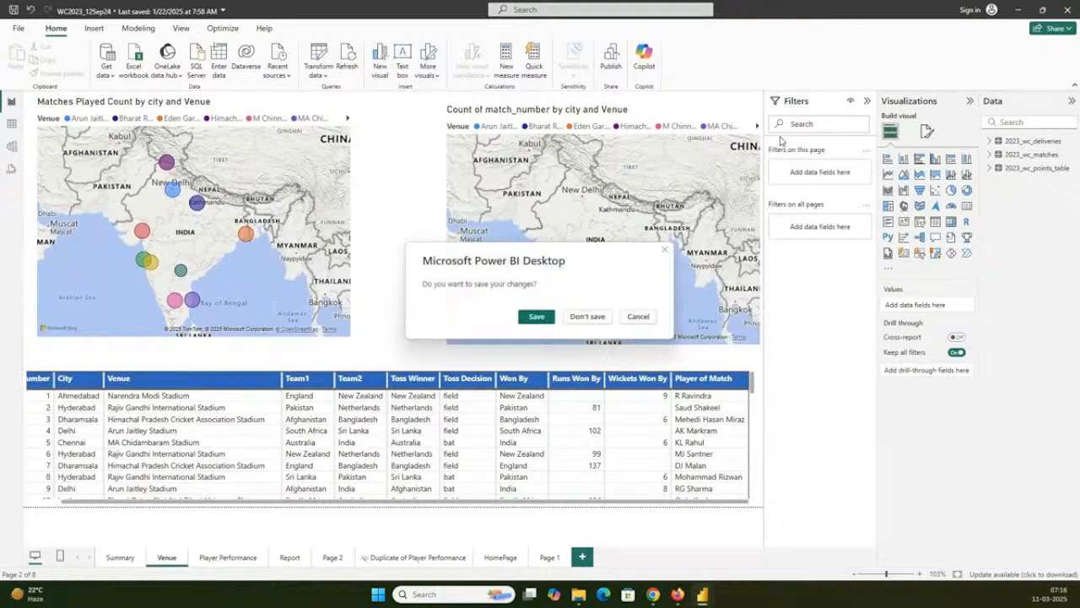
left_click(588, 317)
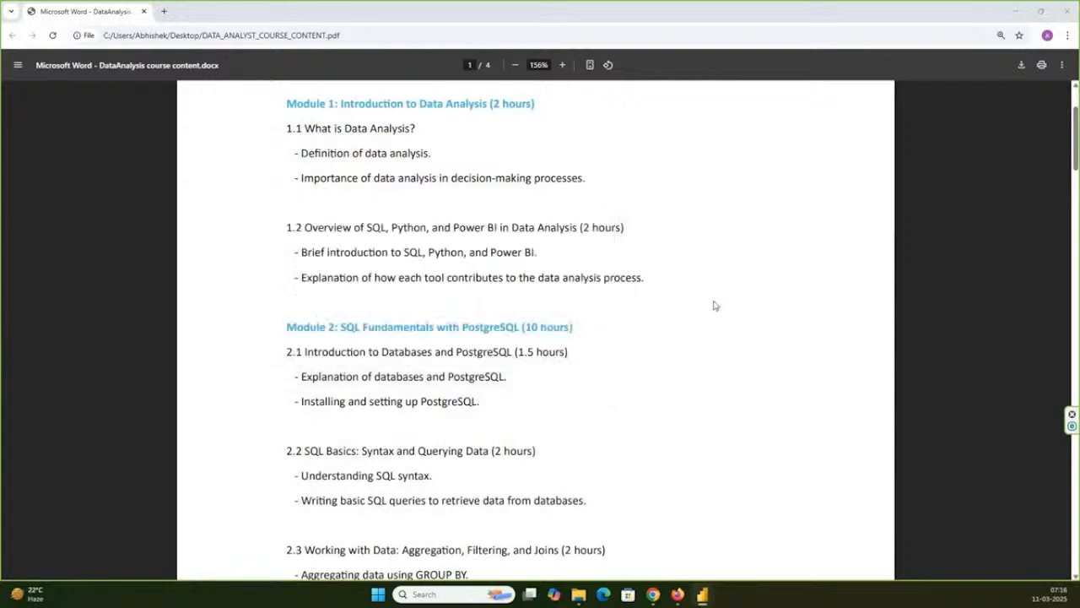
- Bring up the DeliveryApp report in Power BI Desktop, maximize its window and show the HomePage
mouse_move(702, 594)
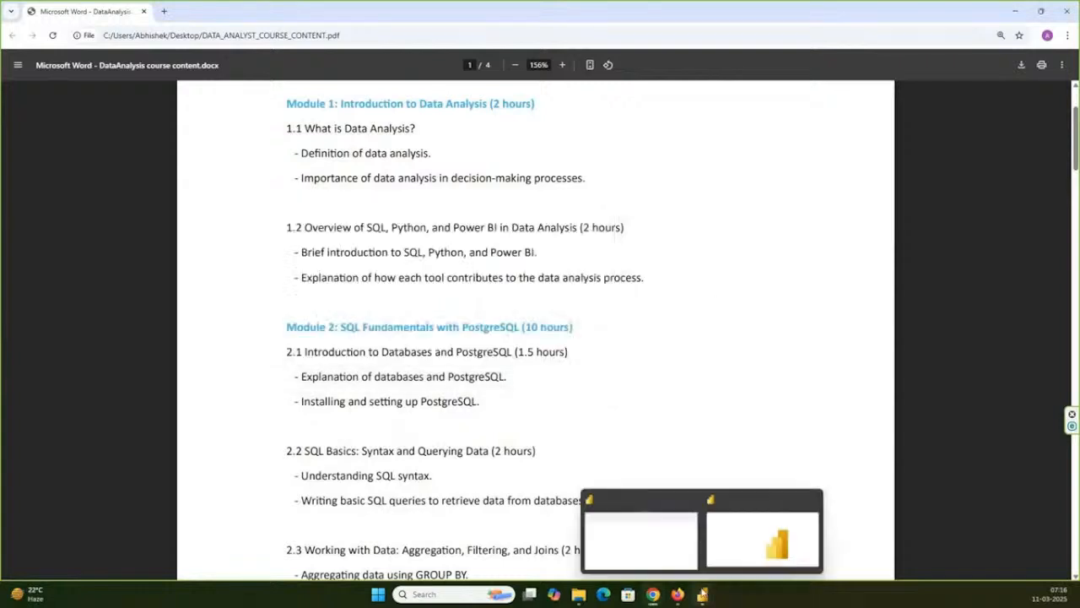
left_click(763, 540)
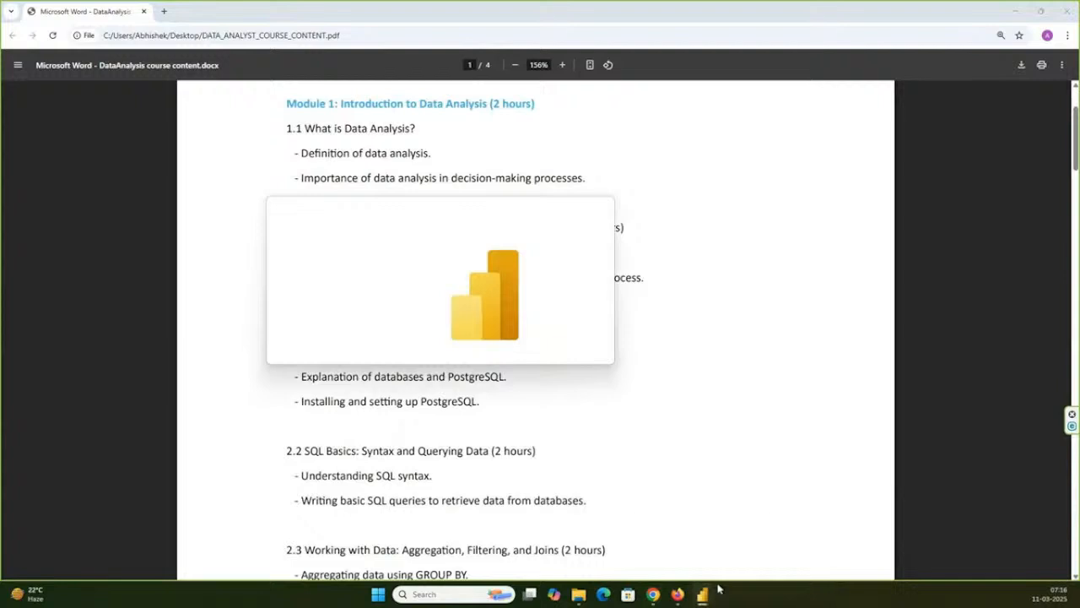
left_click(745, 547)
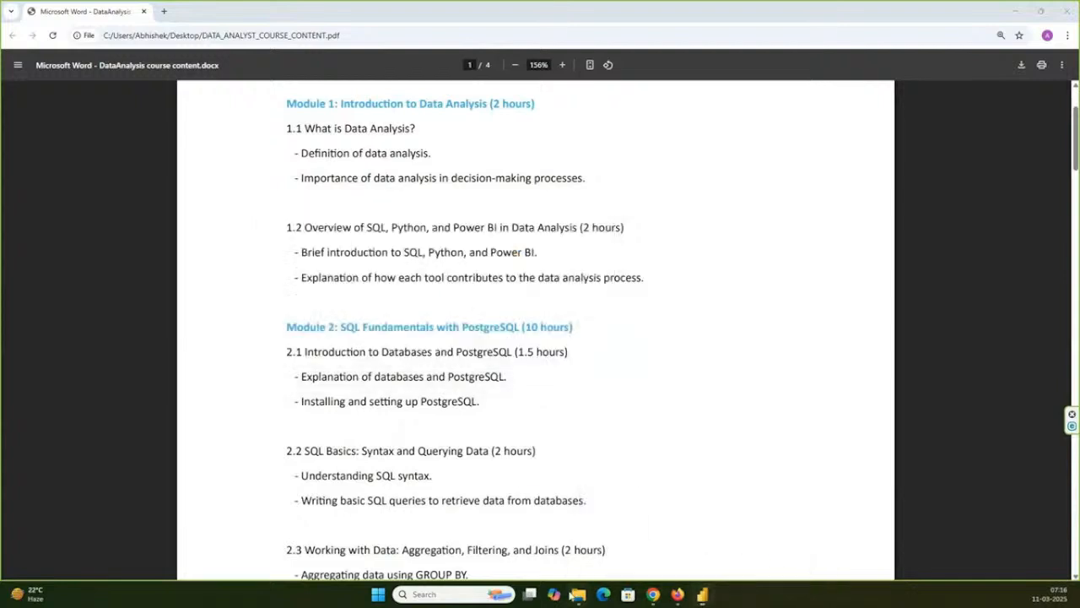
mouse_move(573, 596)
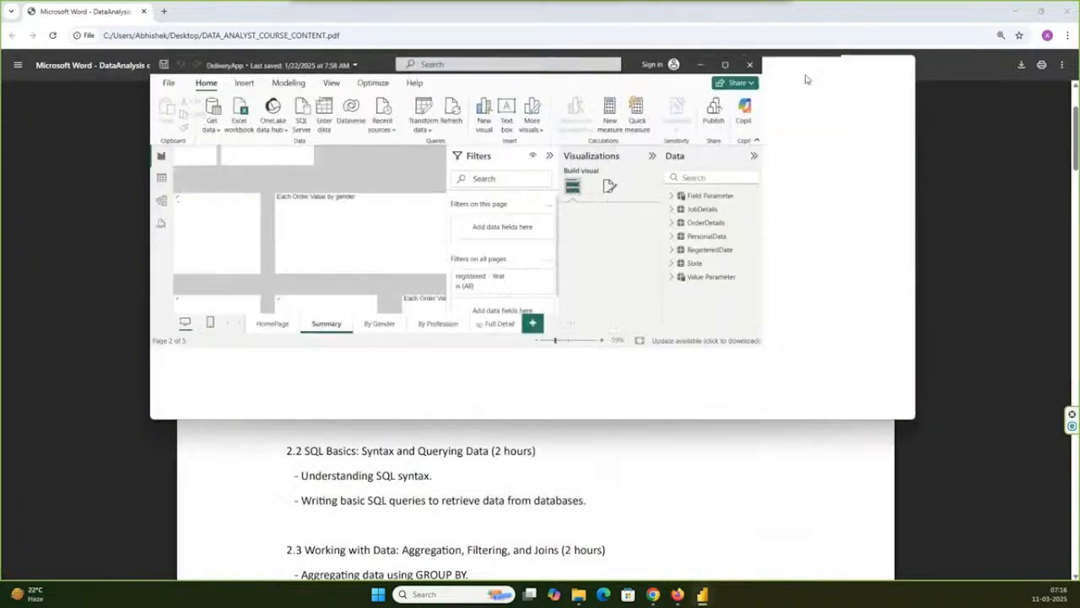
left_click(879, 66)
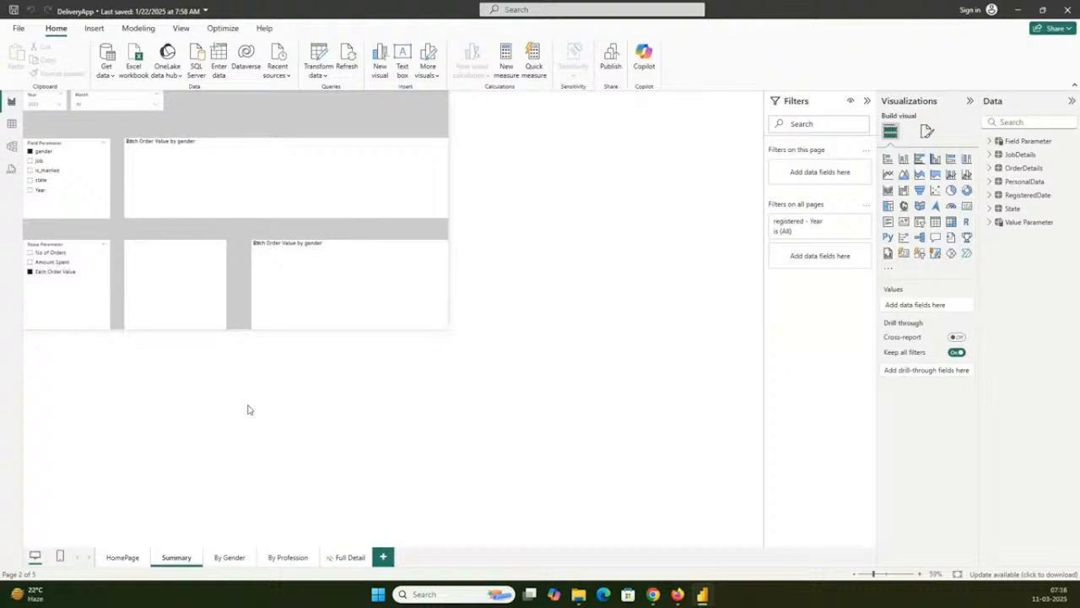
left_click(126, 559)
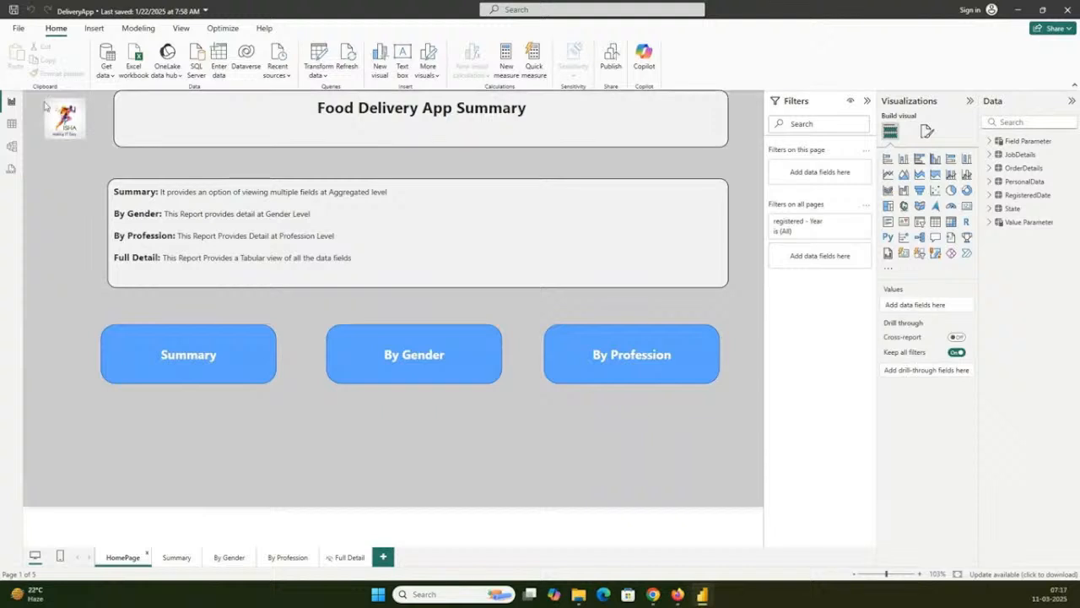
- Inspect the rows of the PersonalData, RegisteredDate and OrderDetails tables in Table view
left_click(12, 123)
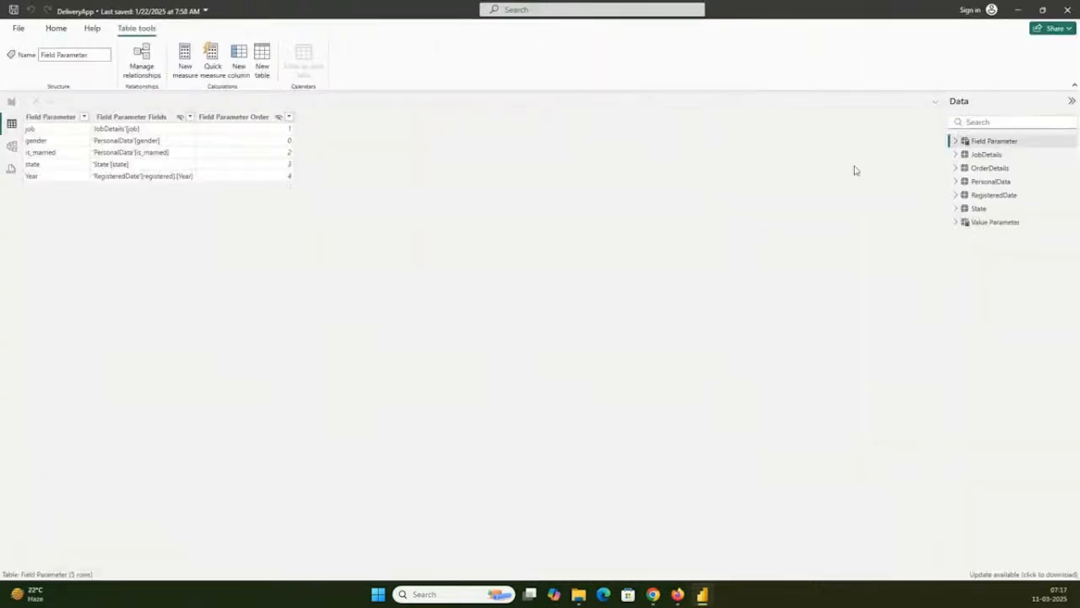
left_click(994, 182)
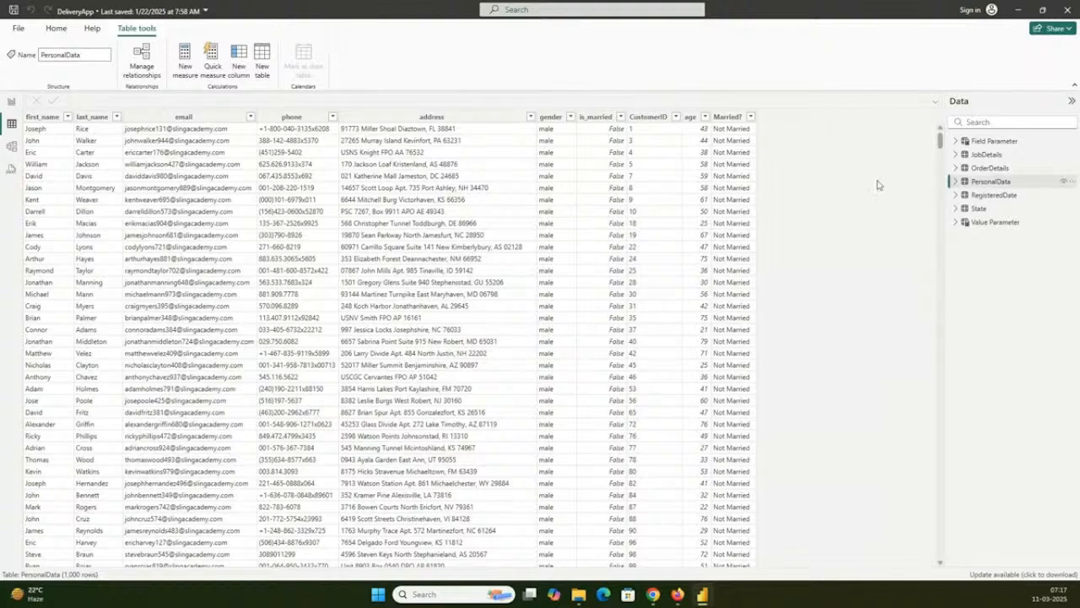
left_click(991, 195)
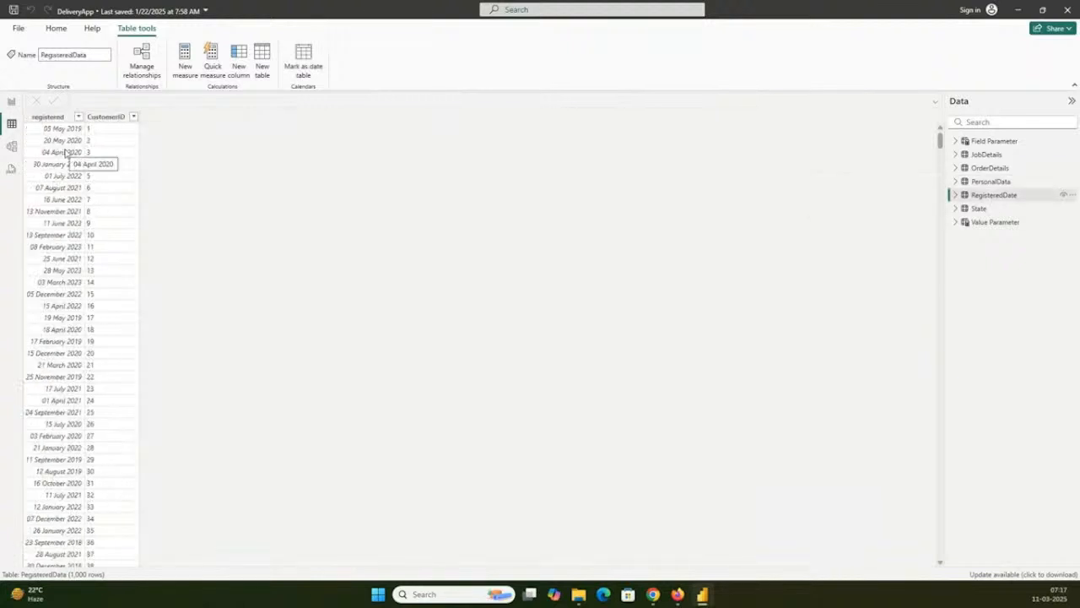
left_click(990, 168)
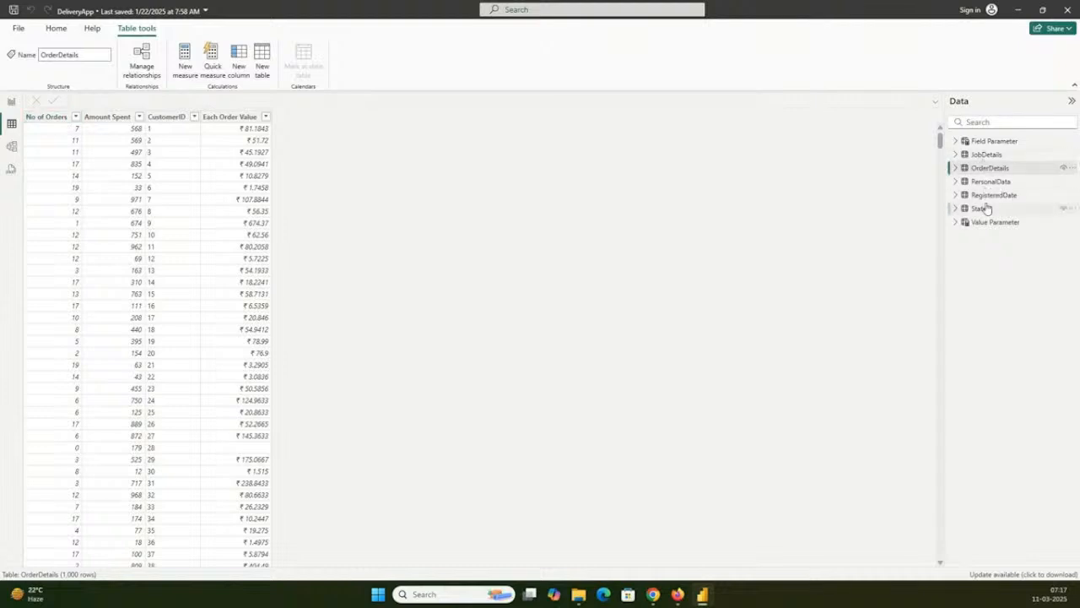
left_click(968, 174)
- Return to Report view and break down the Summary page's charts by job, is_married, state and Year in turn, using Field Parameter
left_click(13, 102)
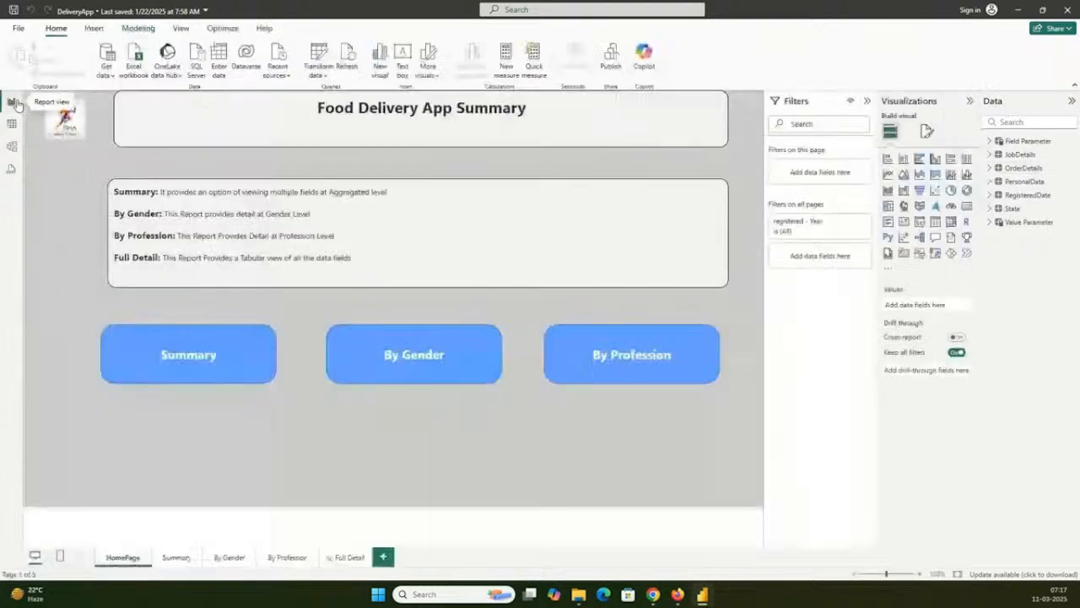
left_click(168, 561)
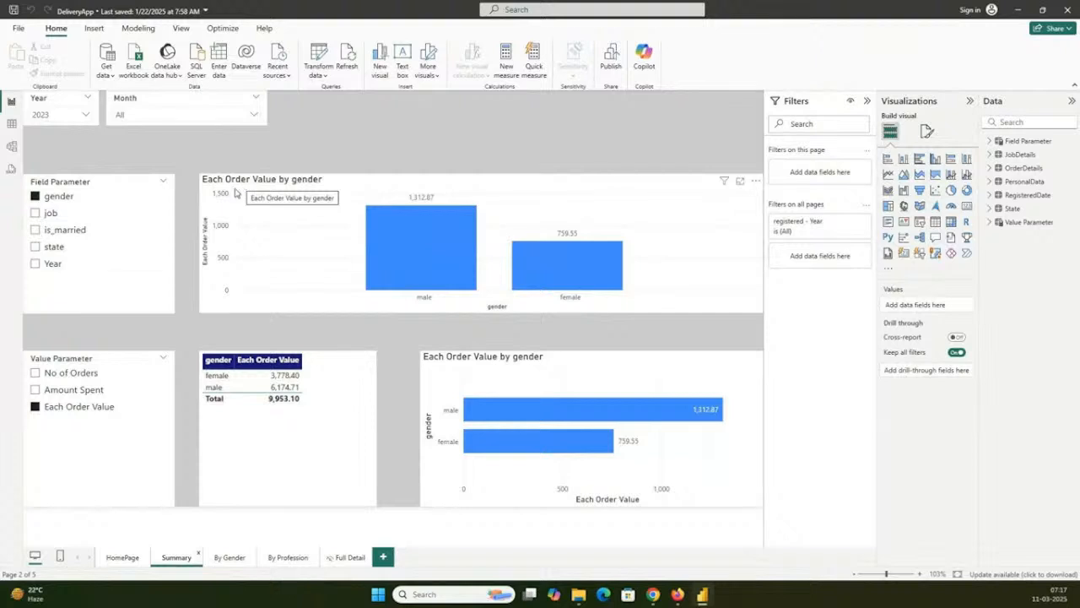
left_click(48, 216)
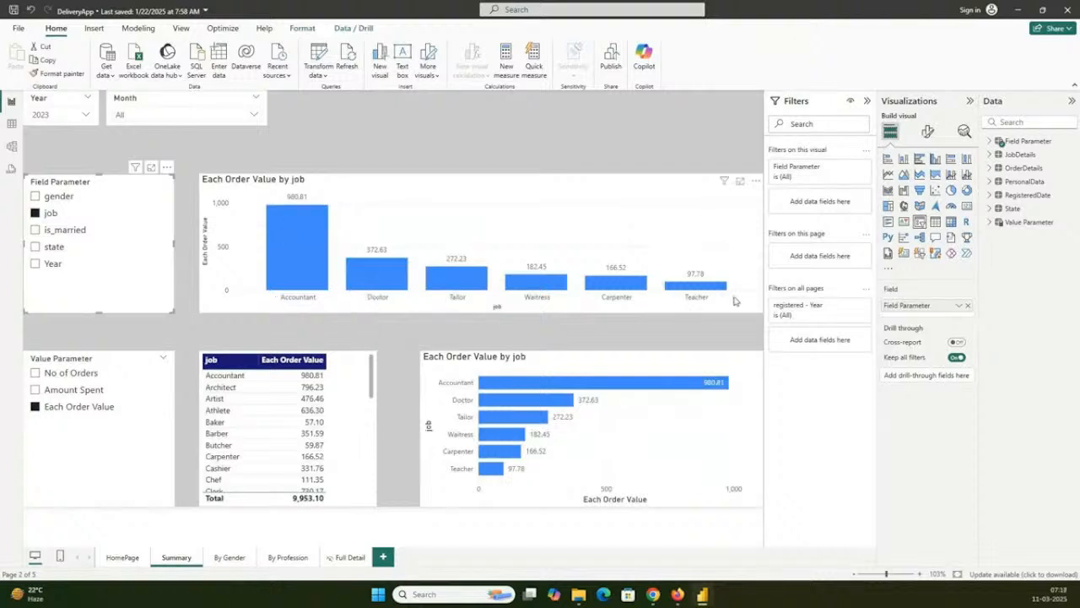
left_click(53, 233)
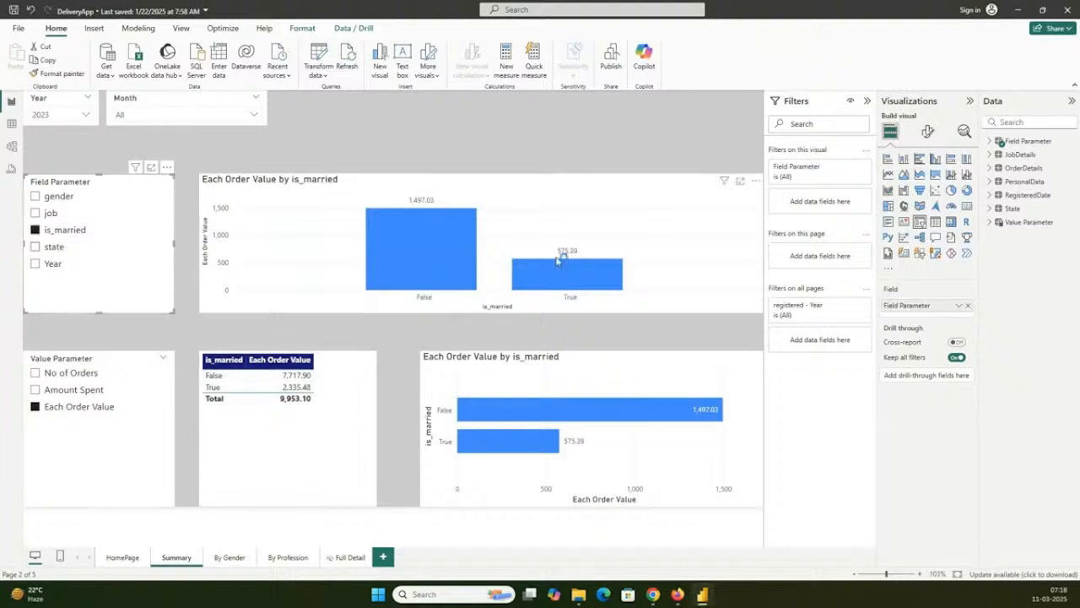
left_click(51, 249)
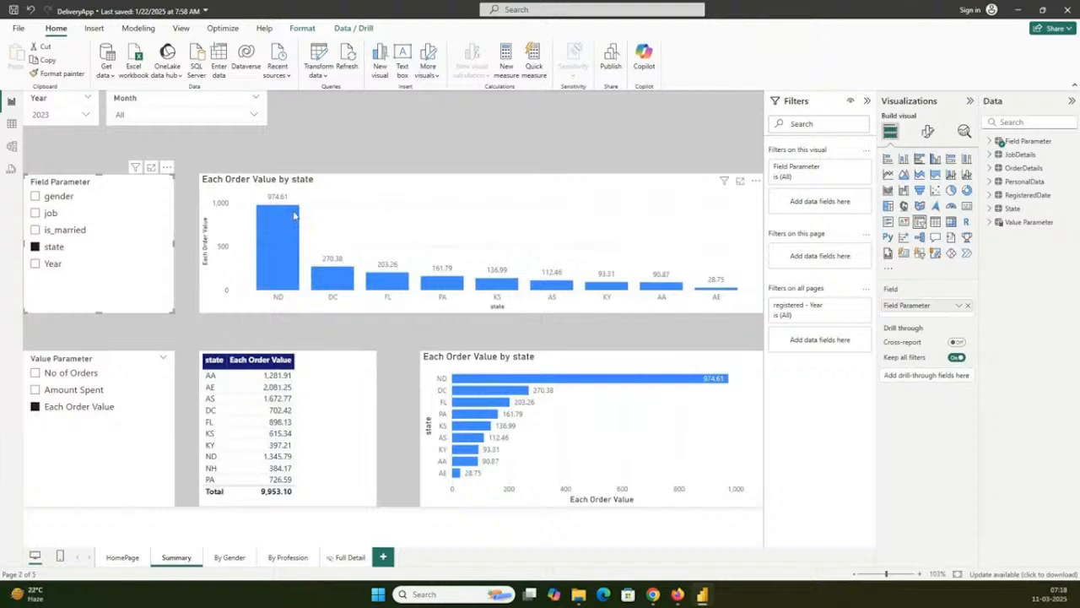
left_click(36, 265)
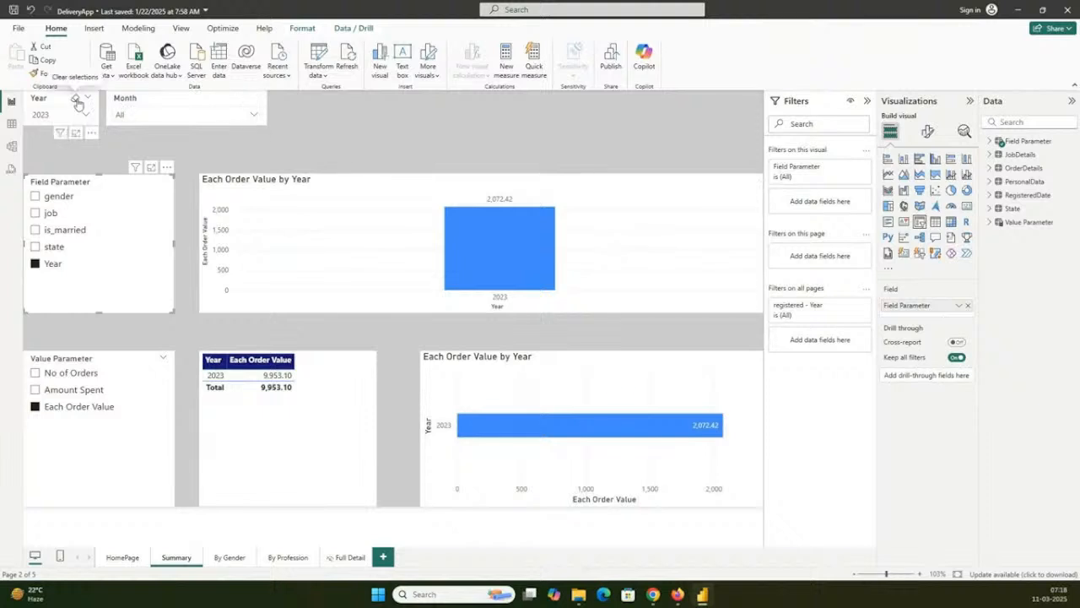
- Clear the Year slicer on the Summary page and examine the yearly columns of the order value chart
left_click(77, 102)
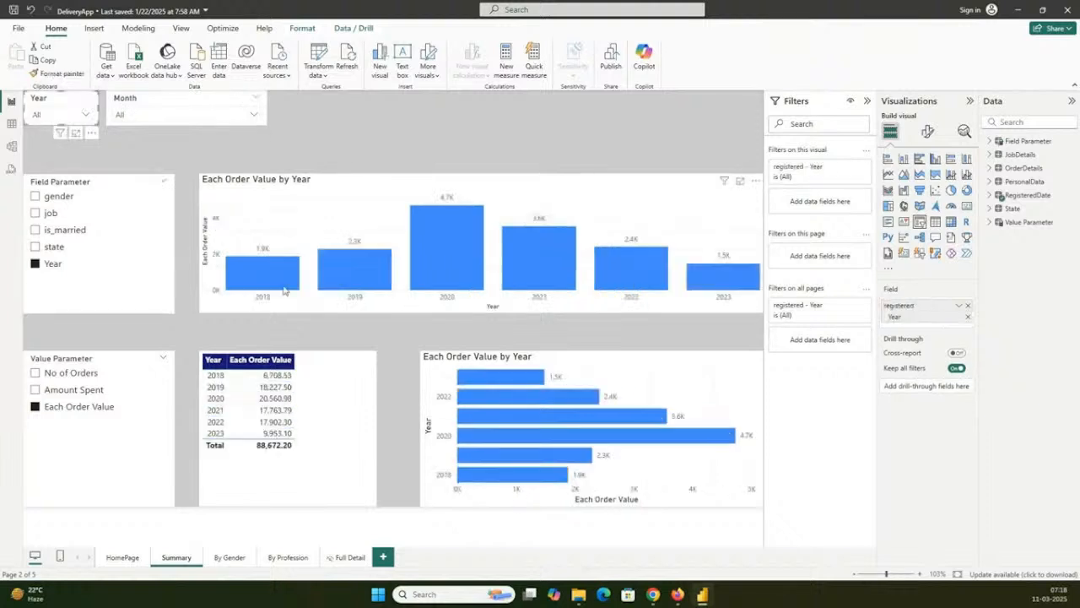
mouse_move(463, 292)
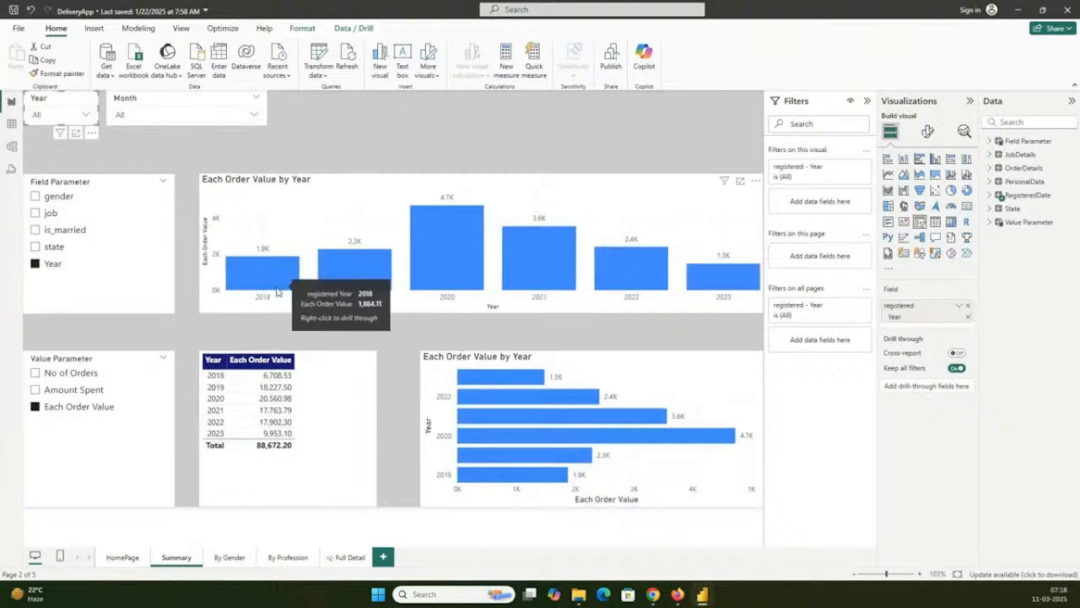
mouse_move(727, 287)
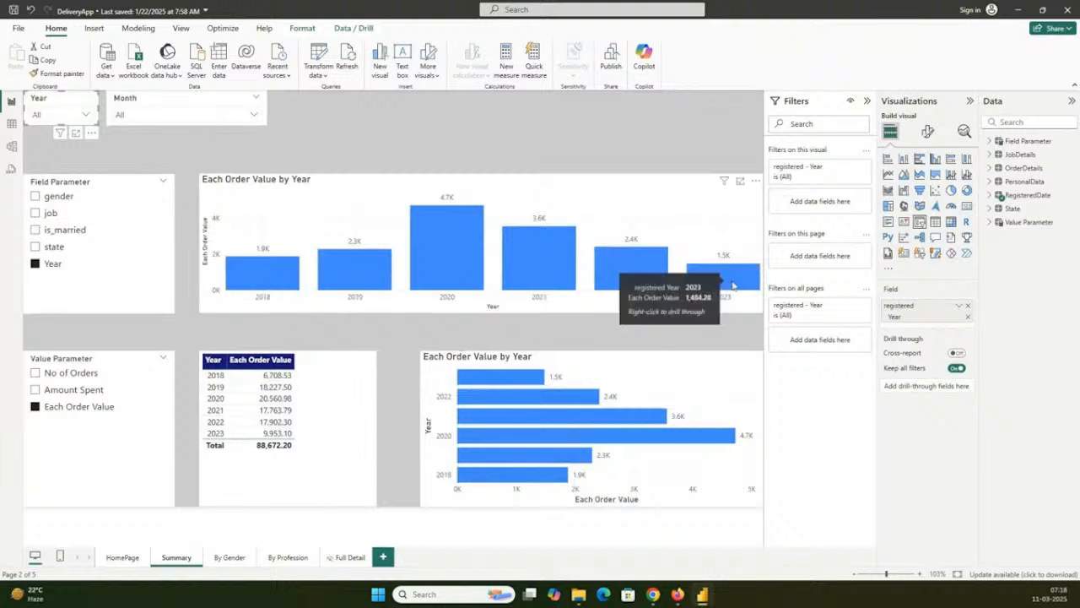
- Set Value Parameter to No of Orders, and set Field Parameter to gender and then job
left_click(76, 377)
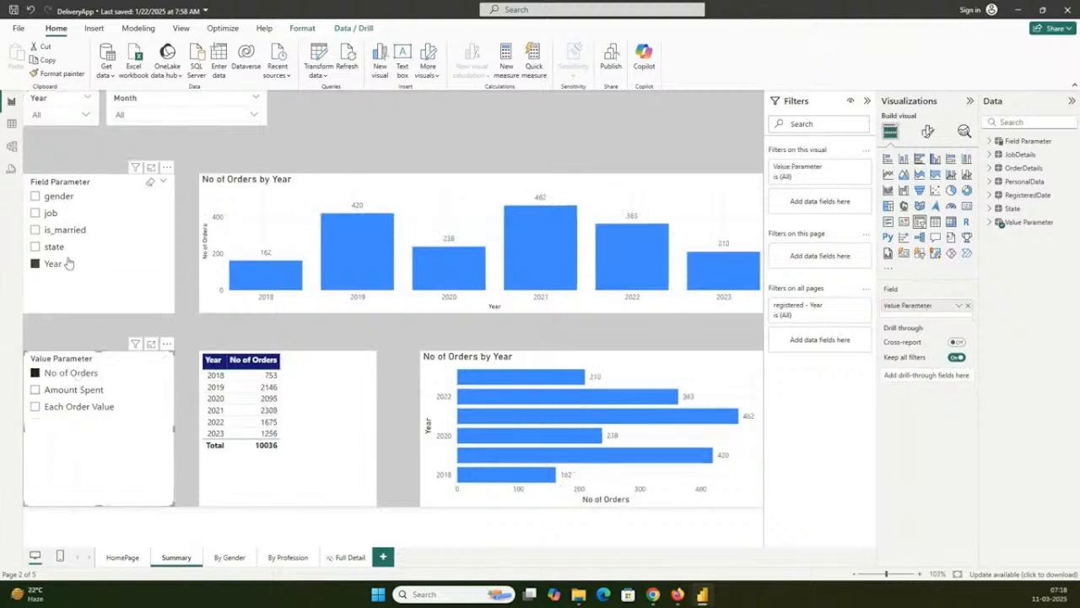
left_click(49, 199)
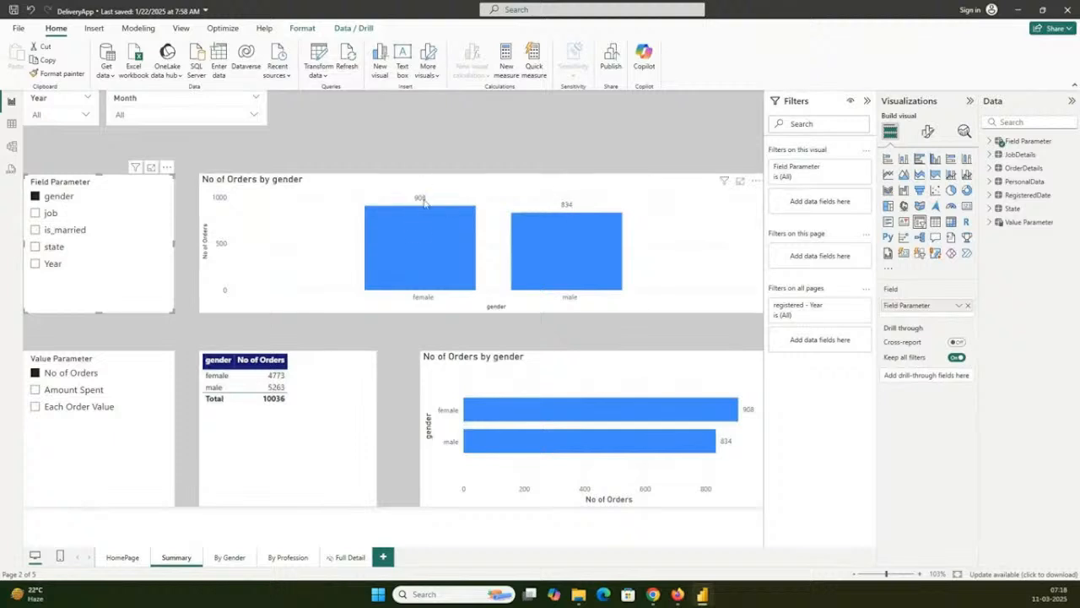
left_click(49, 215)
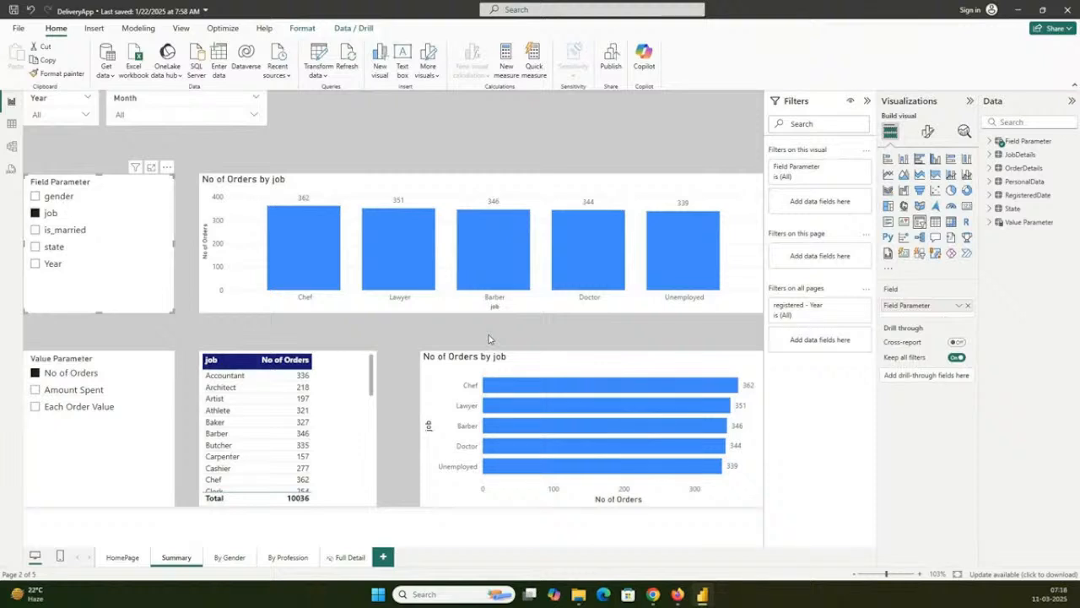
- Glance at the By Gender page, return to Summary, and switch Field Parameter to is_married and then state
left_click(229, 557)
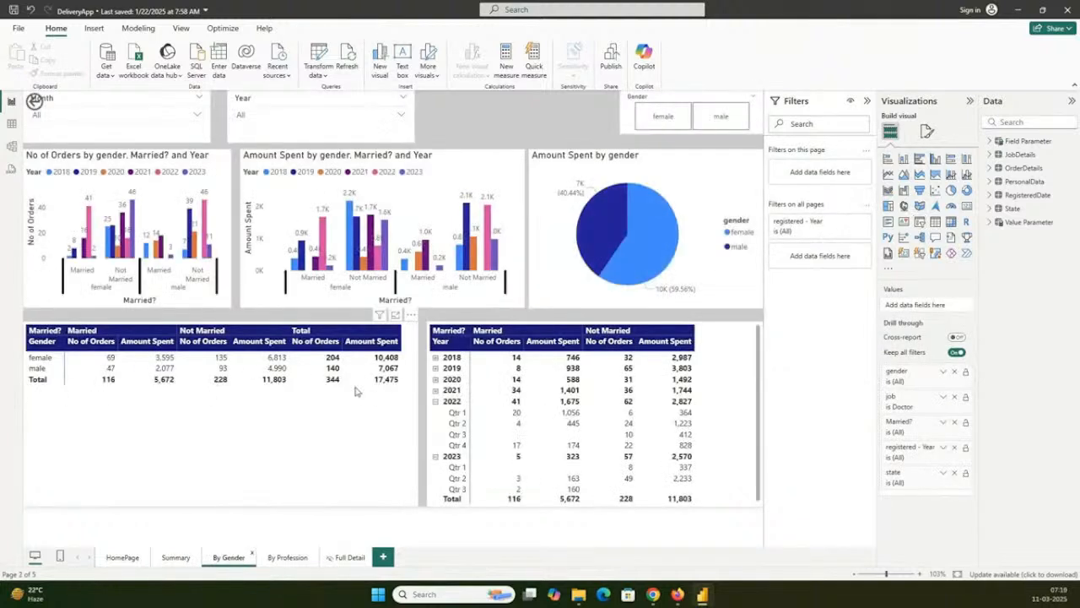
left_click(177, 557)
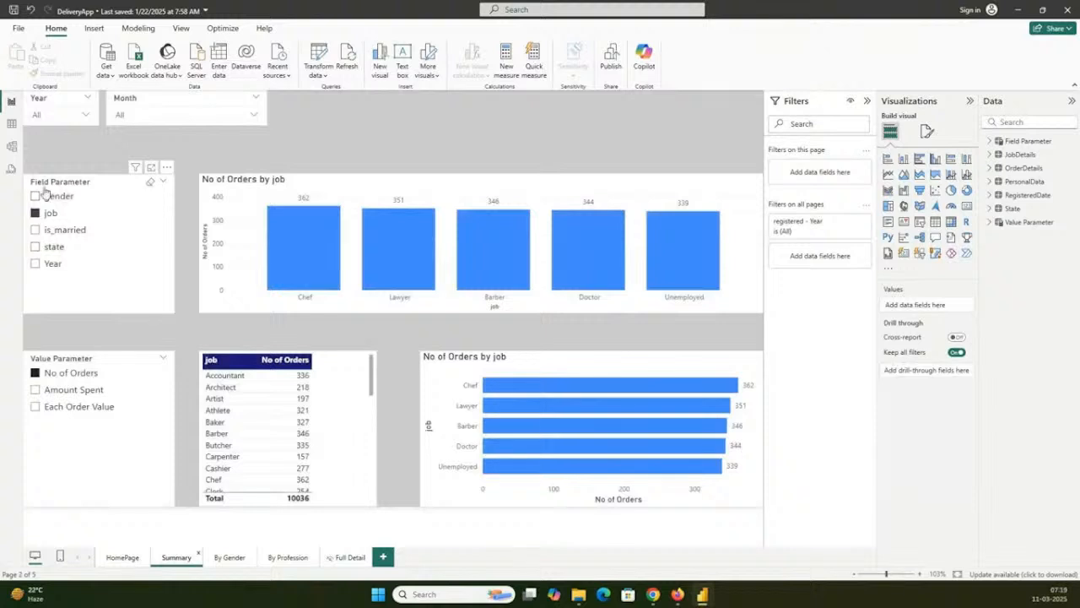
left_click(53, 230)
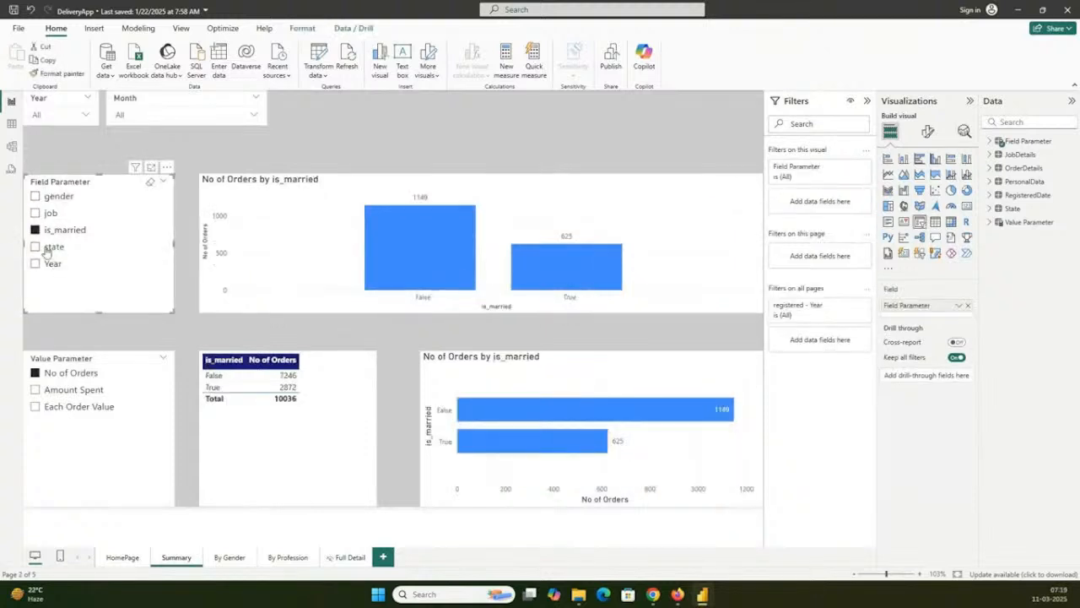
left_click(49, 247)
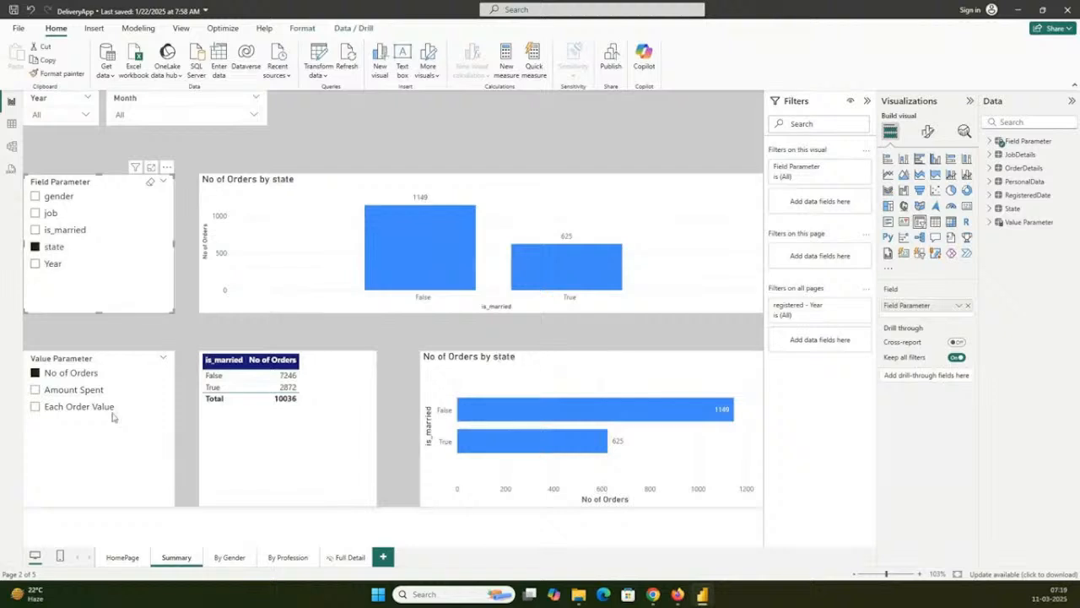
- Go to the By Gender page and inspect its order and spending column charts, gender pie chart and gender table
left_click(226, 557)
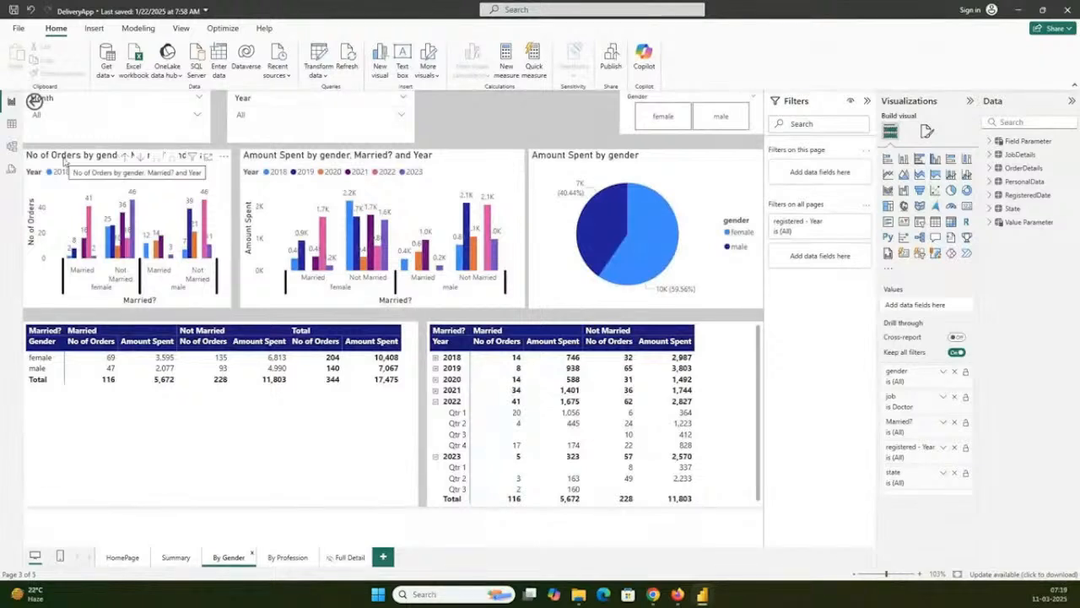
left_click(64, 160)
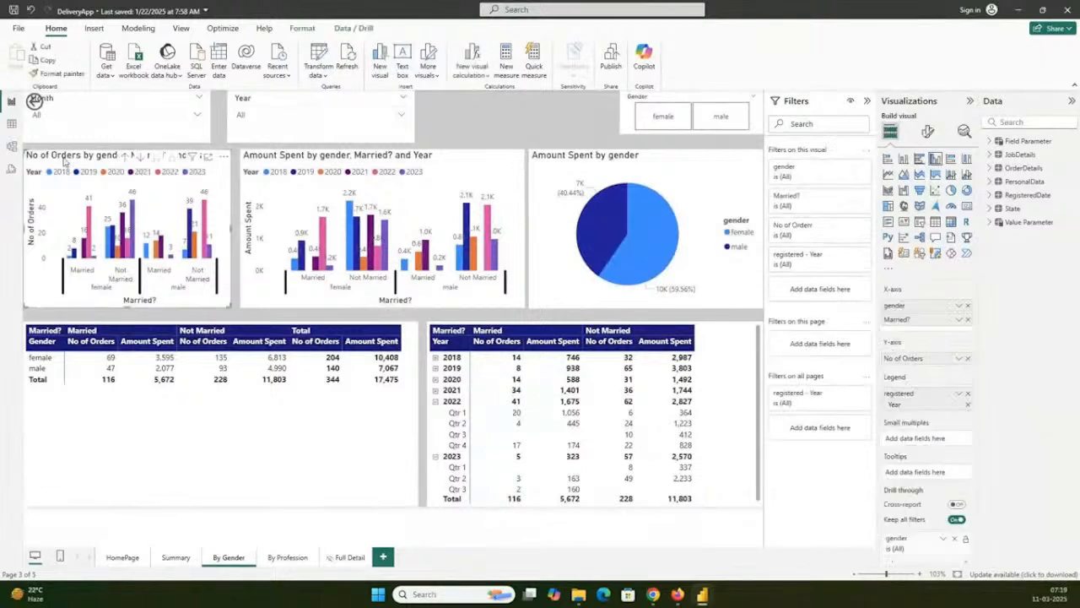
left_click(324, 161)
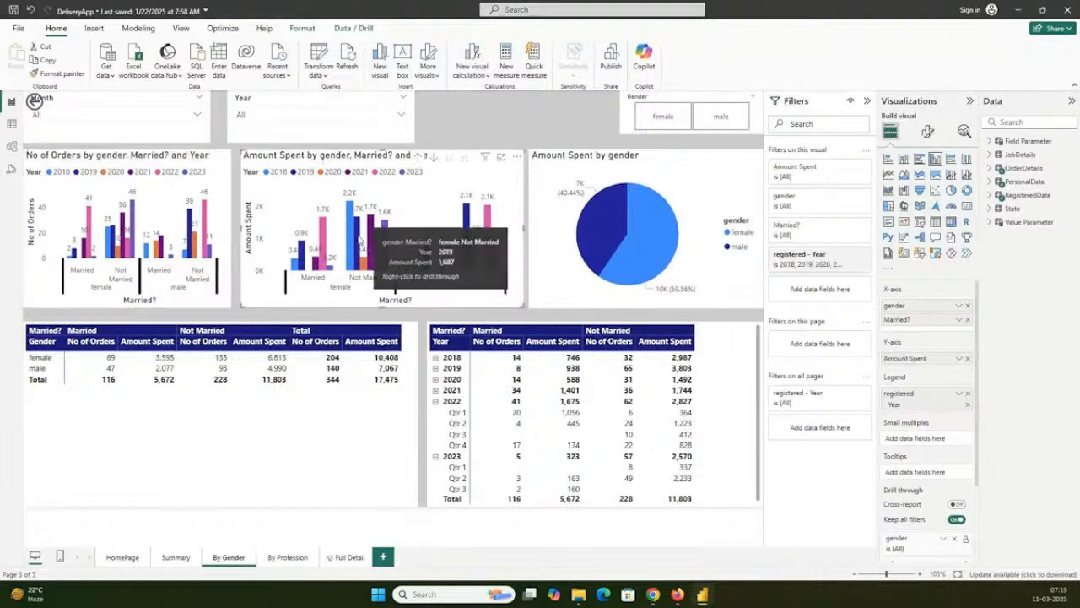
left_click(588, 170)
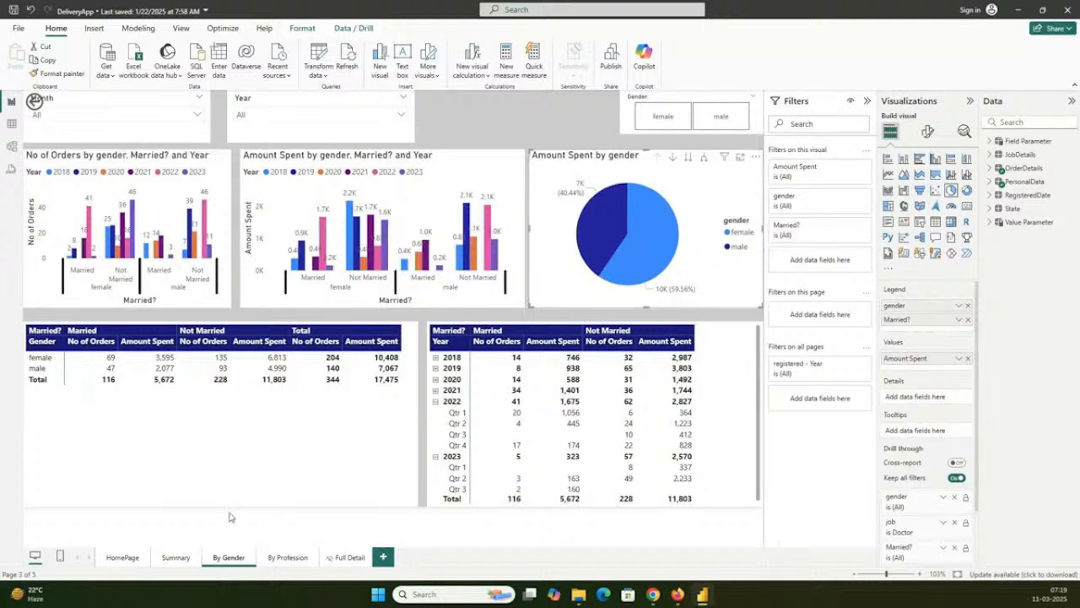
left_click(355, 460)
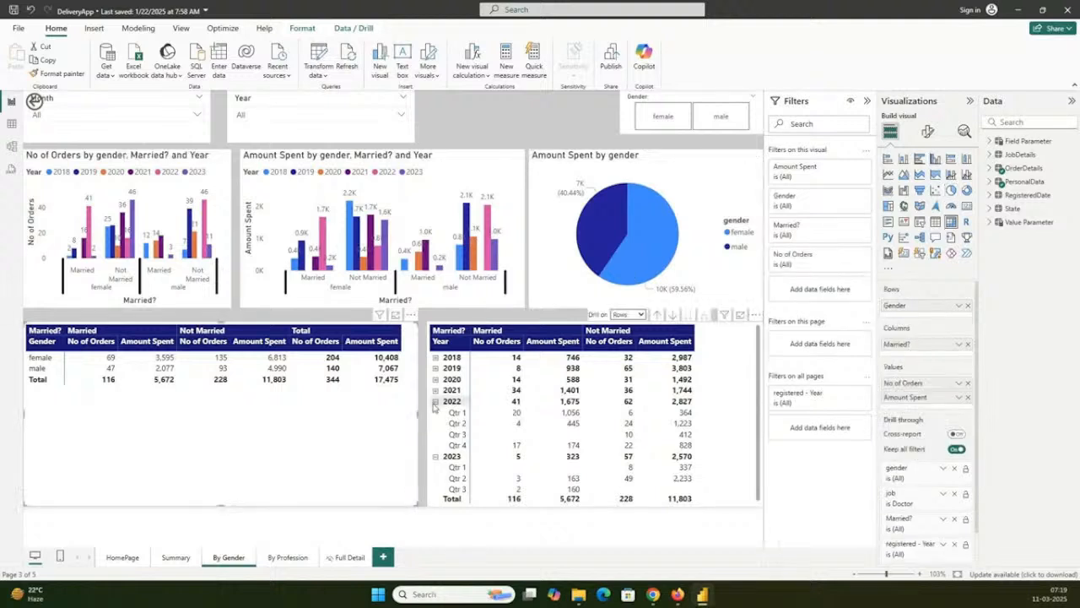
- Cross-filter the By Gender page by 2022 in the yearly table, and by female and male in turn in the pie chart
left_click(437, 407)
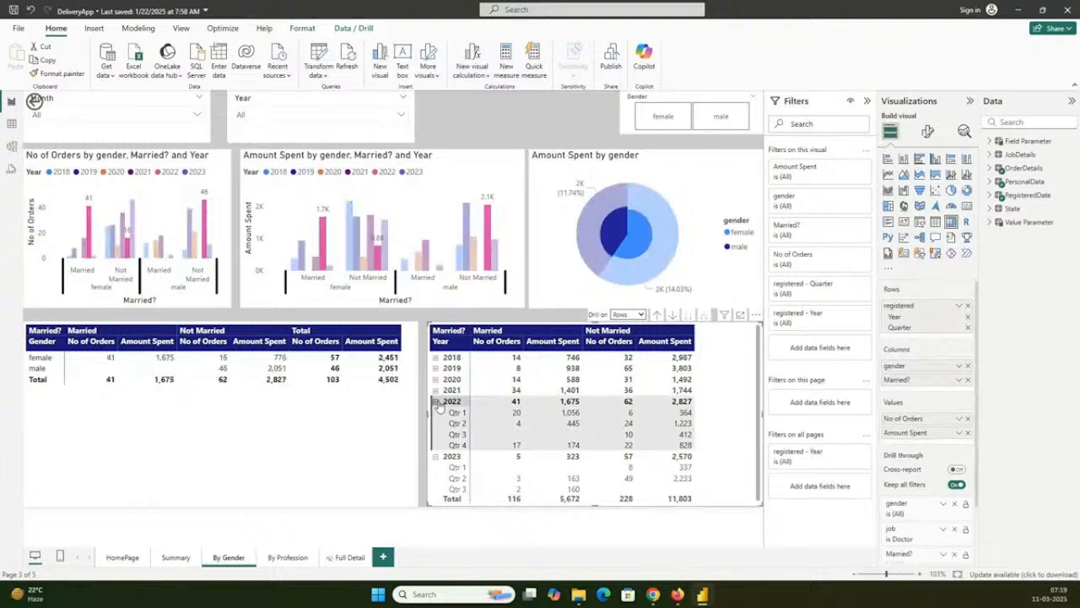
left_click(436, 402)
left_click(437, 401)
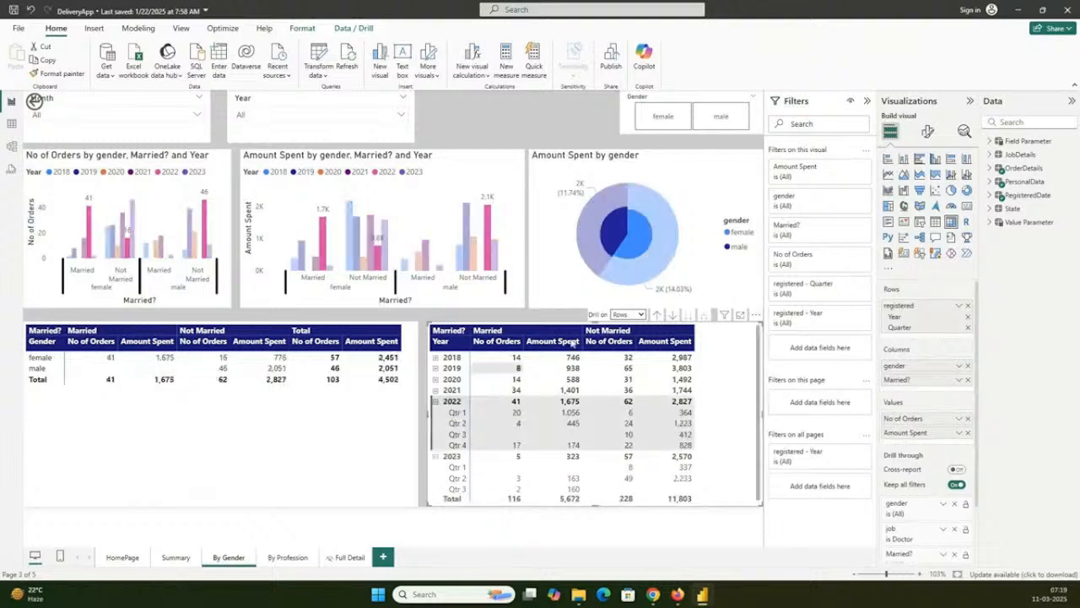
left_click(633, 244)
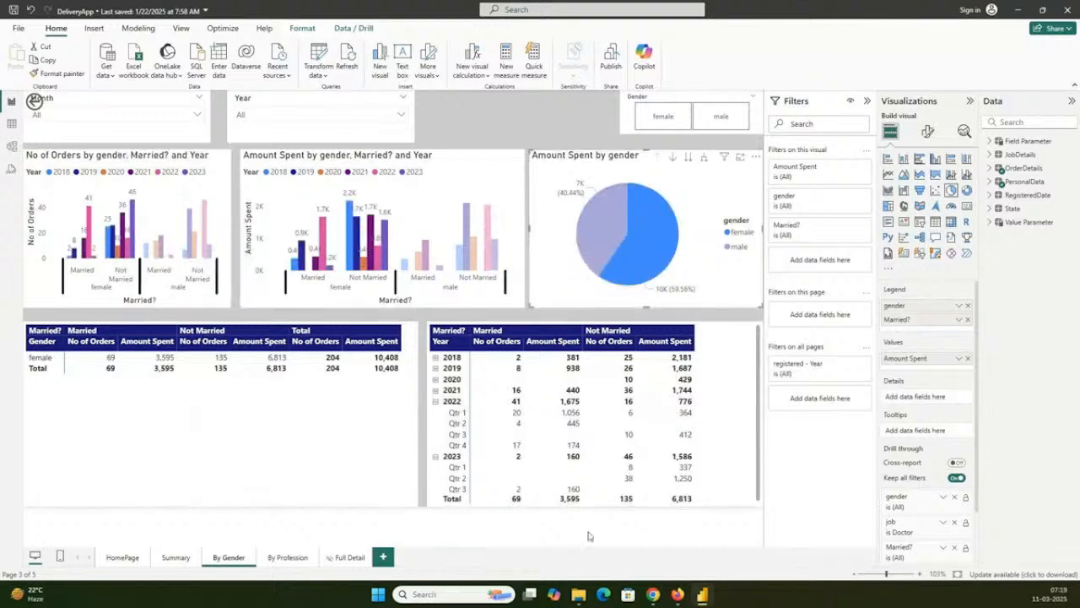
left_click(614, 238)
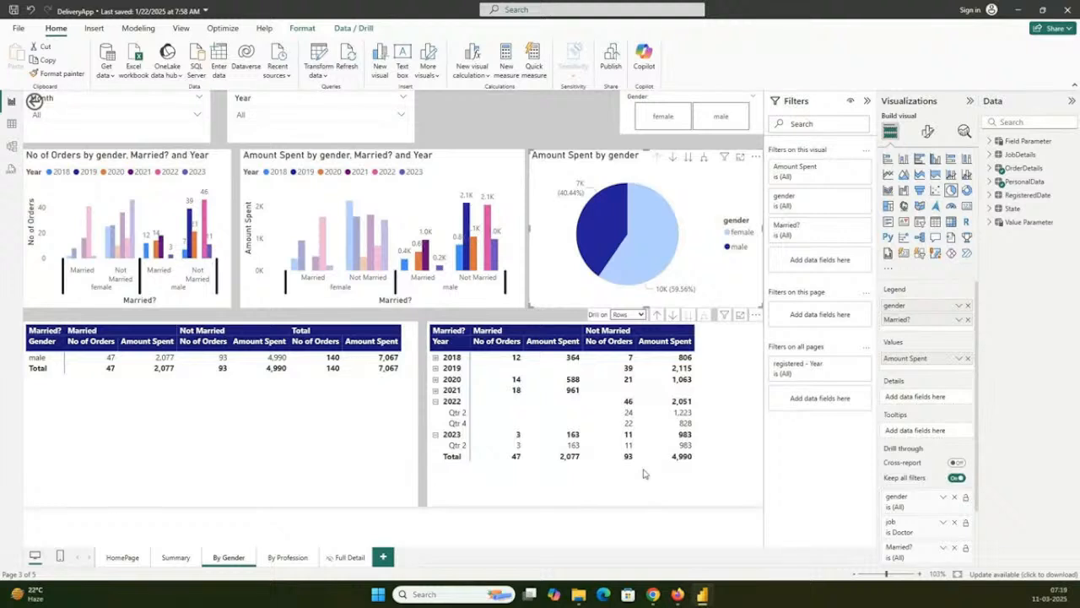
- On the By Profession page, cross-filter the visuals by Doctor under 2021 and expand 2021 into months in the year-and-month table
left_click(288, 558)
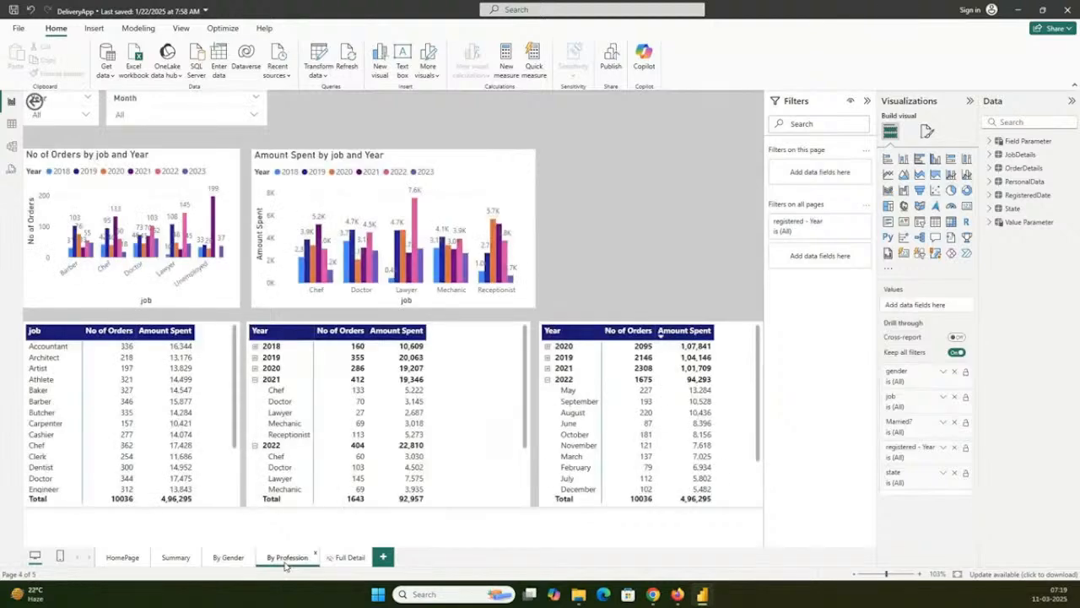
left_click(279, 402)
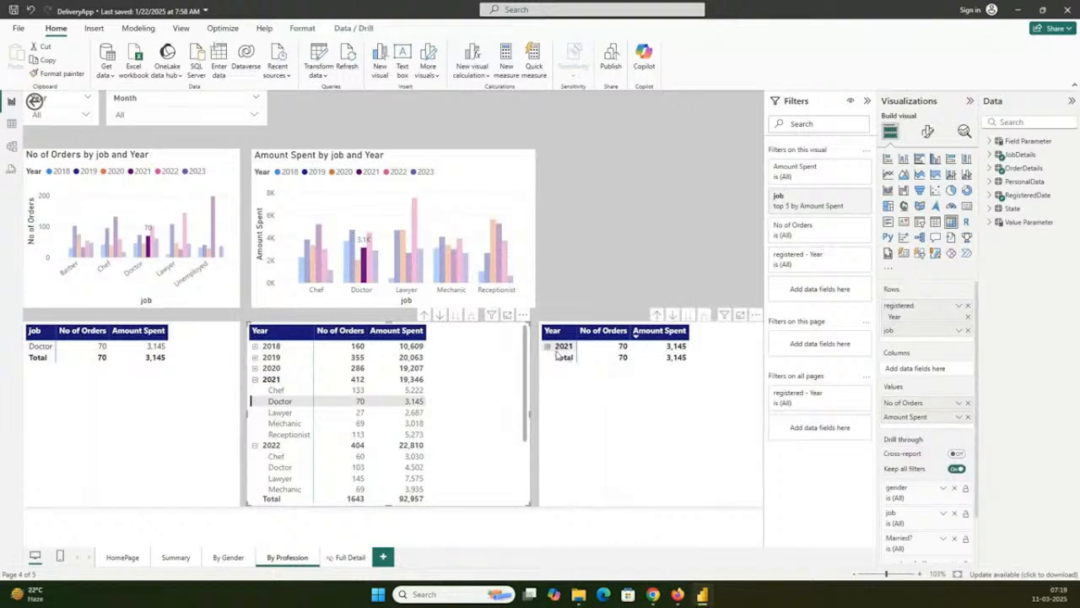
left_click(547, 346)
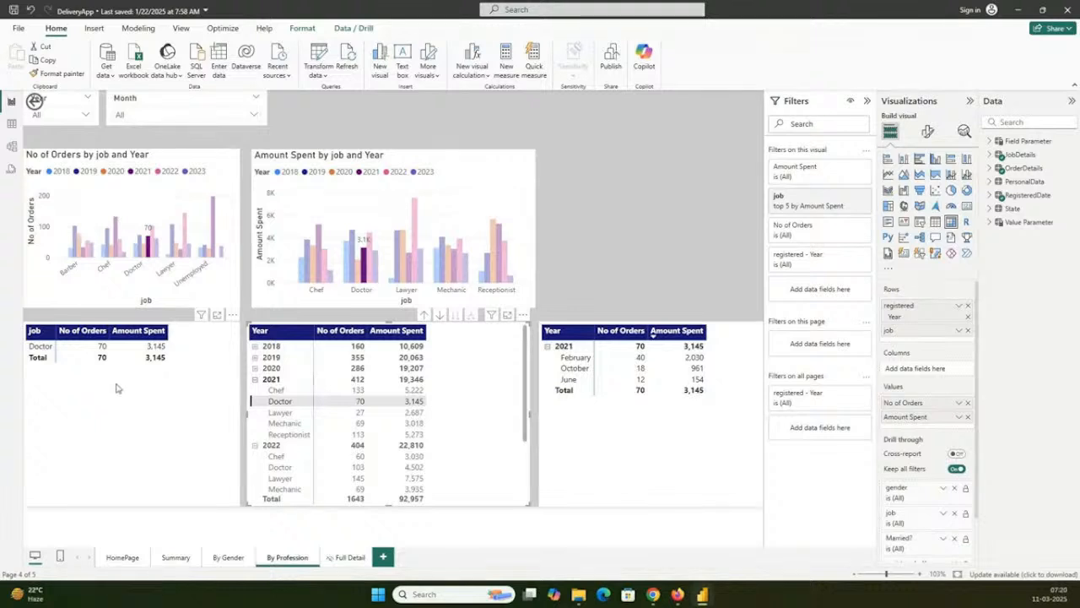
- Drill through from the PA column of the Summary page's state chart to By Gender, and return to Summary and the HomePage
left_click(181, 561)
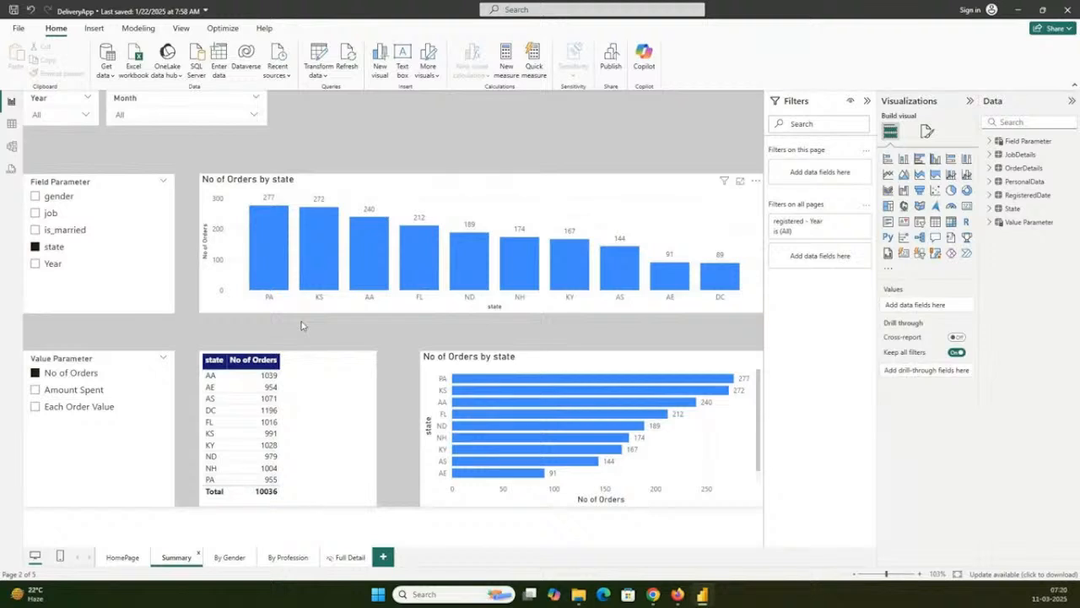
left_click(261, 271)
right_click(261, 271)
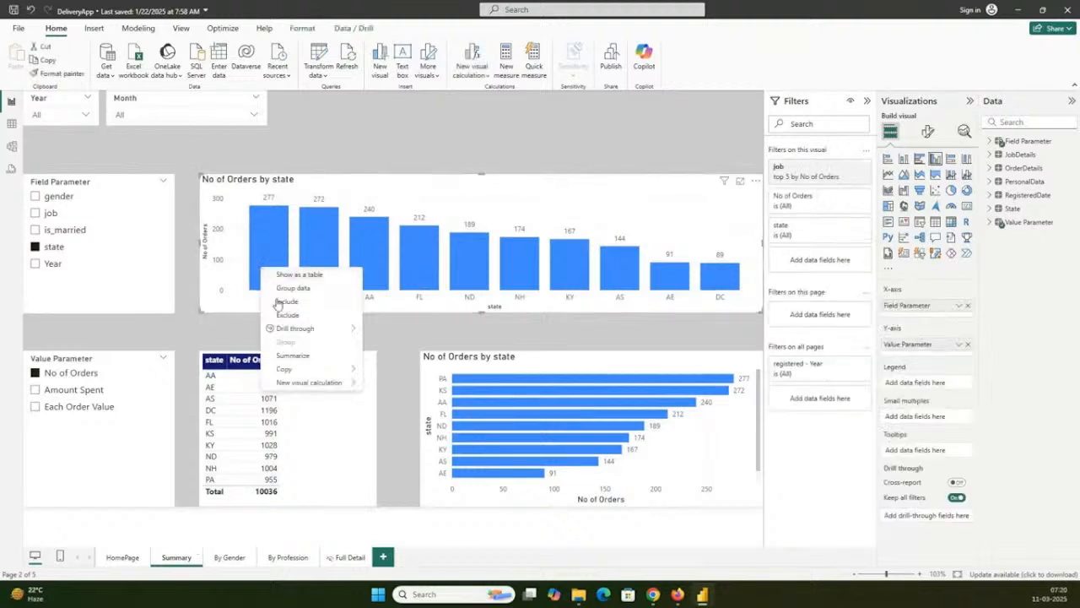
mouse_move(291, 328)
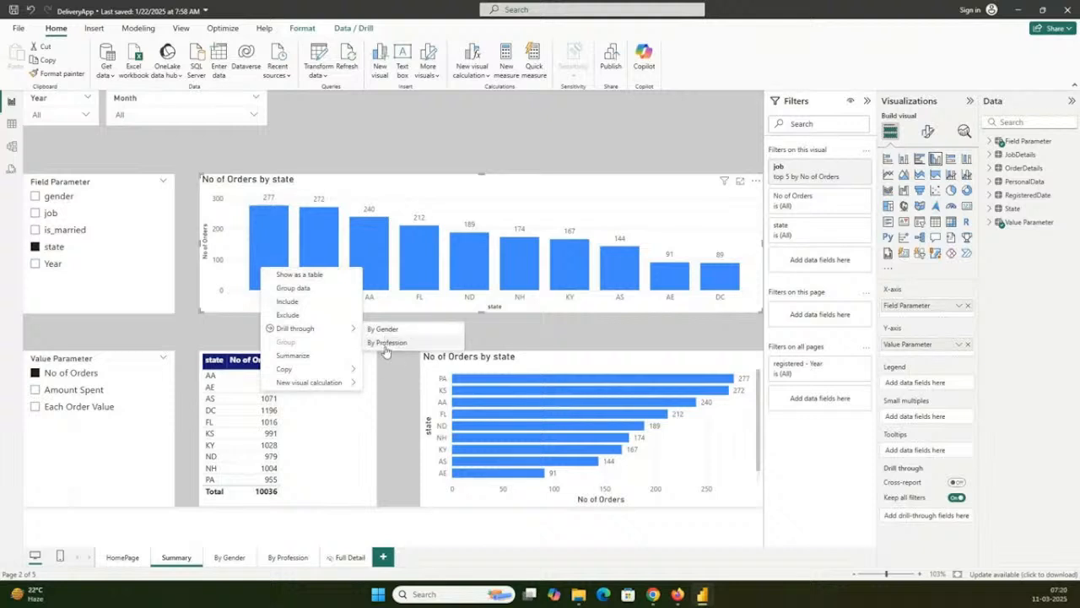
left_click(381, 329)
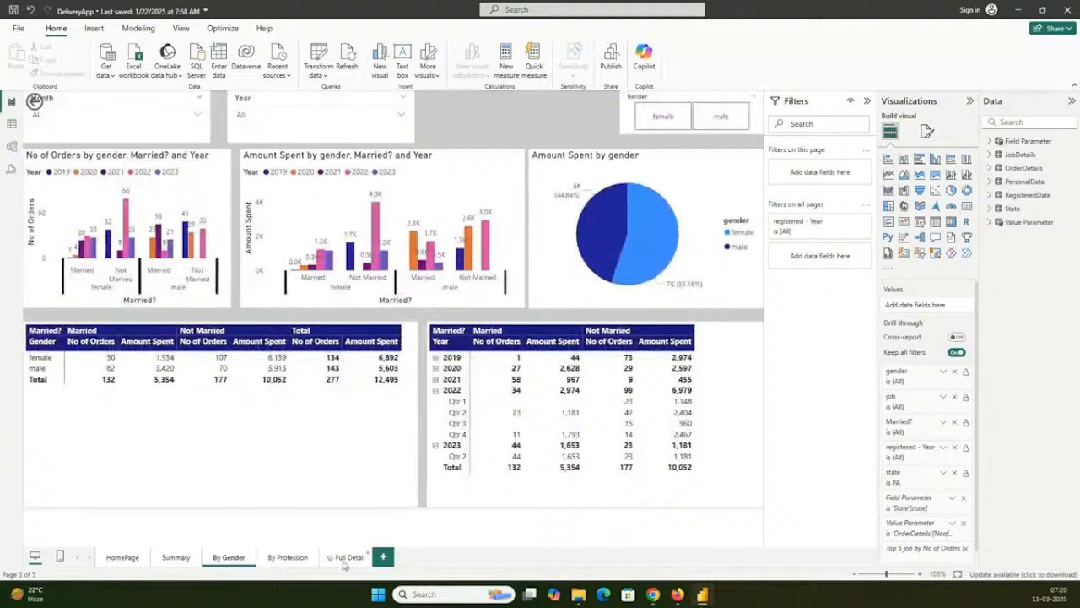
left_click(176, 557)
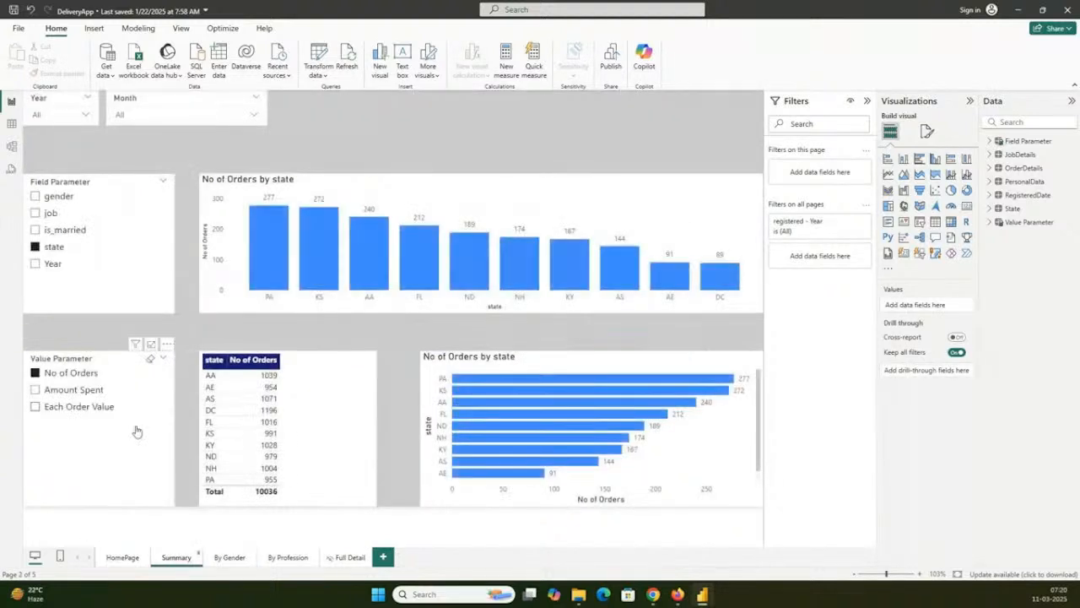
left_click(123, 557)
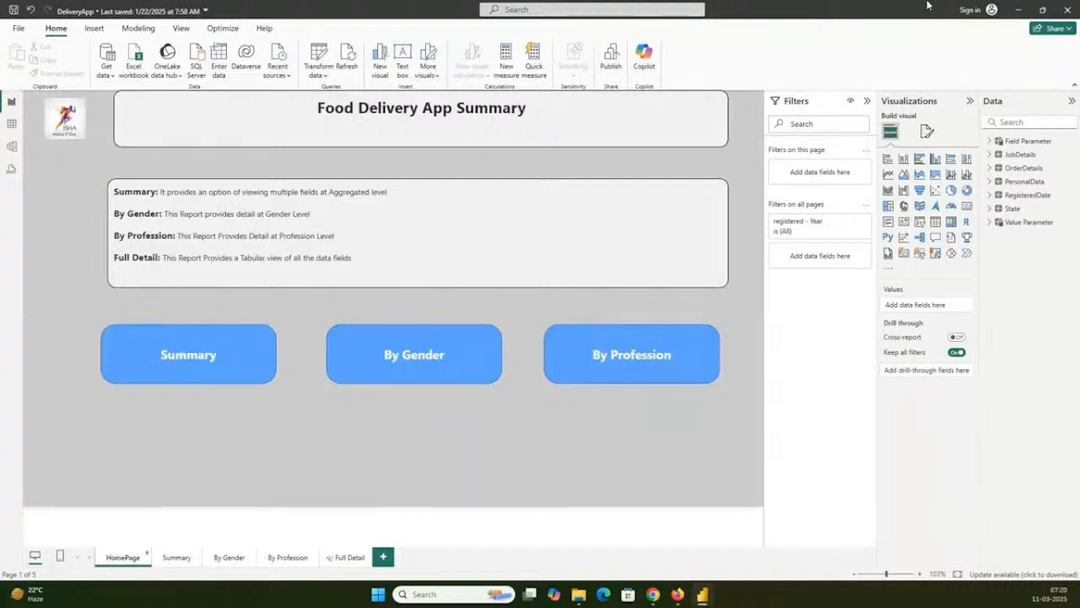
- Open AmazingMart.pbix from the 12Sep24 folder in File Explorer and close the DeliveryApp report without saving
left_click(577, 596)
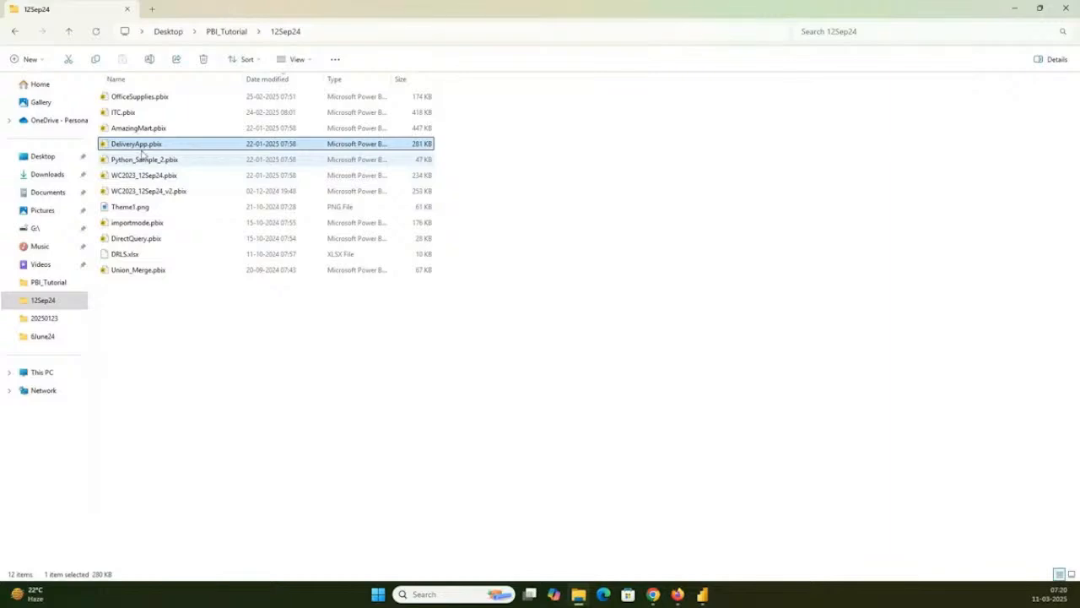
left_click(150, 128)
double_click(150, 128)
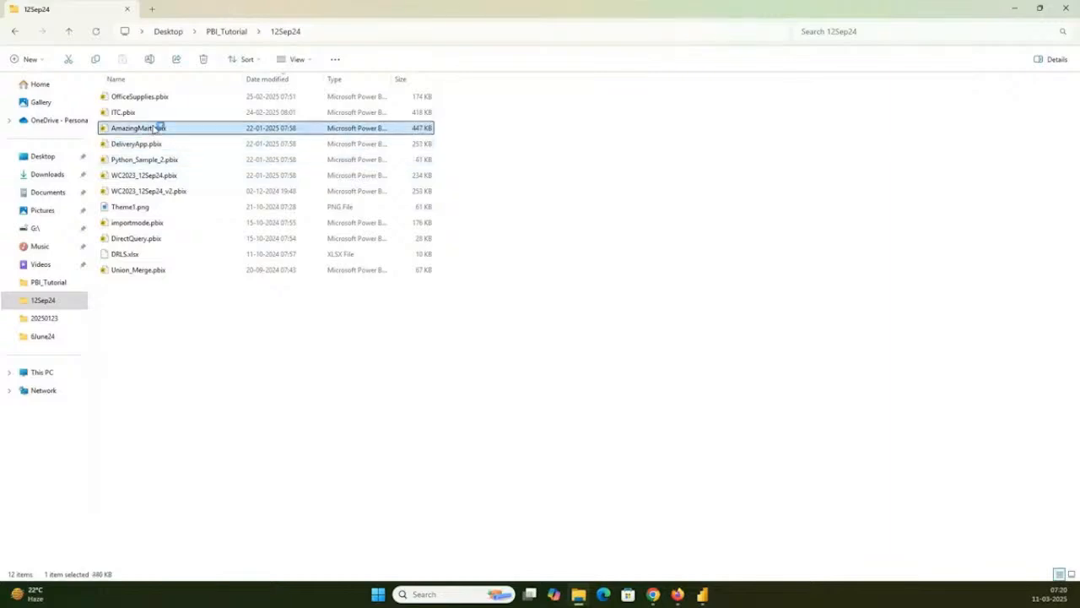
left_click(1011, 11)
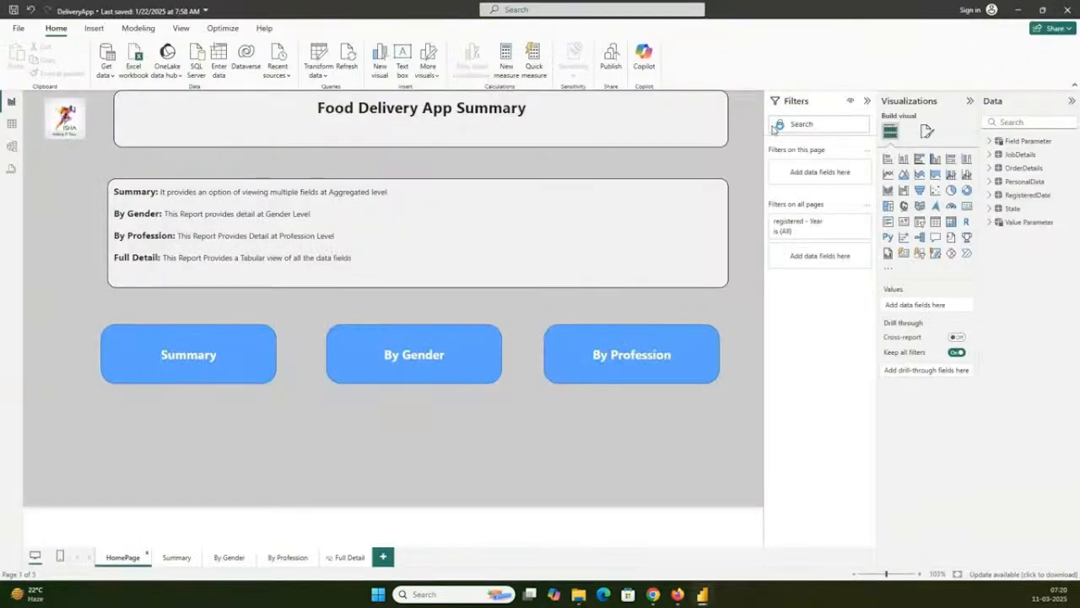
left_click(1067, 10)
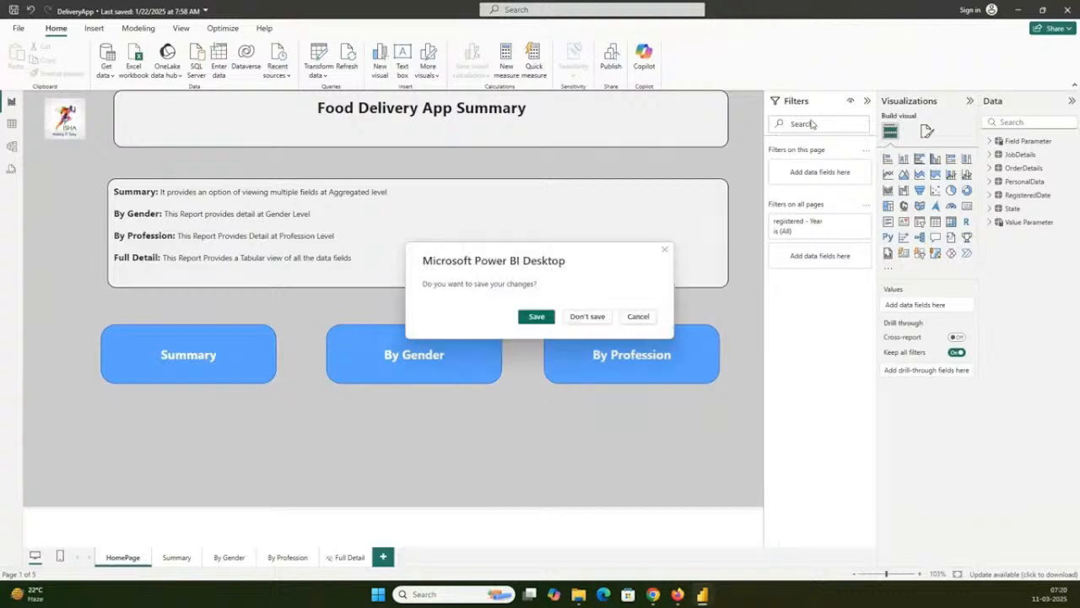
left_click(587, 317)
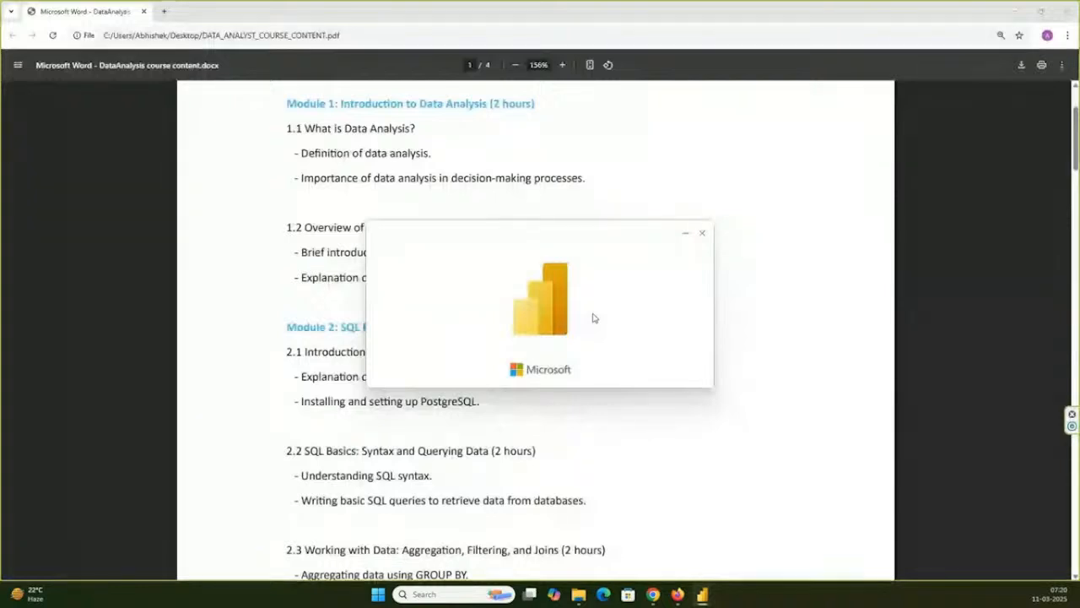
- Highlight the sample reports in the 12Sep24 folder, OfficeSupplies through WC2023_12Sep24 plus importmode, DirectQuery and Union_Merge, and minimize File Explorer
left_click(579, 594)
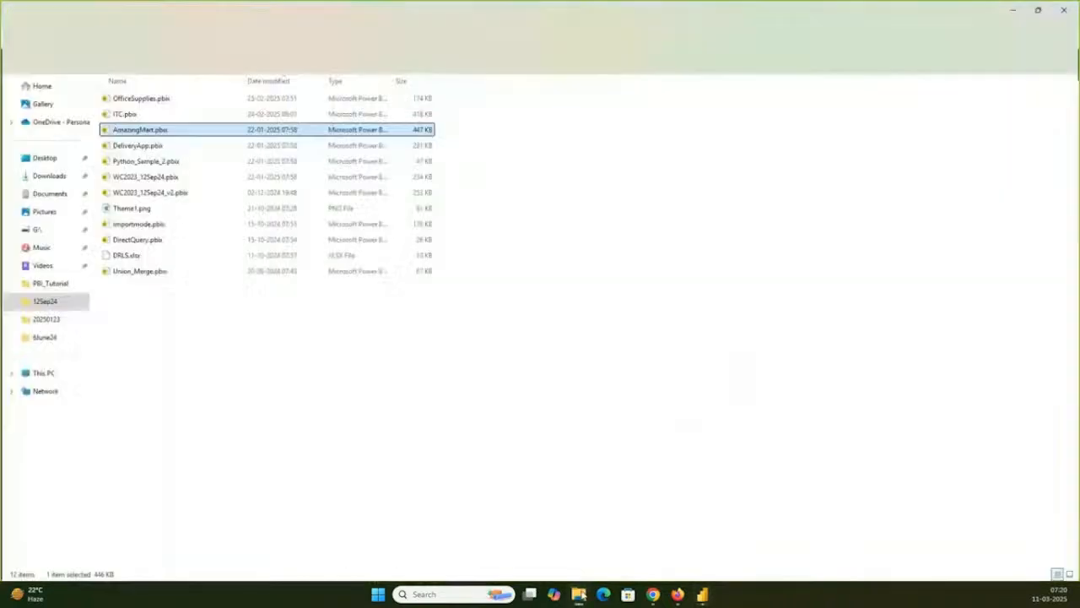
left_click(147, 191)
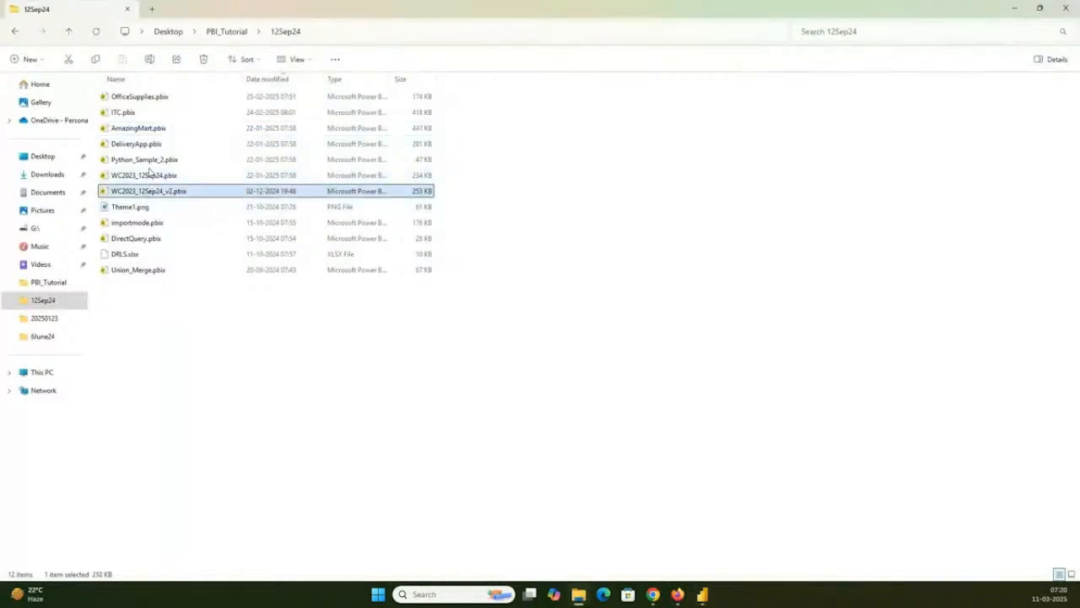
left_click(144, 174)
left_click(147, 145, "shift")
key("shift+Up")
key("shift+Up")
key("shift+Up")
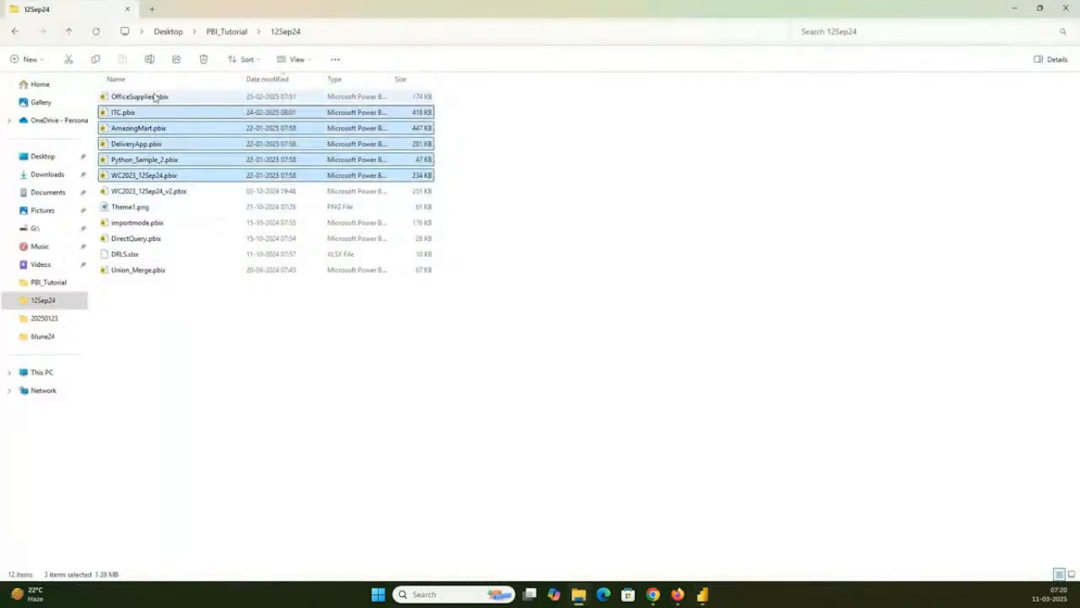
left_click(156, 226, "ctrl")
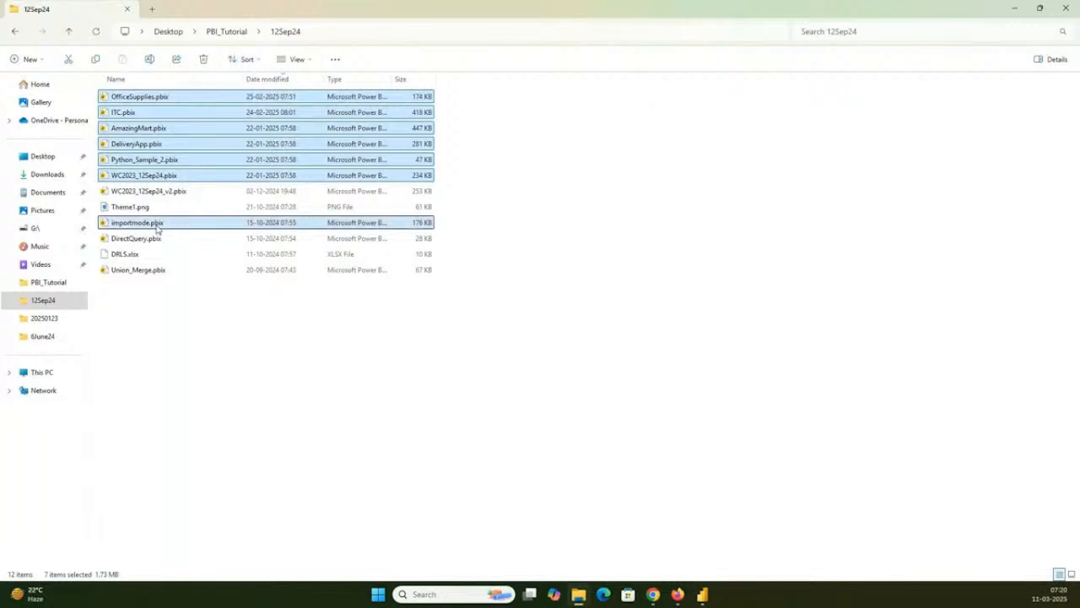
left_click(148, 240, "ctrl")
left_click(147, 270, "ctrl")
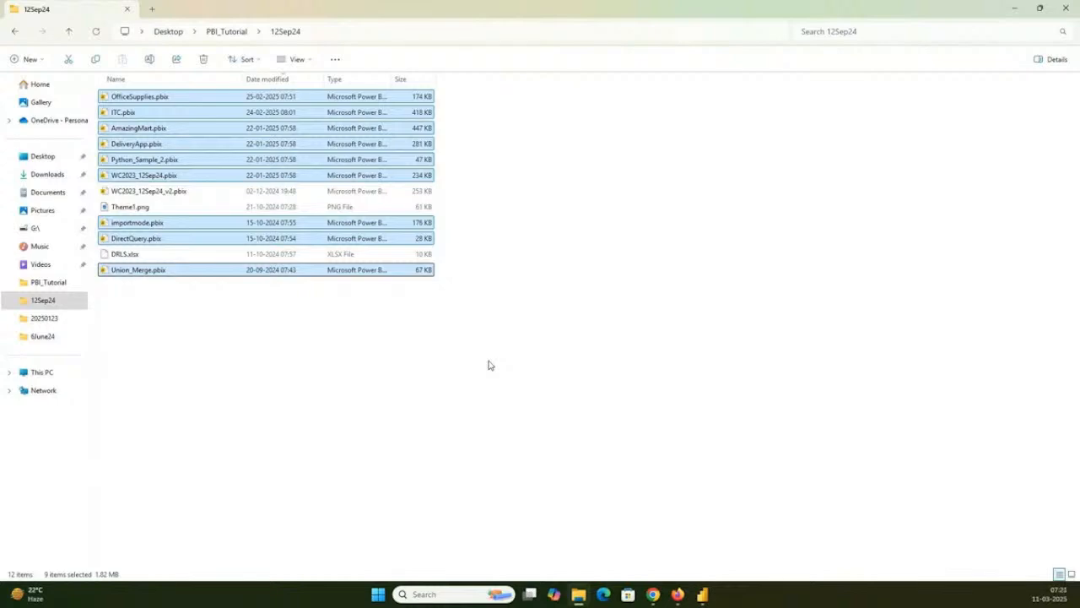
left_click(1018, 8)
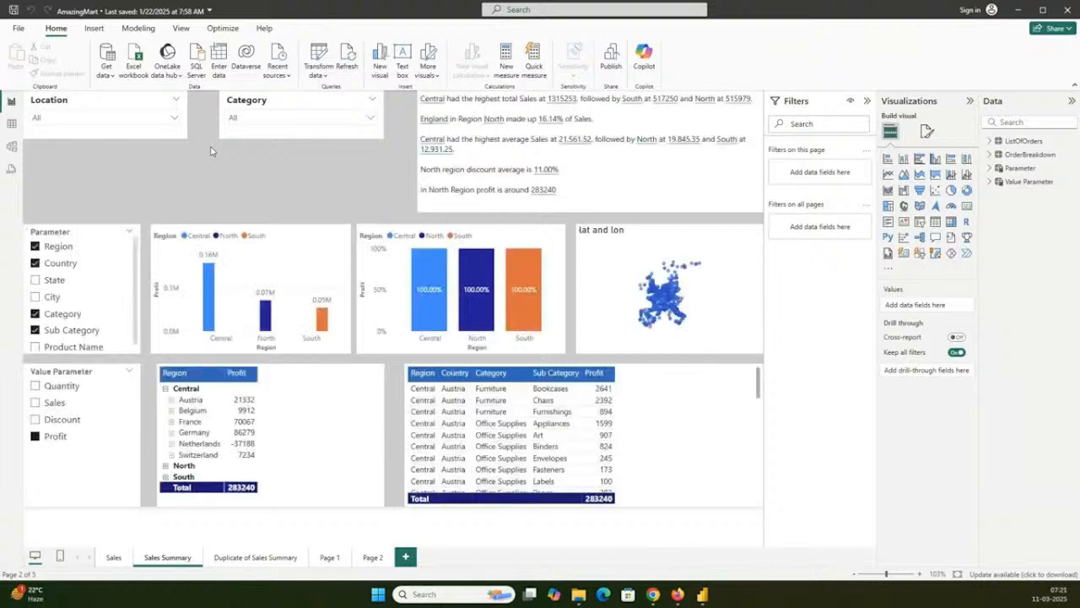
- Show the AmazingMart report's Sales page and examine the ListOfOrders and OrderBreakdown source tables in Table view
left_click(113, 557)
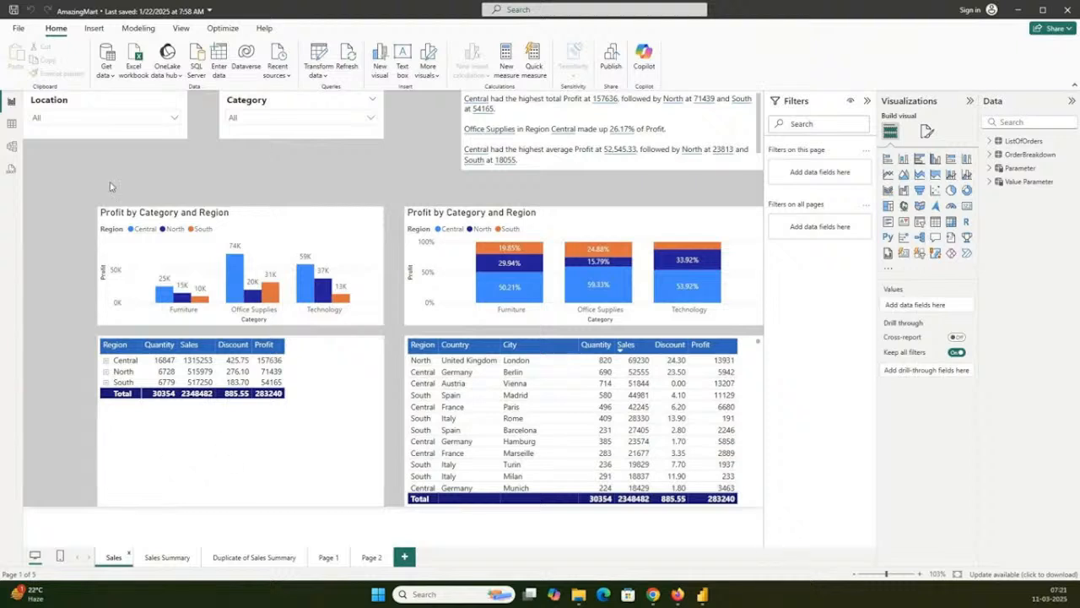
left_click(11, 123)
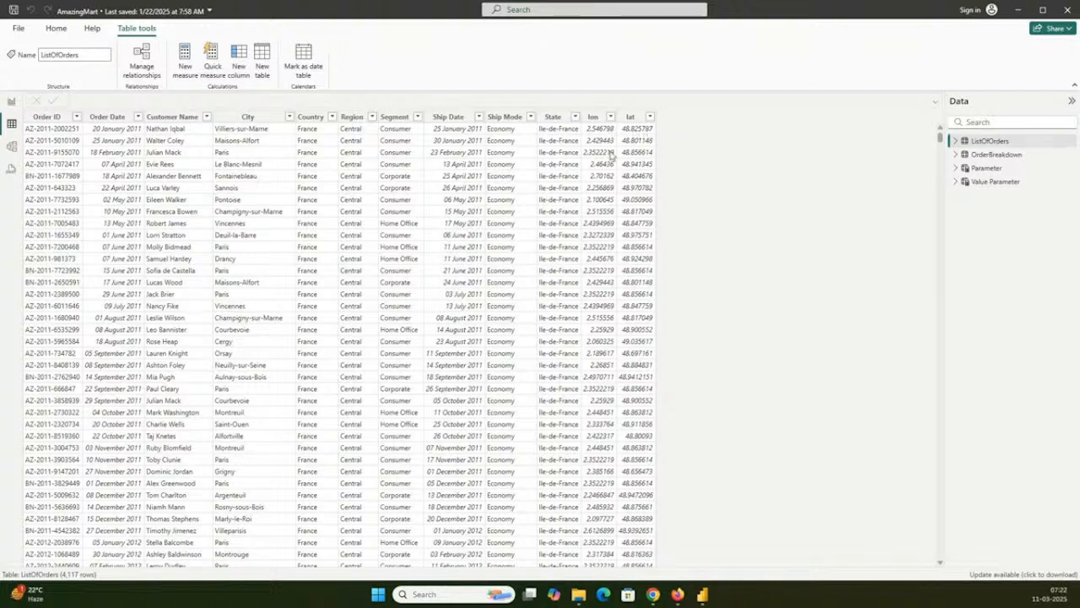
left_click(995, 155)
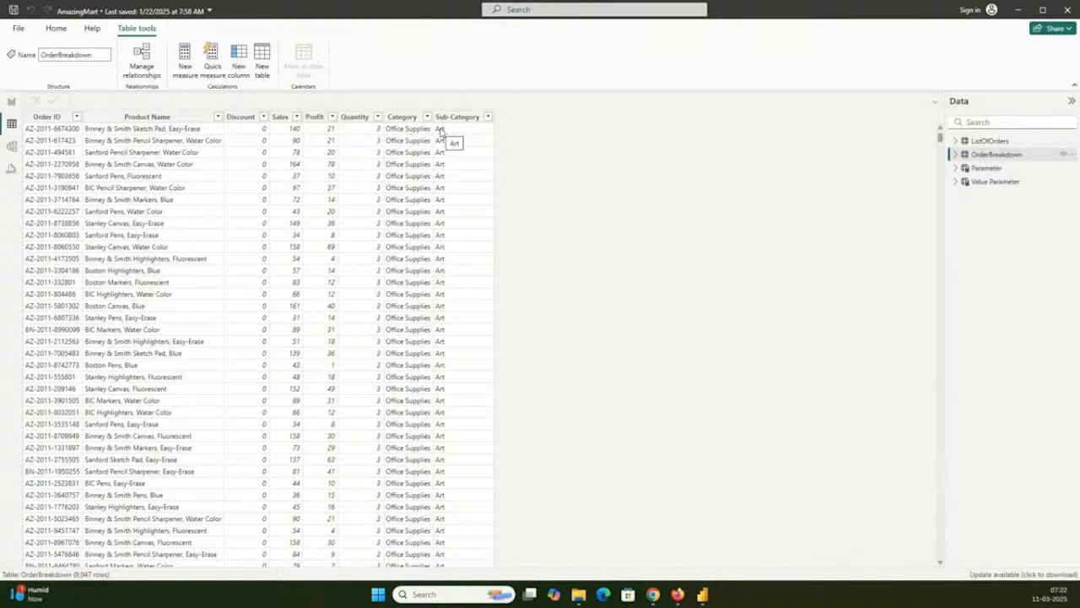
- Return to Report view, examine the Sales page's profit chart, and cross-filter the page by the South row of the region table
left_click(12, 103)
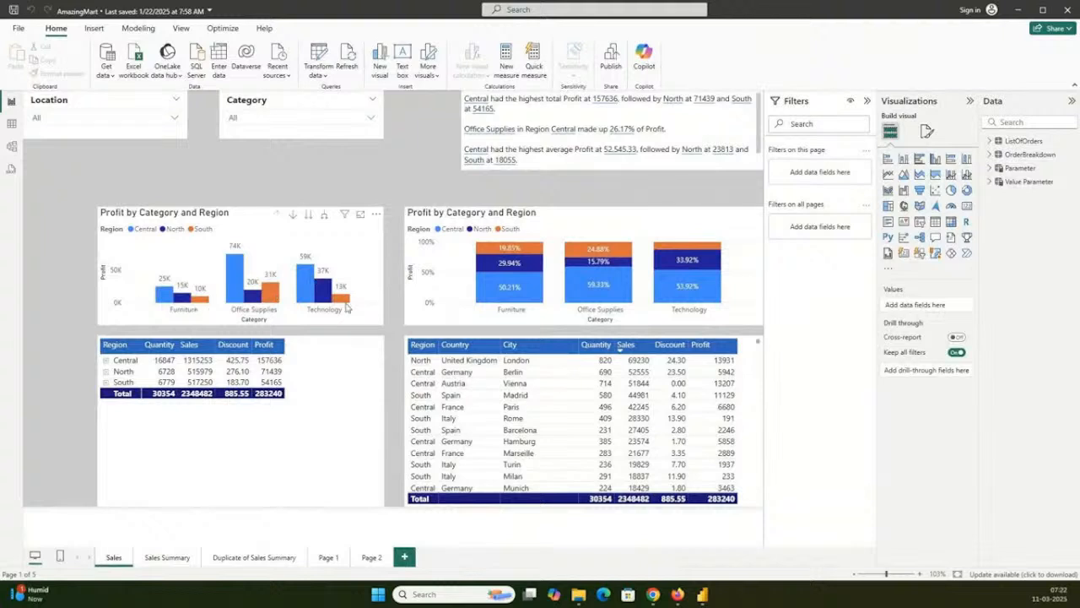
mouse_move(342, 301)
left_click(306, 283)
left_click(244, 301)
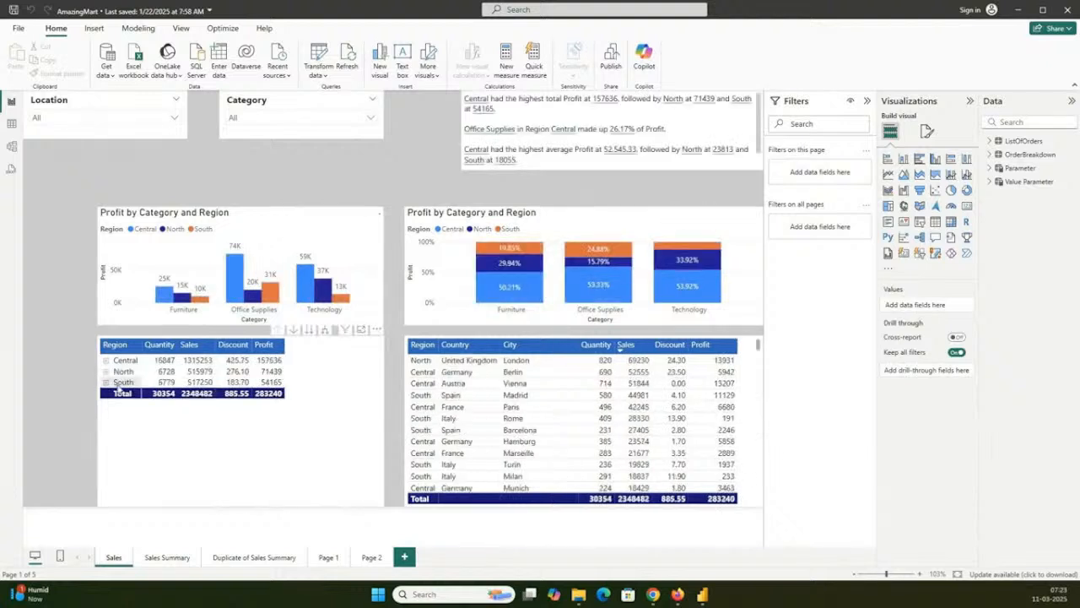
left_click(118, 387)
left_click(119, 384)
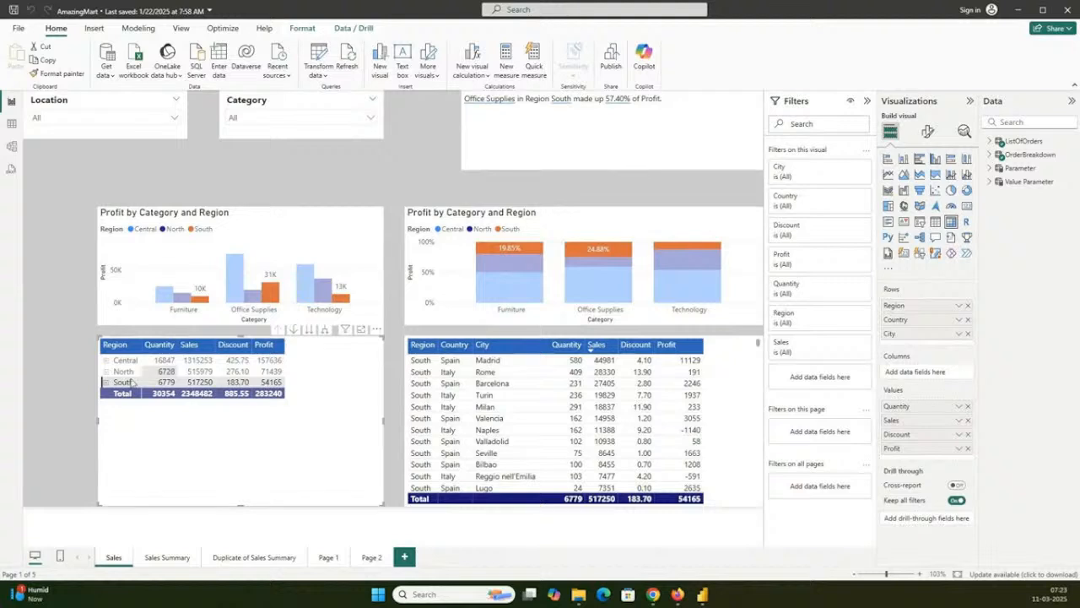
- Clear the South cross-filter on the Sales page and cross-filter it by the Central column for Office Supplies in the clustered profit chart
left_click(467, 167)
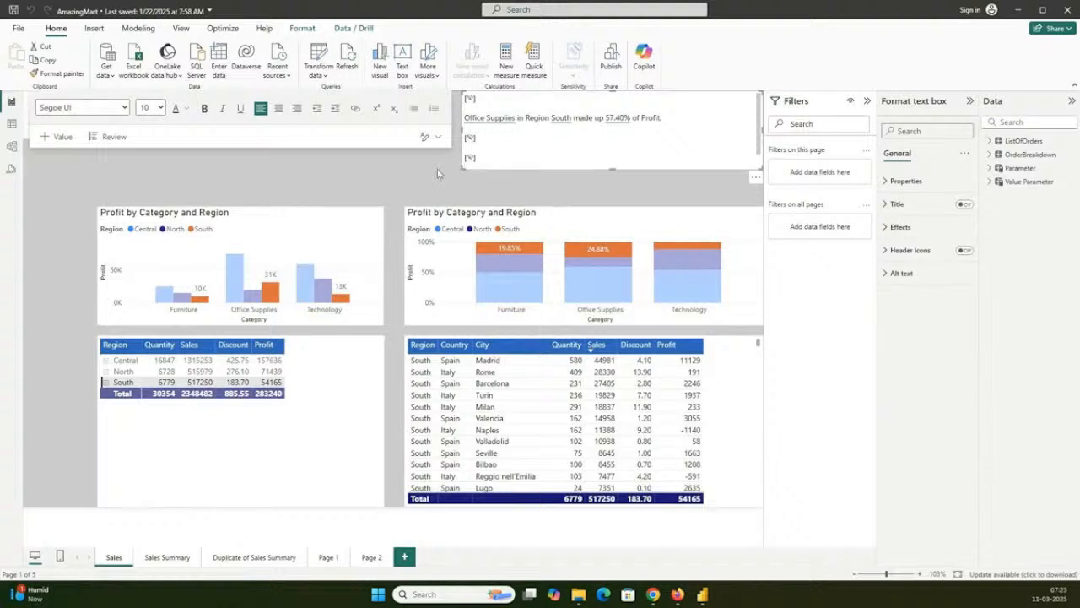
left_click(478, 171)
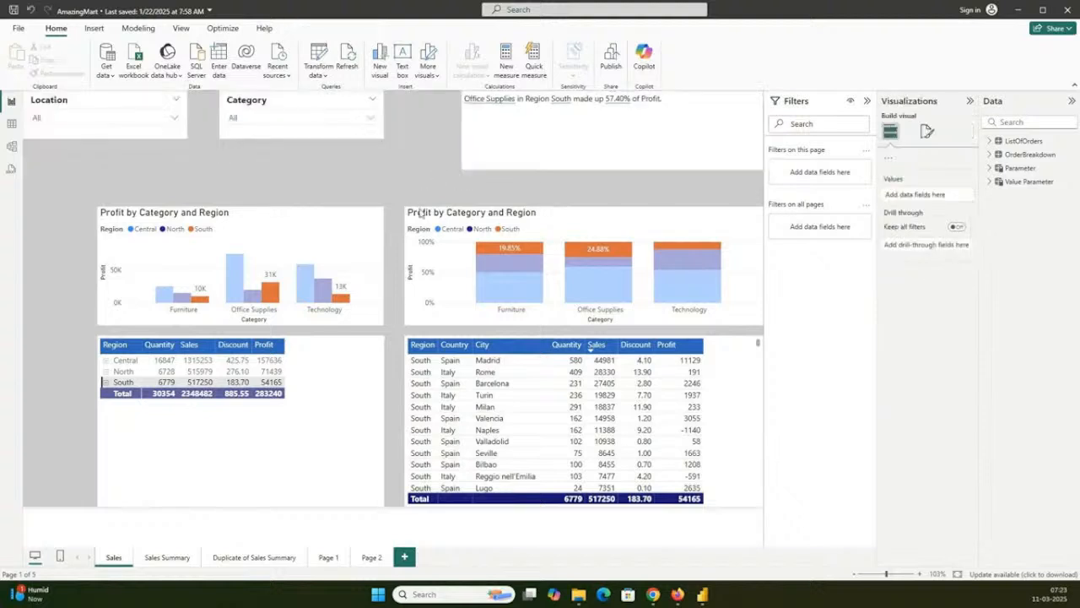
left_click(239, 384)
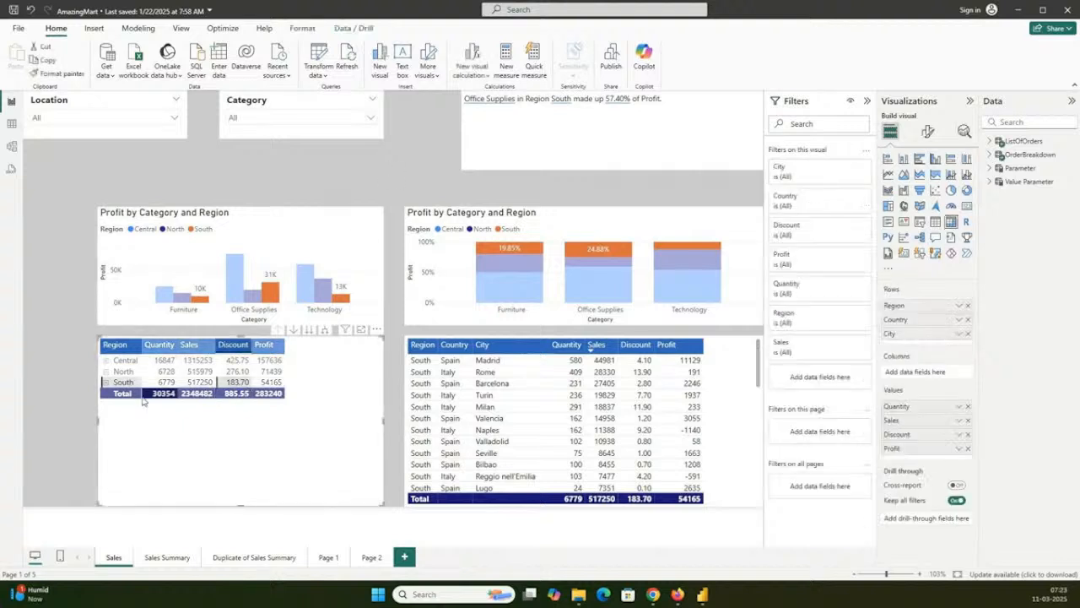
left_click(120, 385)
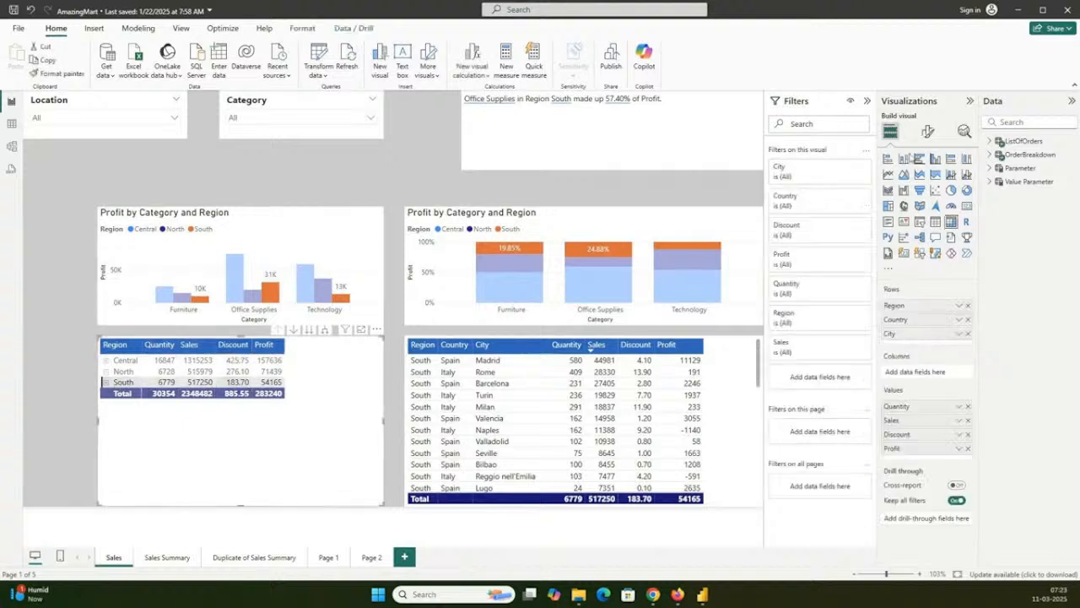
left_click(118, 382)
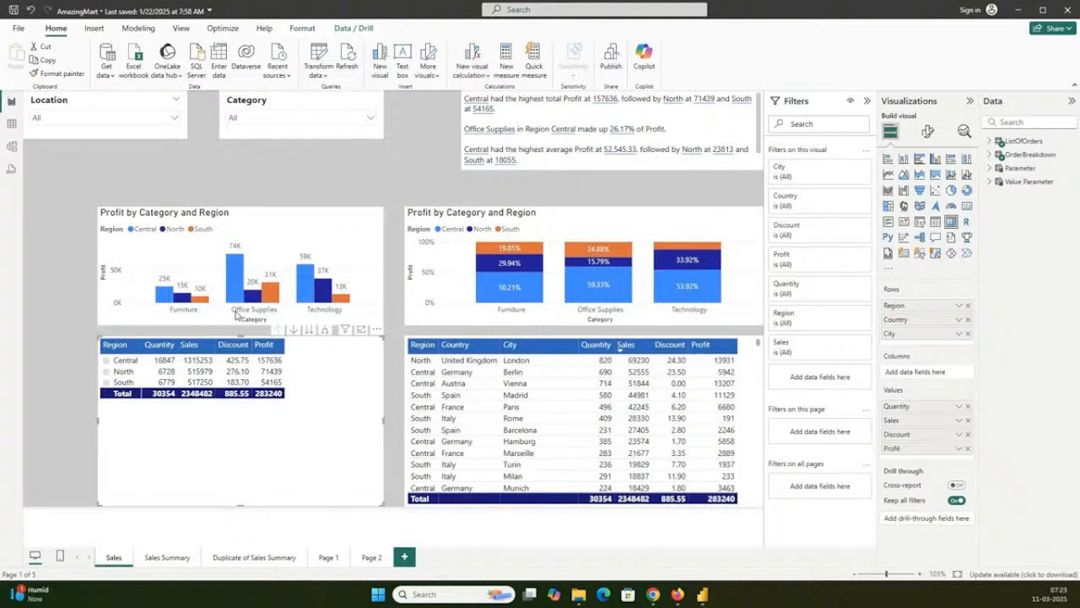
left_click(242, 294)
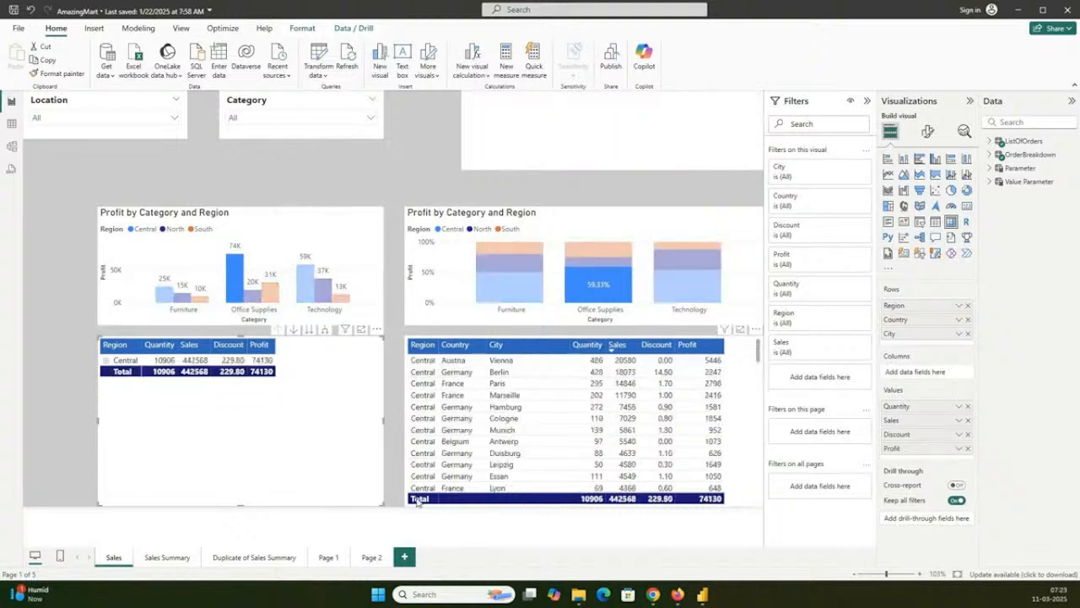
- Show the Sales Summary page and reduce the Parameter slicer's selection to Region and Country
left_click(167, 557)
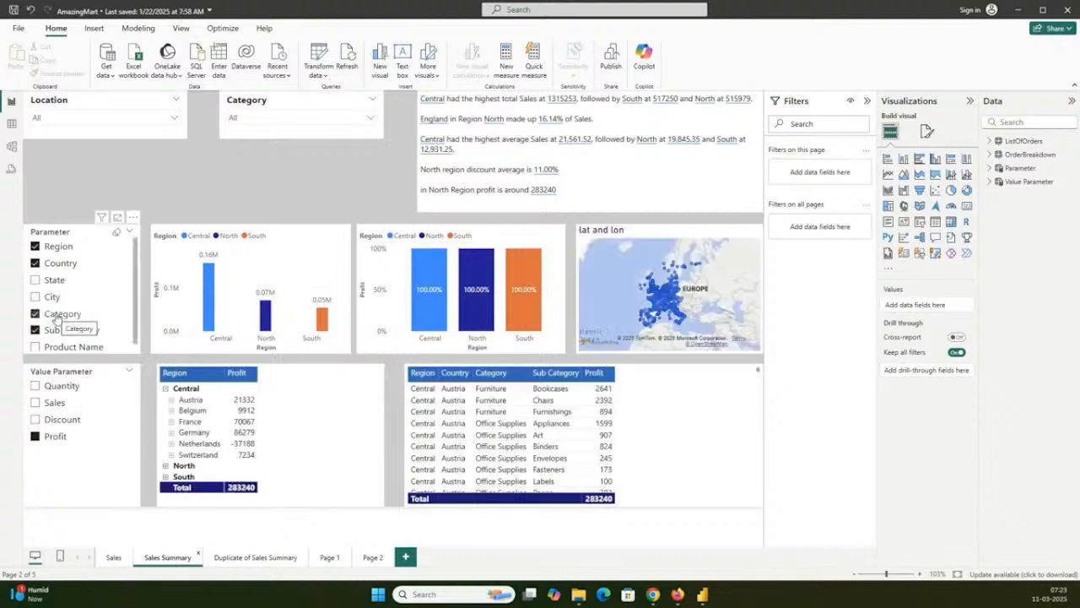
left_click(51, 263)
left_click(50, 263)
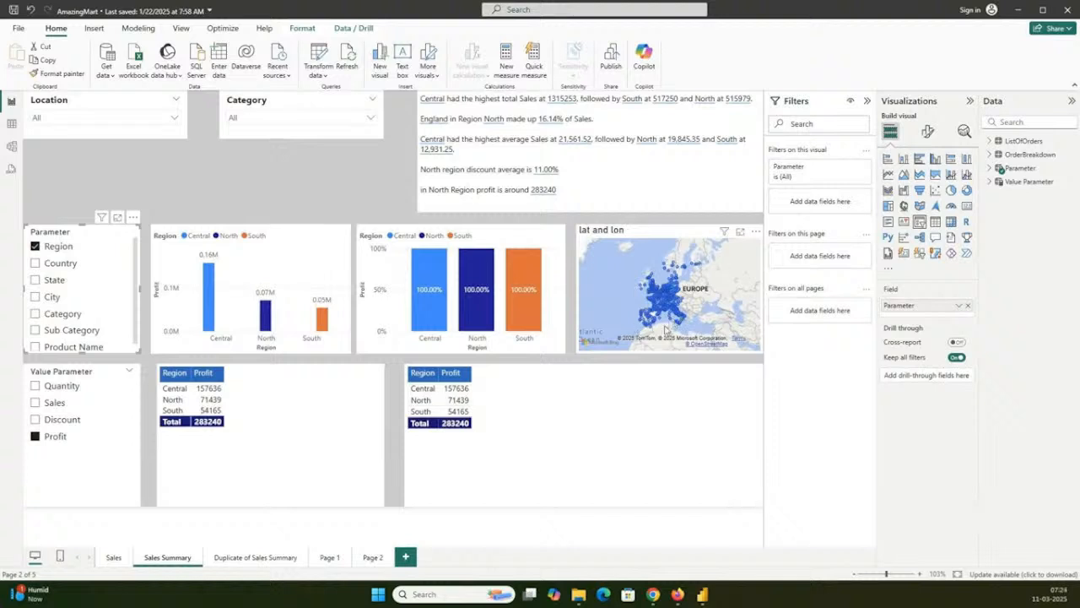
left_click(54, 263)
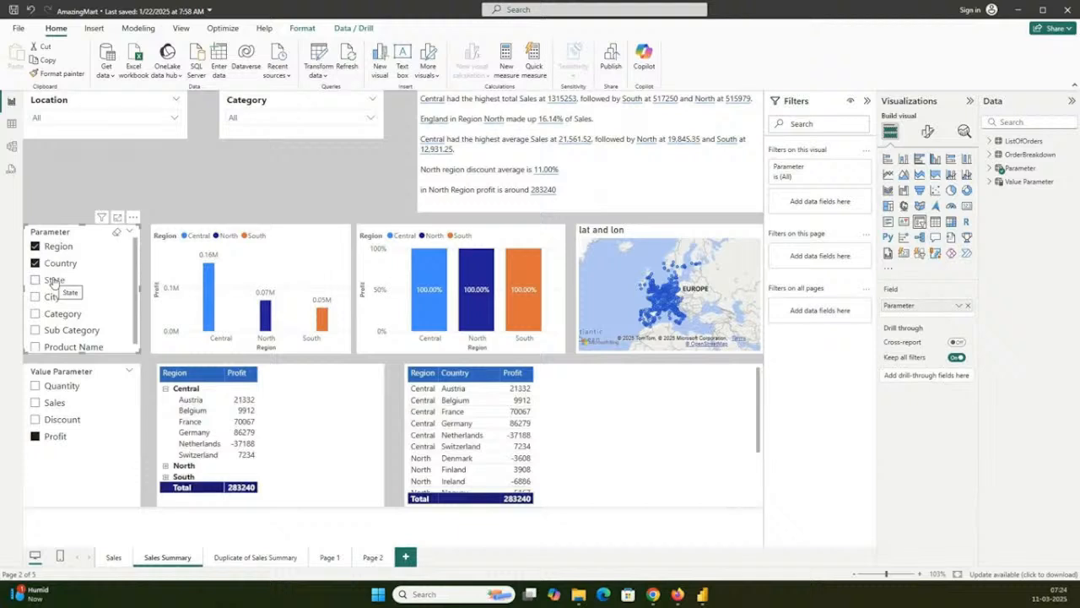
- Cross-filter the page by the matrix's Switzerland row and add State and City to the Parameter slicer's selection
left_click(201, 455)
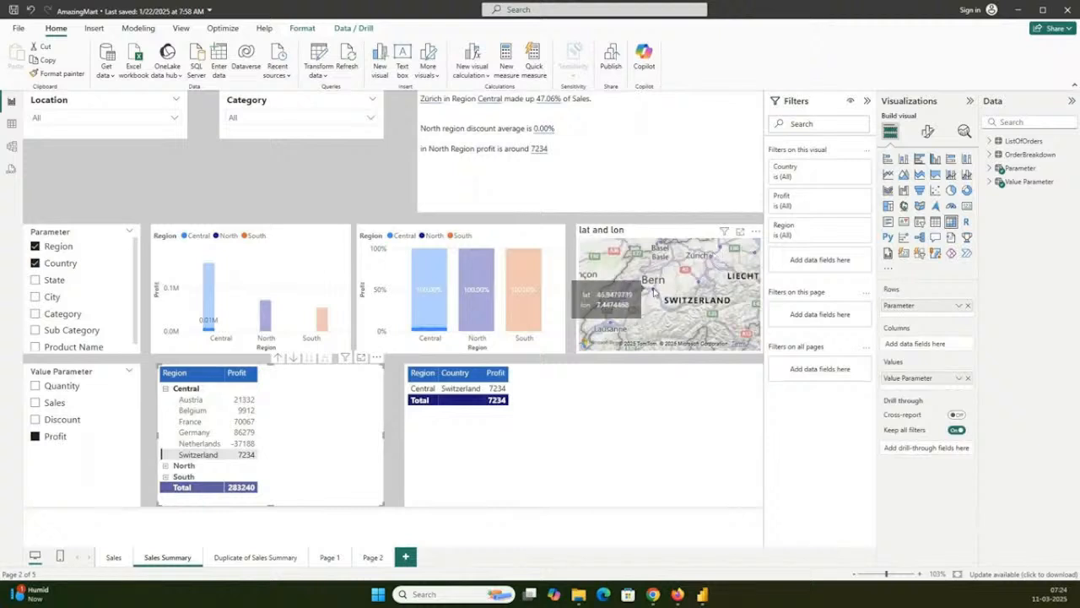
left_click(652, 290)
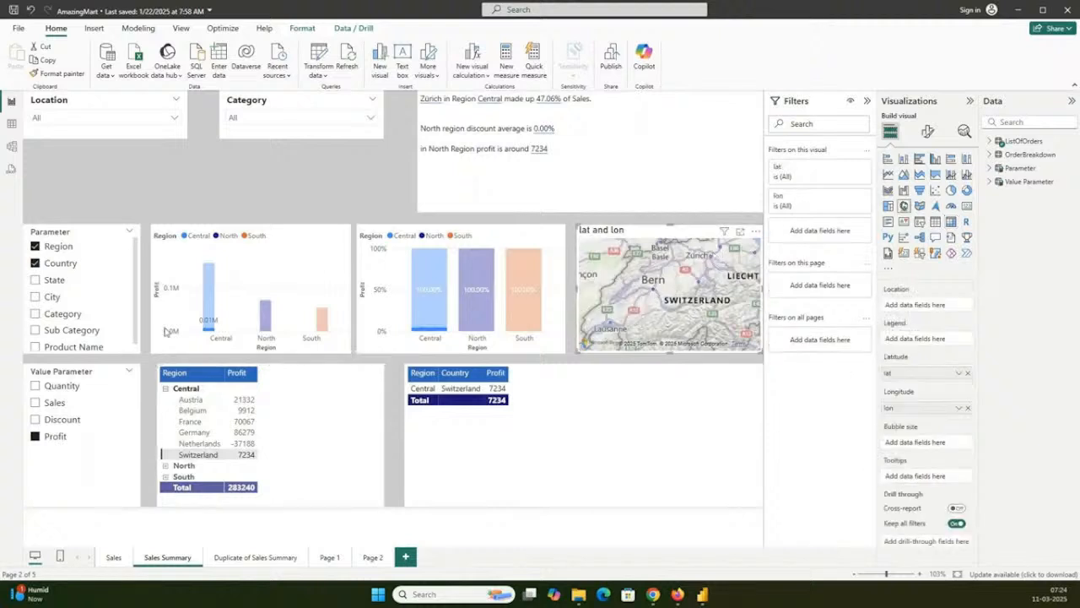
left_click(53, 279)
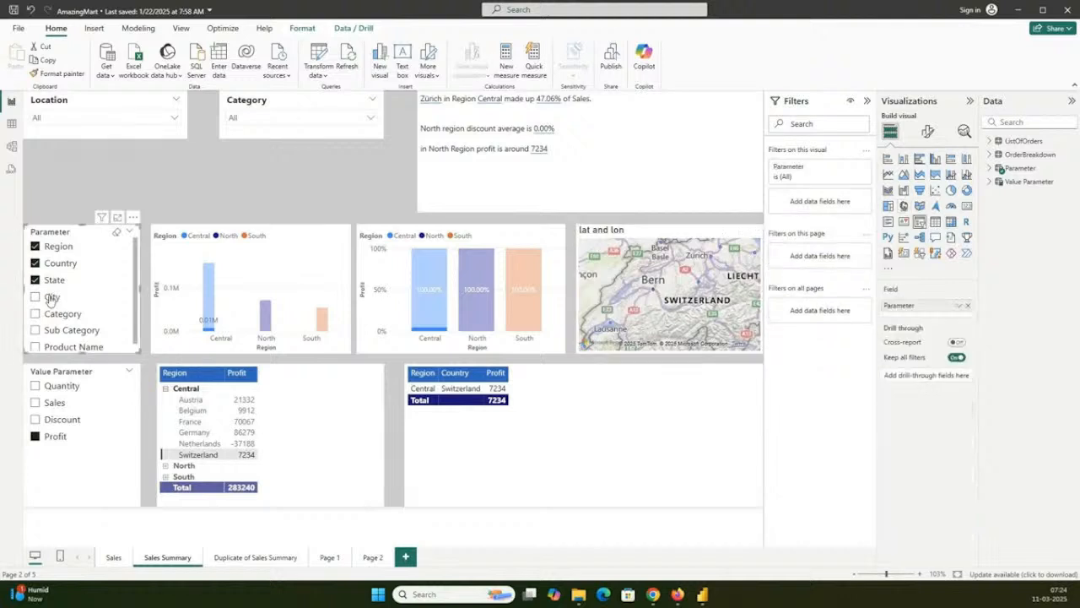
left_click(51, 296)
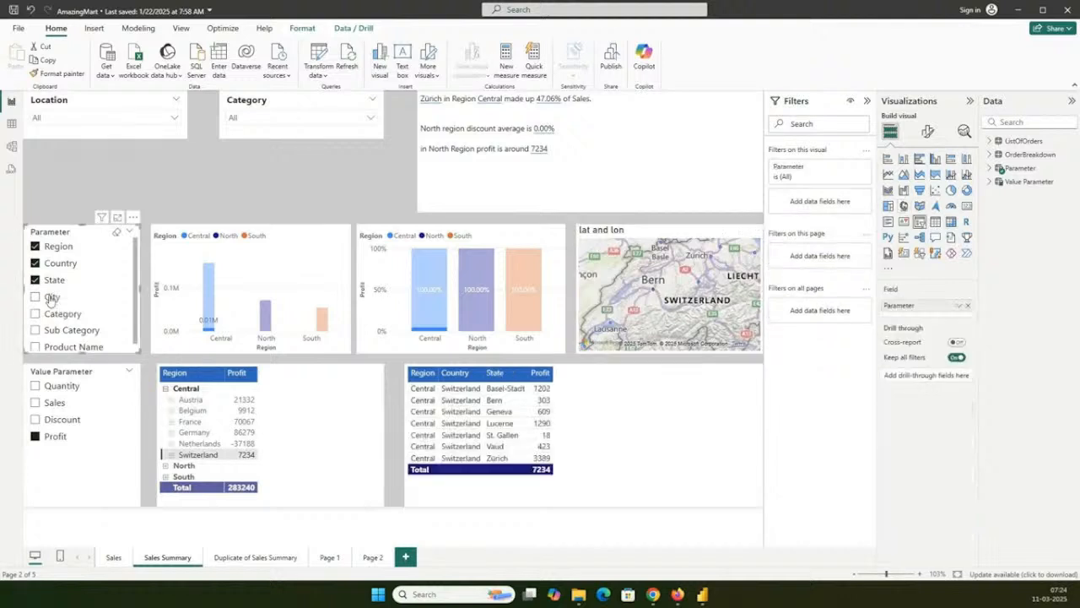
- Filter by the Bern point on the map, expand Switzerland down to Berne in the matrix, and cross-filter by Berne and by Austria
left_click(653, 291)
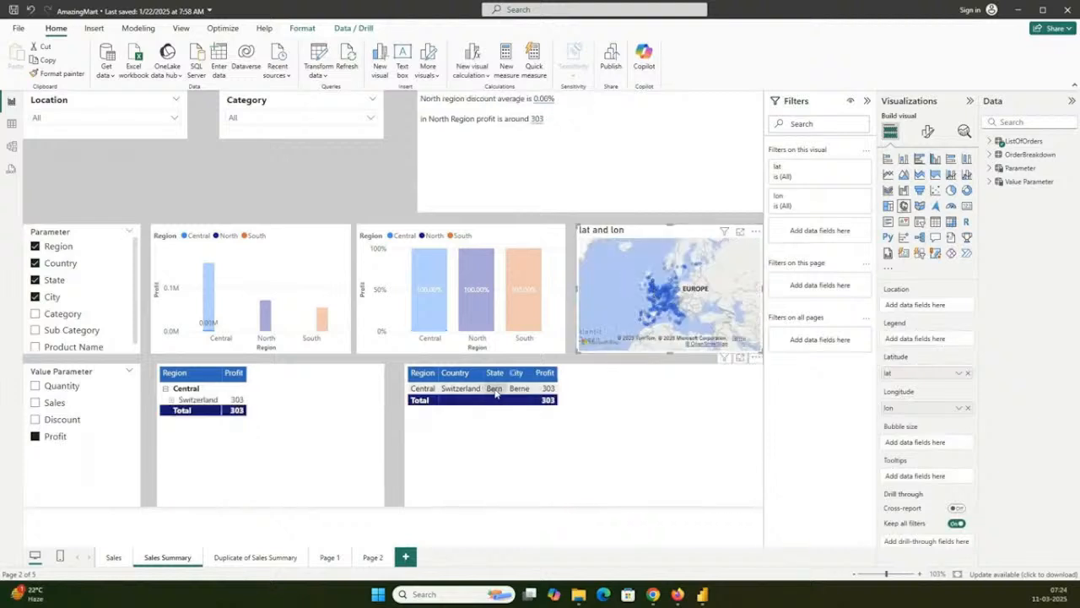
left_click(171, 399)
left_click(178, 410)
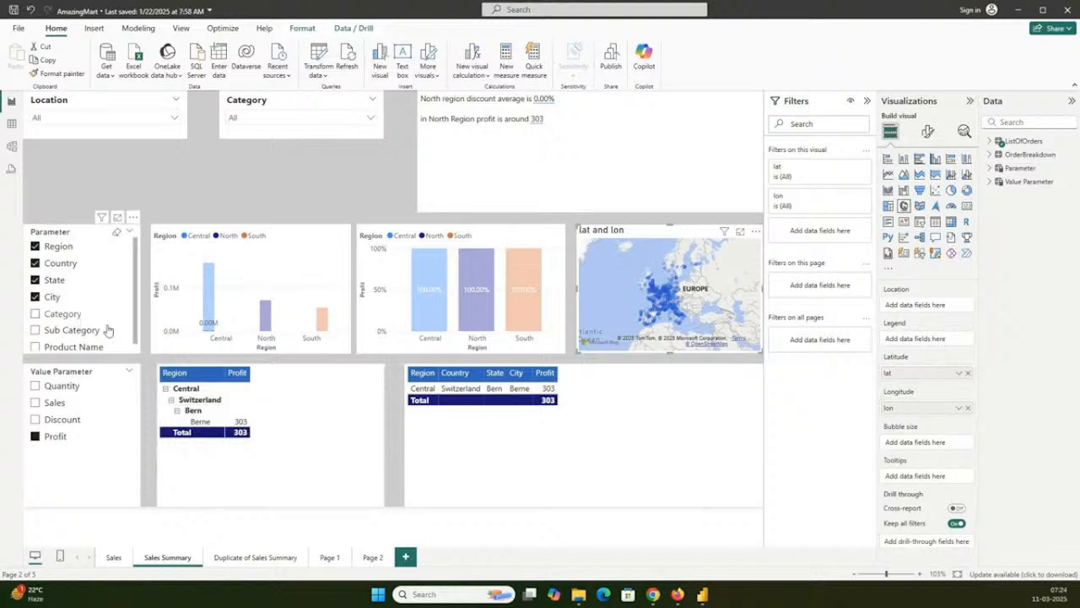
left_click(199, 424)
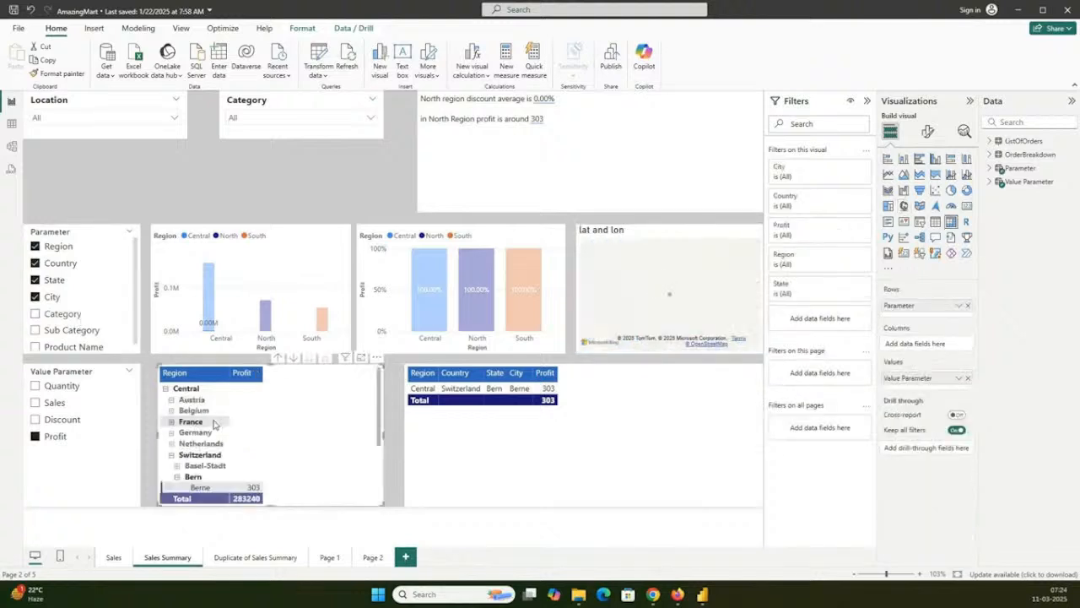
left_click(193, 399)
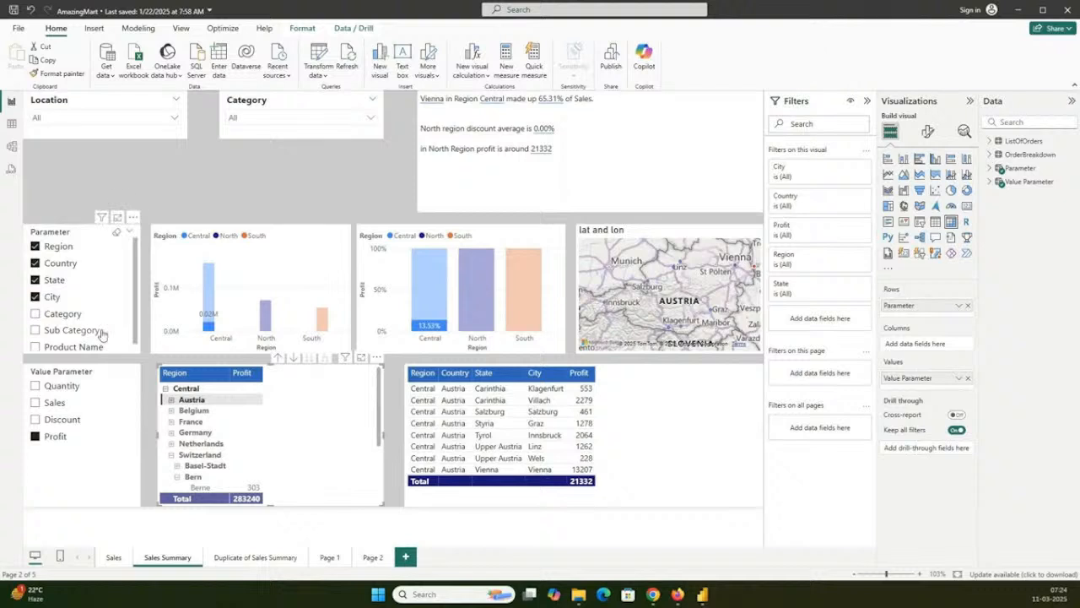
- Set the Parameter slicer to Region, Category and Sub Category, and cross-filter the page by Central's Technology row in the matrix
left_click(51, 297)
left_click(48, 279)
left_click(59, 265)
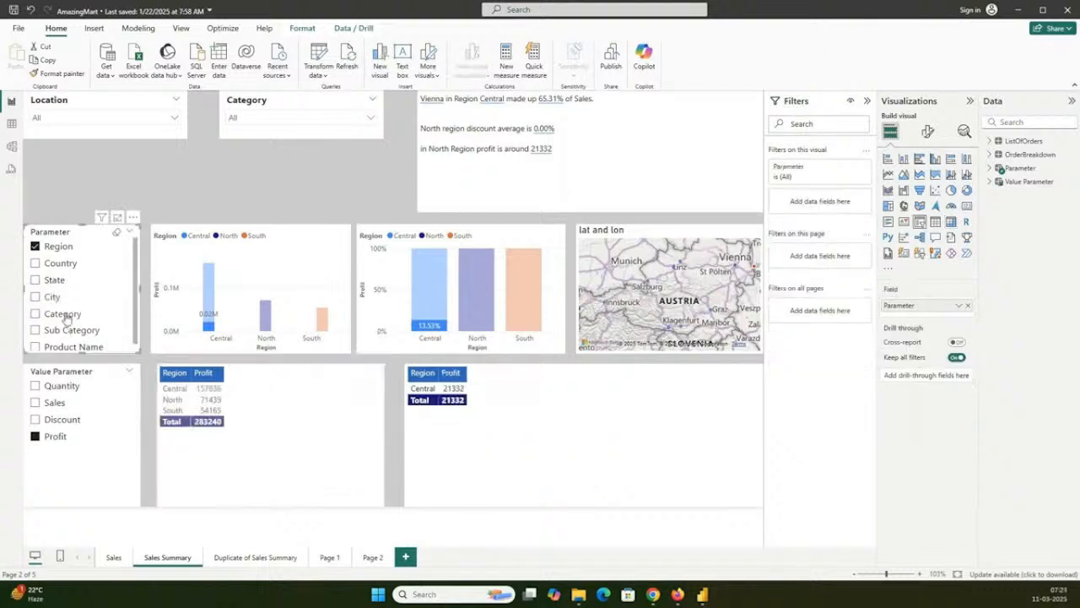
left_click(68, 314)
left_click(71, 326)
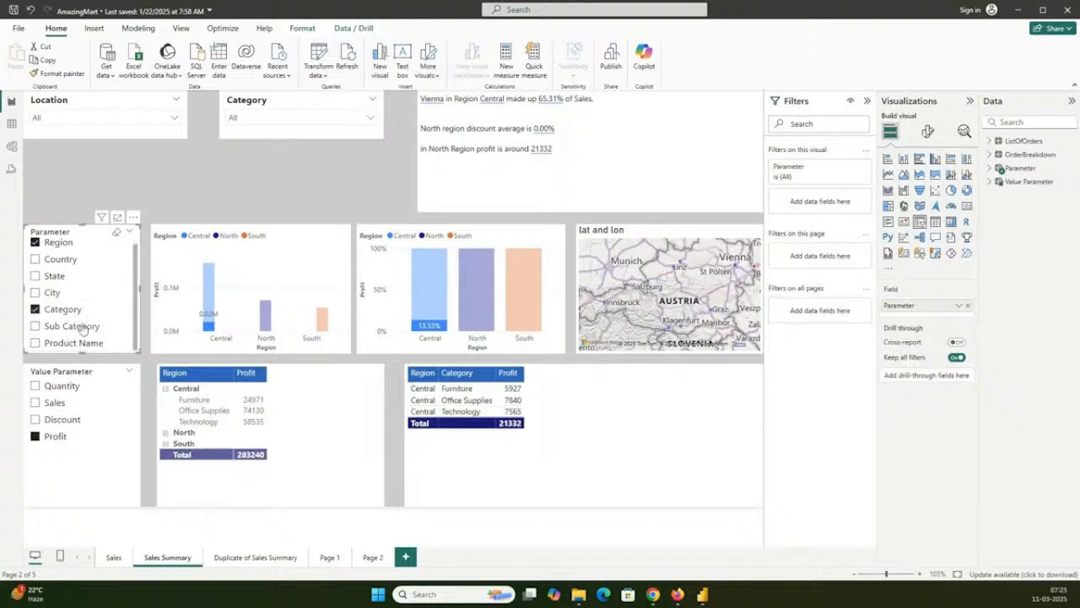
left_click(202, 422)
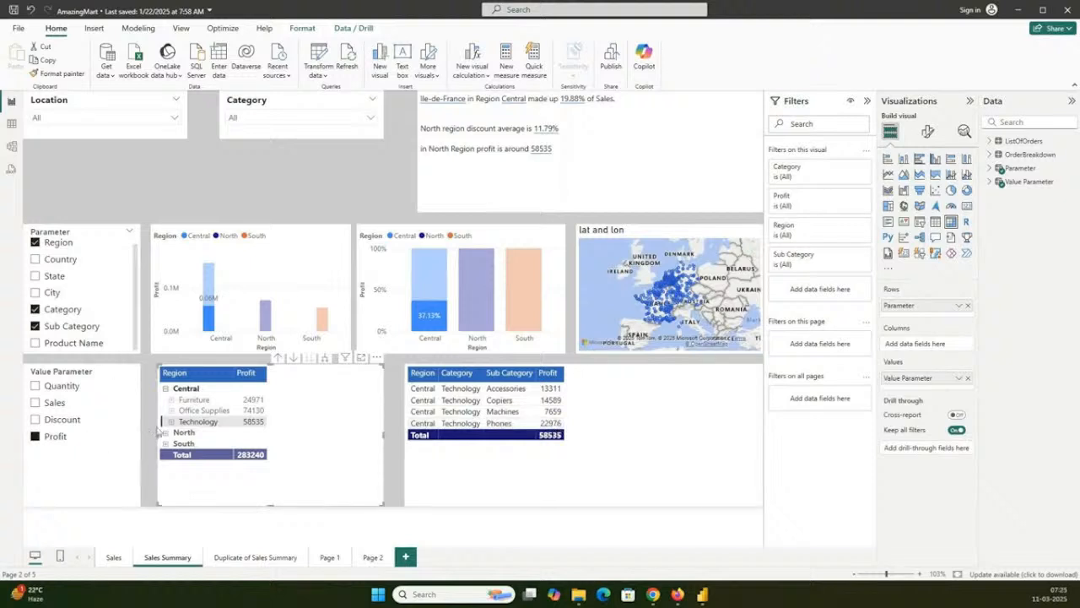
- Switch the Value Parameter slicer to Sales and cross-filter the page by Central's Furniture row in the matrix
left_click(53, 438)
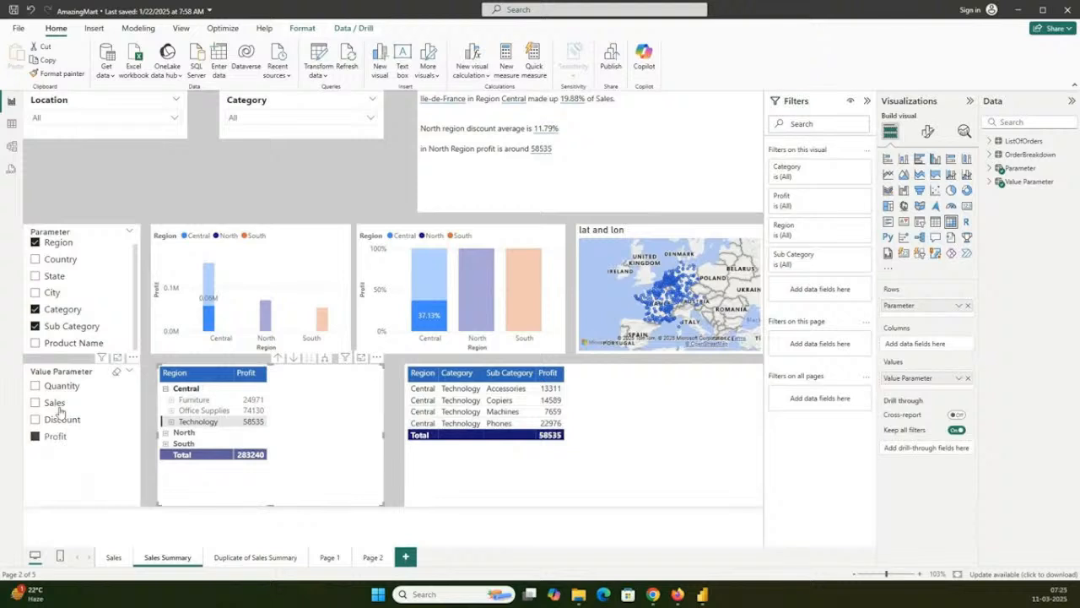
left_click(57, 409)
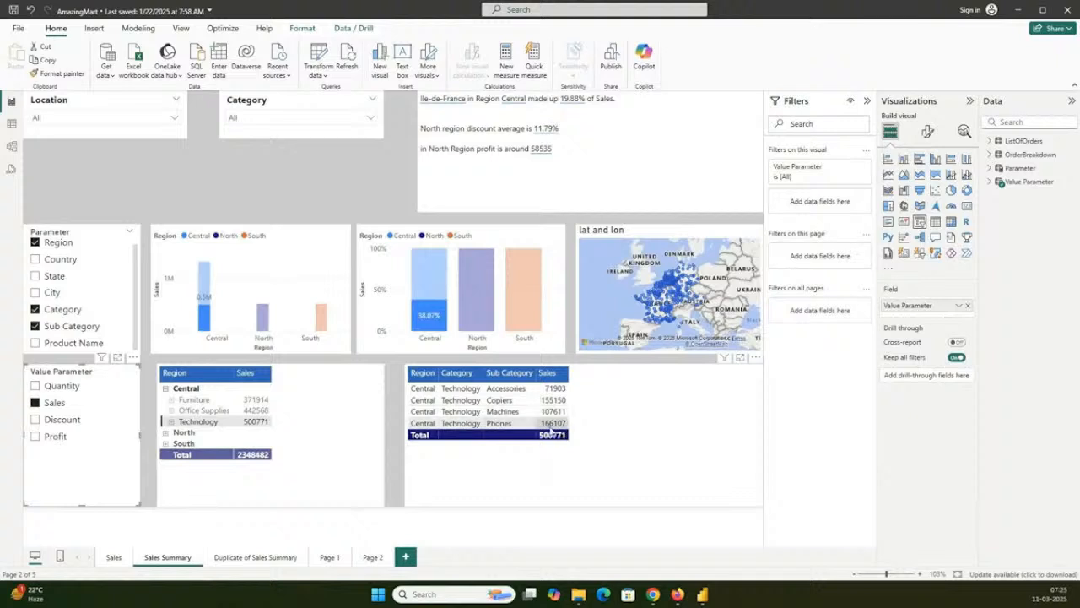
left_click(191, 401)
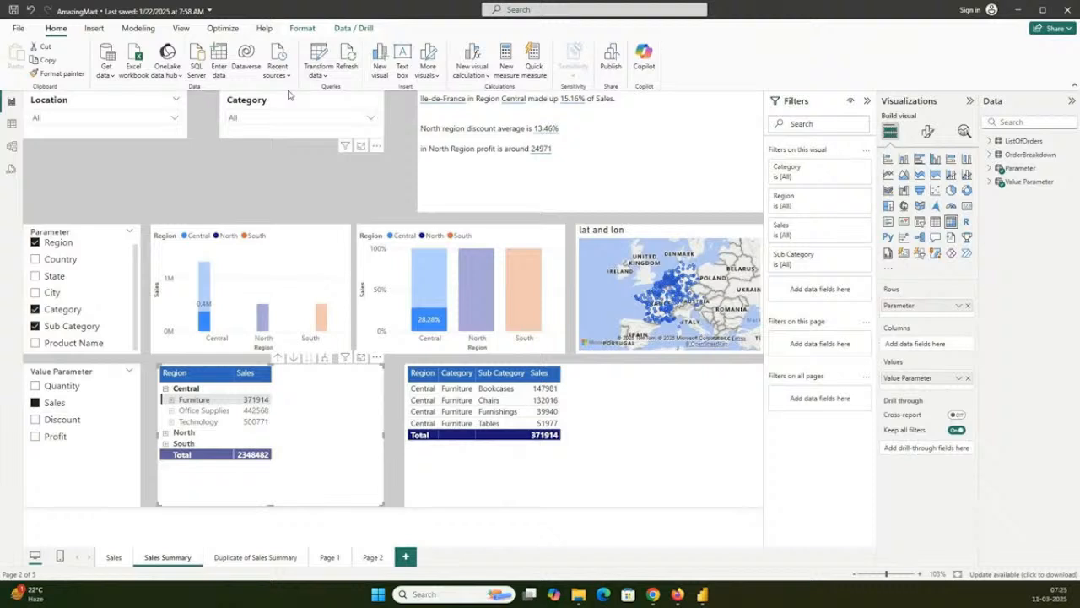
- Show the AmazingMart data model and move the OrderBreakdown table closer to ListOfOrders
left_click(13, 148)
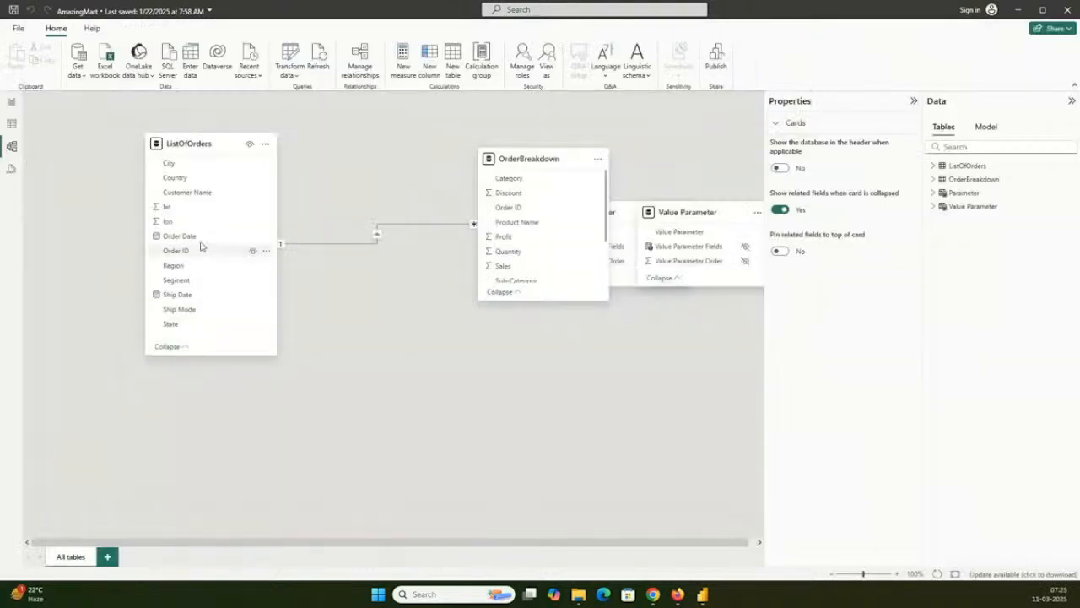
left_click_drag(514, 161, 402, 179)
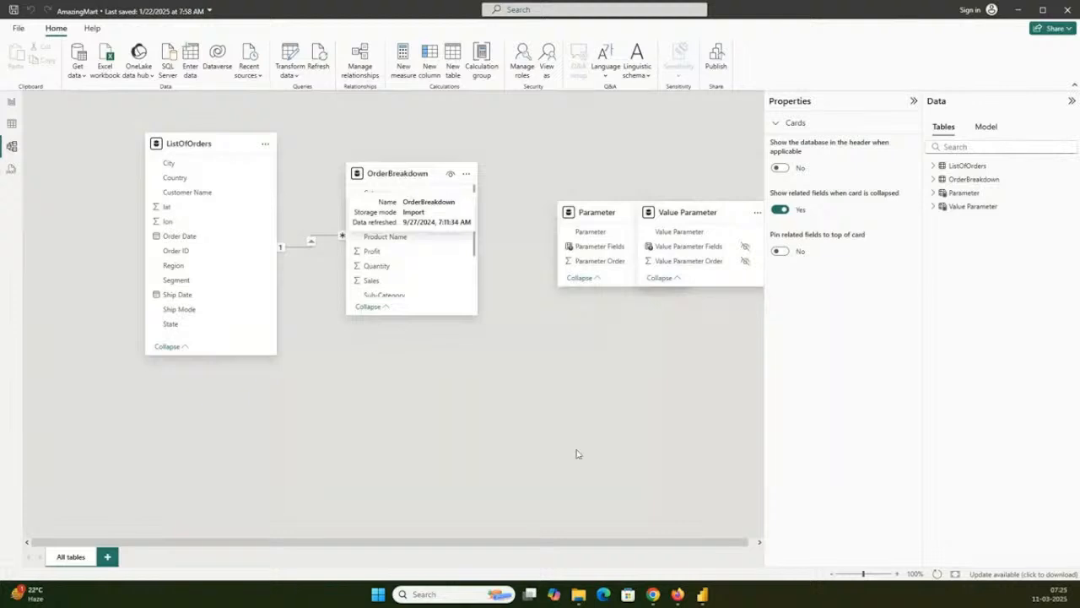
- Open OfficeSupplies.pbix from the 12Sep24 folder in File Explorer and minimize File Explorer
left_click(579, 594)
left_click(353, 381)
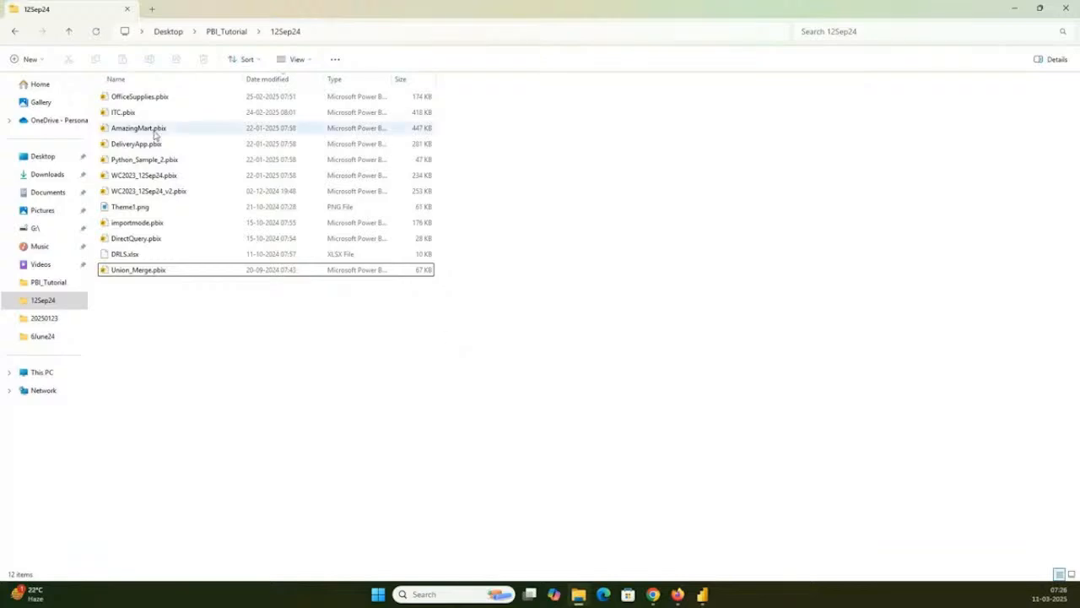
left_click(156, 99)
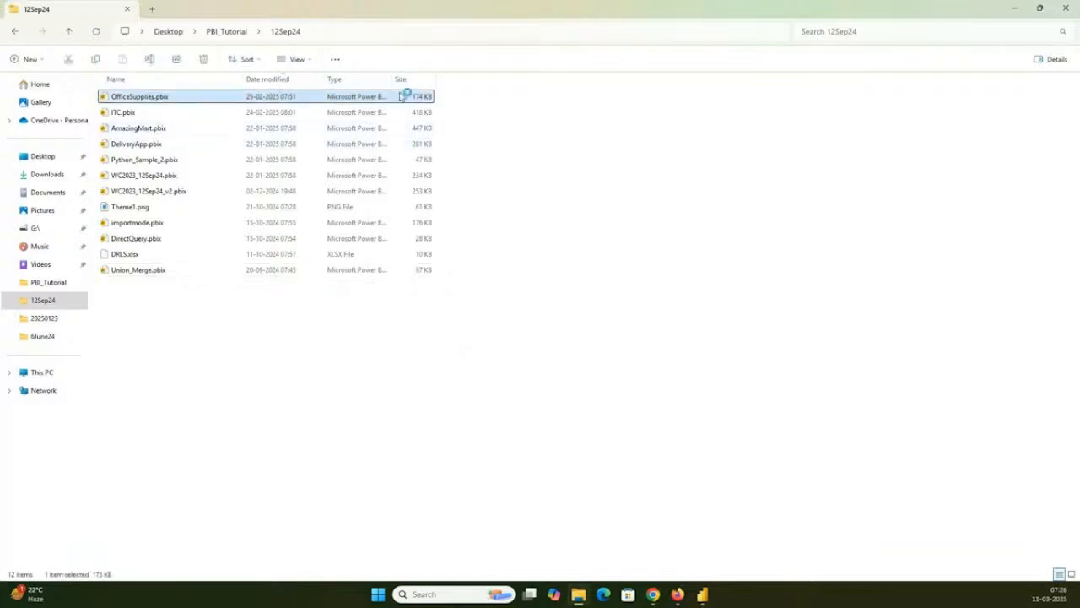
left_click(1023, 8)
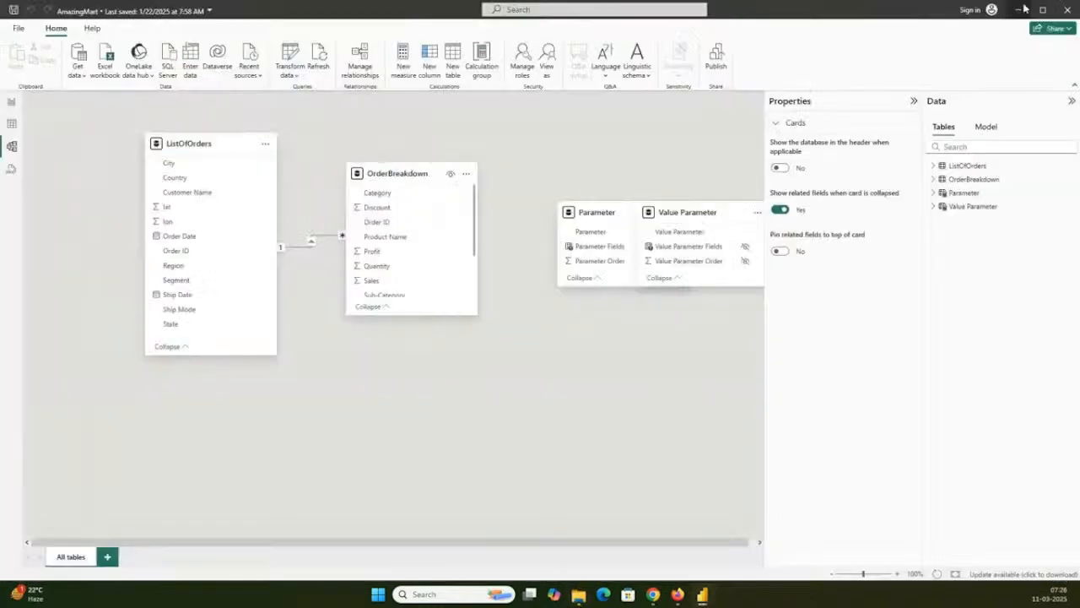
- Return to Report view, cross-filter the Sales Summary page by the 100% chart's Central column, and close the AmazingMart report without saving
left_click(14, 103)
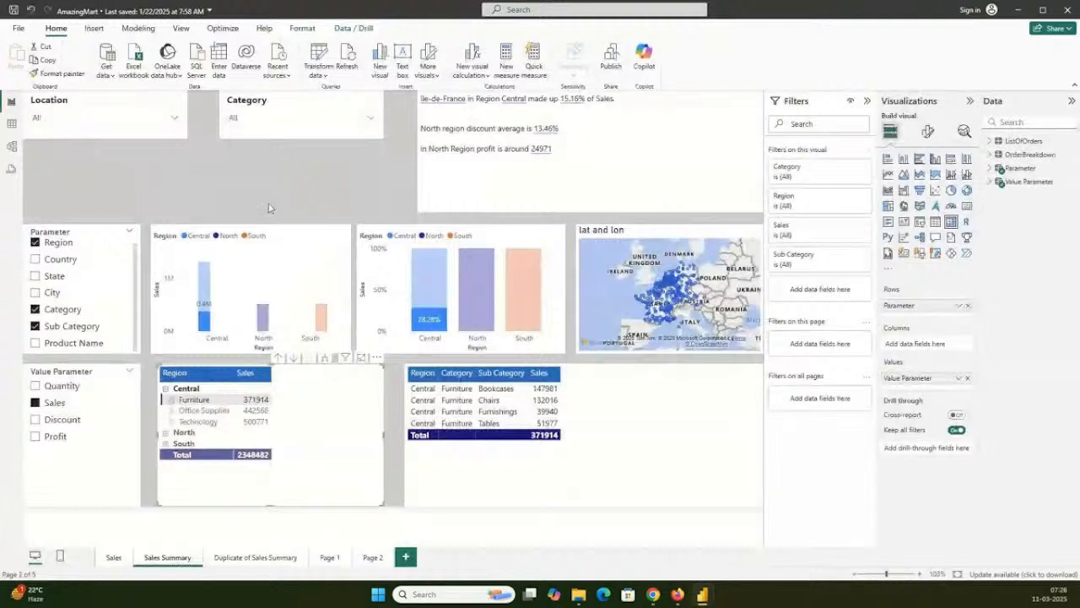
left_click(428, 312)
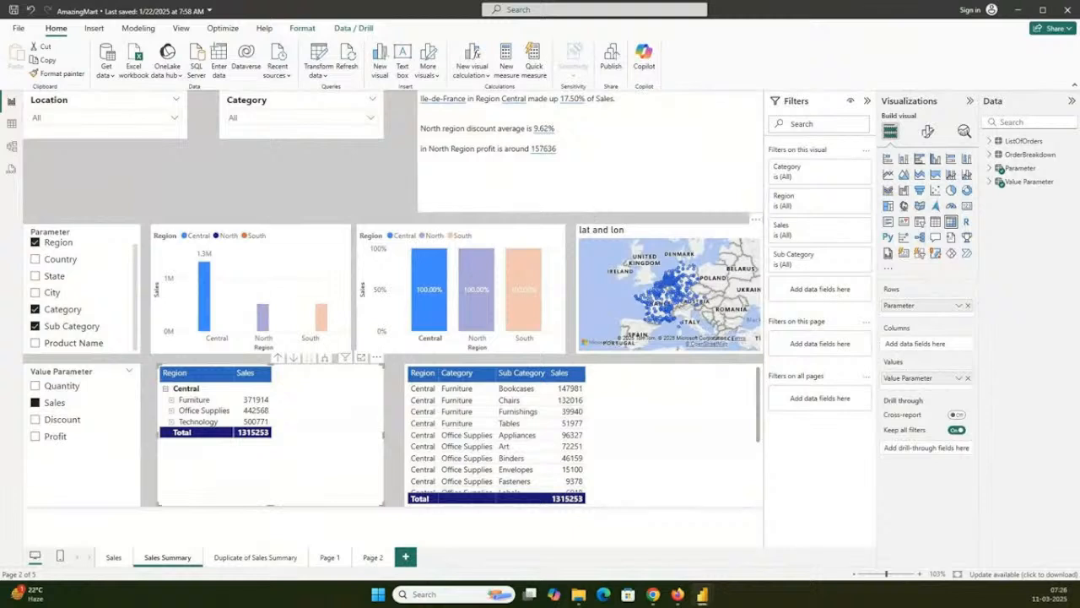
left_click(1071, 10)
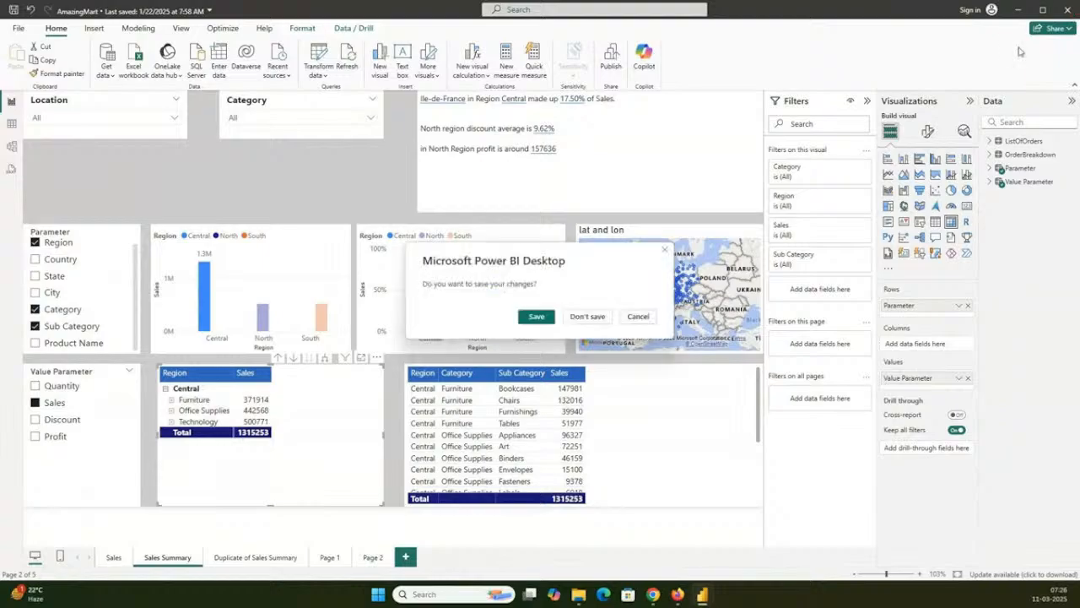
left_click(599, 318)
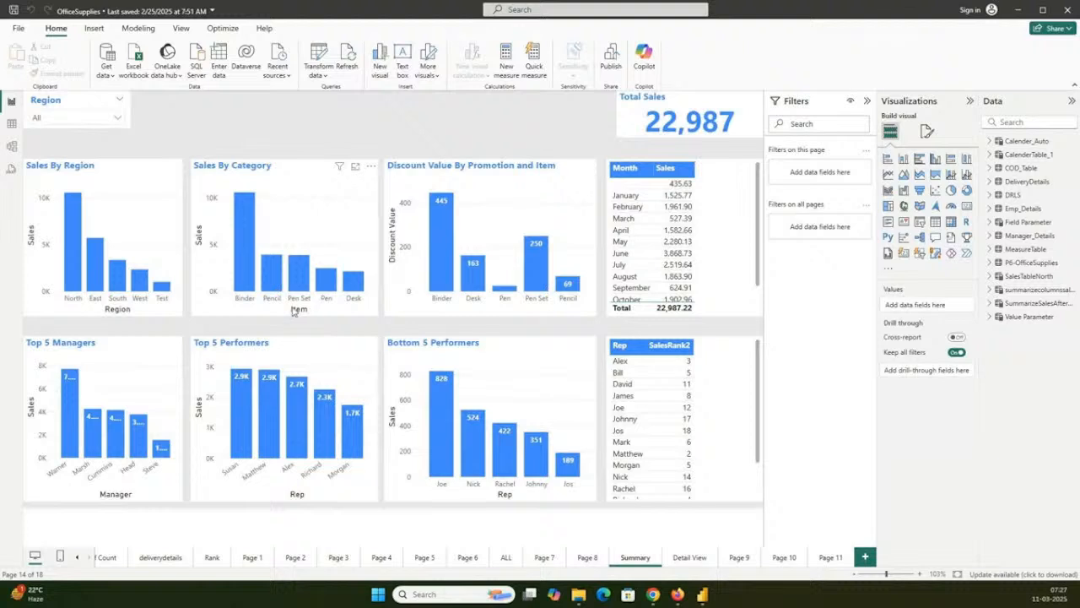
- Filter the Summary page by East and by South in the Region slicer, clearing each selection again
left_click(95, 119)
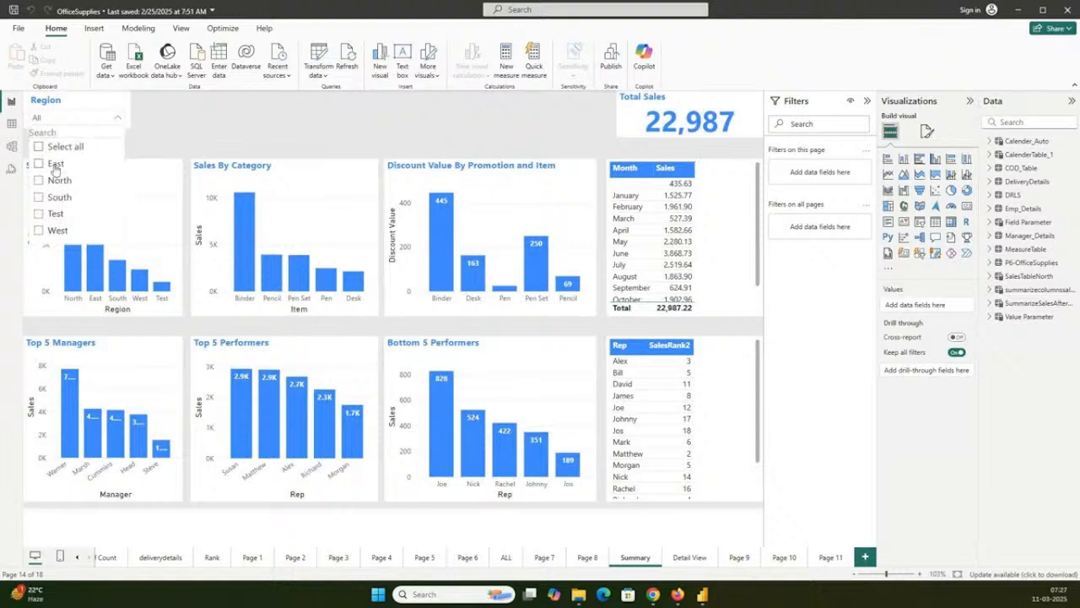
left_click(55, 168)
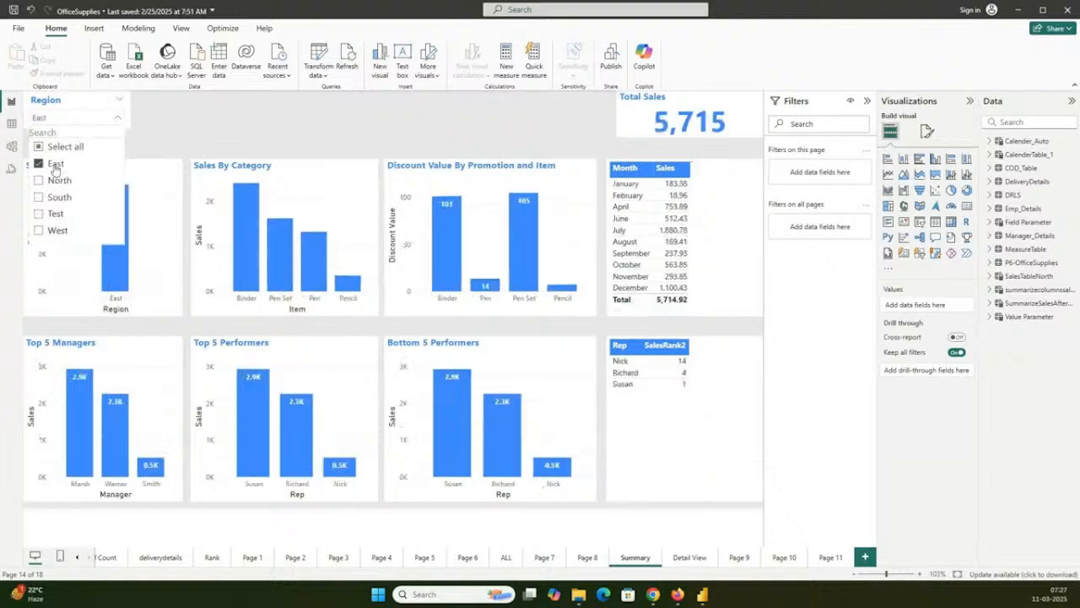
left_click(55, 166)
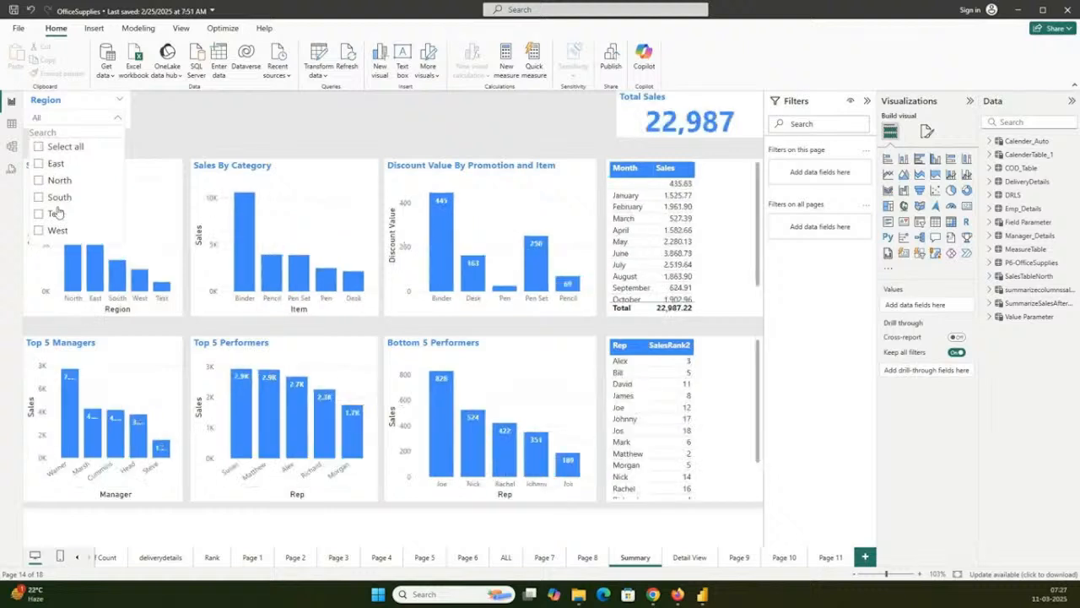
left_click(56, 214)
left_click(56, 213)
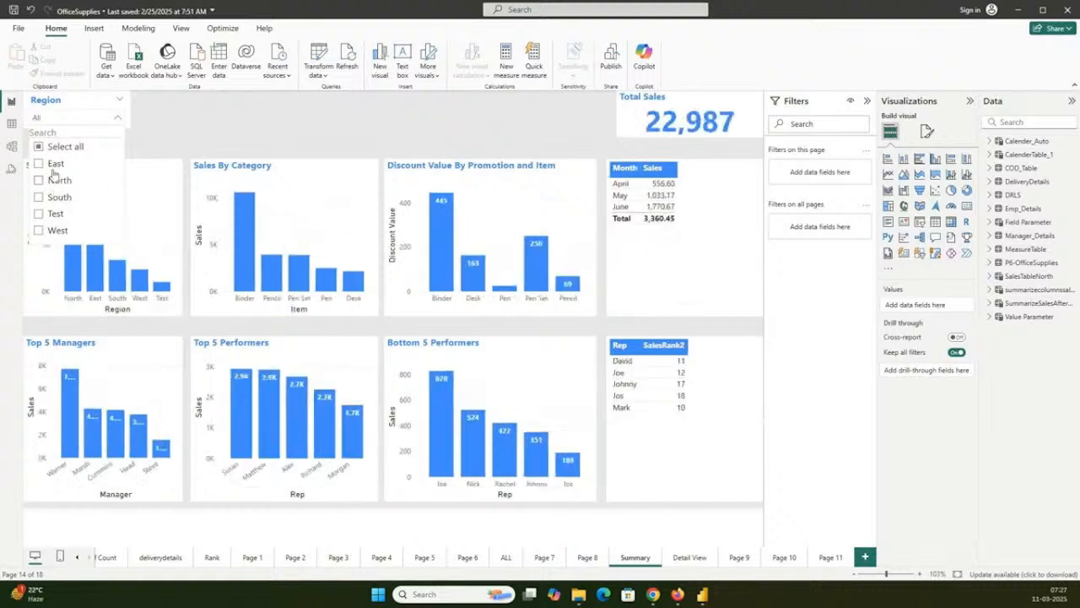
left_click(251, 149)
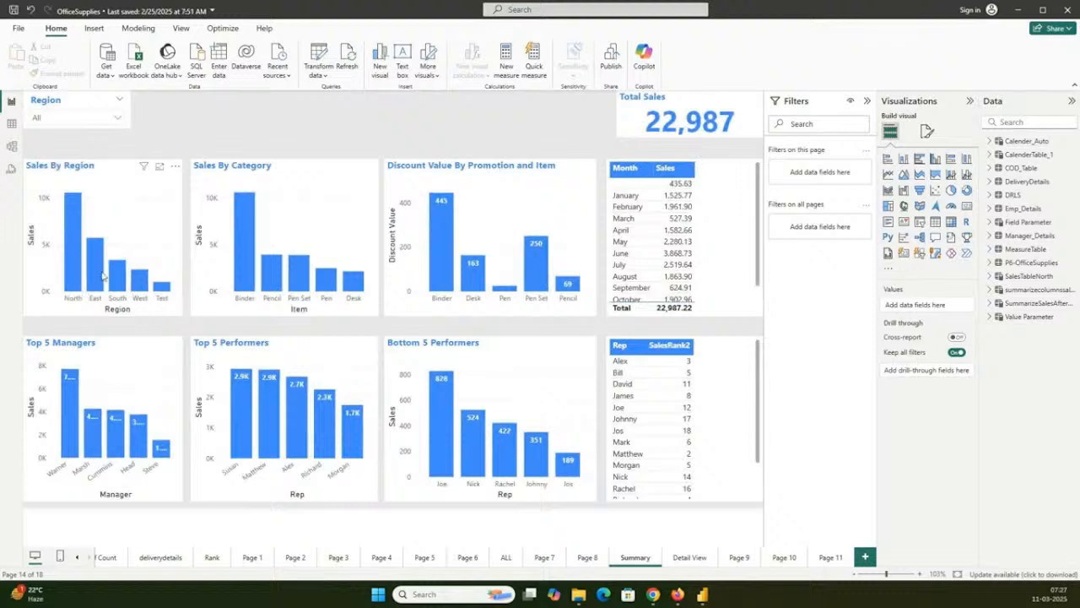
- Cross-filter the Summary page by the East column of Sales By Region and sort the Rep table by SalesRank2 ascending
left_click(96, 271)
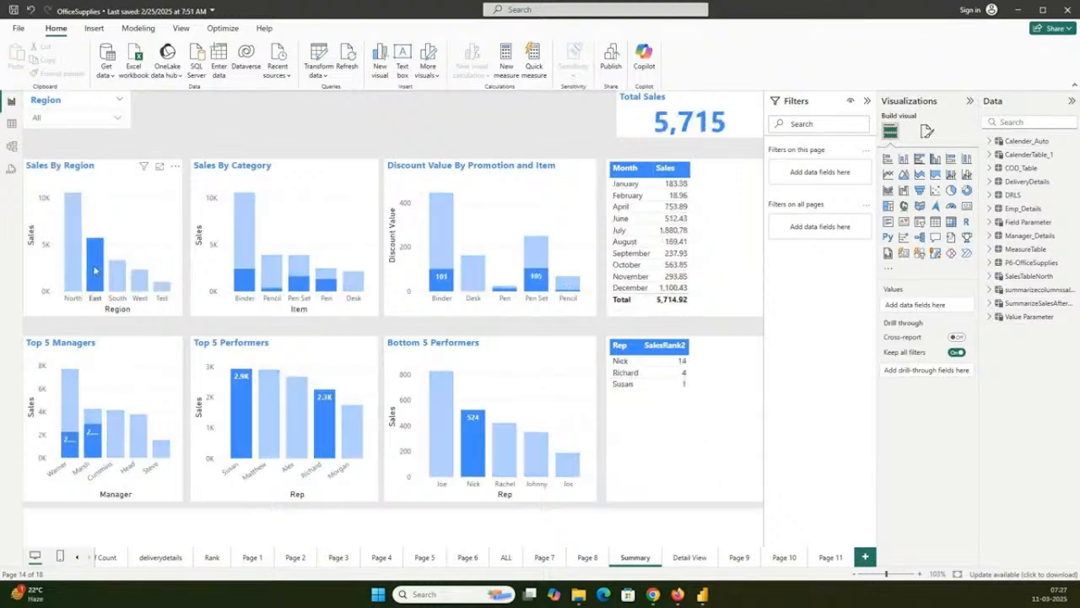
mouse_move(537, 459)
left_click(665, 346)
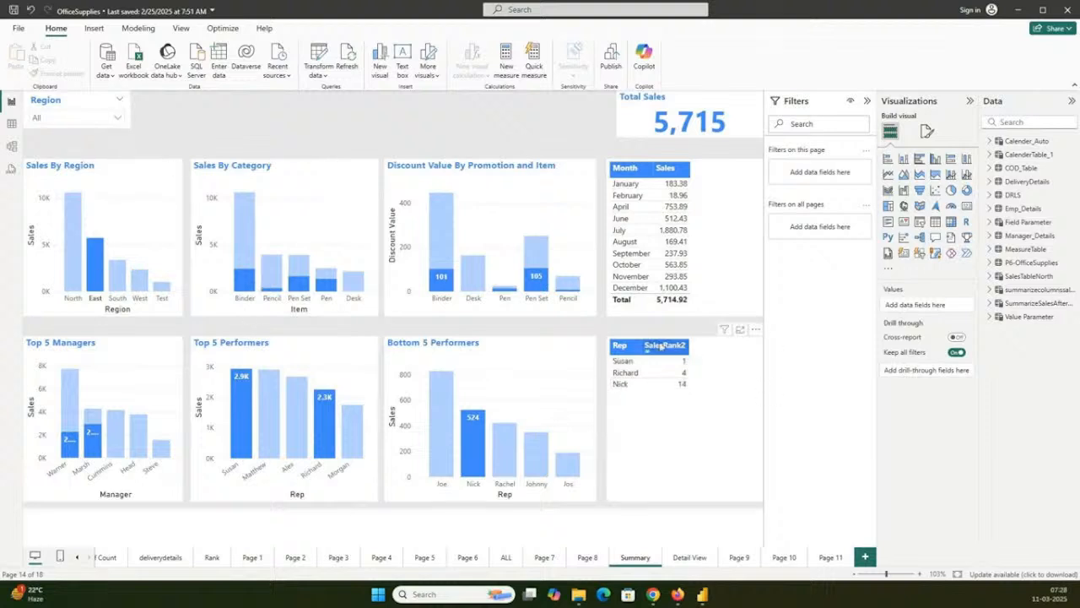
- Cross-filter the Summary page by the South column of Sales By Region and clear the selection after viewing it
left_click(116, 281)
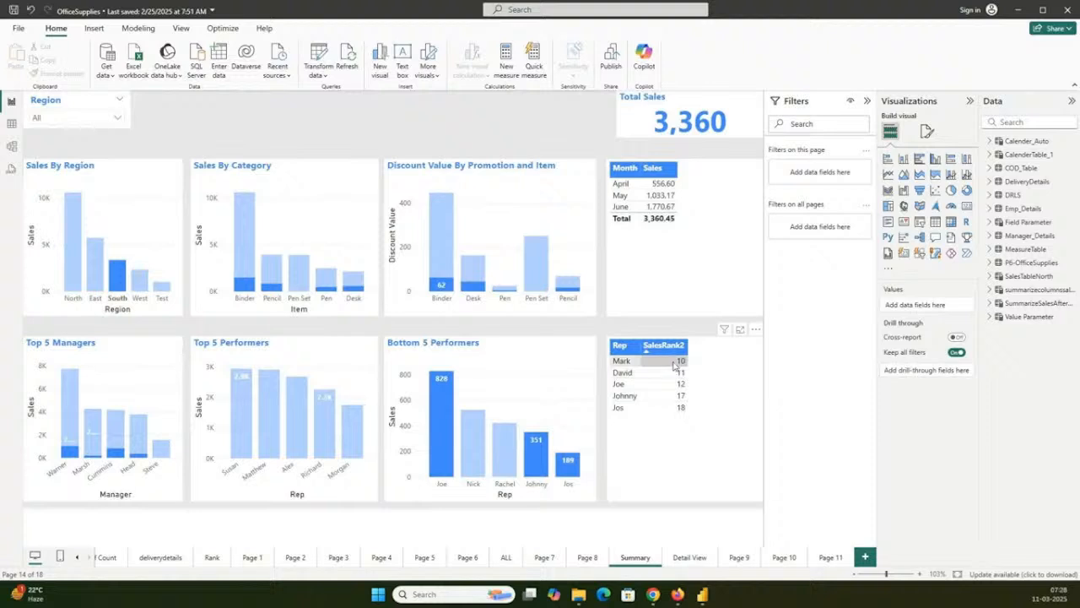
mouse_move(99, 291)
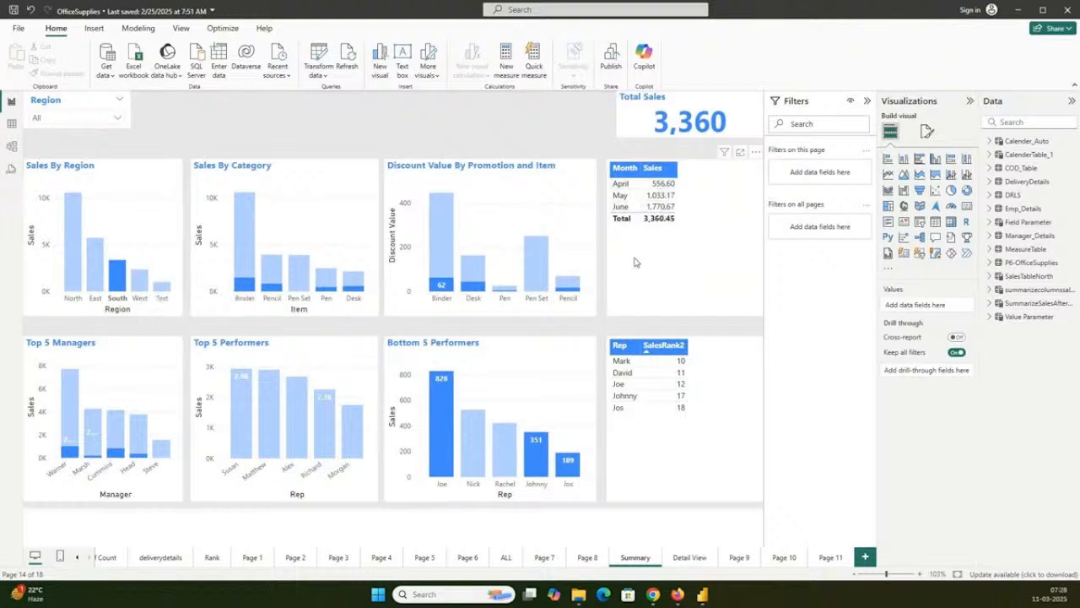
left_click(121, 285)
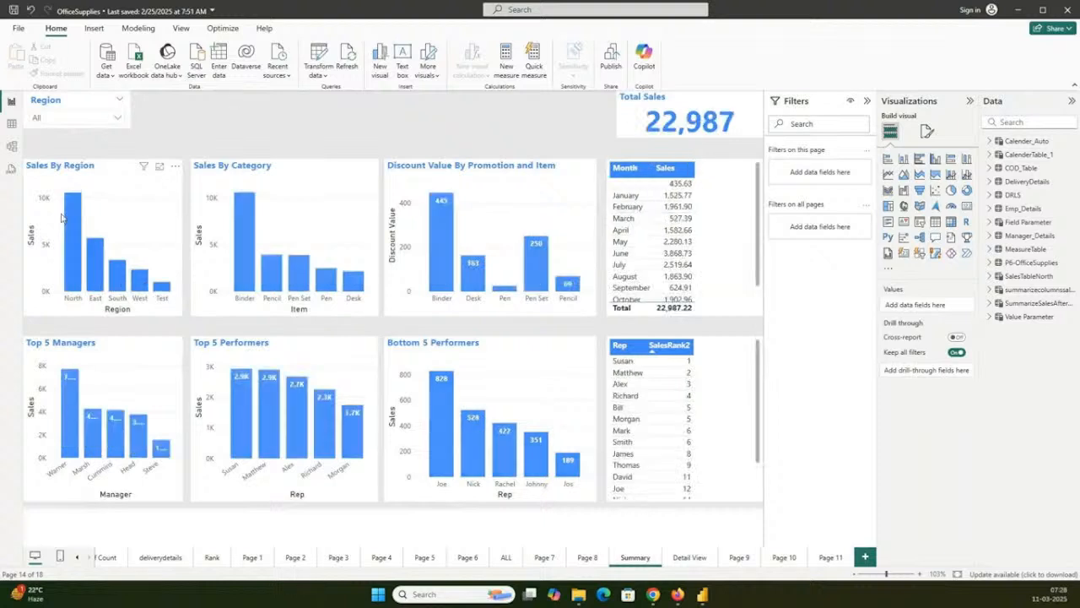
- Examine the P6-OfficeSupplies, Emp_Details, Manager_Details, SalesTableNorth and DeliveryDetails tables in the data model and return to Report view
left_click(12, 148)
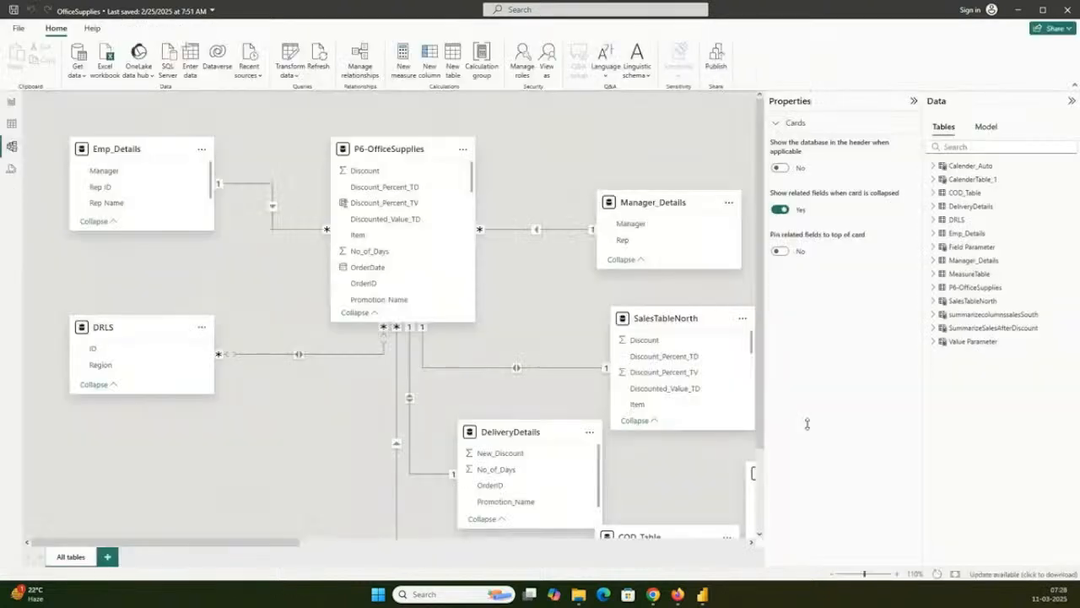
mouse_move(190, 549)
left_mouse_down()
mouse_move(233, 550)
mouse_move(200, 550)
left_mouse_up()
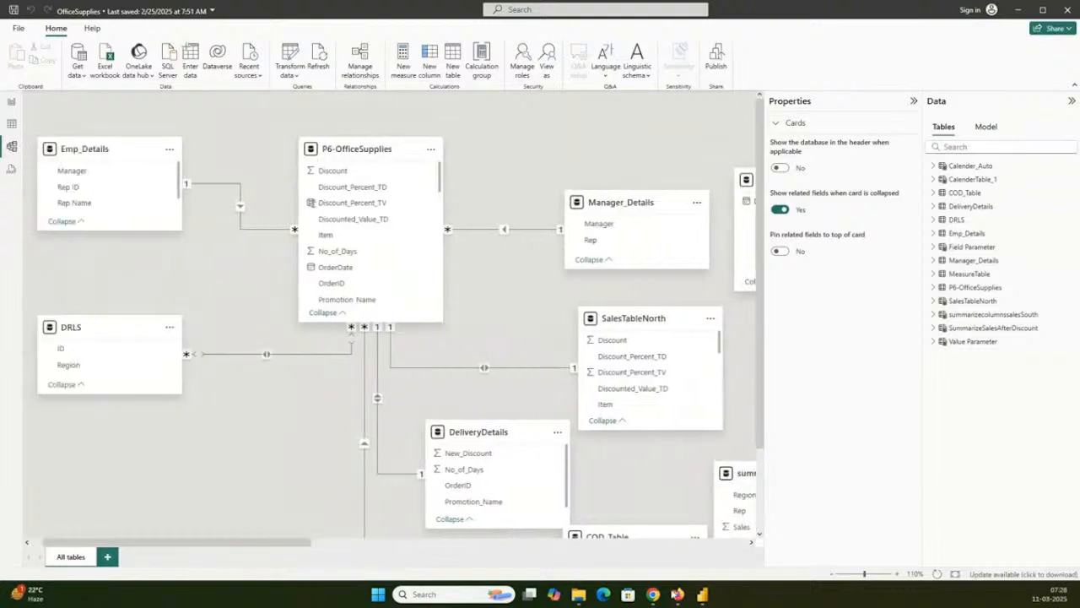
left_click(833, 574)
left_click(833, 574)
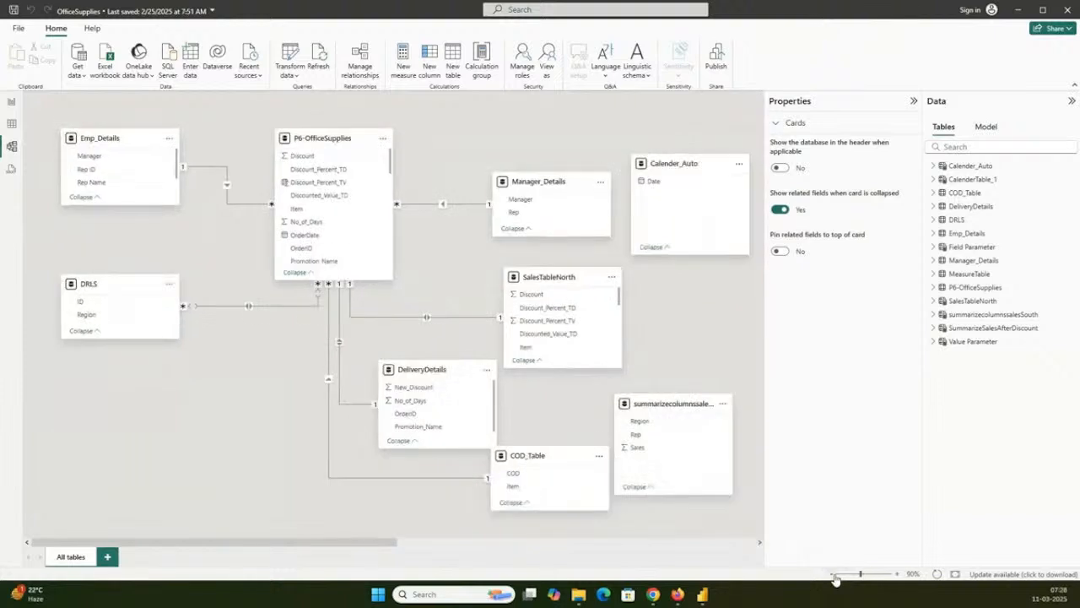
left_click(311, 142)
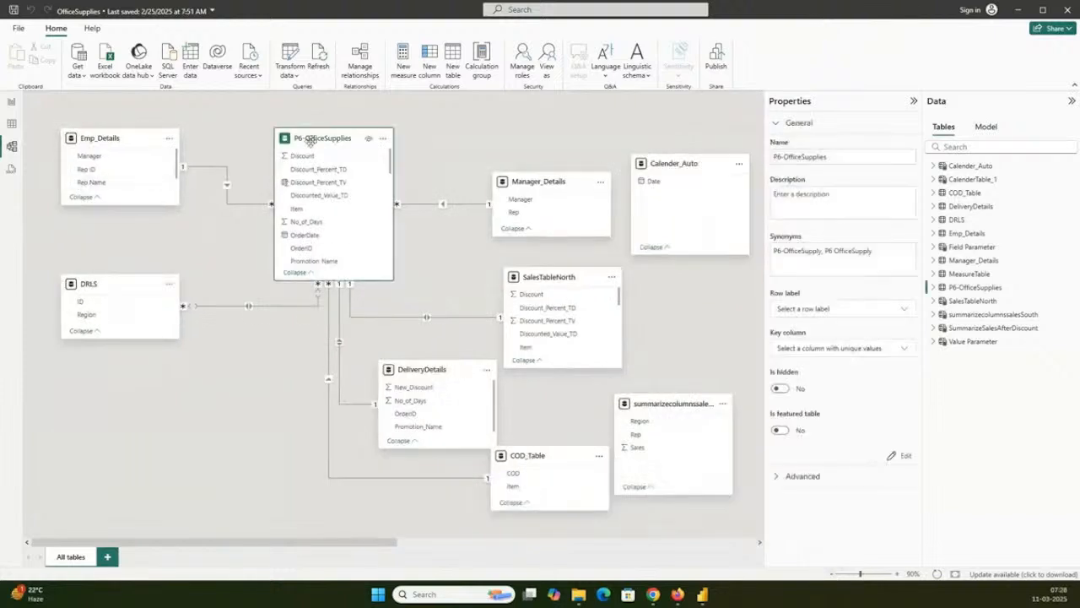
left_click(118, 138)
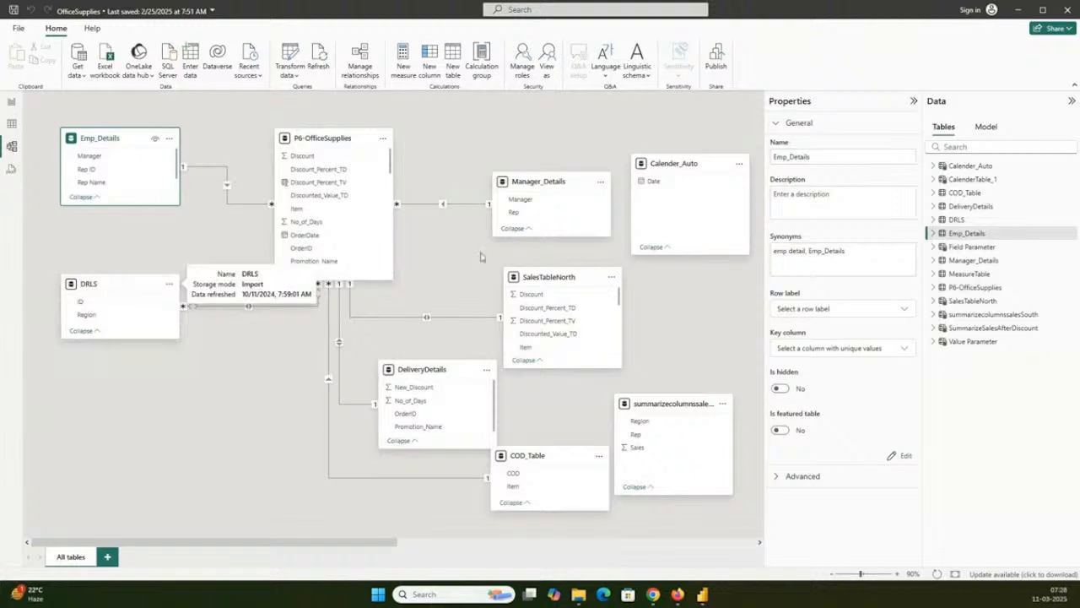
left_click(550, 184)
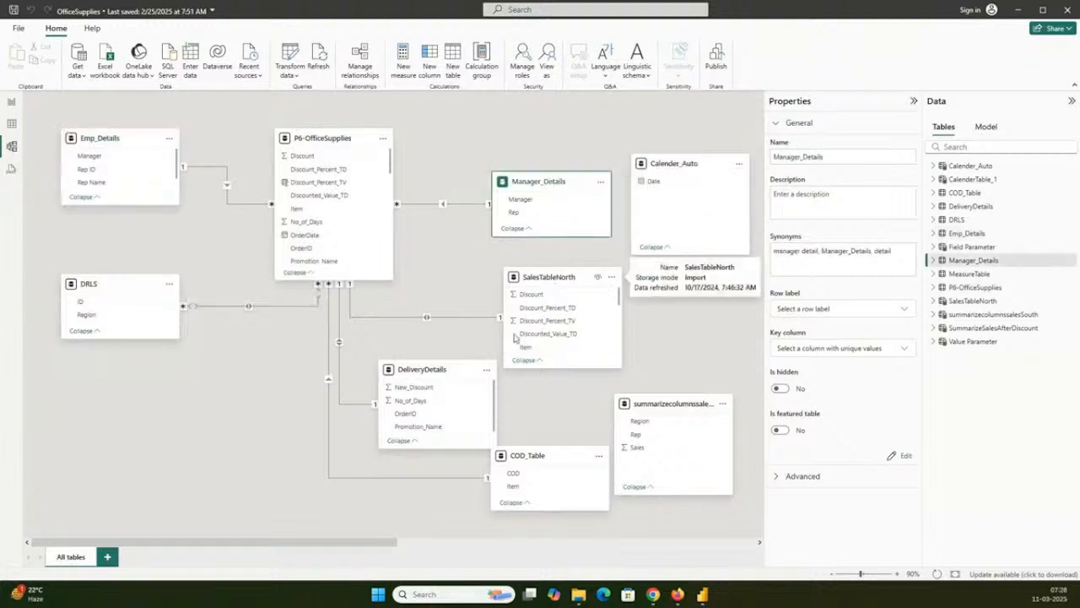
left_click(553, 278)
left_click(405, 369)
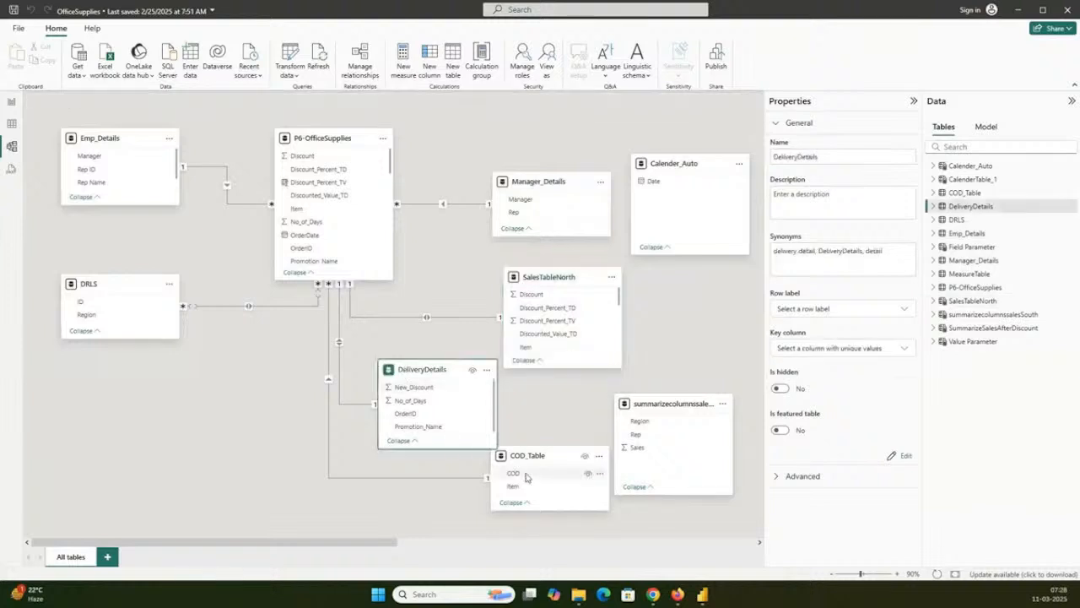
left_click_drag(382, 545, 360, 549)
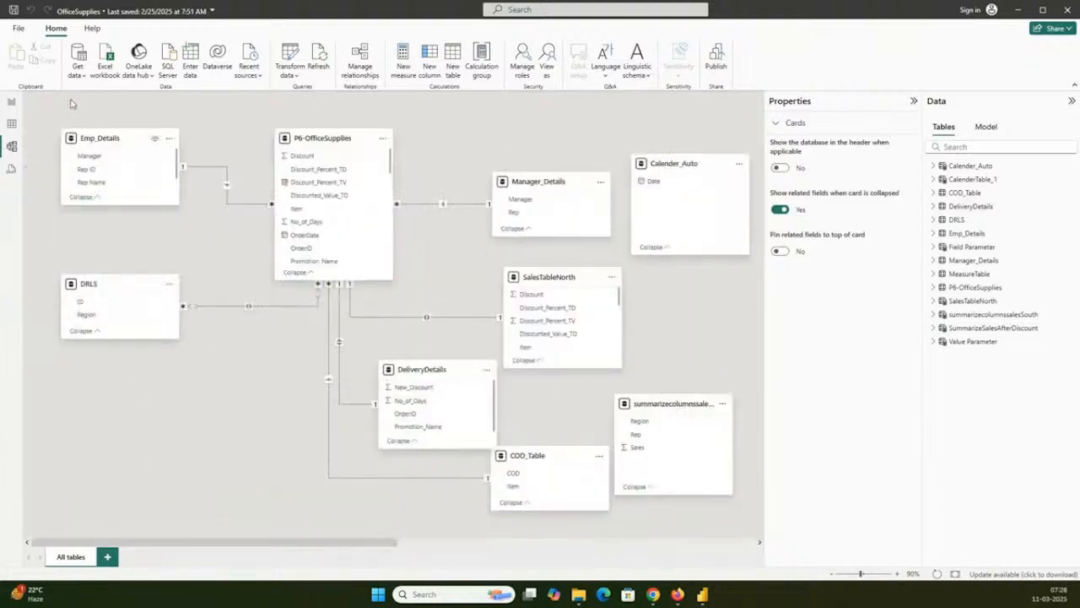
left_click(13, 101)
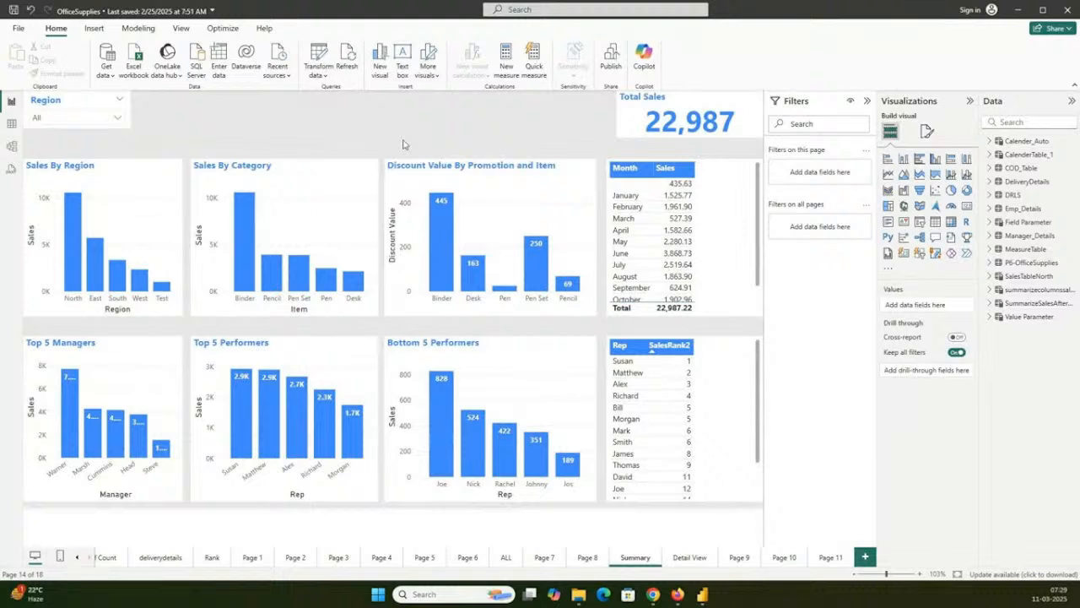
- Launch Notepad++ and switch back to the OfficeSupplies report in Power BI Desktop
left_click(378, 594)
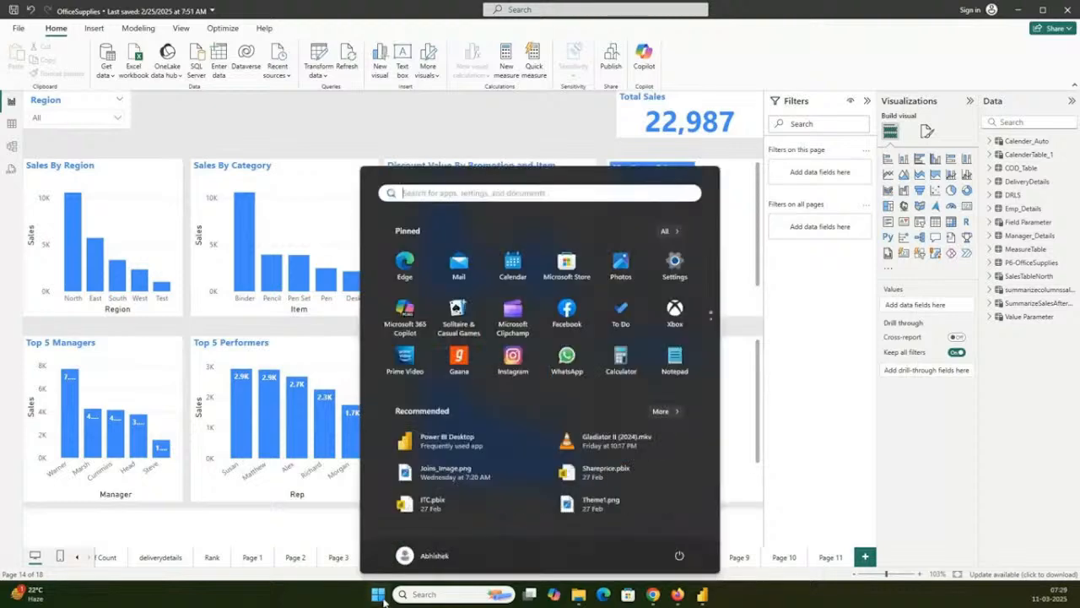
type("note")
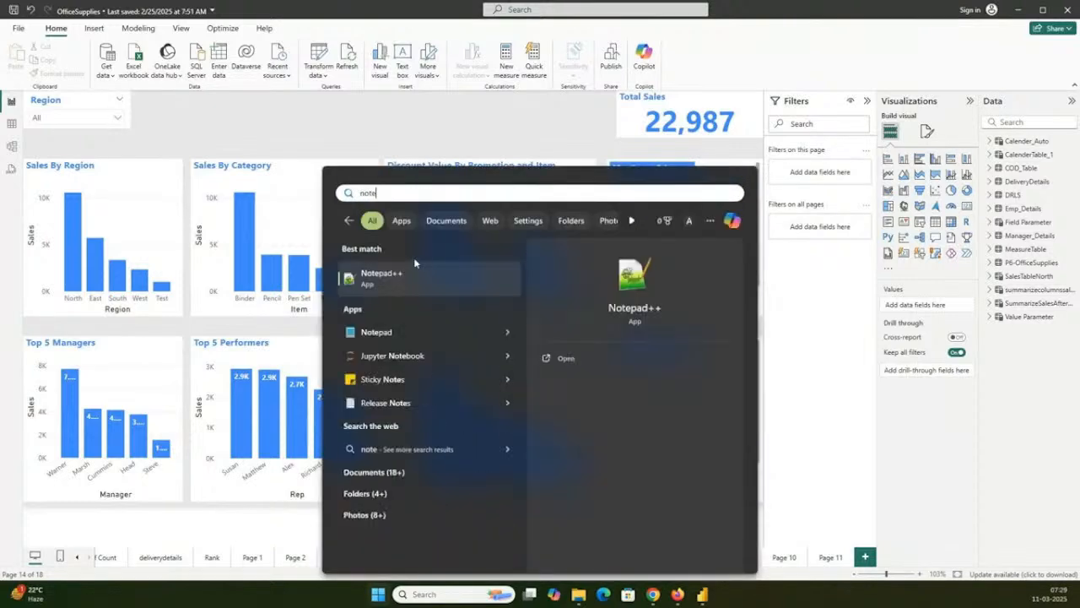
left_click(415, 272)
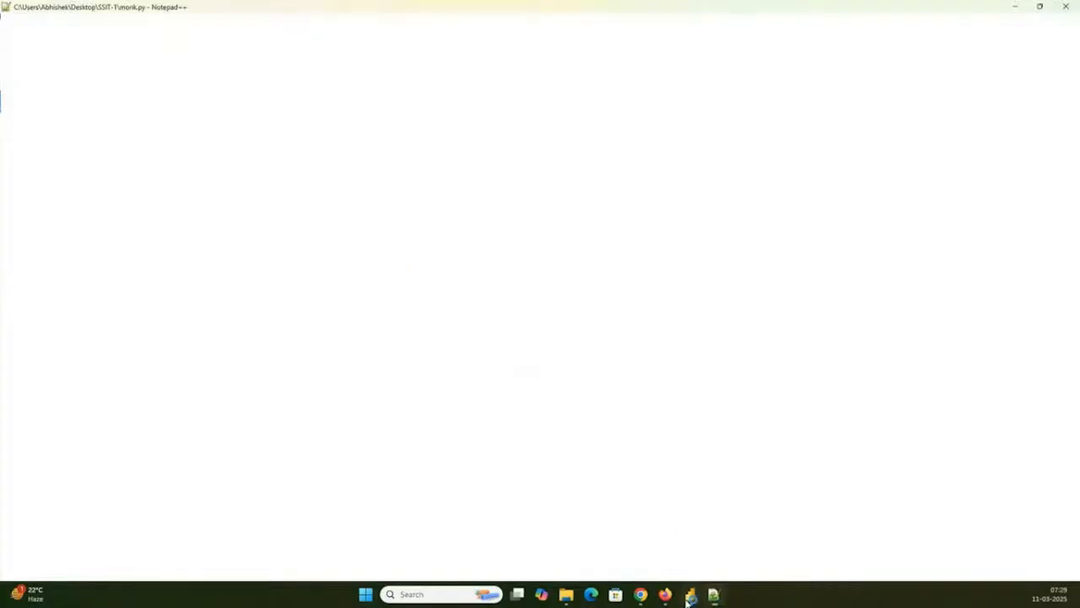
left_click(689, 596)
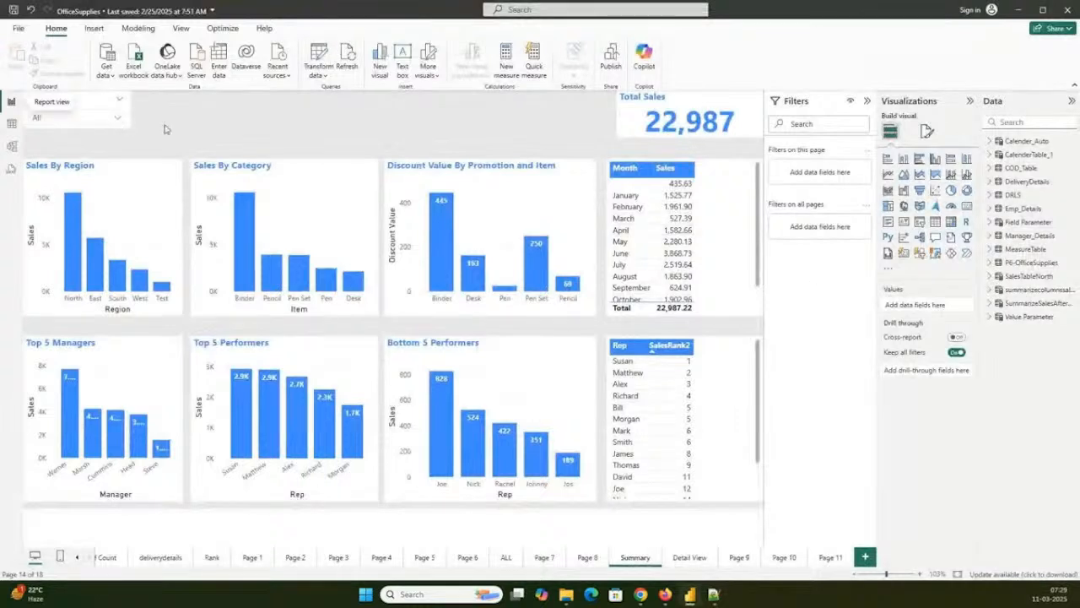
- View the COD_Table data in Table view and return to Report view
left_click(12, 123)
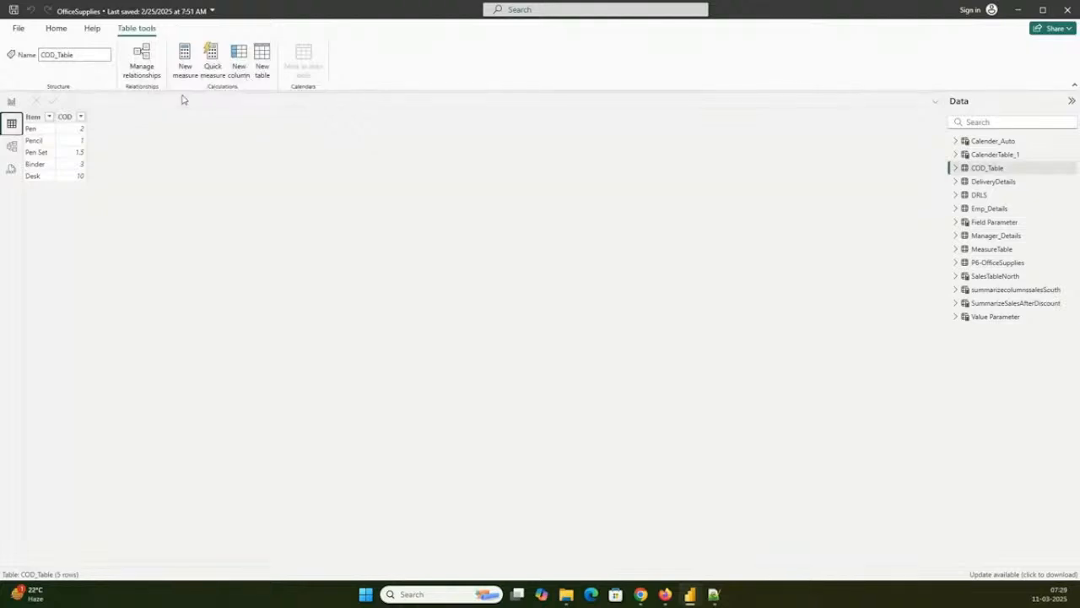
left_click(10, 102)
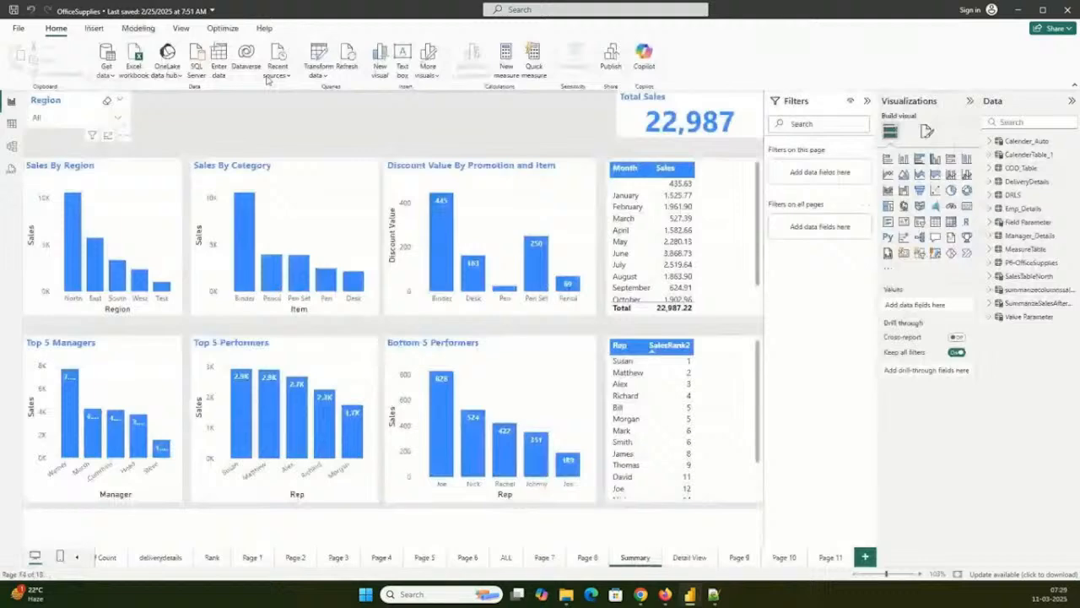
- Open the Power Query Editor and show the Source step of the P6-OfficeSupplies query
left_click(318, 58)
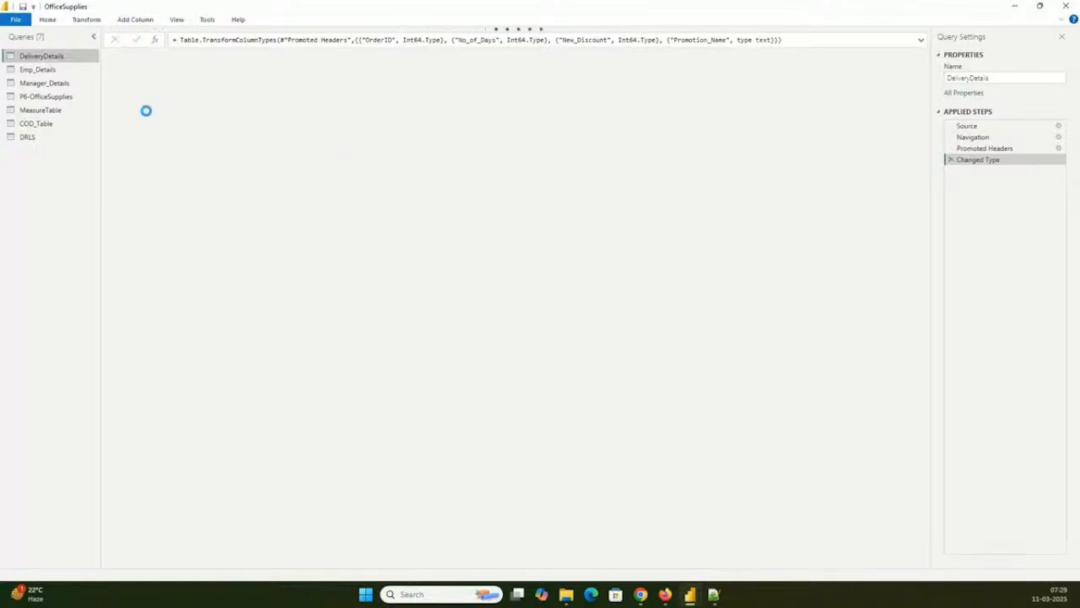
left_click(46, 96)
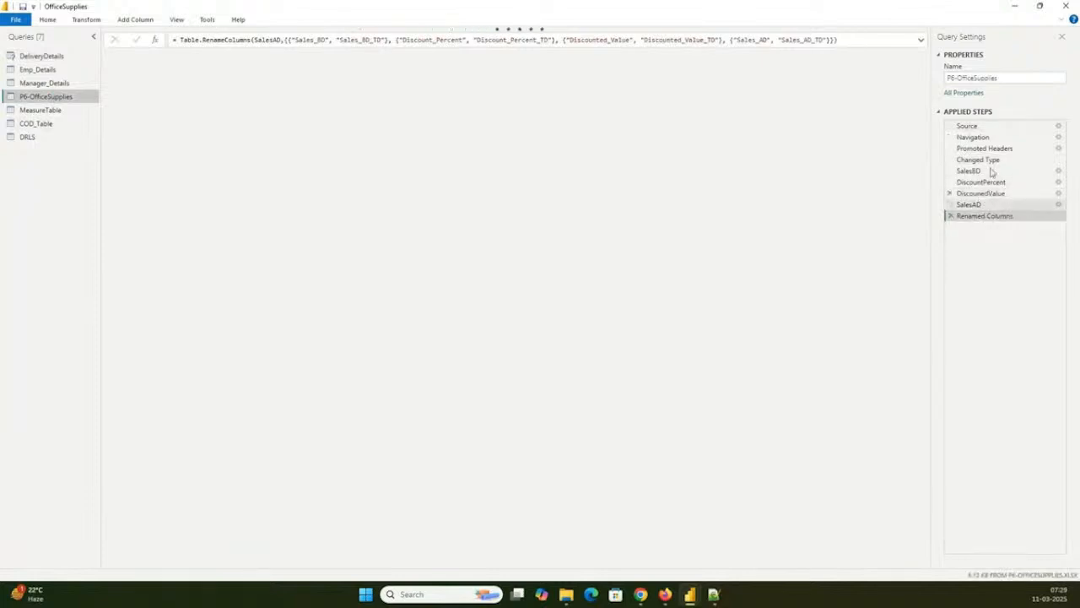
left_click(974, 126)
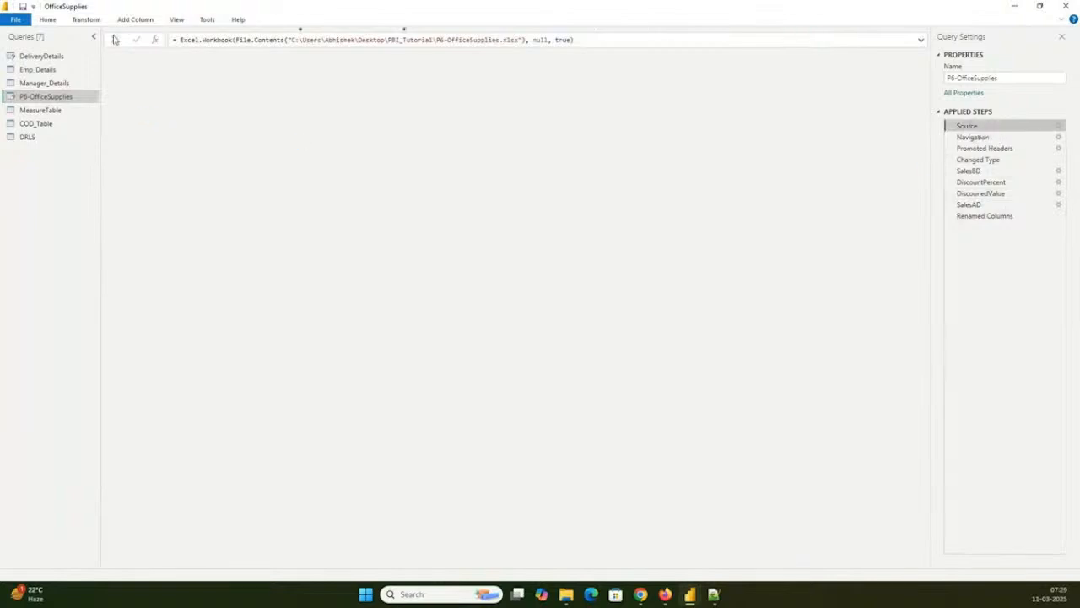
- Look through the Power Query Editor's home, transform and add-column commands
left_click(53, 20)
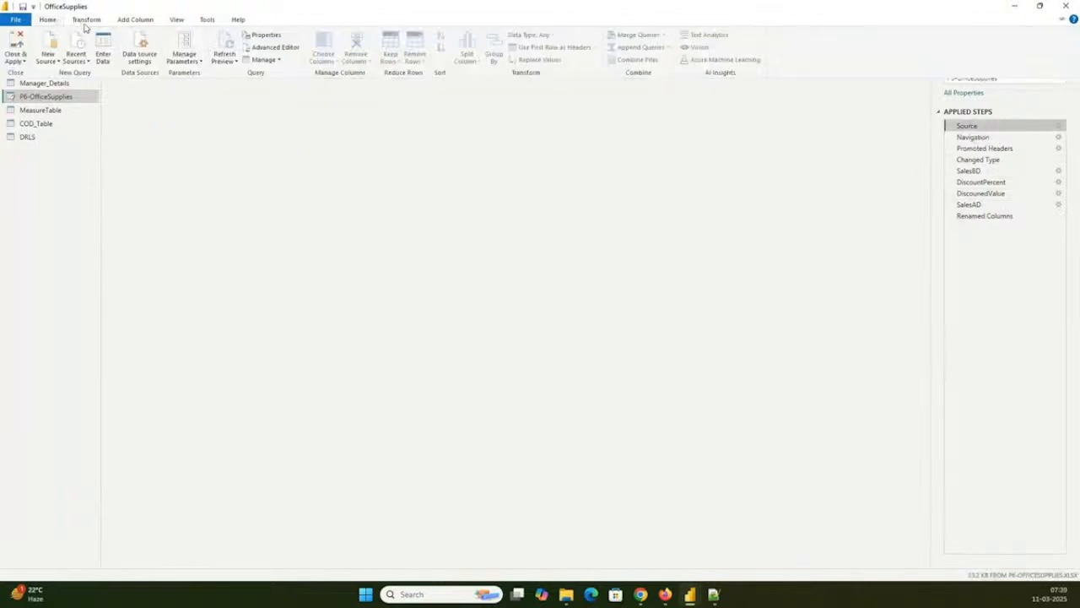
left_click(87, 22)
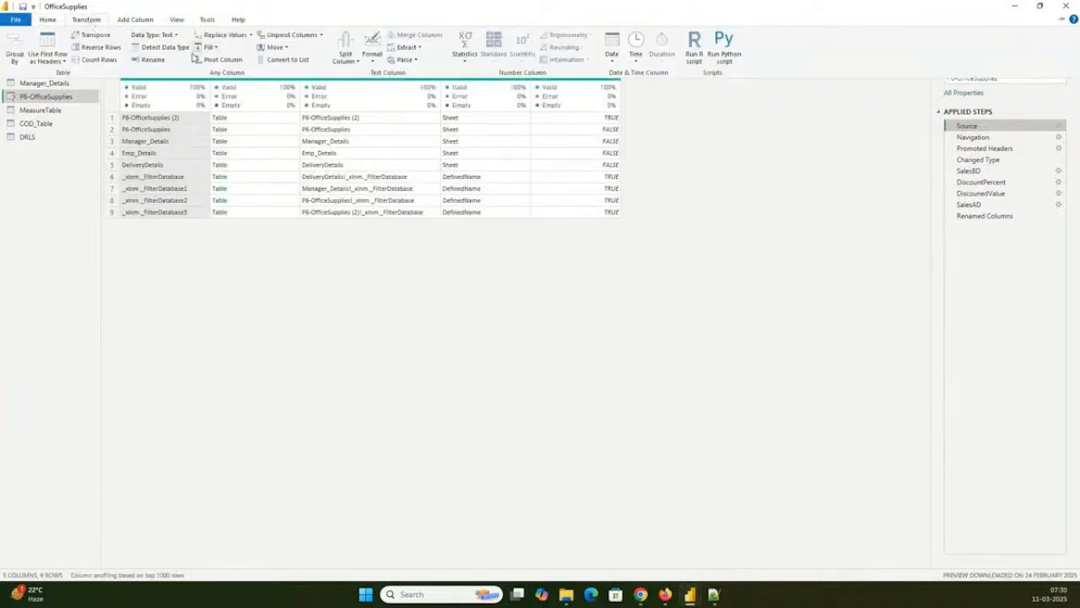
left_click(134, 19)
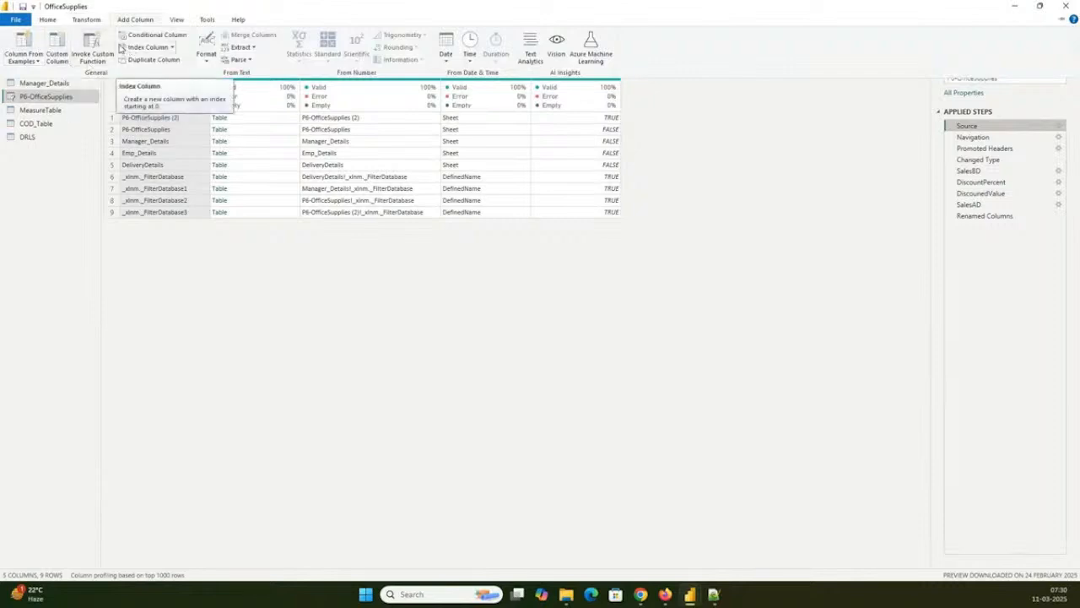
left_click(47, 19)
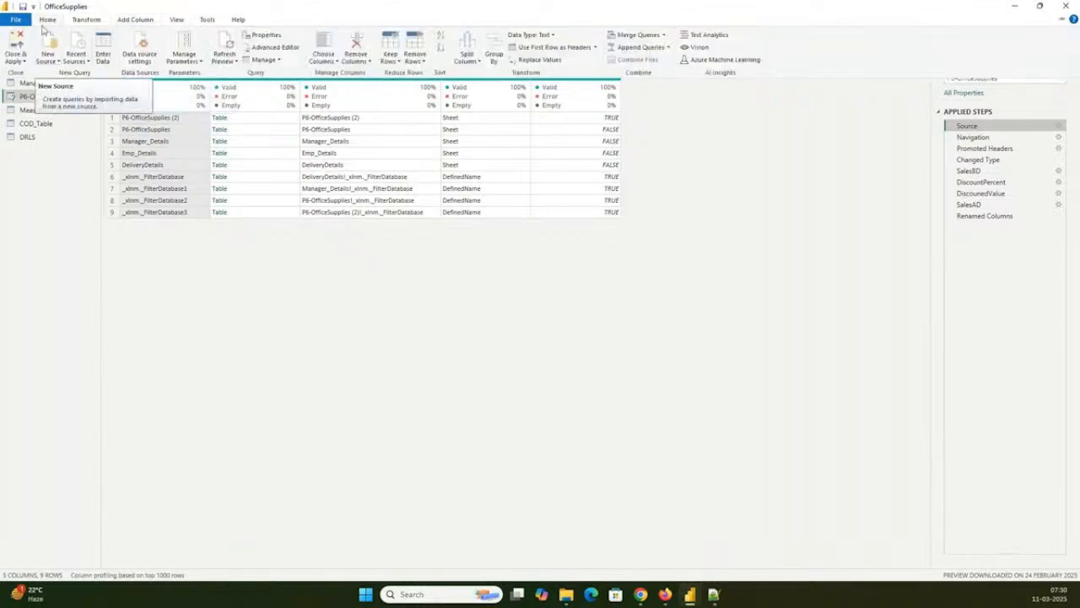
- Close the Power Query Editor without applying changes and switch to Notepad++
left_click(17, 19)
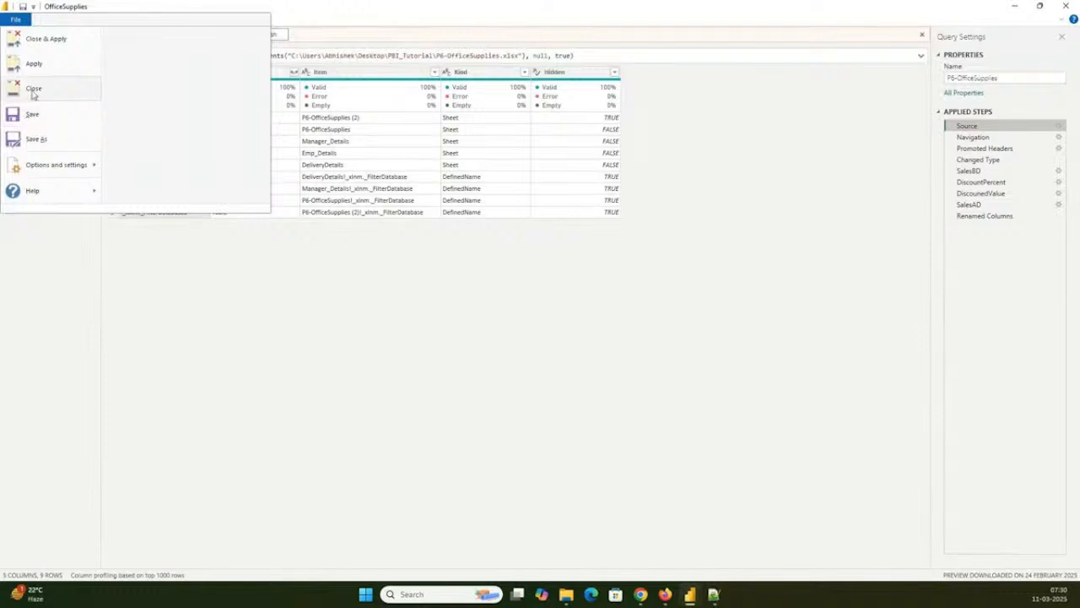
left_click(34, 91)
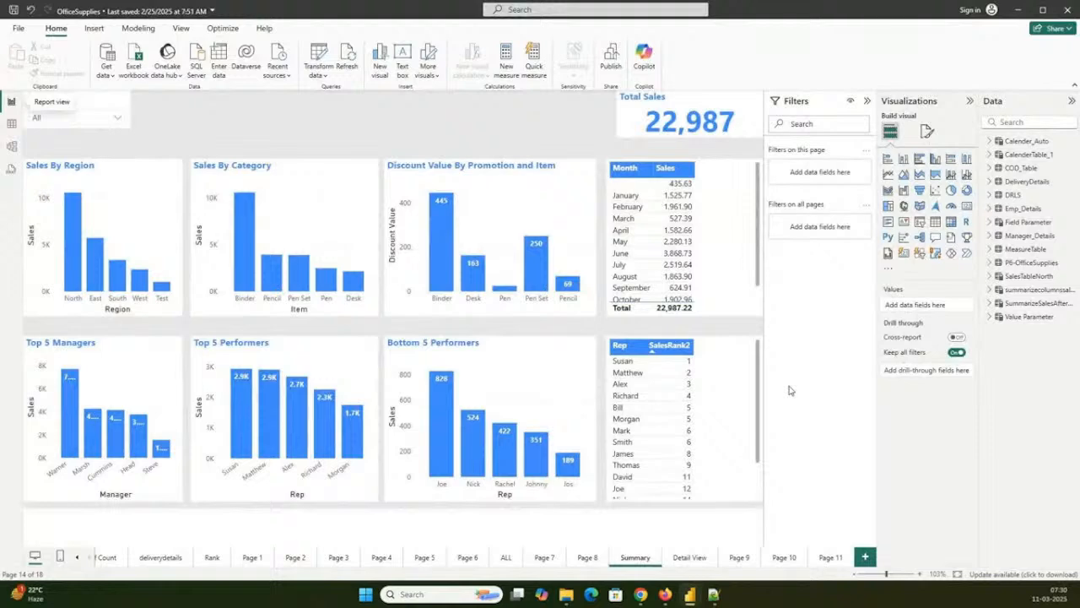
left_click(713, 596)
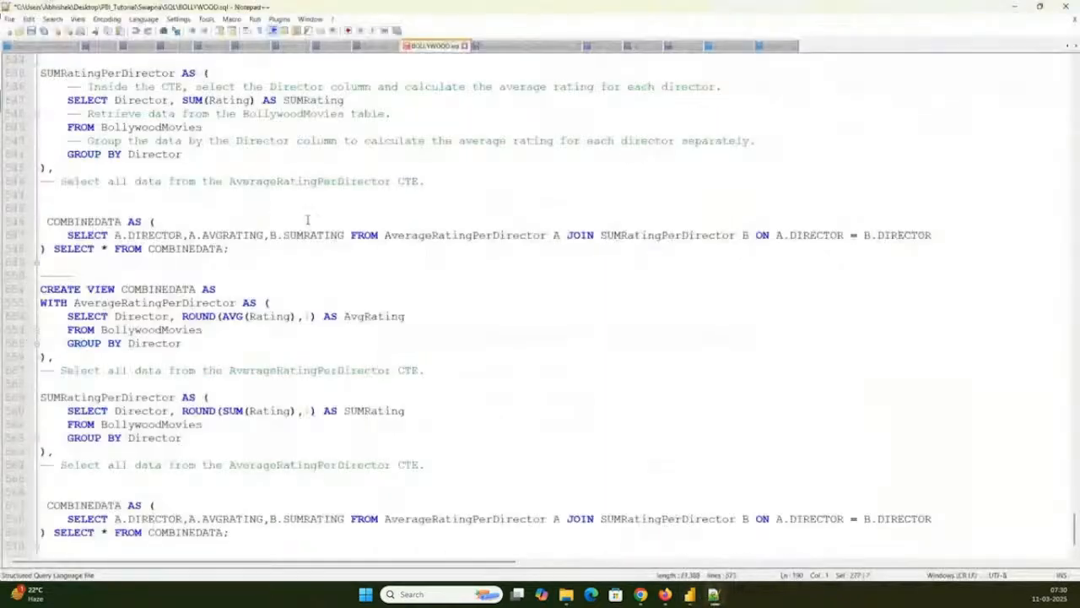
- Bring up Dax_Formulas_Complexitywise.d and highlight the Low Complexity heading at the start of the file
left_click(508, 47)
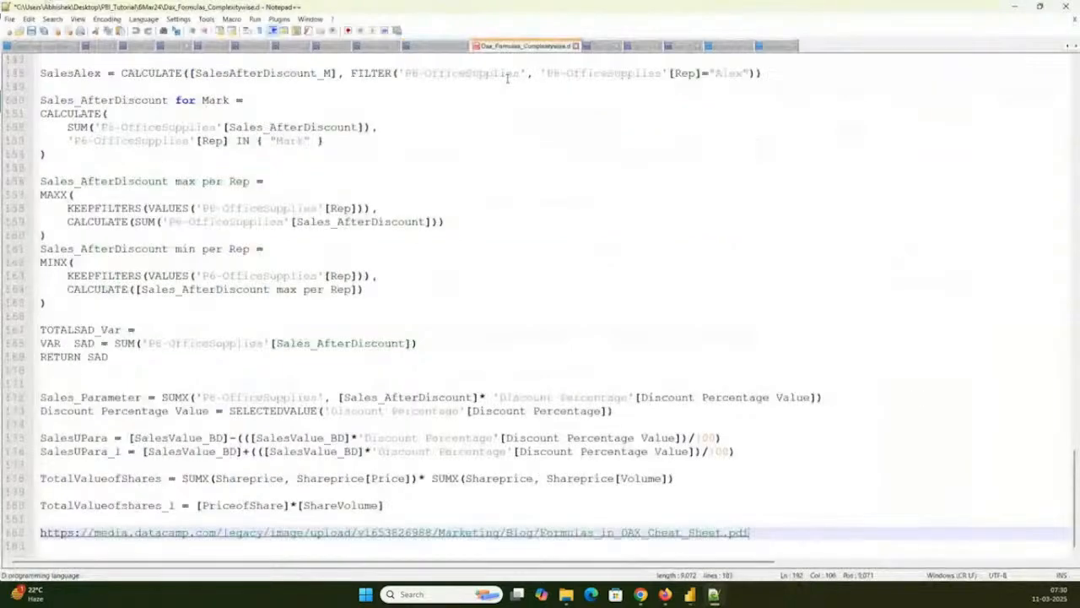
scroll(473, 140, "up", 20)
scroll(474, 141, "up", 20)
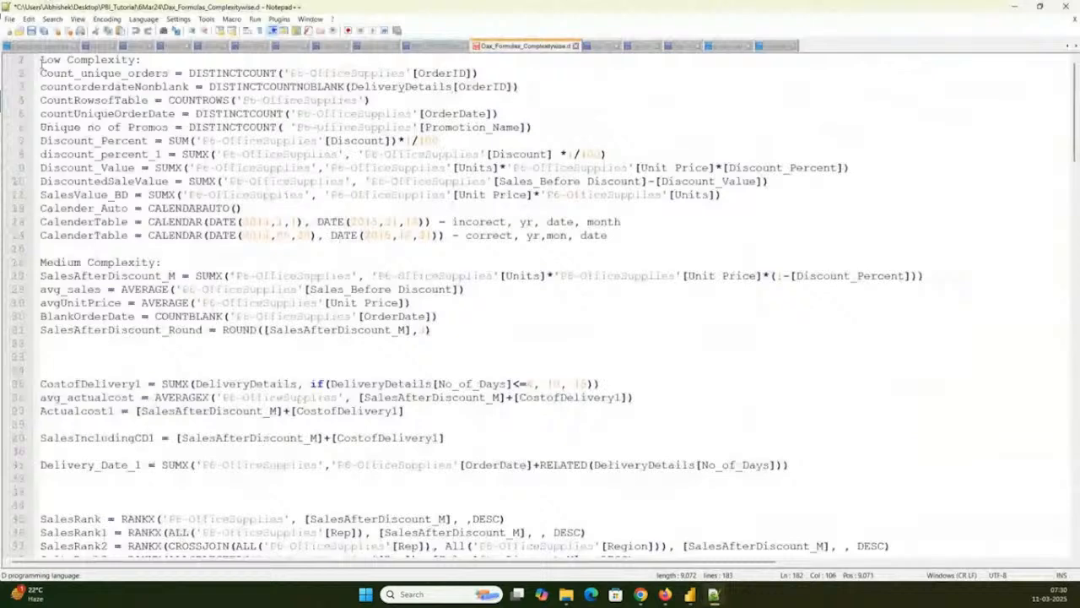
left_click_drag(41, 65, 129, 61)
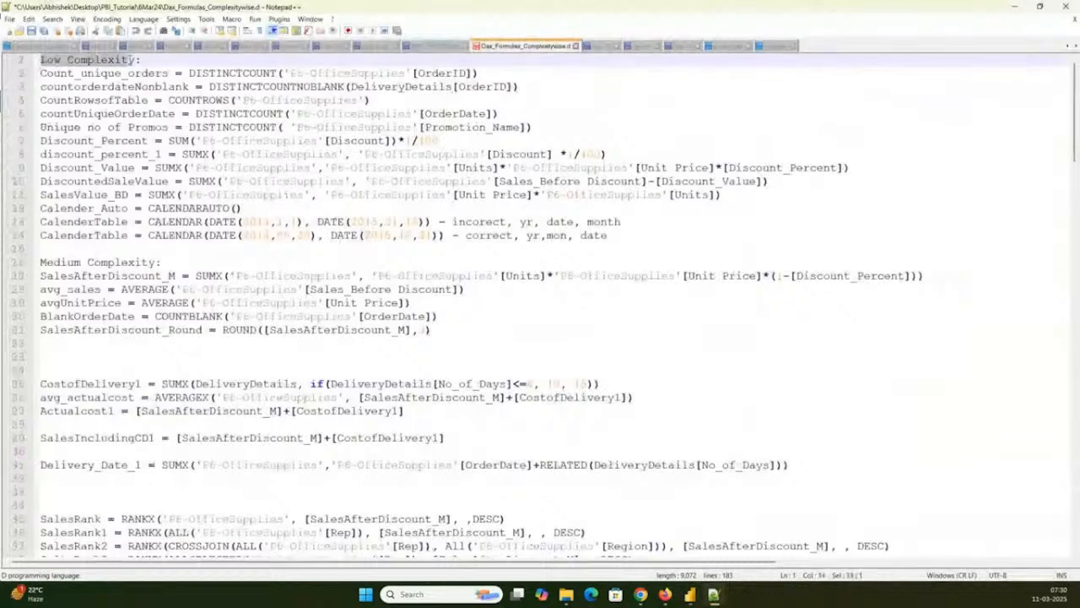
- Highlight the High Complexity heading and the Medium Complexity heading in the DAX formulas file
scroll(133, 204, "down", 15)
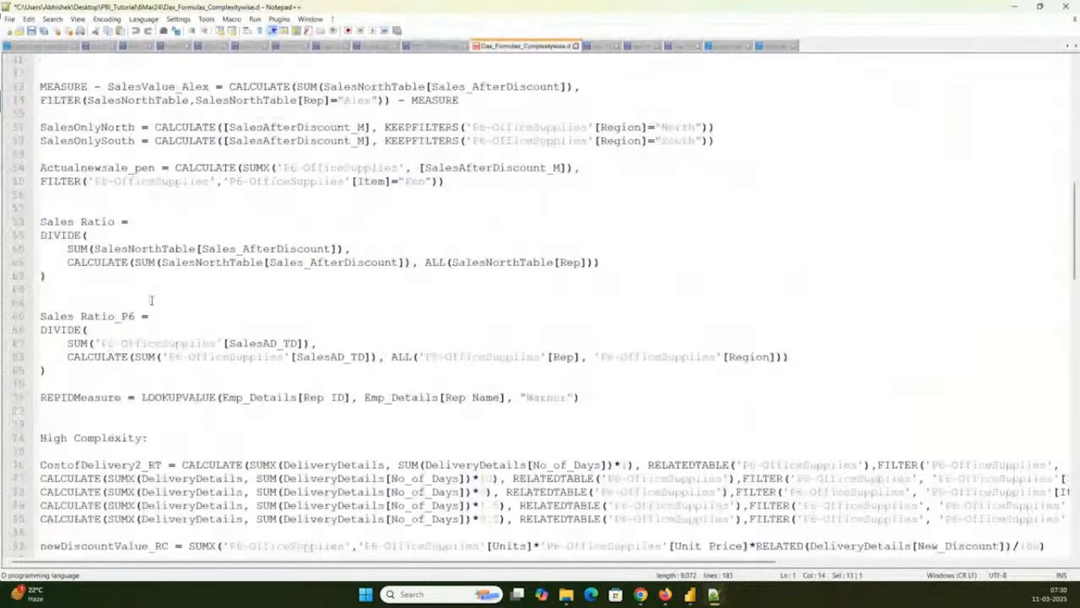
scroll(151, 300, "up", 1)
triple_click(144, 479)
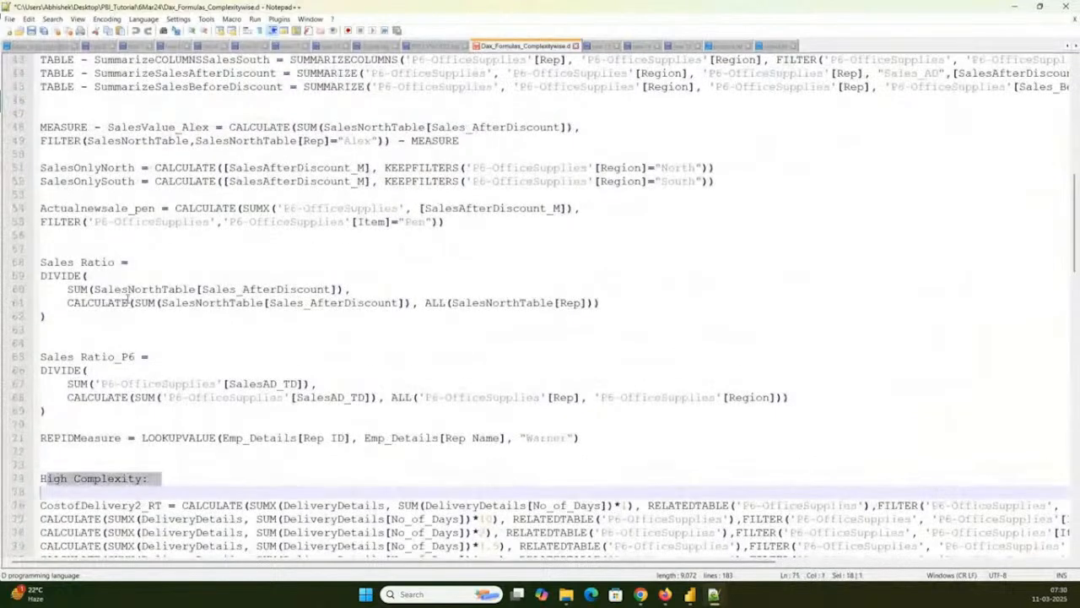
scroll(127, 295, "up", 4)
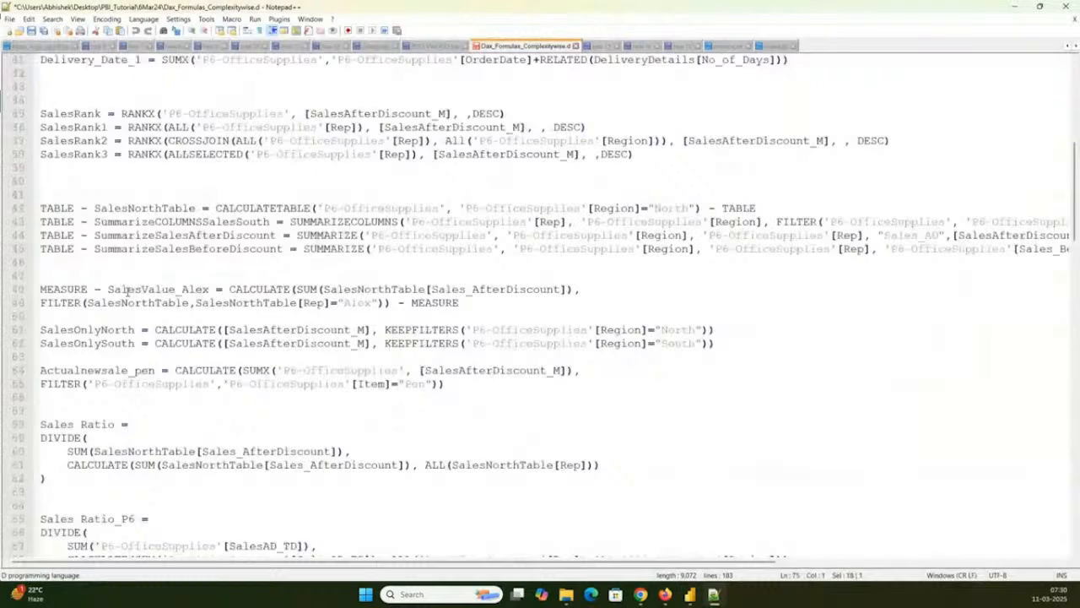
scroll(126, 290, "up", 9)
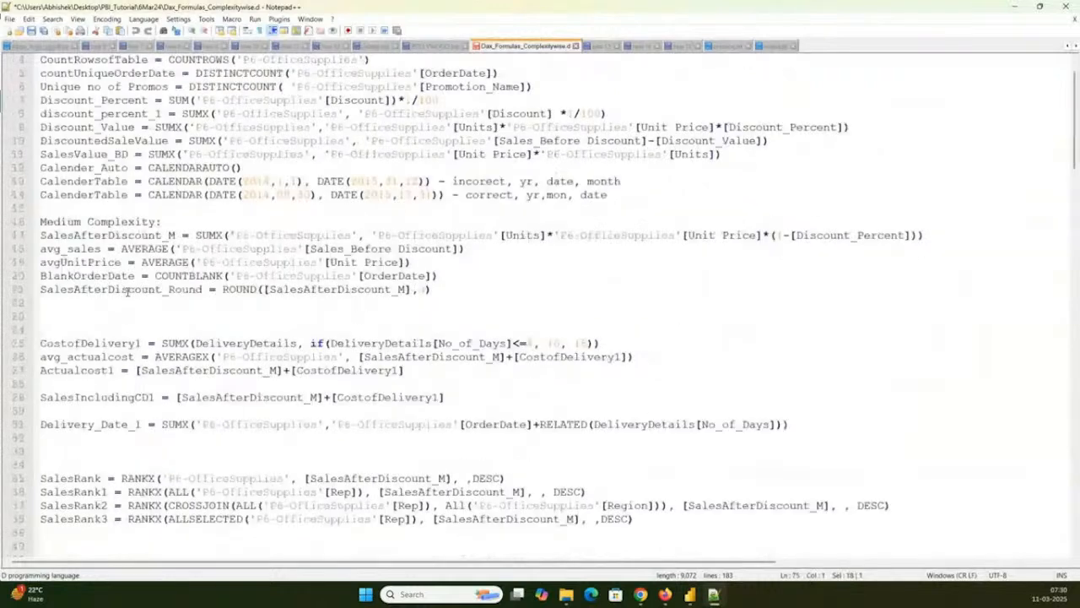
left_click(160, 221)
triple_click(160, 222)
scroll(187, 222, "up", 1)
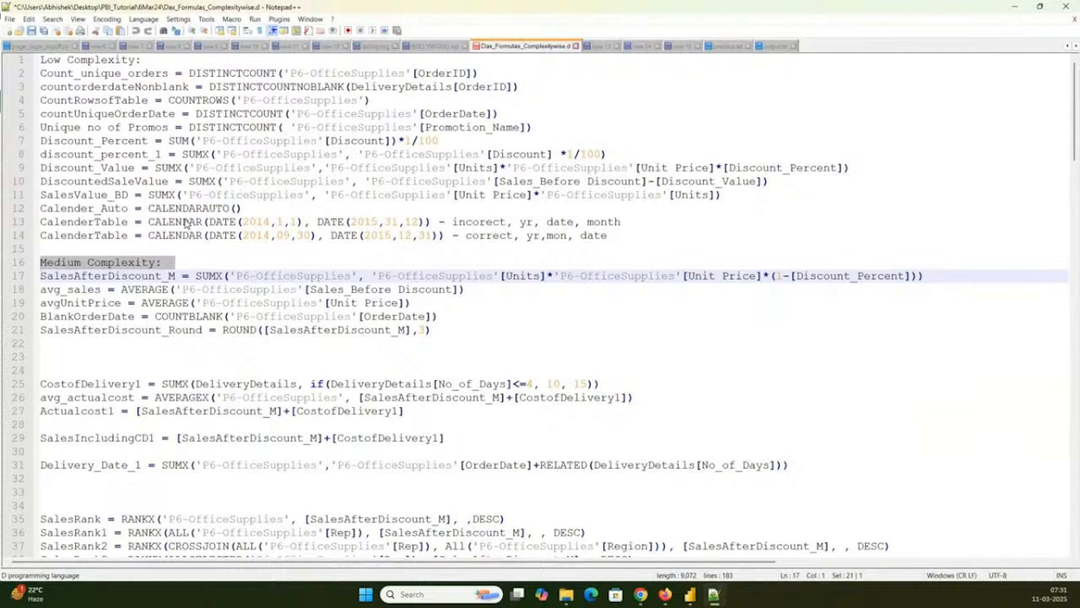
- Look through the DAX formulas down to the cheat sheet link and return to the start of the file
scroll(1077, 209, "down", 7)
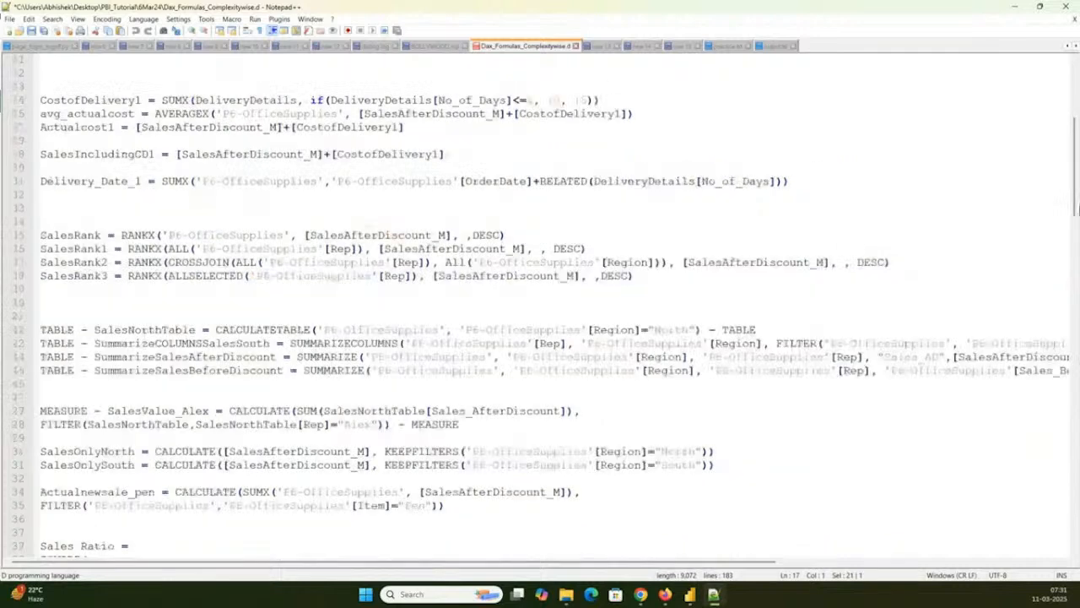
scroll(1077, 209, "down", 20)
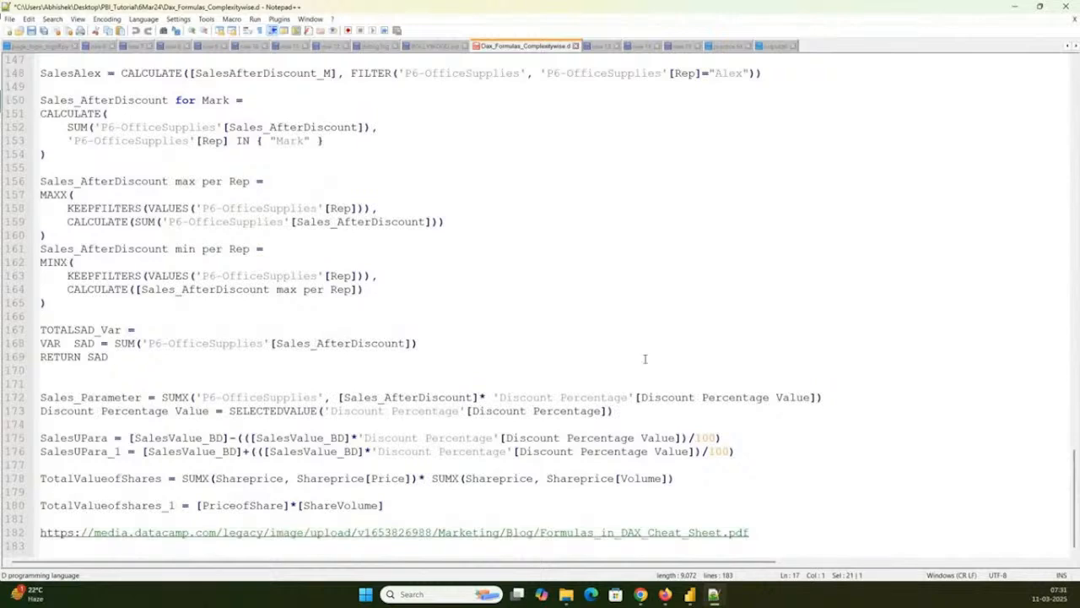
scroll(1068, 454, "up", 1)
left_click_drag(1069, 454, 1059, 78)
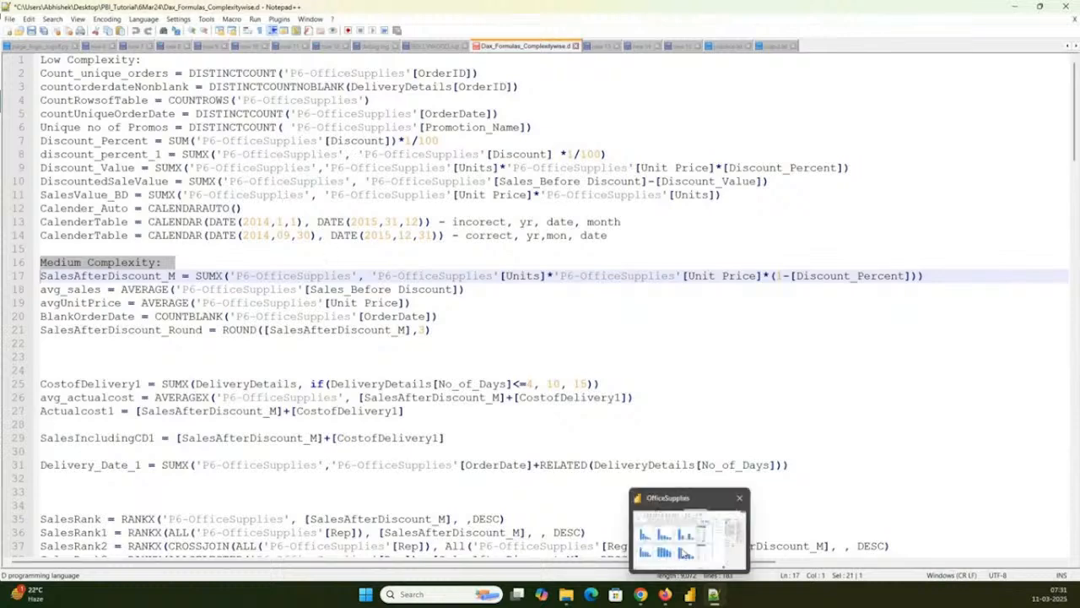
- Switch to the OfficeSupplies report in Power BI, expand MeasureTable, widen the Data pane and look through the measures and fields
left_click(691, 595)
left_click(992, 142)
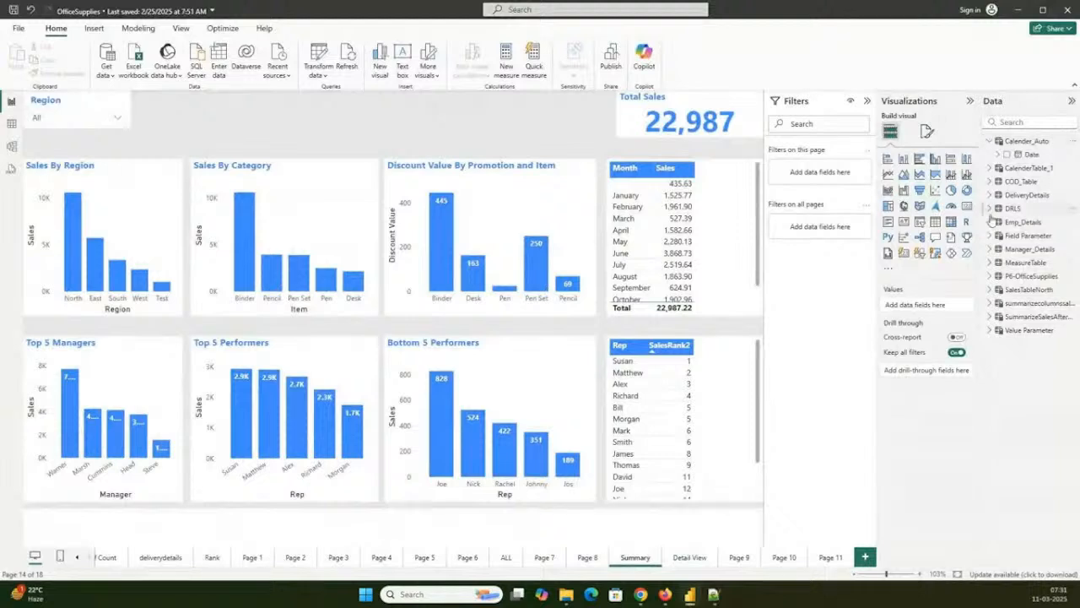
left_click(989, 262)
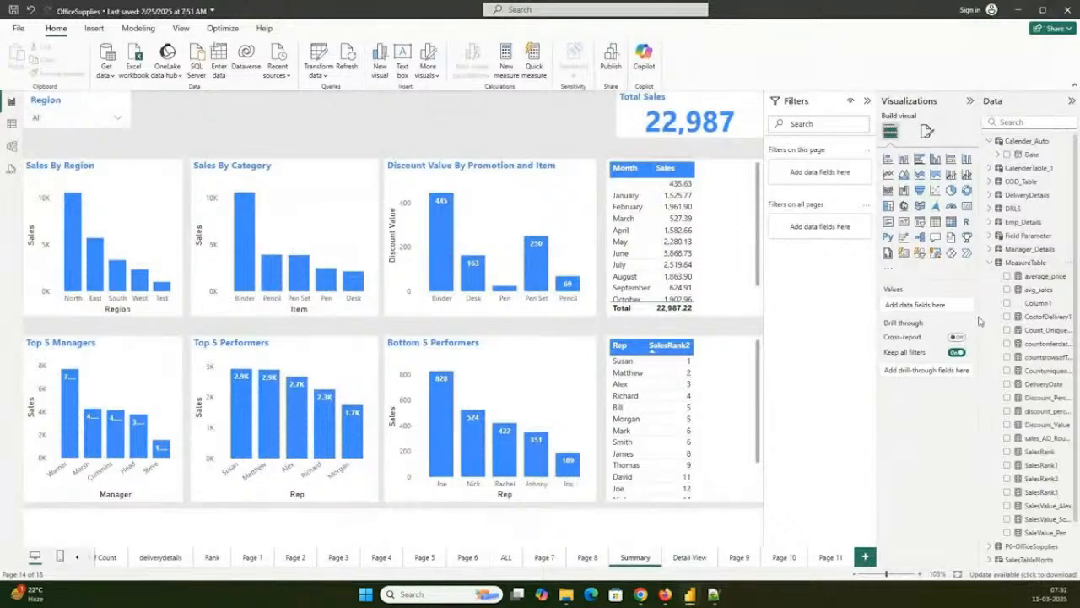
left_click_drag(979, 314, 854, 319)
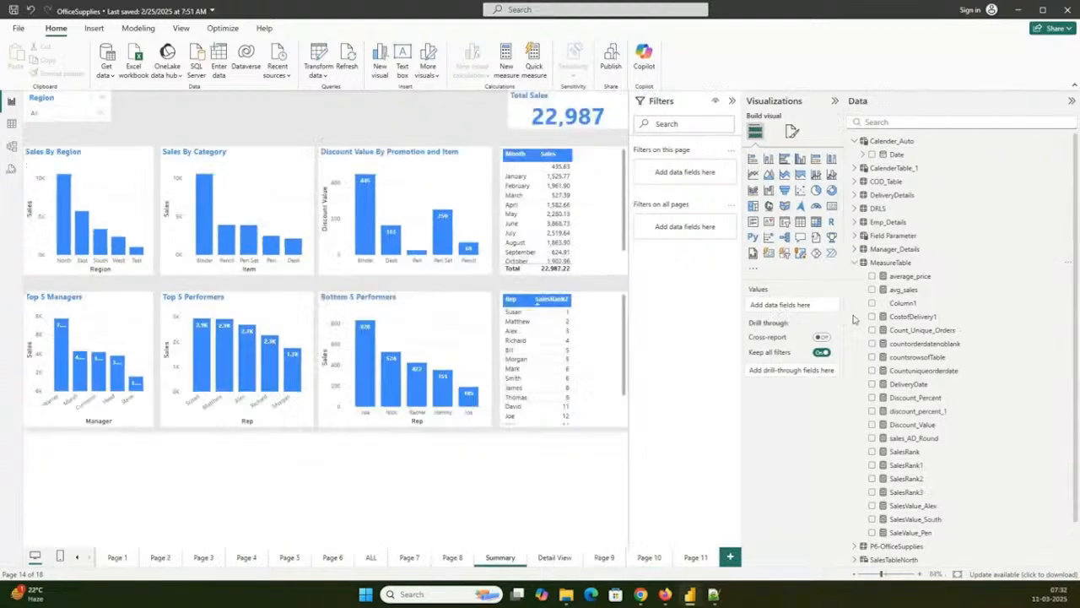
scroll(911, 409, "down", 15)
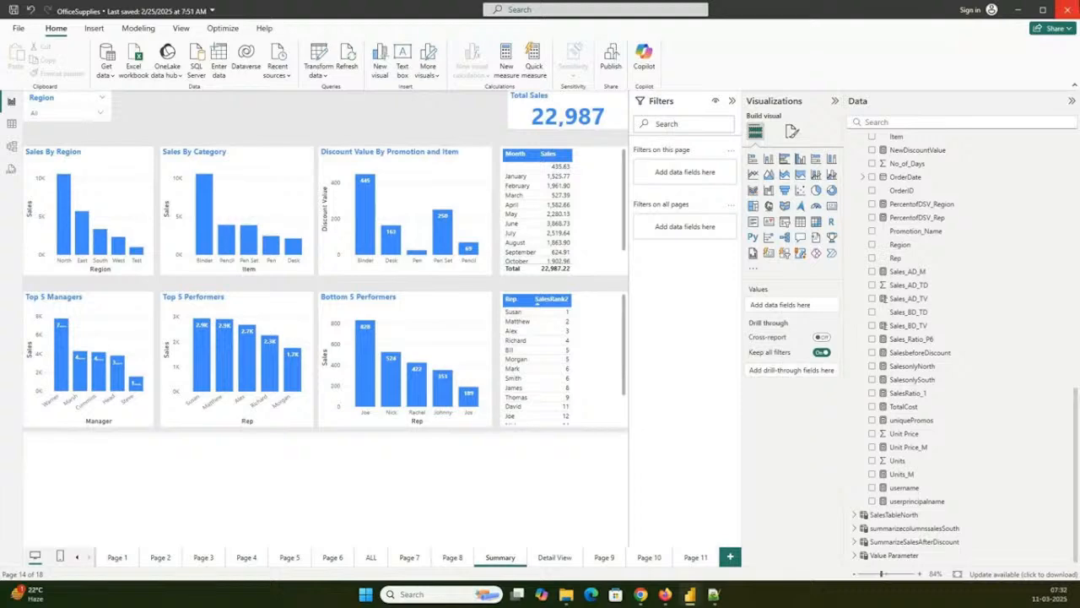
- Close the OfficeSupplies report and open Python_Sample_2.pbix from the 12Sep24 folder in File Explorer
left_click(1067, 9)
left_click(586, 316)
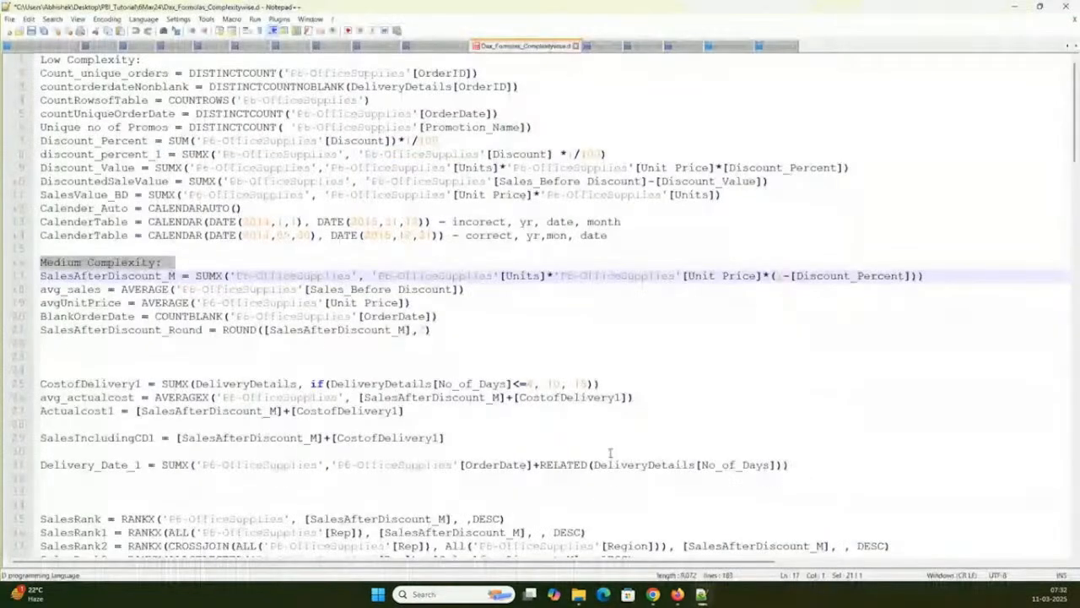
left_click(579, 594)
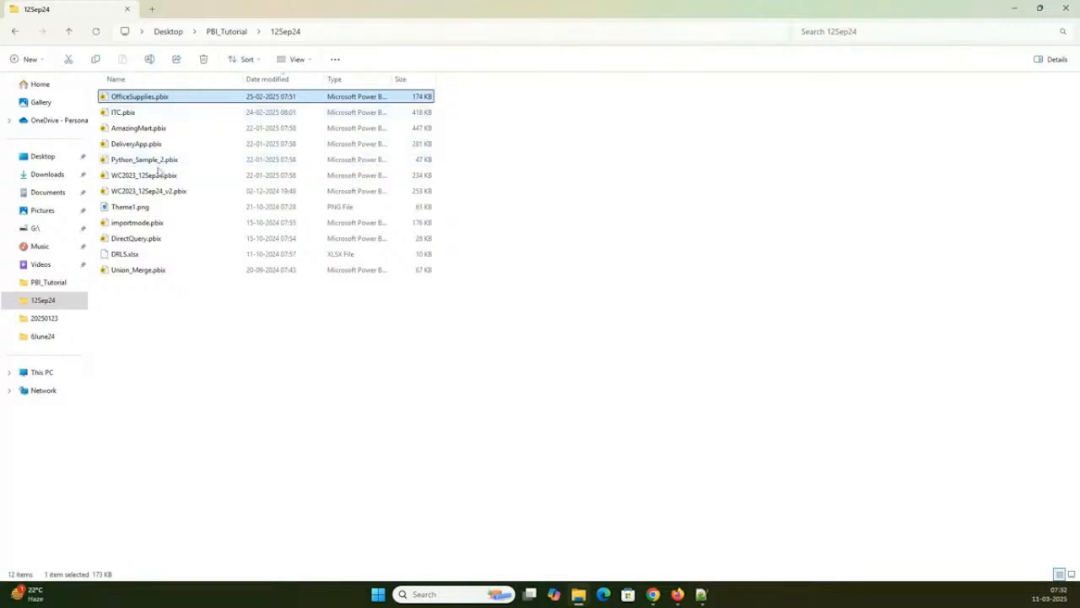
left_click(151, 170)
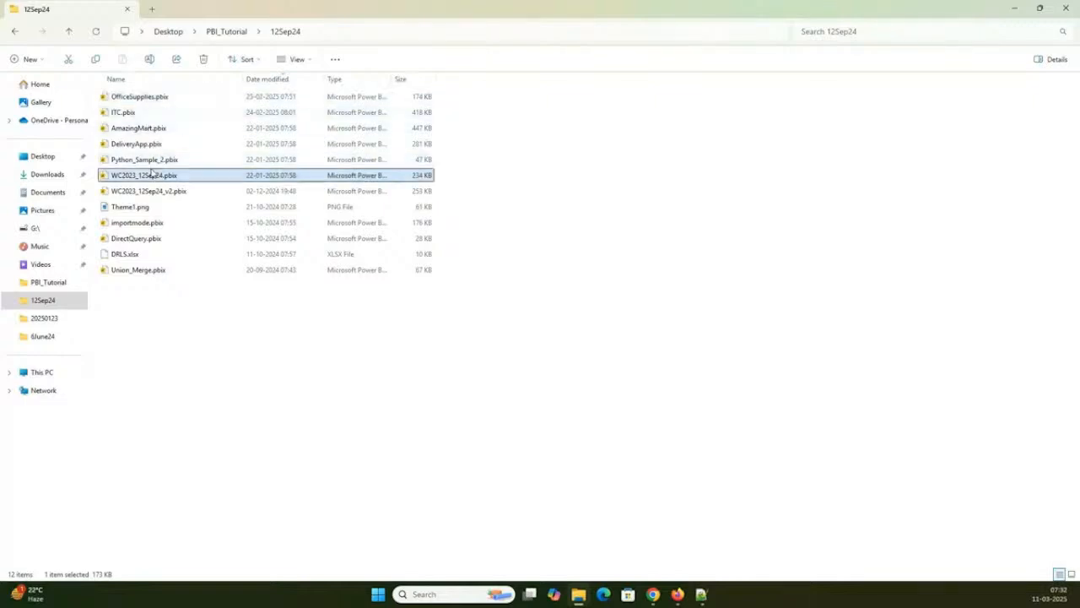
left_click(152, 166)
double_click(152, 166)
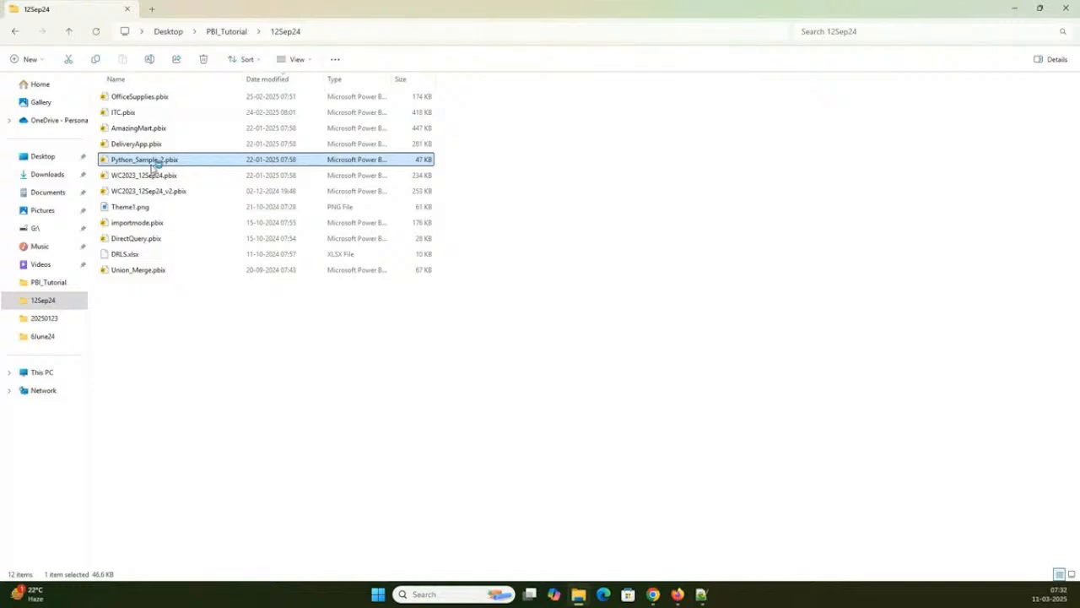
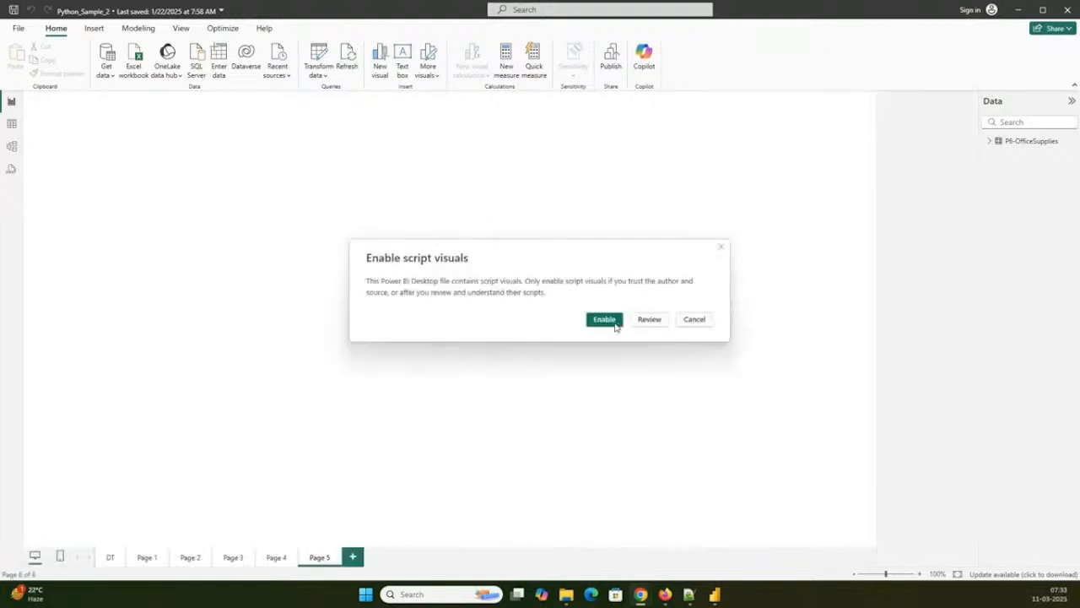
- Enable script visuals in the report and show the Python script behind the Region and SaleValue scatter plot on Page 1
left_click(614, 322)
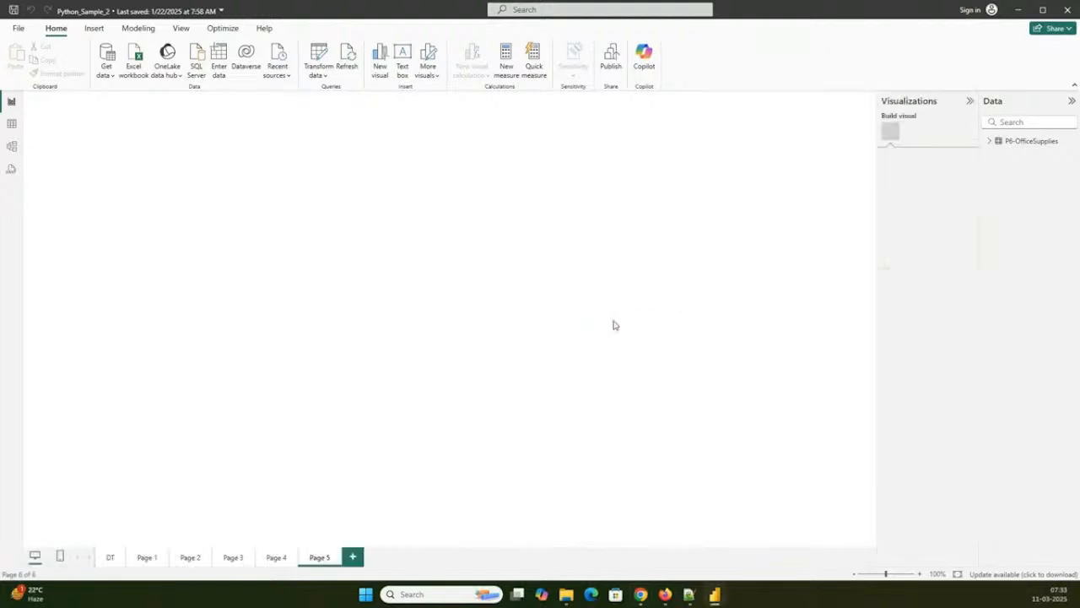
left_click(110, 558)
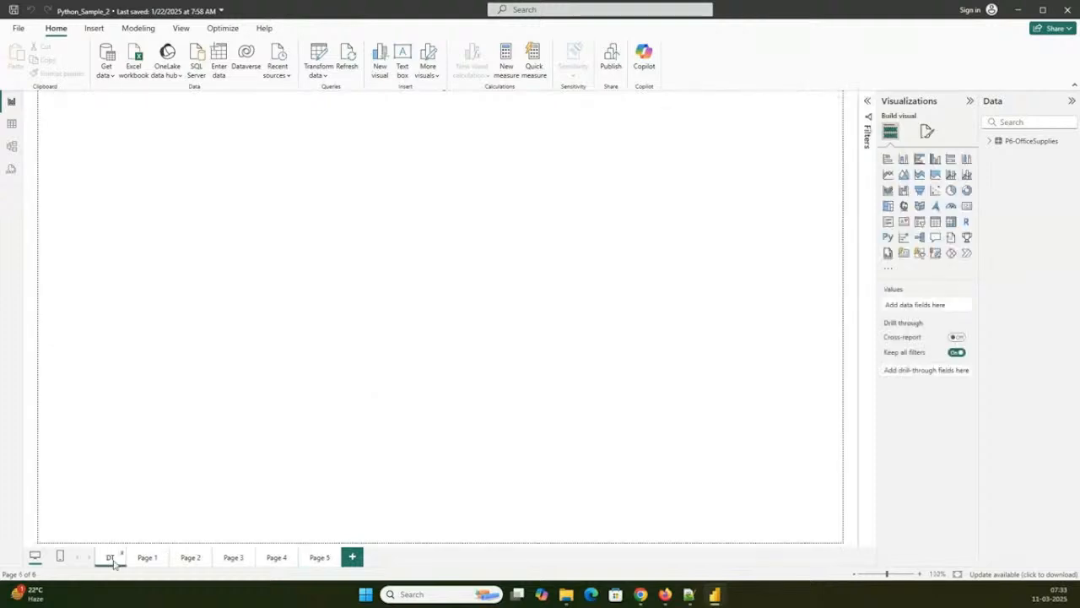
left_click(142, 561)
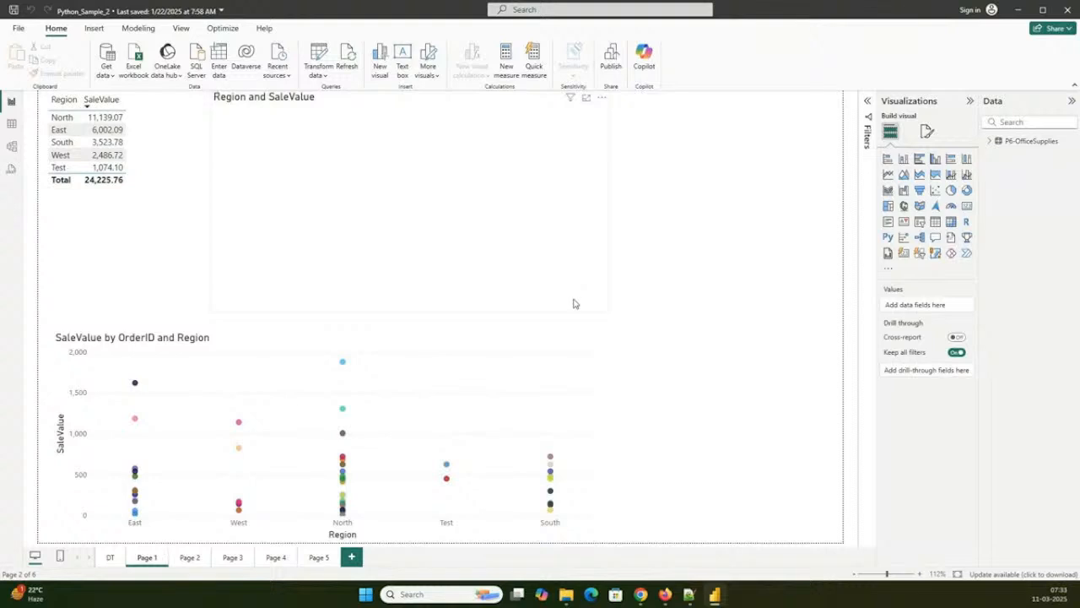
left_click(574, 302)
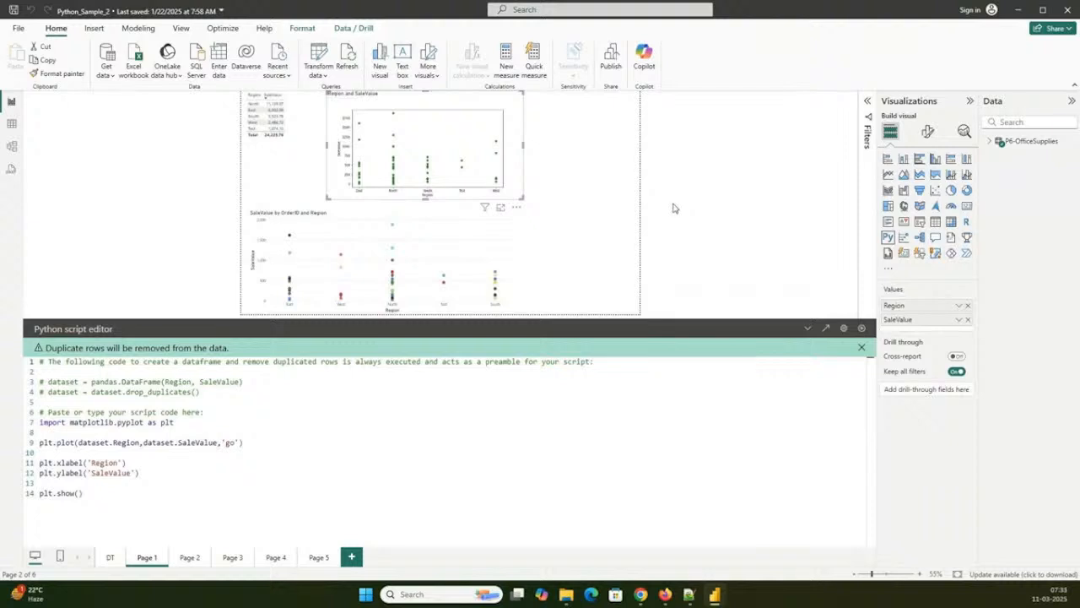
left_click(751, 195)
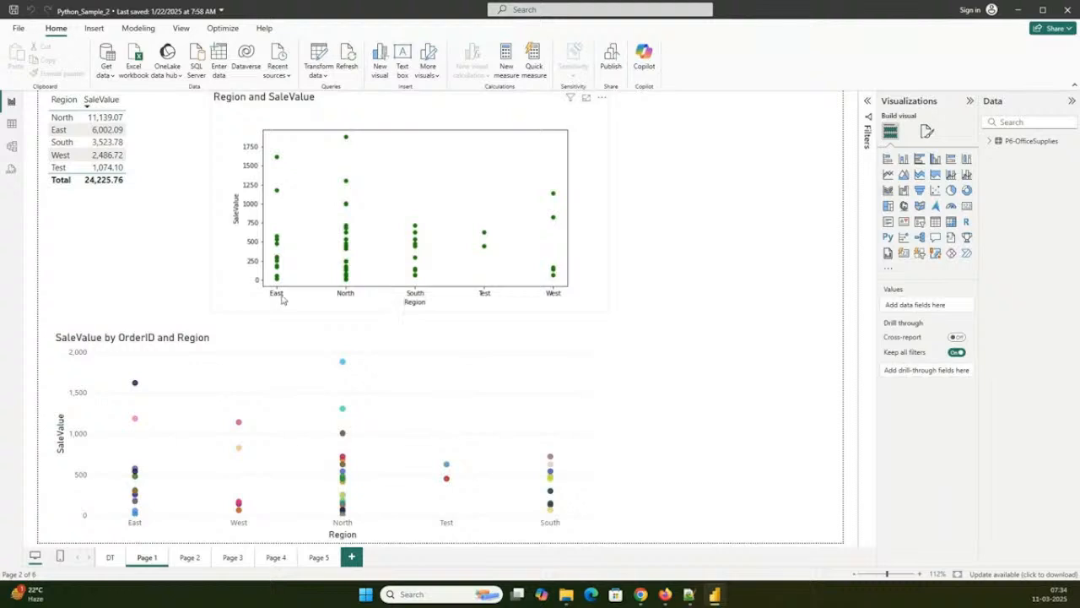
left_click(283, 295)
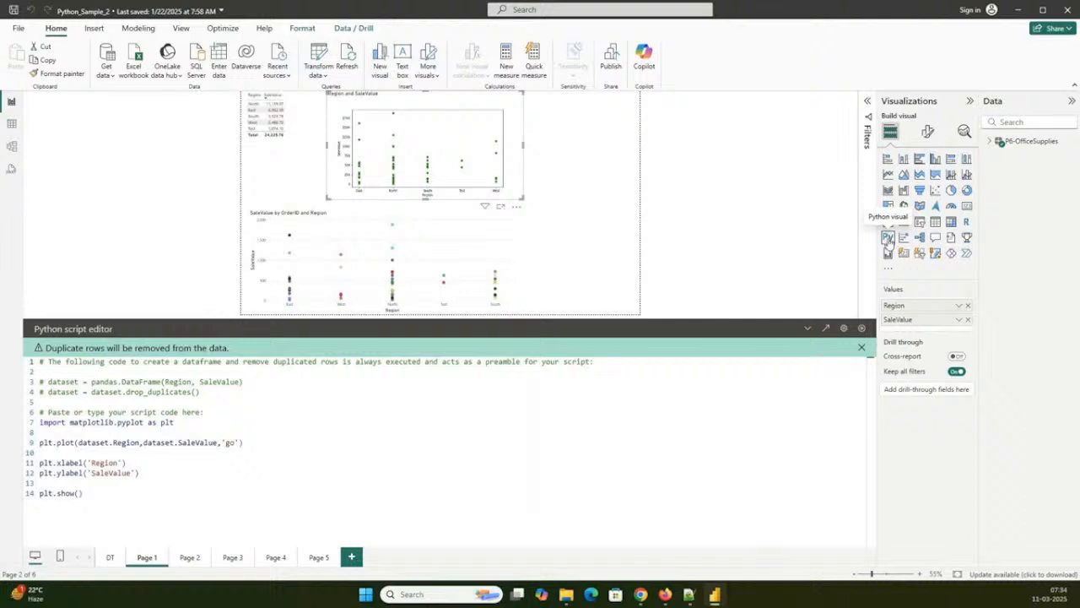
- Show the Python script behind the Region and SaleValue violin plot on Page 2
left_click(218, 561)
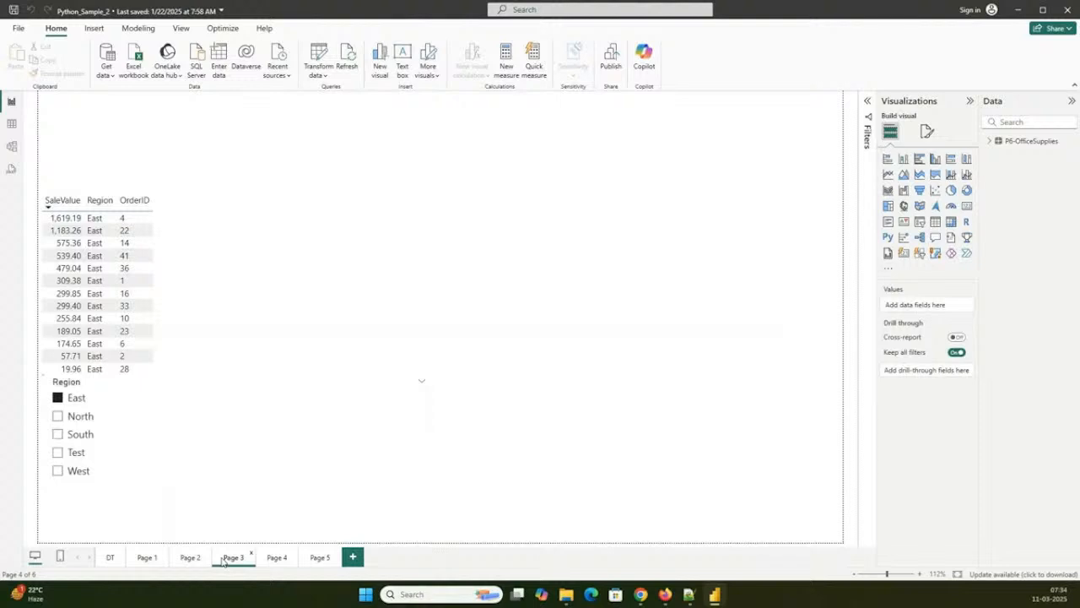
left_click(190, 564)
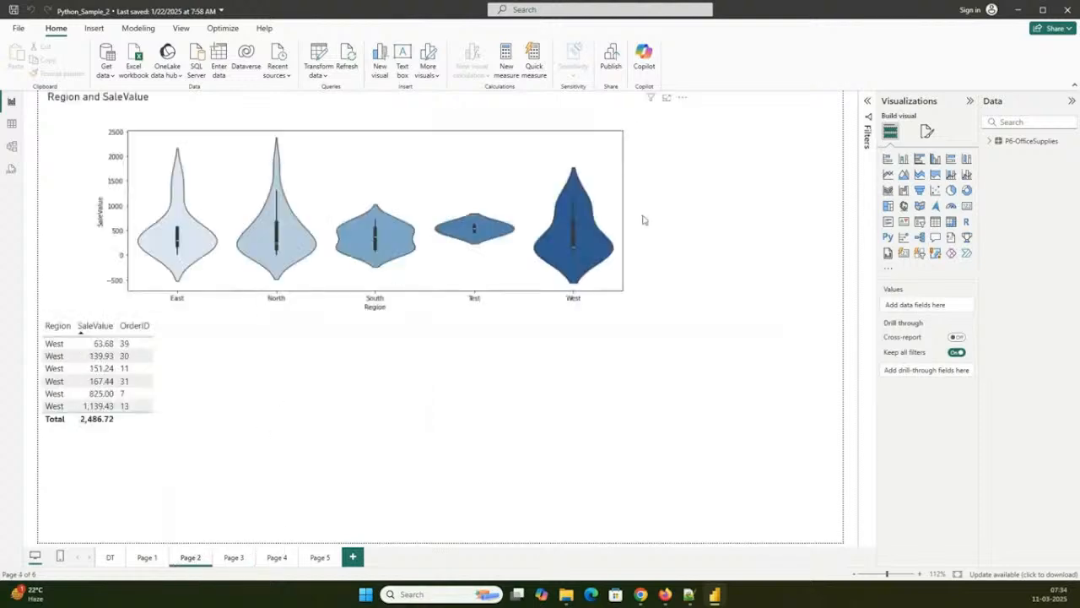
left_click(500, 211)
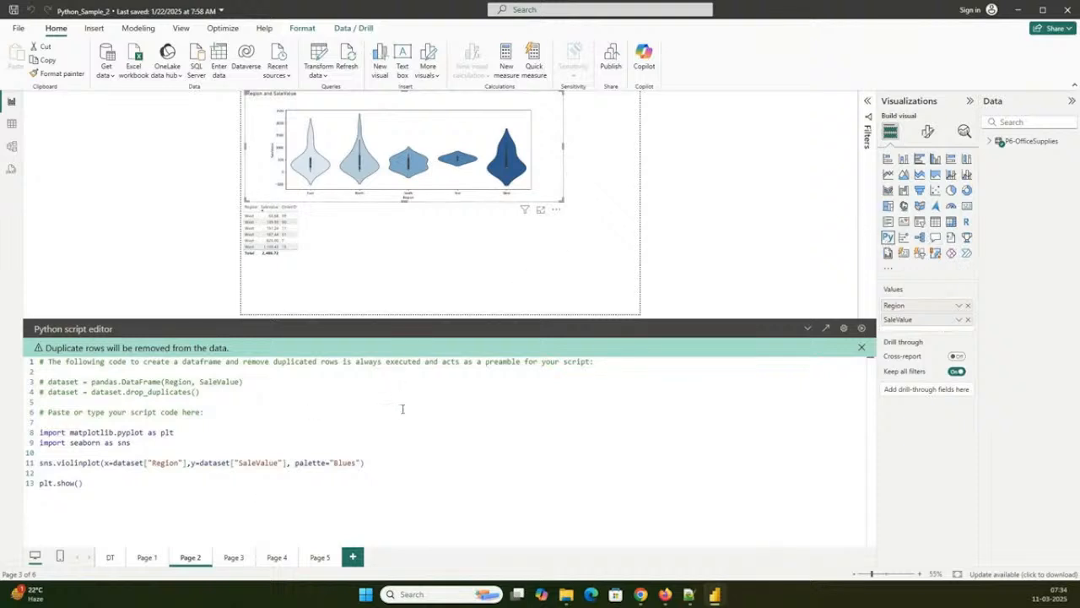
- Look through the remaining report pages and show the Python script behind the pair plot on Page 4
left_click(234, 560)
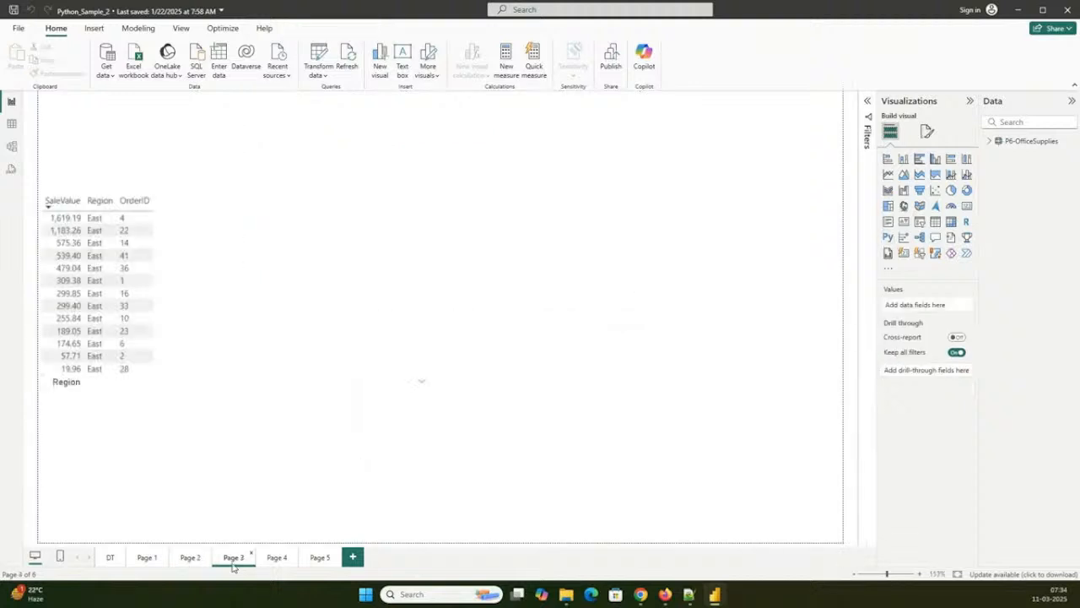
left_click(319, 560)
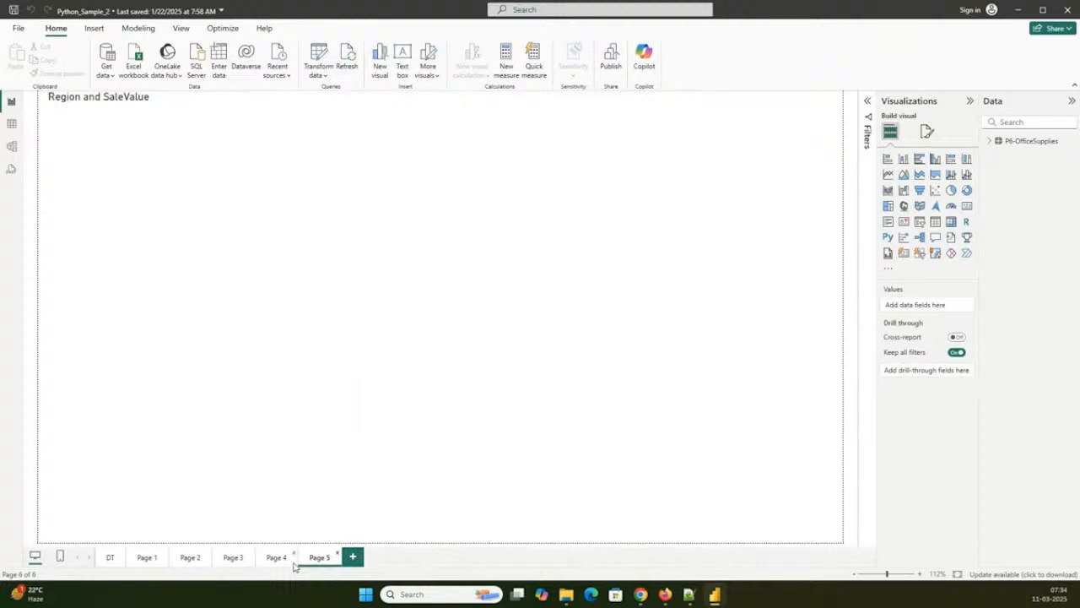
left_click(292, 563)
left_click(708, 356)
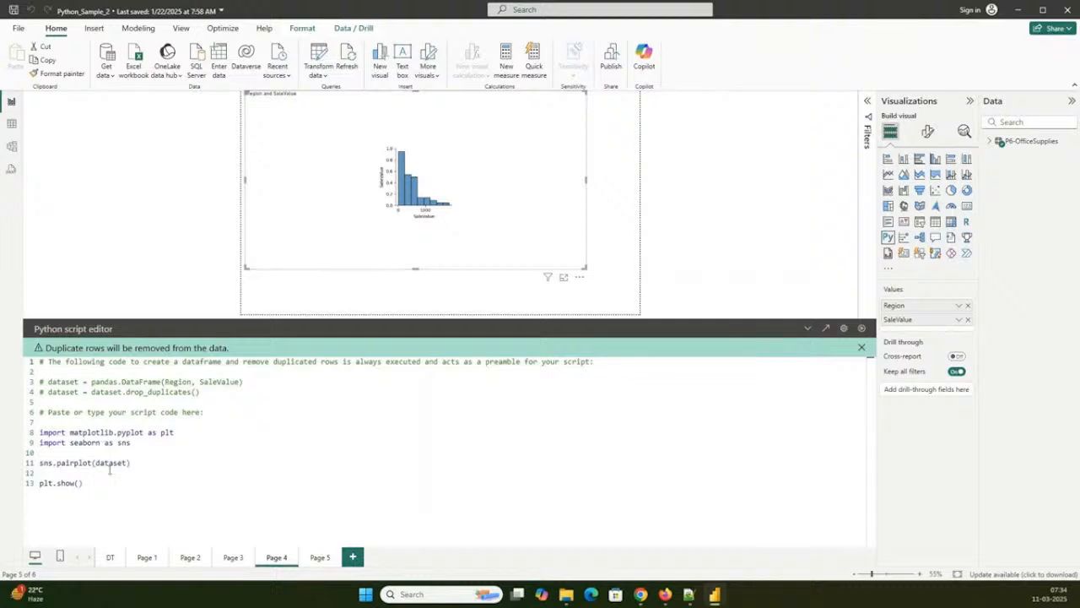
- View Page 3, select its table of SaleValue, Region and OrderID, and return to the violin plot on Page 2
left_click(303, 560)
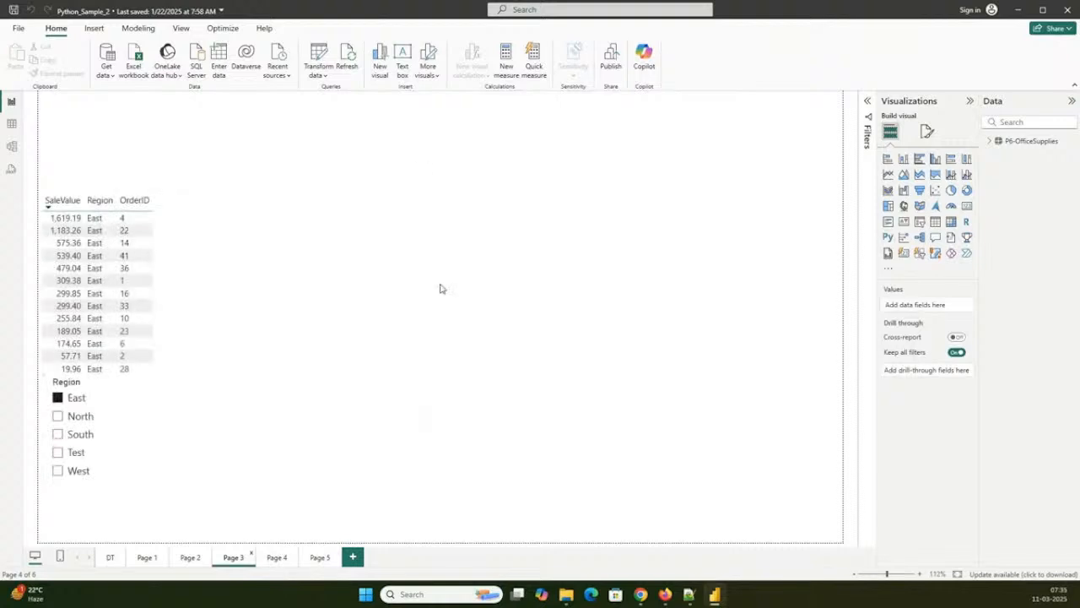
left_click(393, 287)
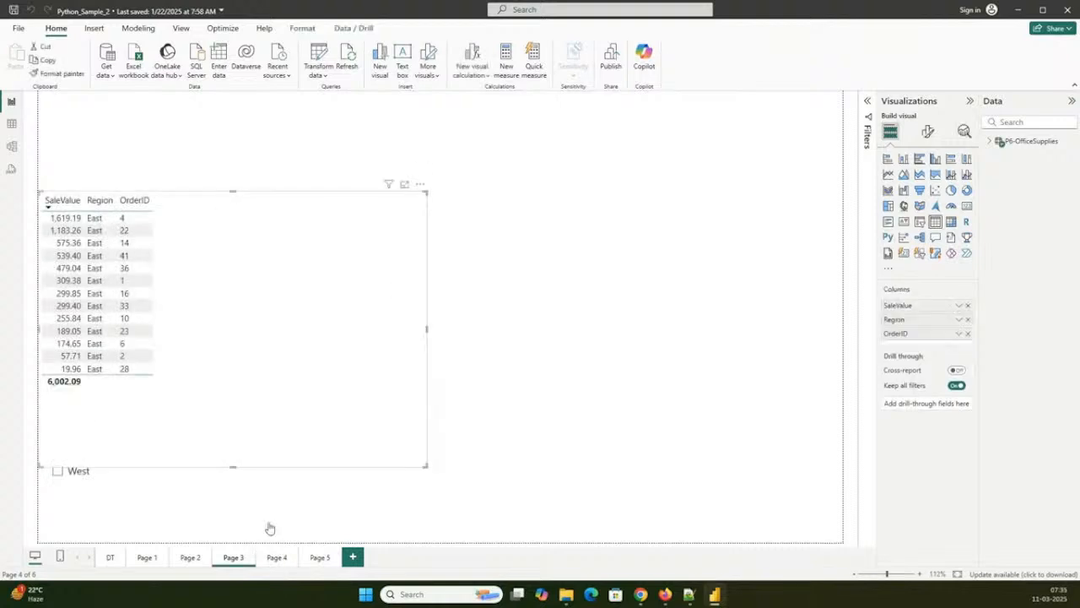
left_click(196, 559)
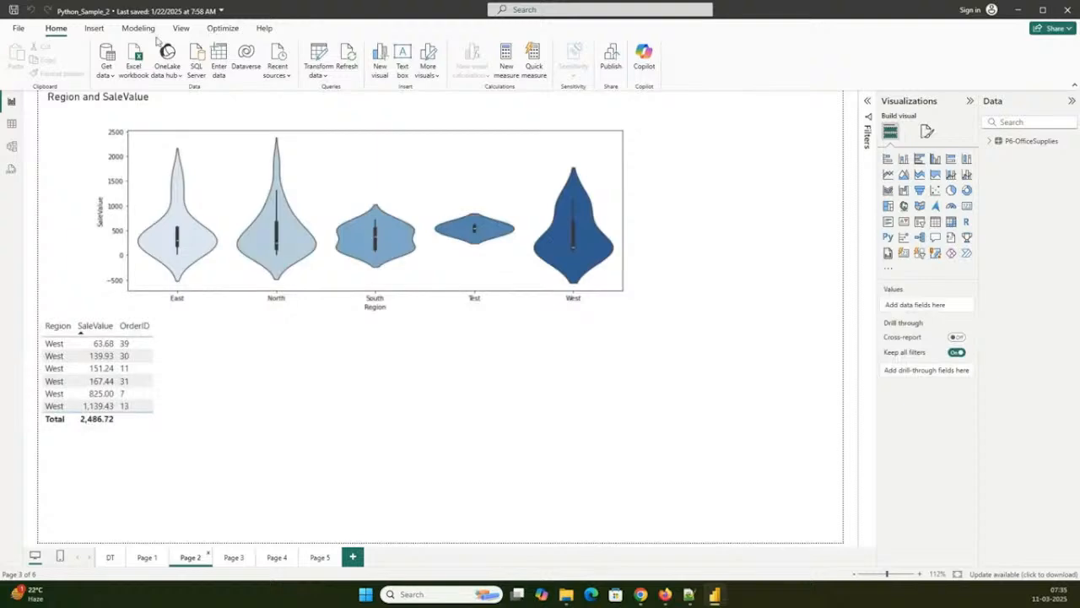
left_click(94, 28)
left_click(18, 28)
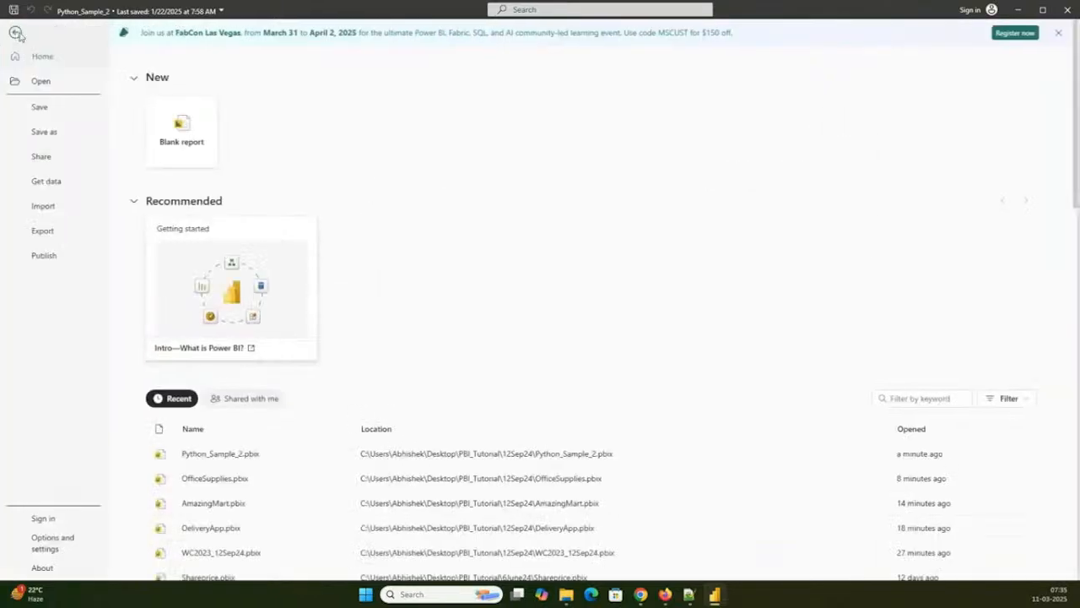
left_click(16, 33)
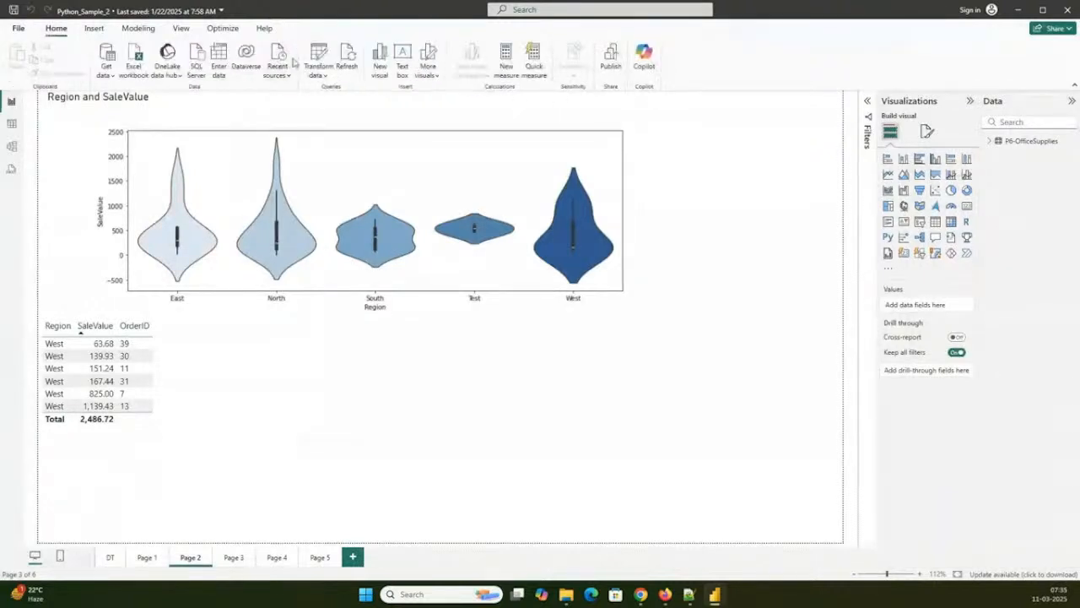
- Open the Power Query Editor, examine the Run Python script command and the applied Run Python script step, and close the editor
left_click(319, 62)
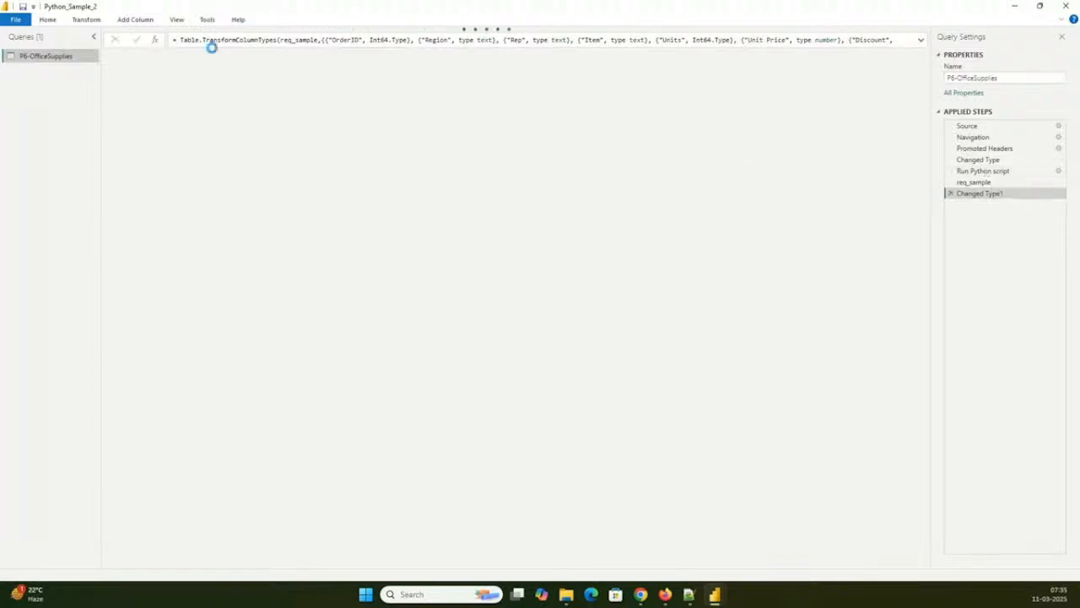
left_click(56, 19)
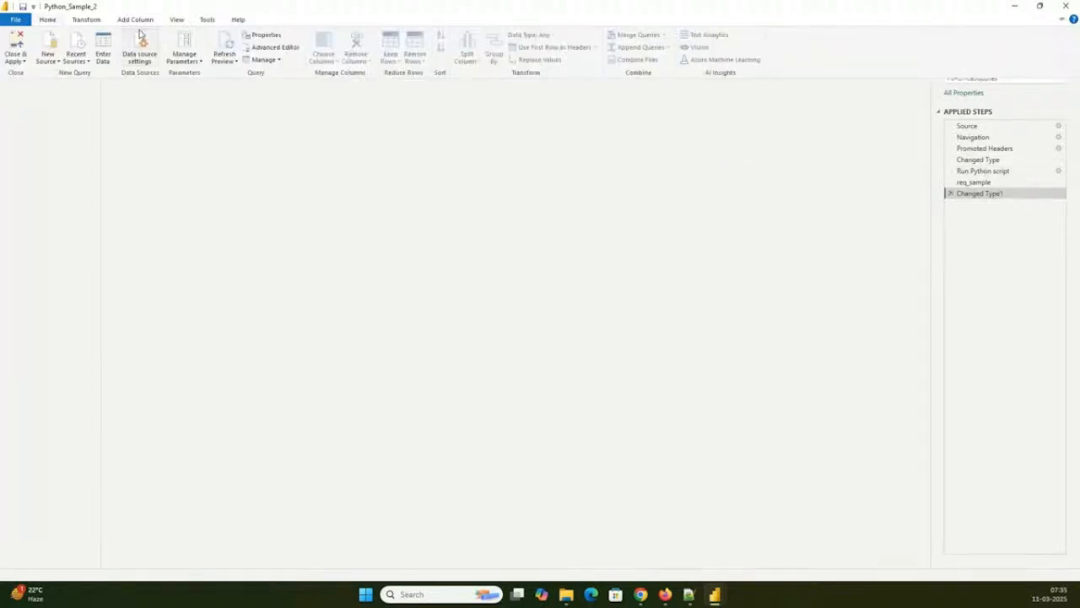
left_click(95, 23)
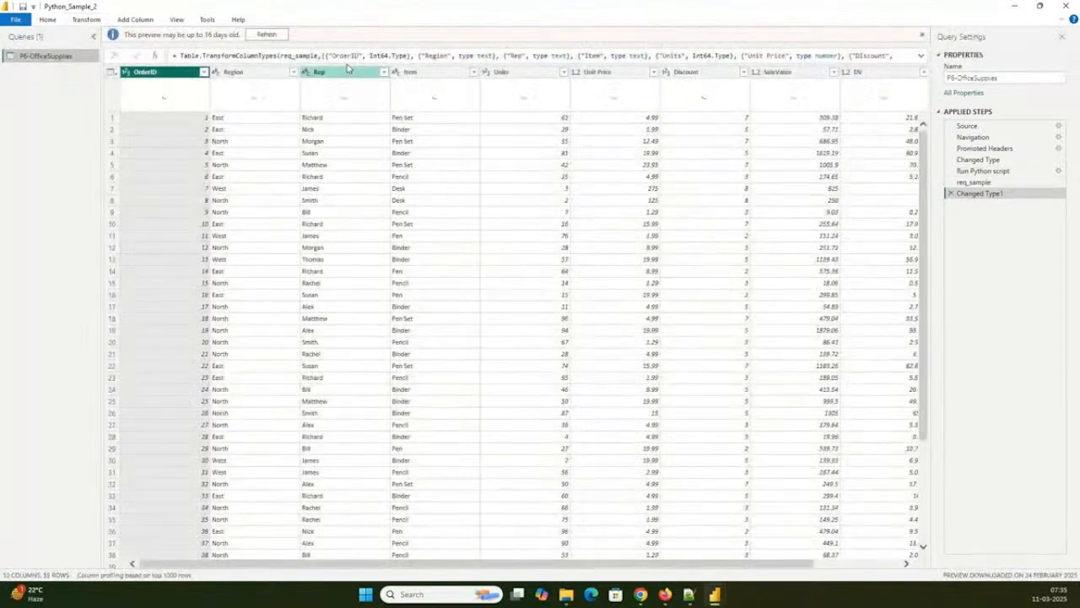
left_click(49, 19)
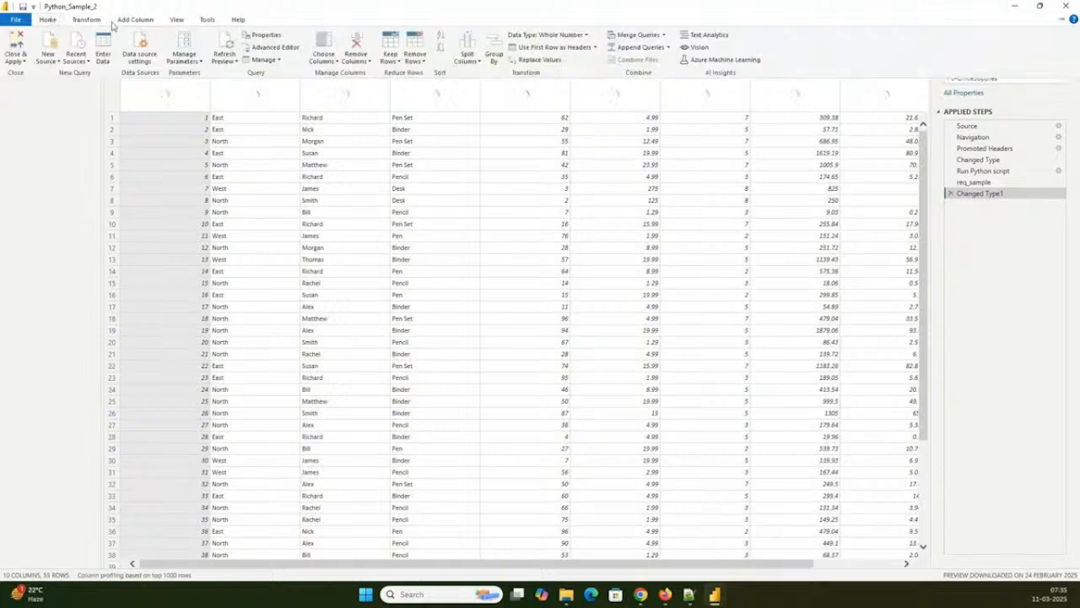
left_click(88, 19)
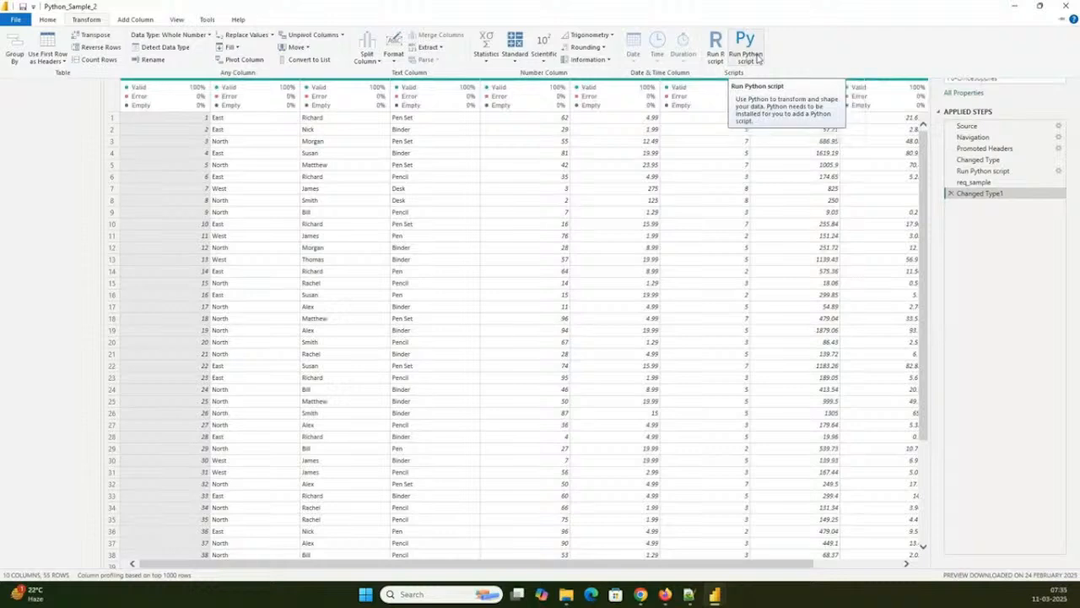
left_click(983, 172)
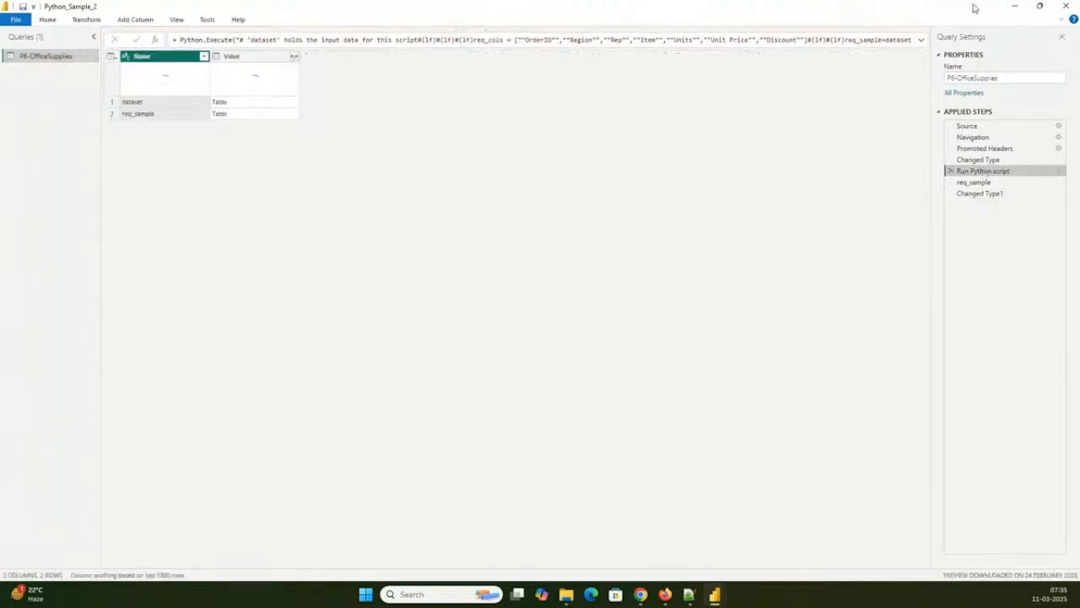
left_click(1072, 6)
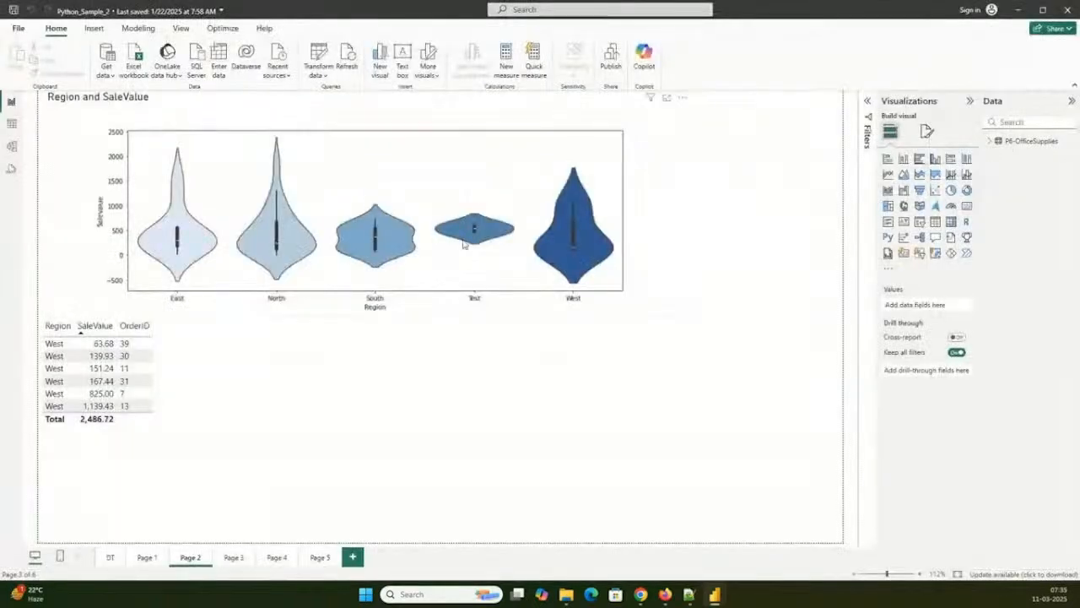
- Close the Python_Sample_2 report and launch Jupyter Notebook
left_click(1073, 7)
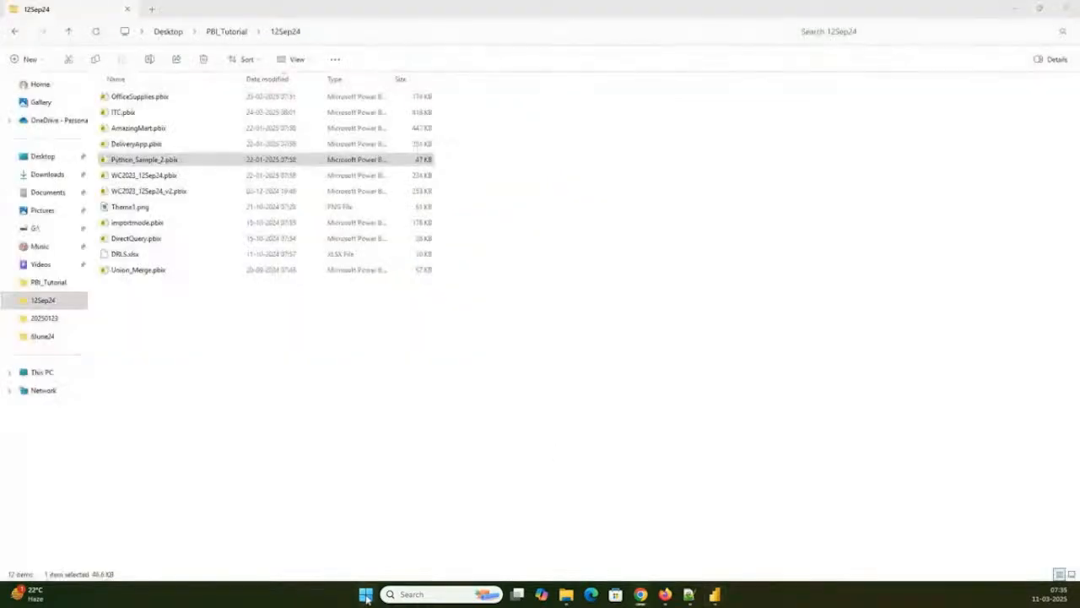
left_click(366, 596)
left_click(365, 596)
left_click(366, 595)
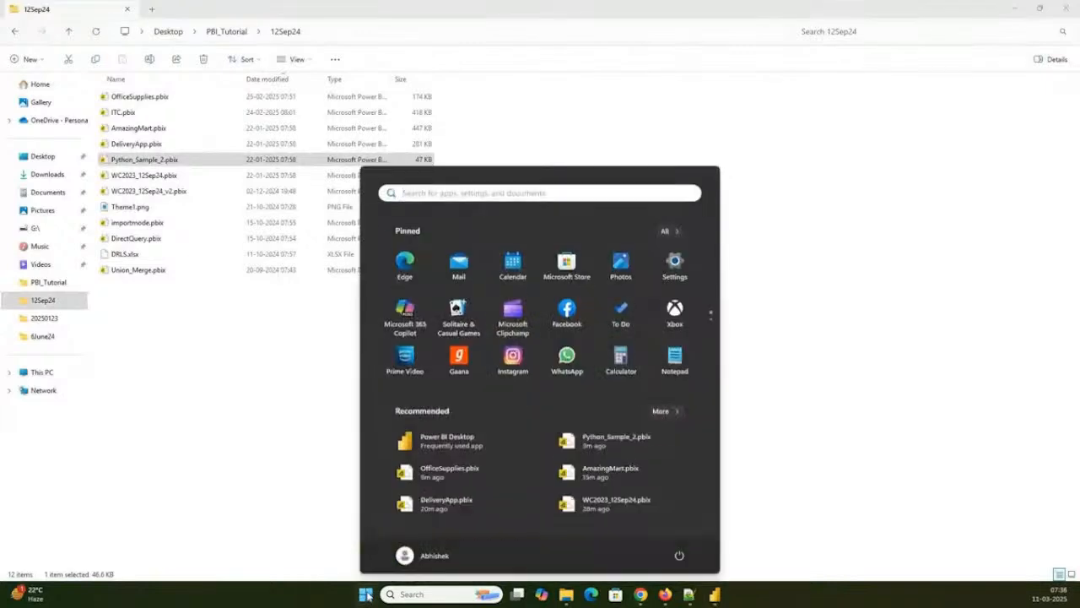
type("j")
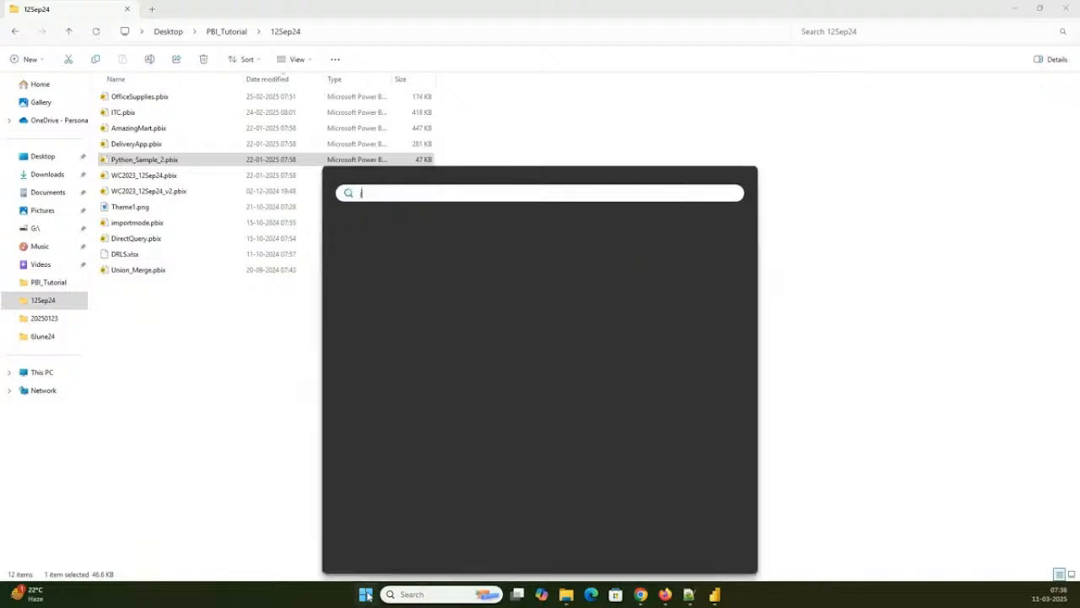
type("u")
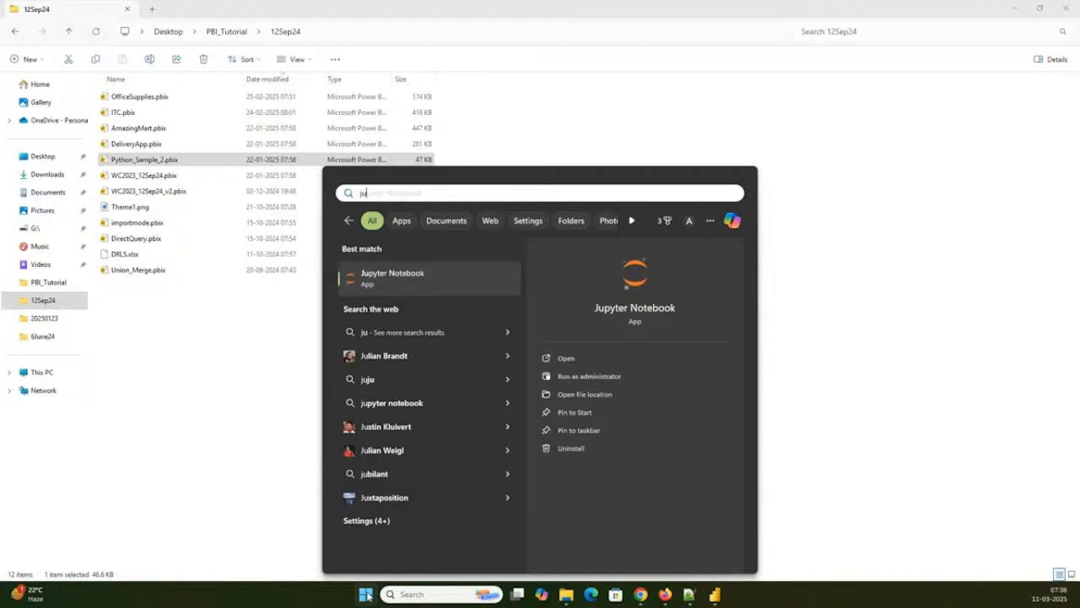
key("Return")
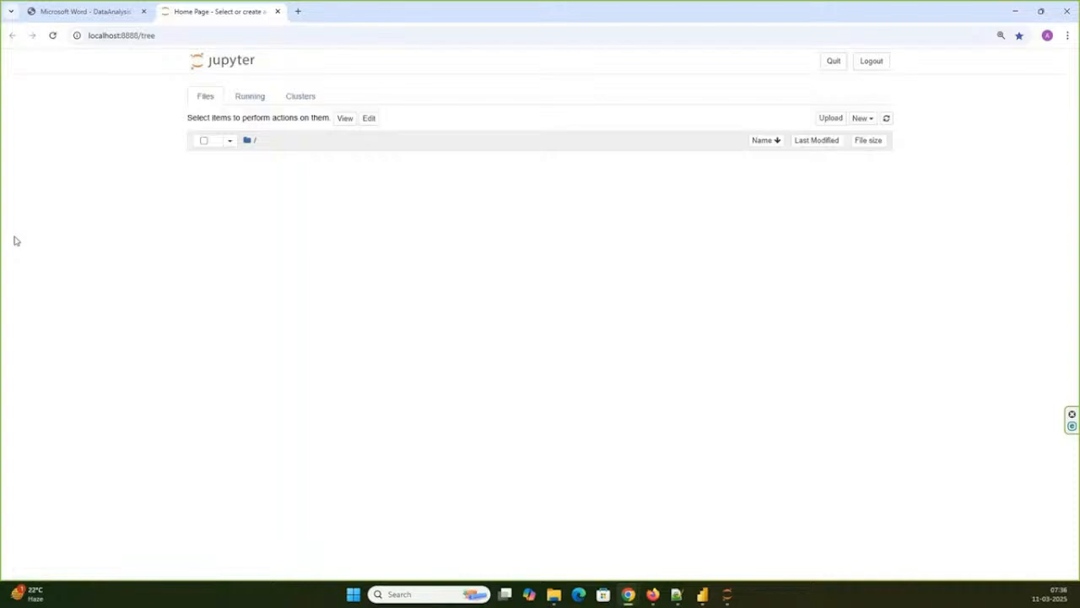
- Sort the Jupyter file list by last modified, newest first, and open the KB_Session_2.ipynb notebook
left_click(824, 142)
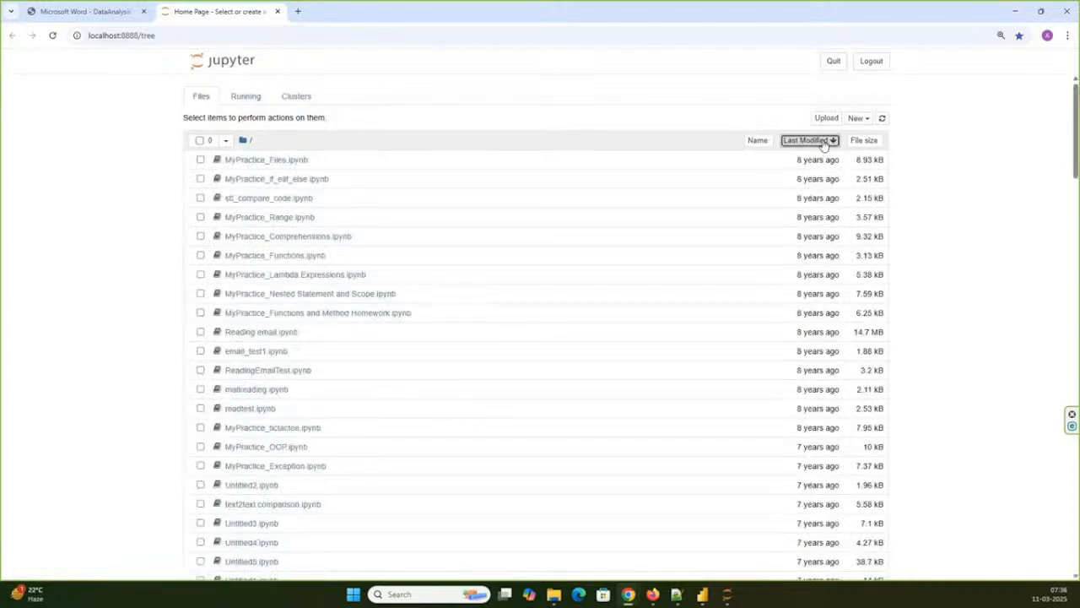
left_click(824, 143)
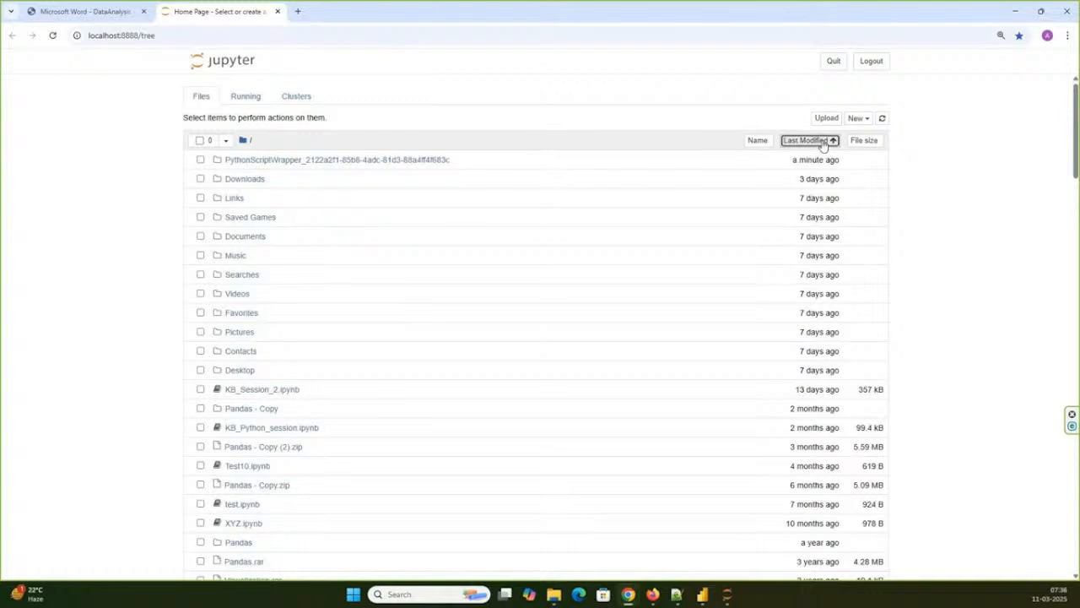
left_click(272, 390)
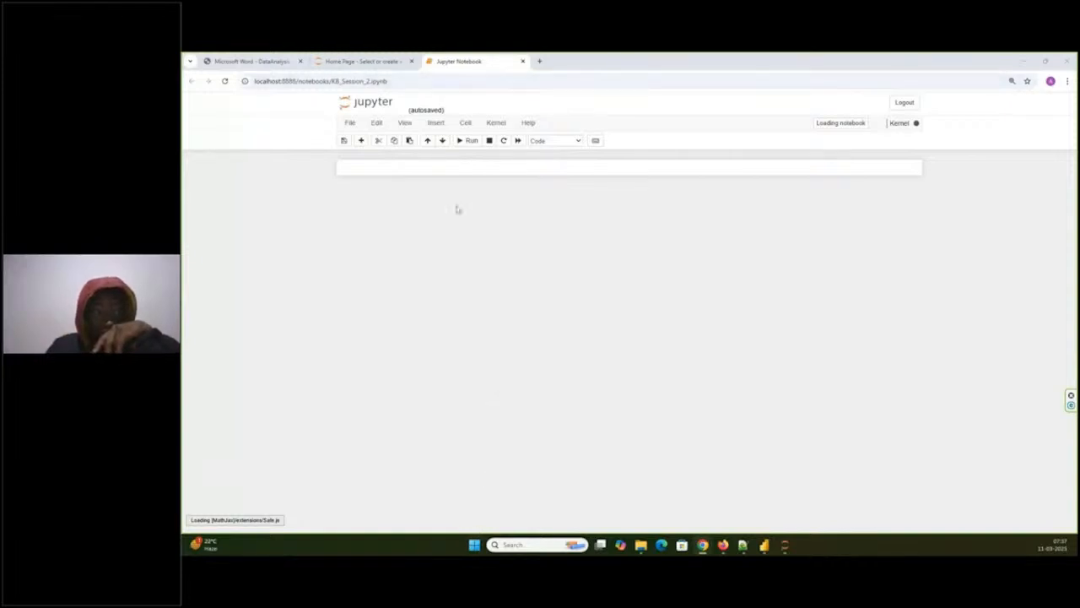
- Return to the Jupyter file list, open the Pandas - Copy folder and sort its files by last modified, newest first
left_click(398, 61)
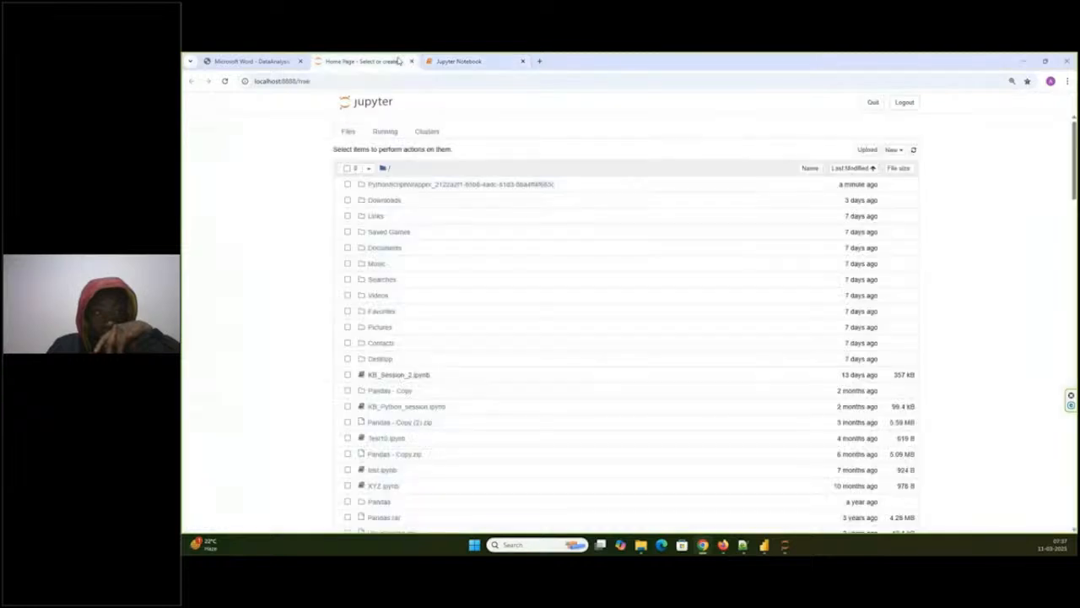
left_click(397, 389)
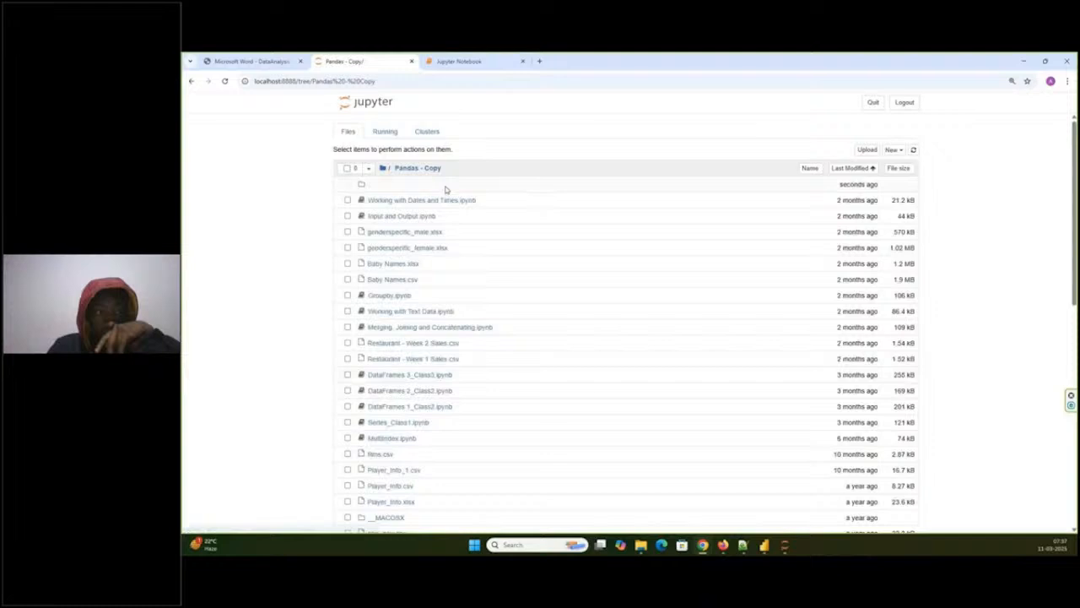
left_click(852, 168)
left_click(854, 169)
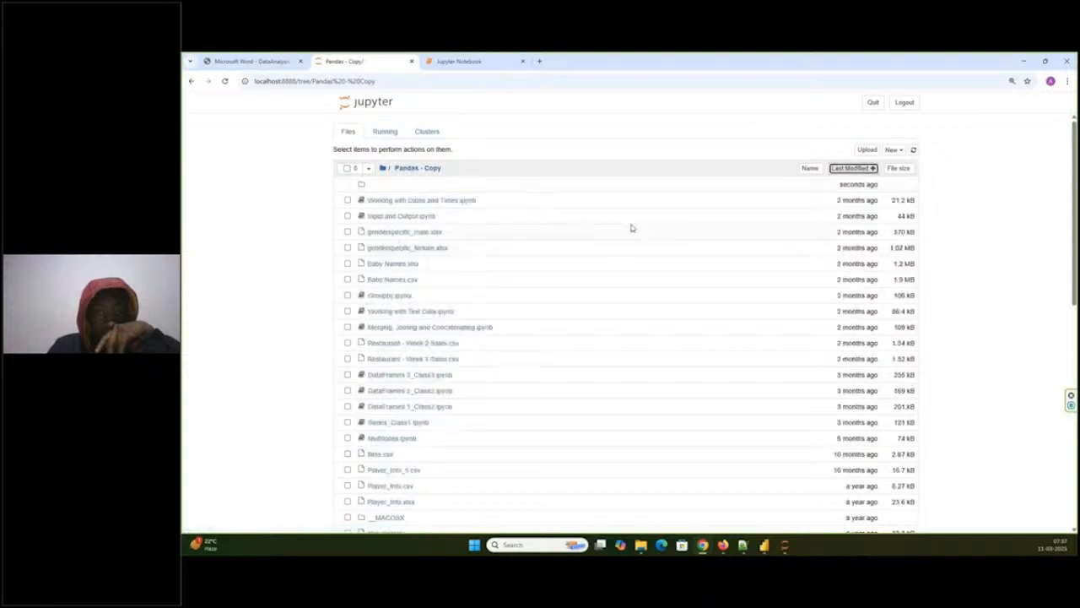
- Return to Jupyter's root folder from Pandas - Copy and open the KB_Python_session.ipynb notebook
left_click(461, 59)
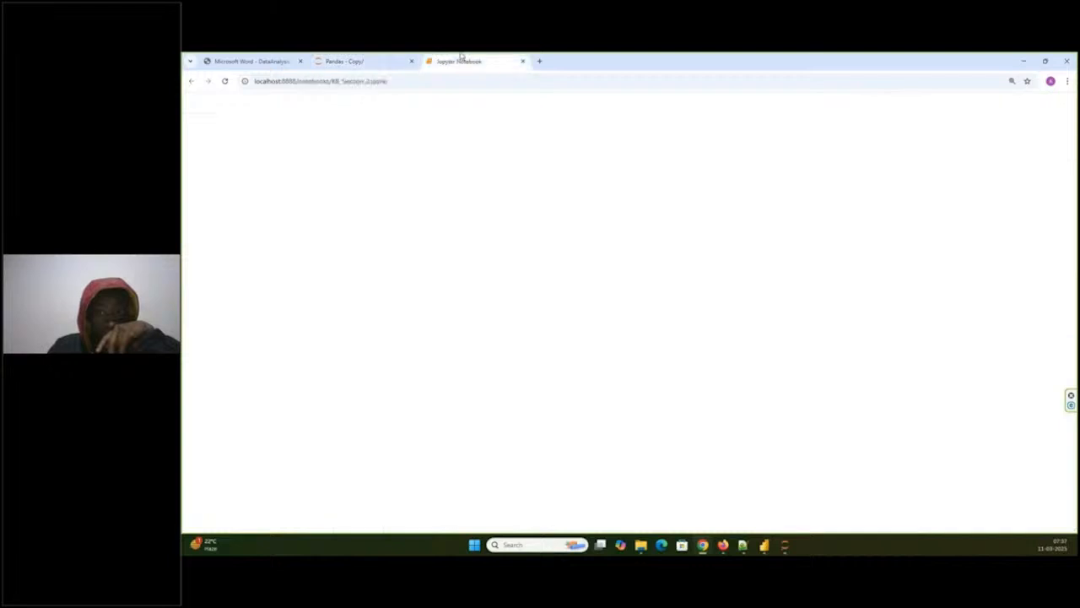
left_click(363, 61)
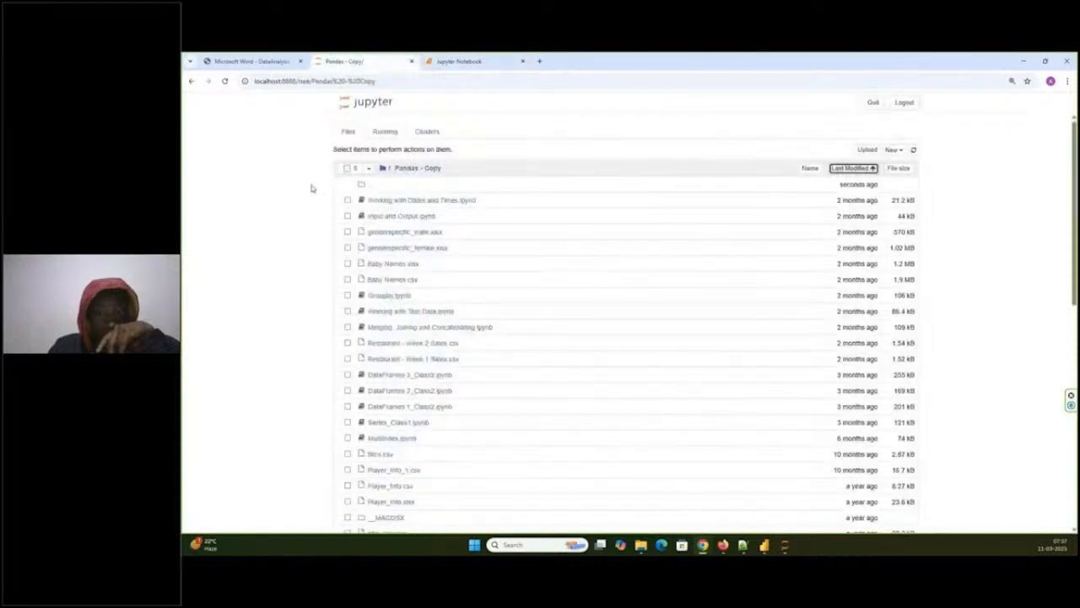
left_click(383, 168)
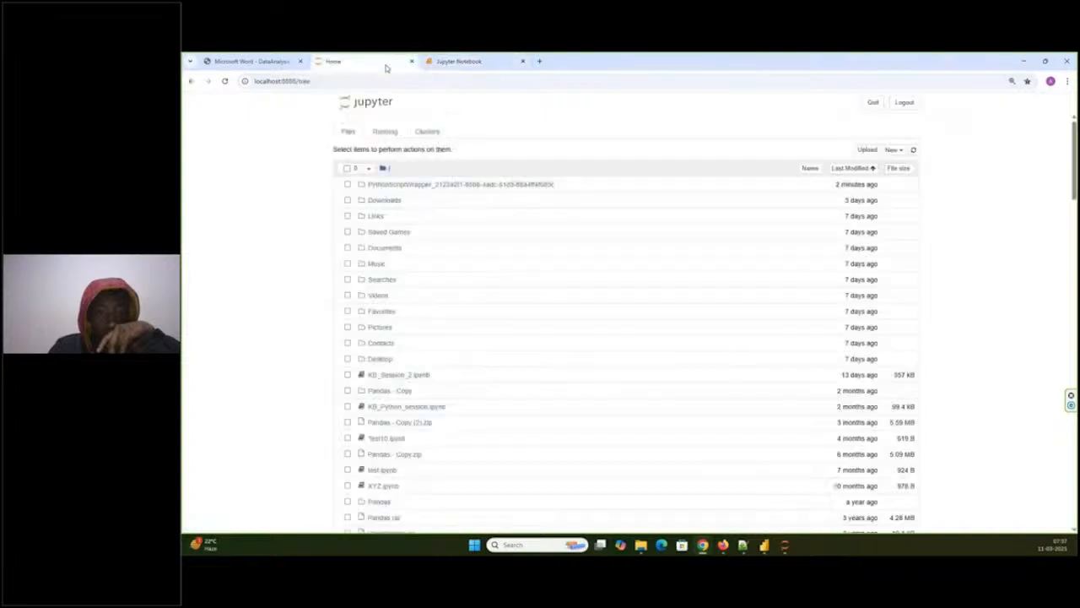
left_click(397, 407)
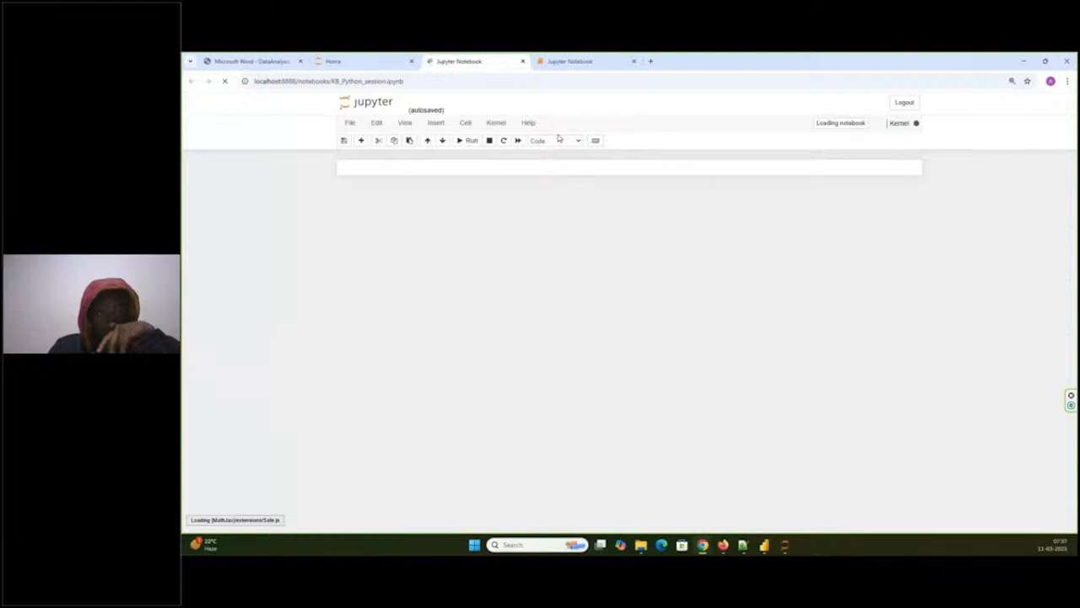
- Close the KB_Session_2.ipynb notebook and return to the Jupyter file list
left_click(578, 61)
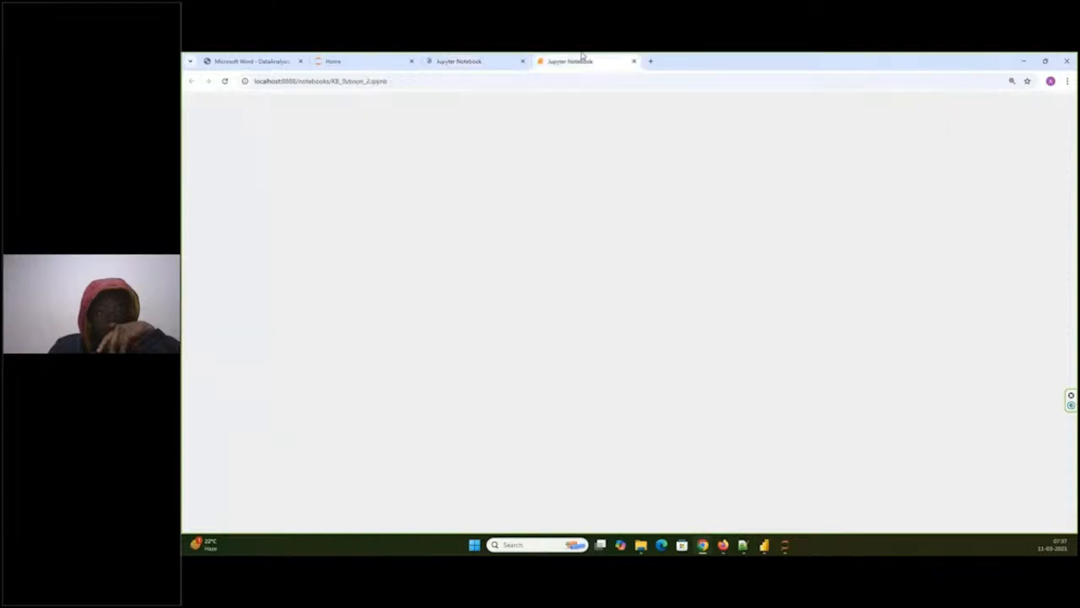
left_click(633, 62)
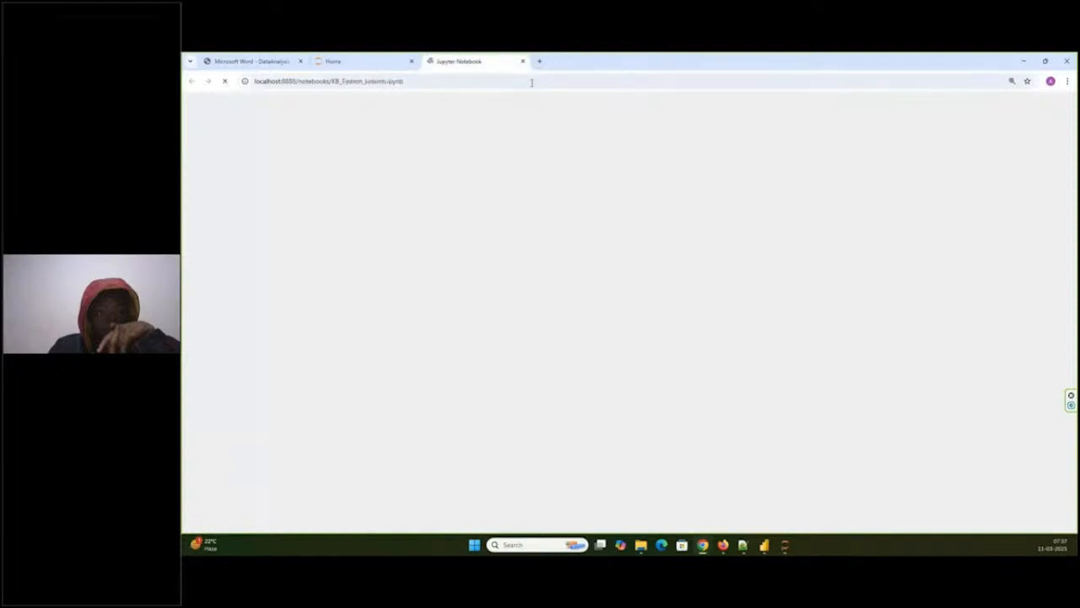
left_click(381, 65)
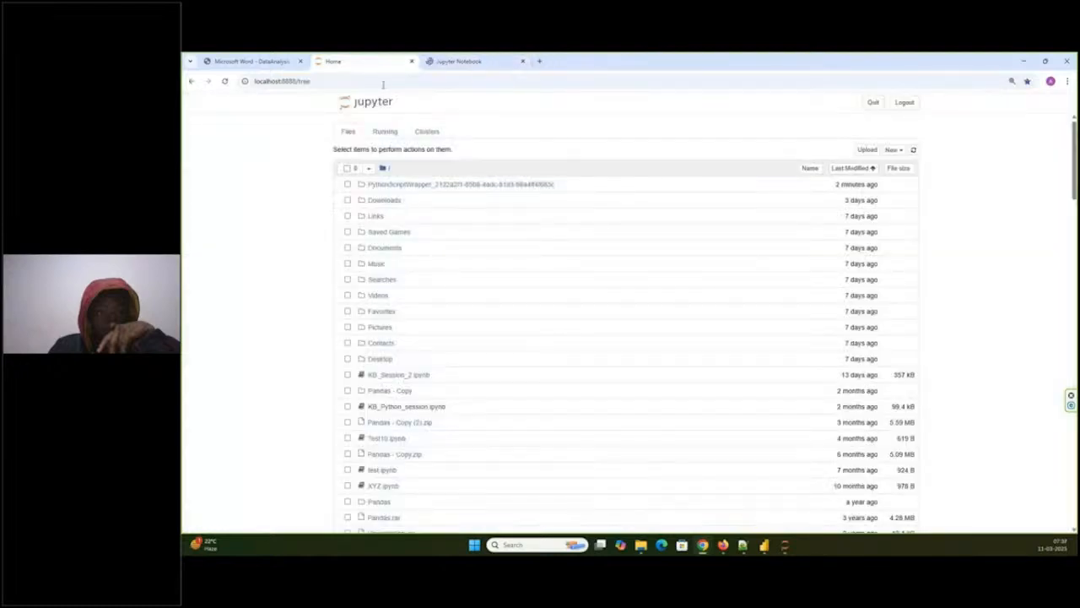
- Switch to Power BI Desktop and close the Python_Sample_2 report
left_click(765, 545)
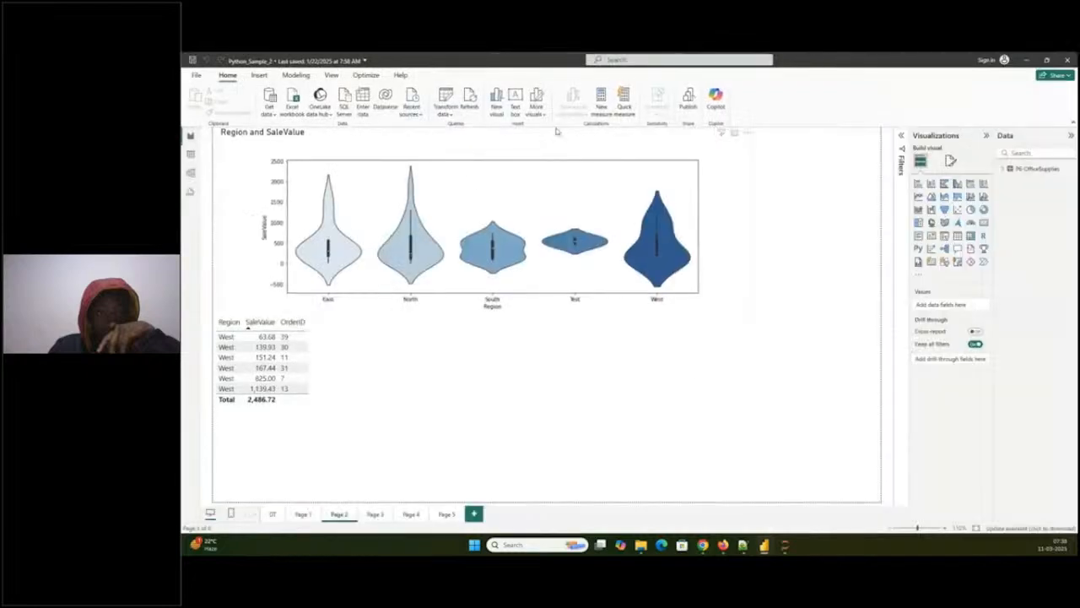
left_click(1074, 61)
left_click(650, 316)
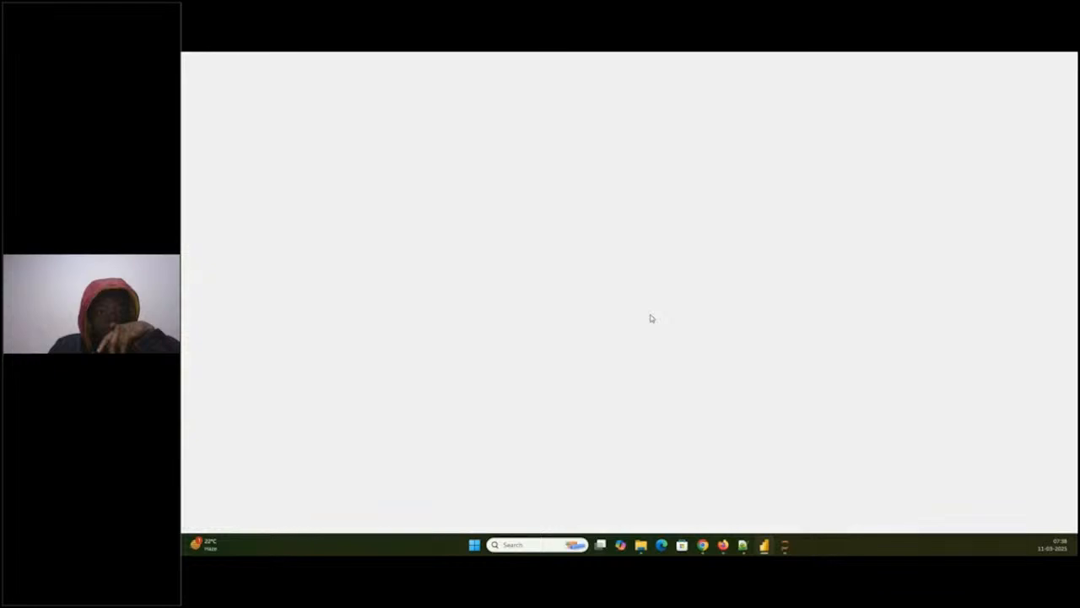
- Return to the KB_Python_session notebook and examine its cells on variables, data types, comments and print statements through to the car dictionary examples
left_click(478, 63)
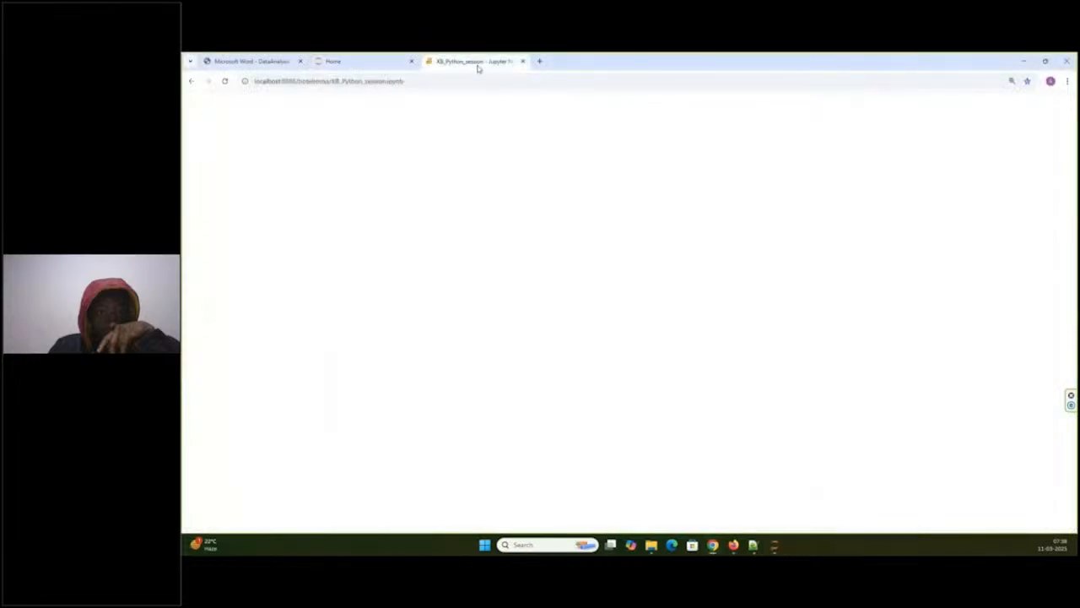
left_click(478, 77)
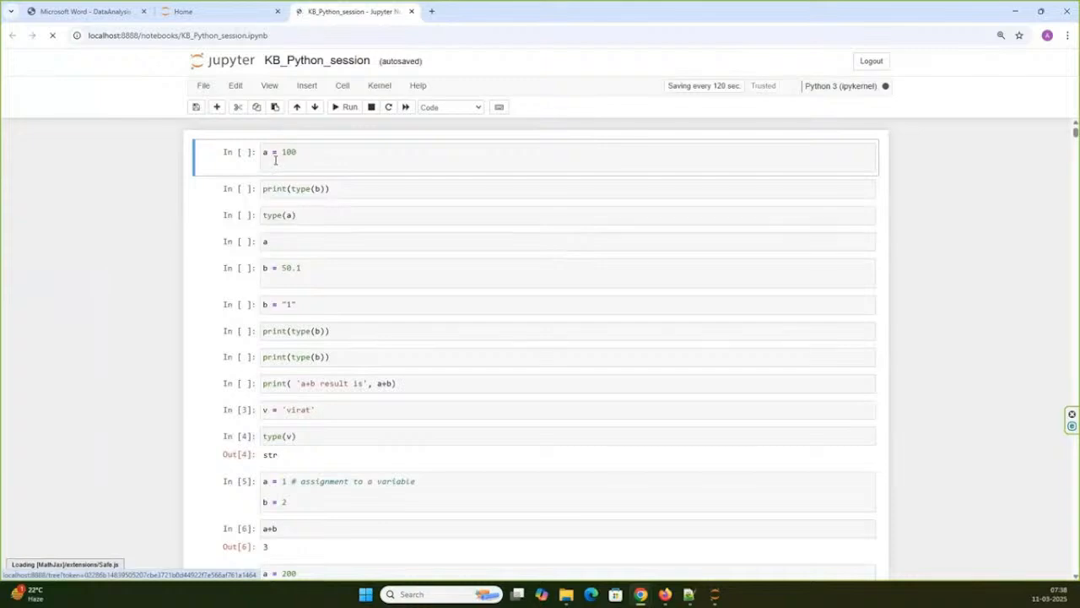
scroll(338, 255, "down", 4)
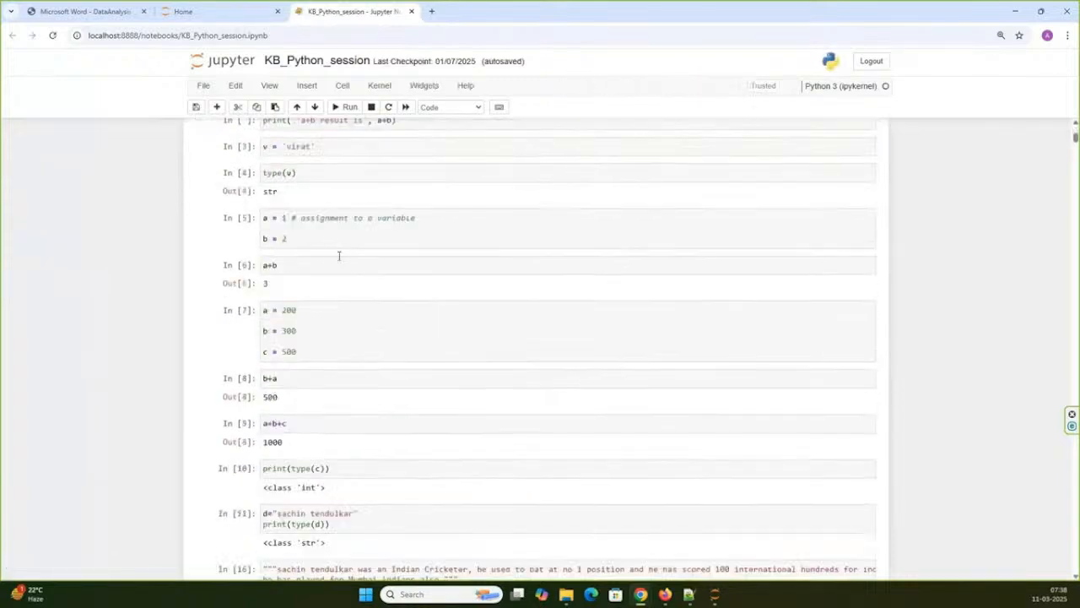
scroll(338, 255, "down", 3)
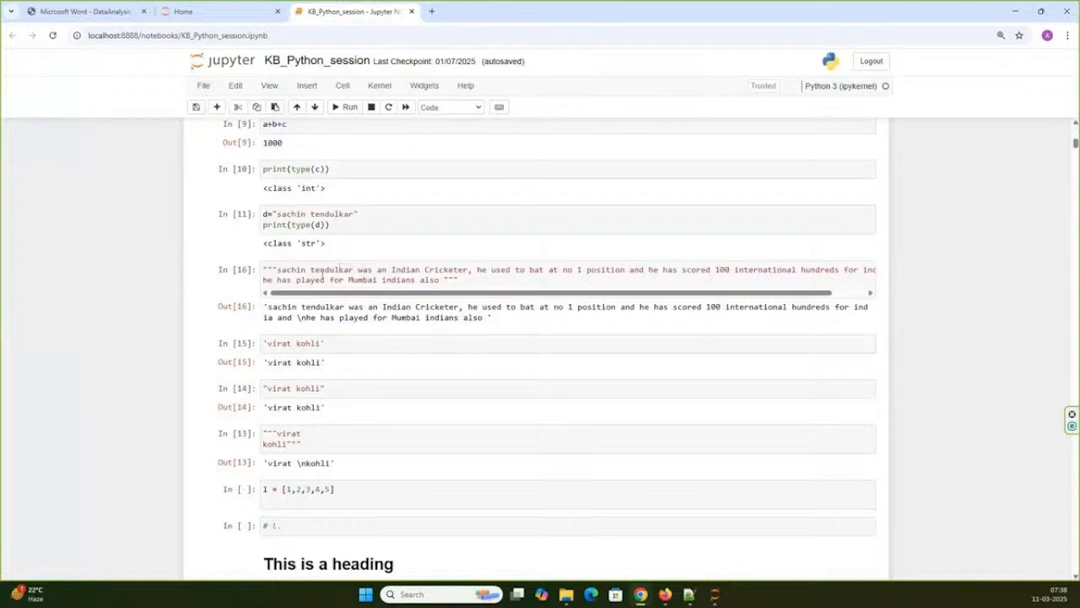
scroll(322, 275, "down", 3)
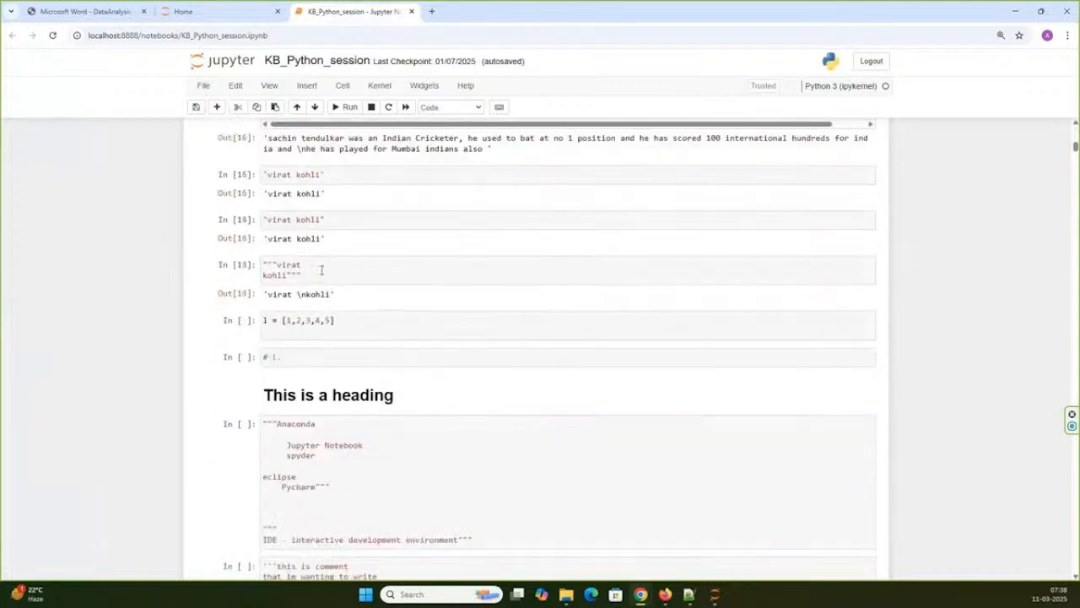
scroll(321, 270, "down", 1)
scroll(322, 272, "down", 1)
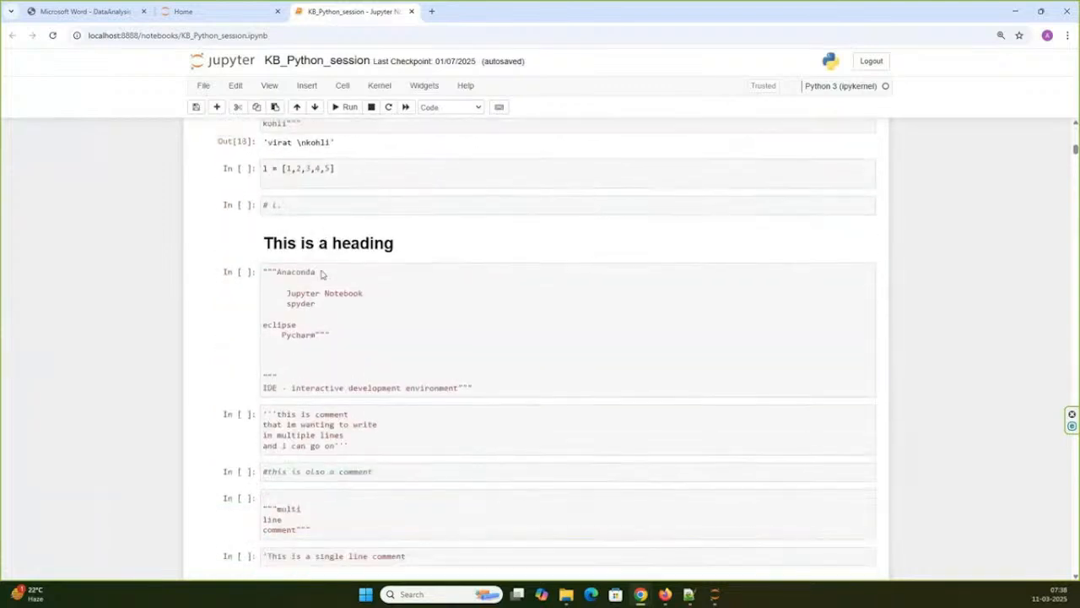
scroll(321, 273, "down", 4)
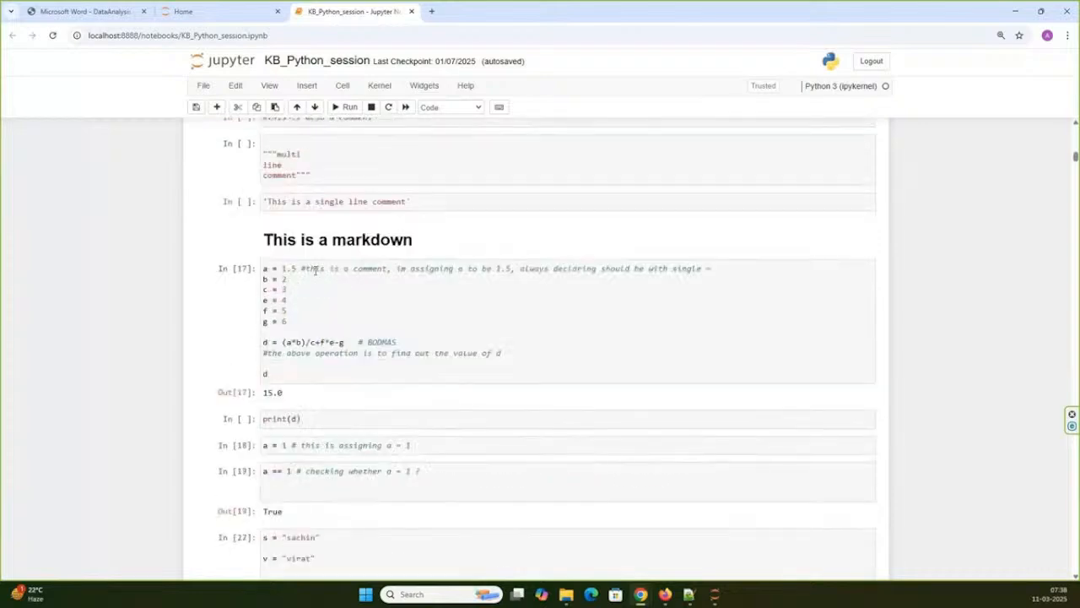
scroll(414, 275, "down", 5)
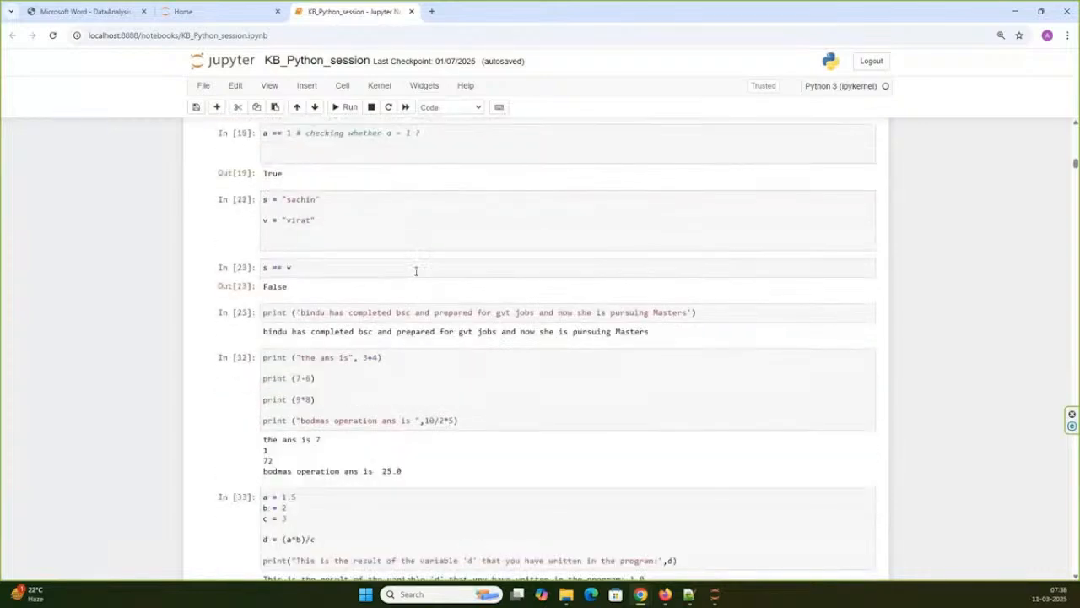
scroll(414, 275, "down", 15)
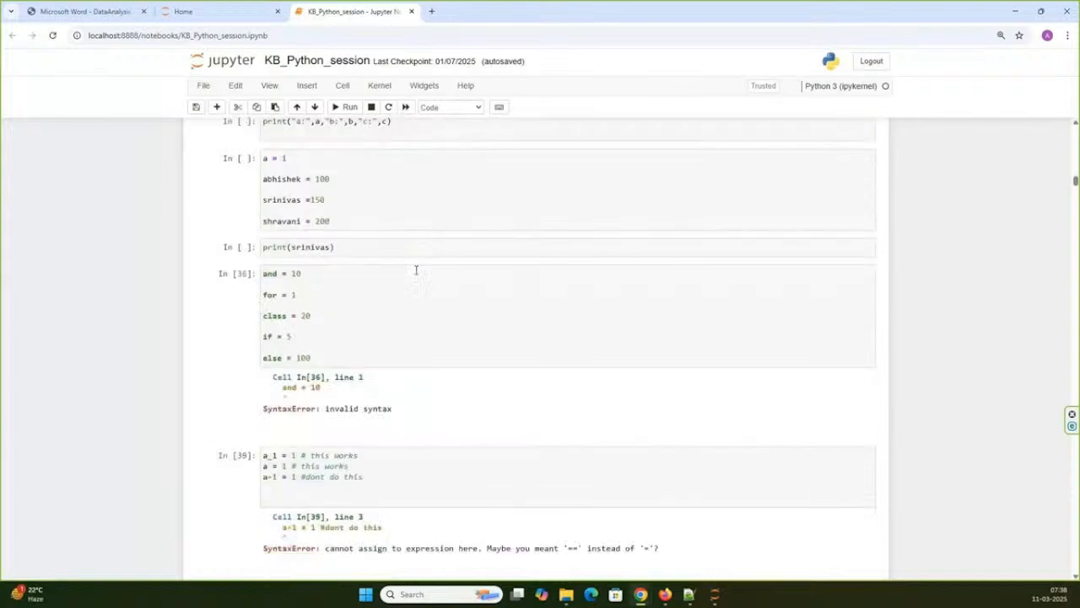
scroll(416, 270, "down", 8)
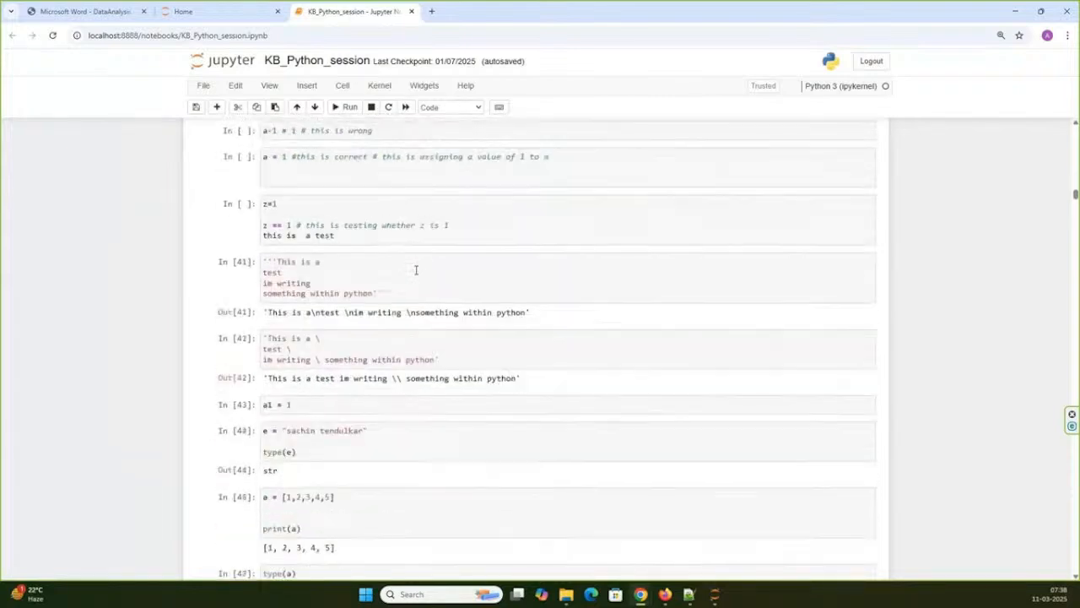
scroll(416, 270, "down", 12)
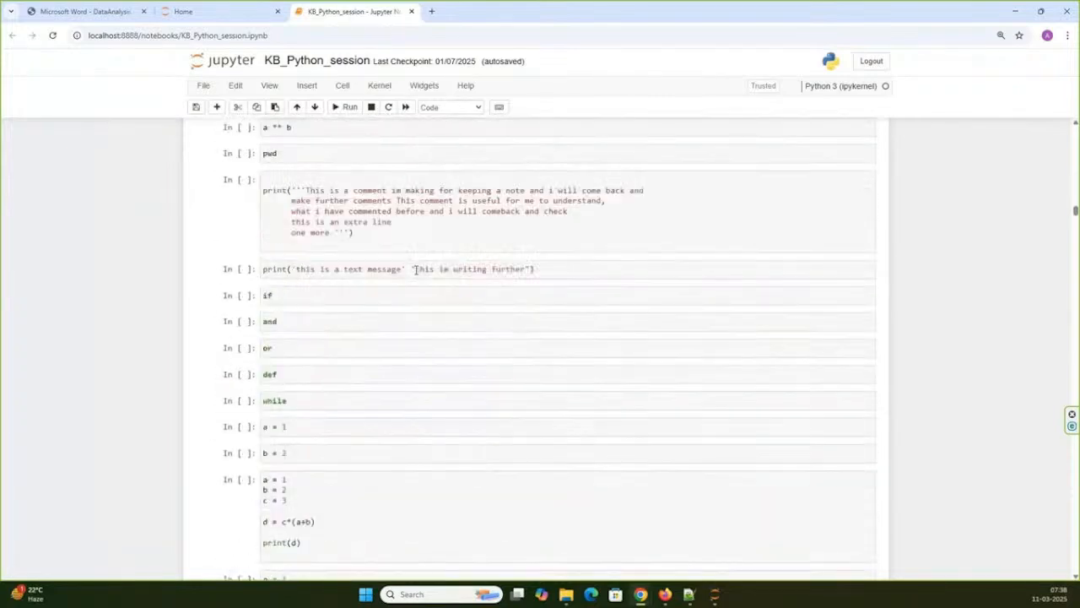
scroll(416, 270, "down", 3)
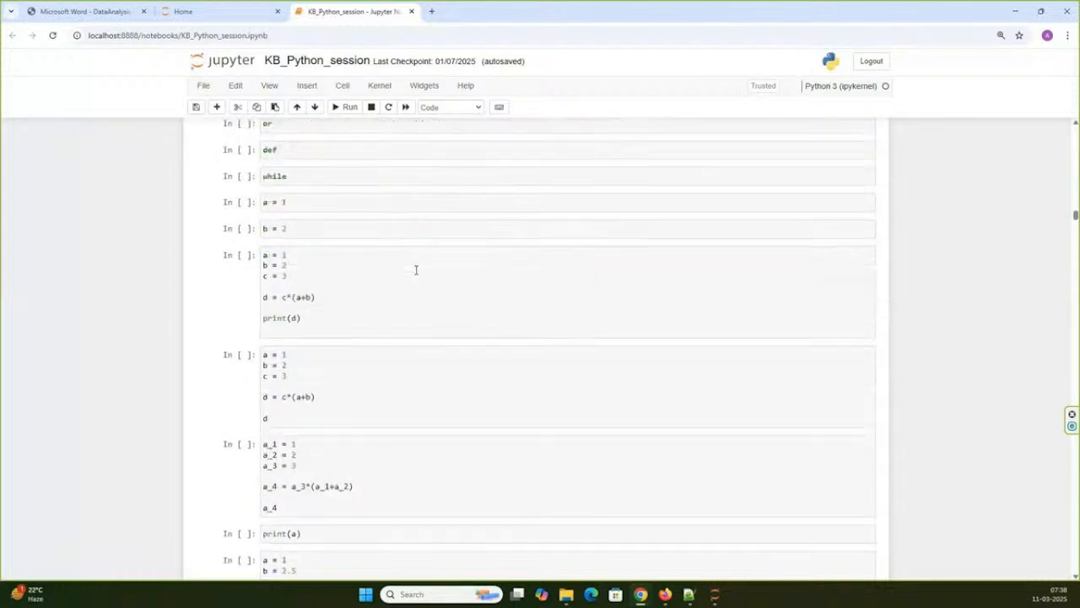
scroll(416, 270, "down", 1)
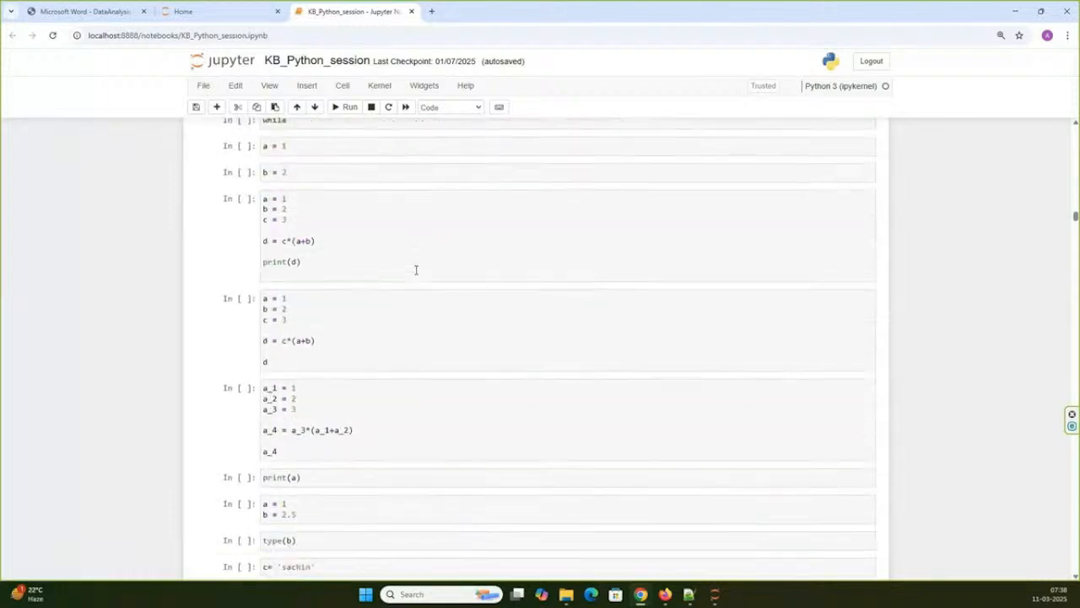
scroll(416, 270, "down", 8)
scroll(416, 270, "down", 7)
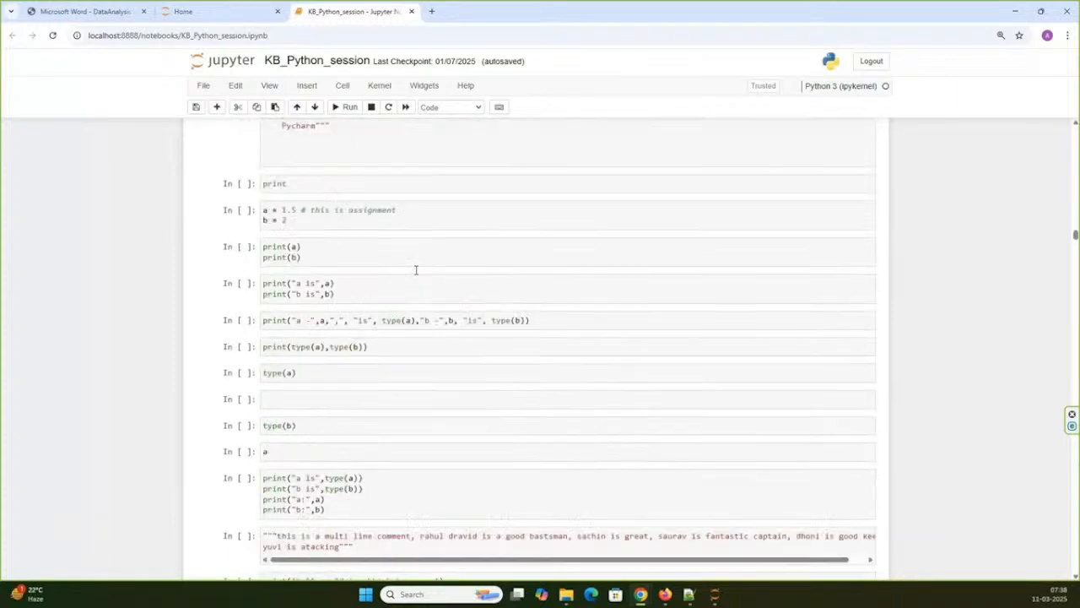
scroll(416, 270, "down", 1)
scroll(416, 270, "down", 20)
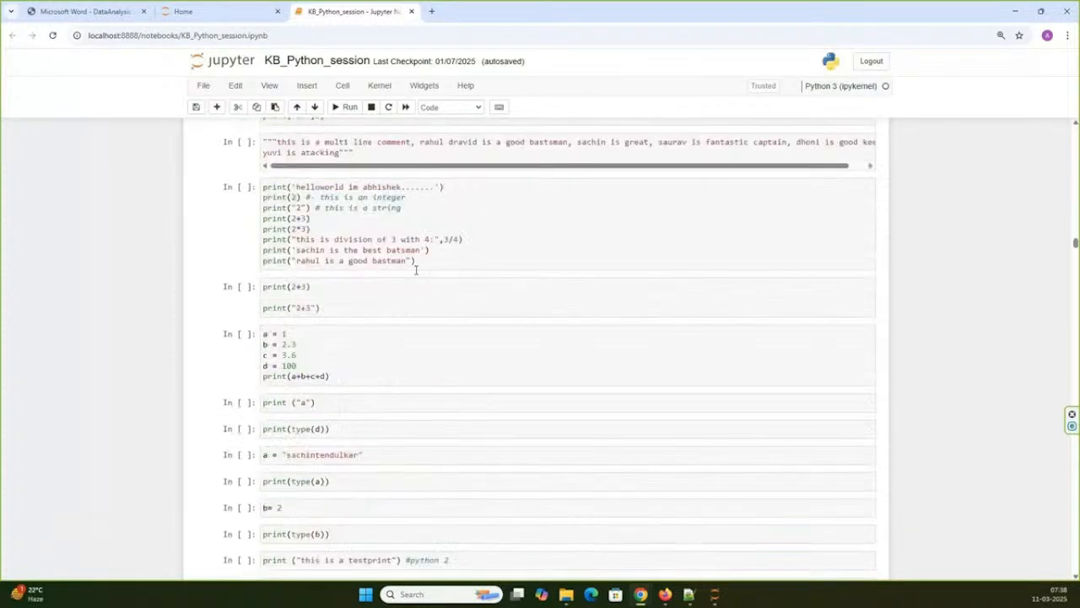
scroll(416, 270, "down", 4)
left_click_drag(1075, 261, 1075, 405)
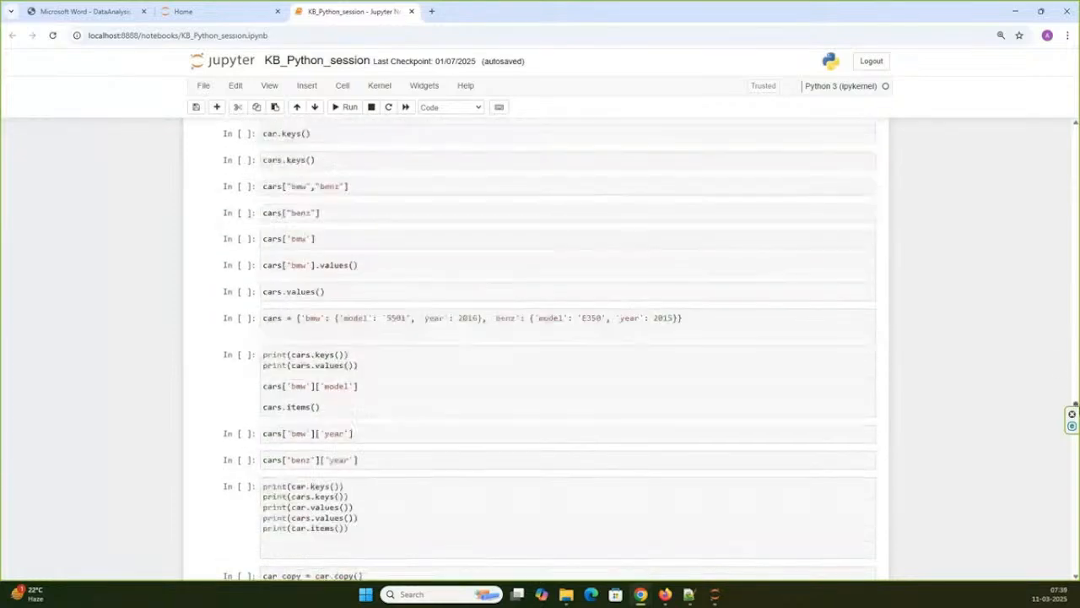
scroll(557, 313, "down", 10)
scroll(557, 313, "down", 5)
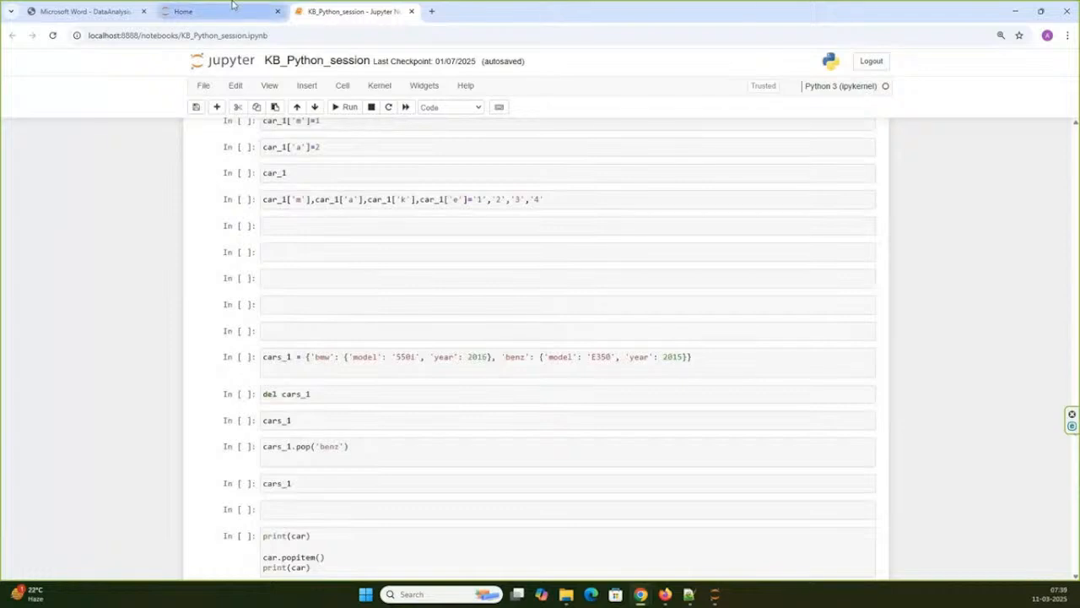
- Return to the Jupyter file list, open the Pandas - Copy folder and open the DataFrames 1_Class2.ipynb notebook
left_click(234, 7)
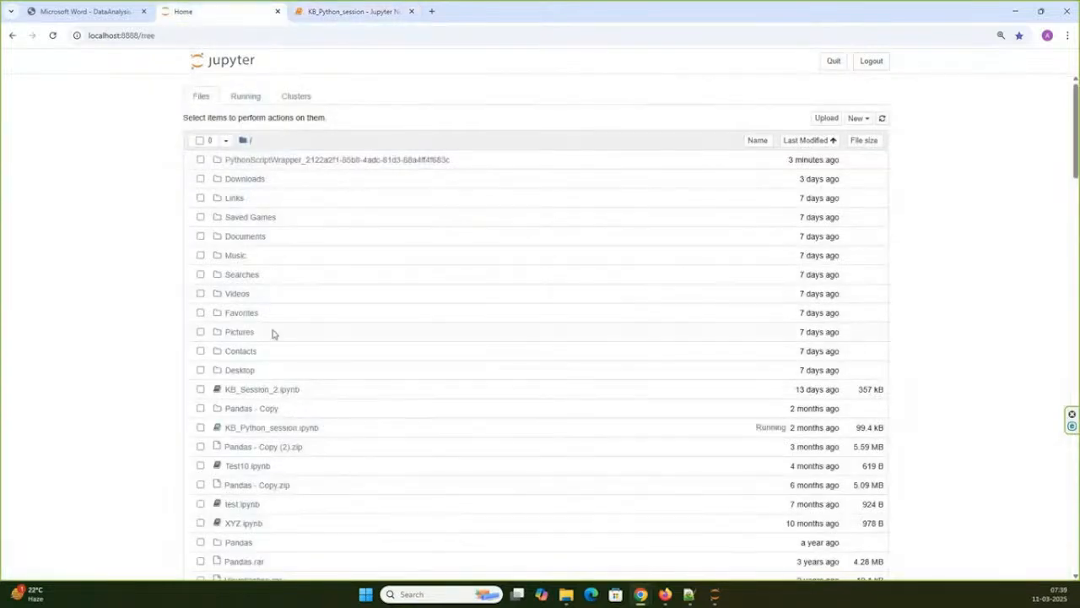
left_click(256, 413)
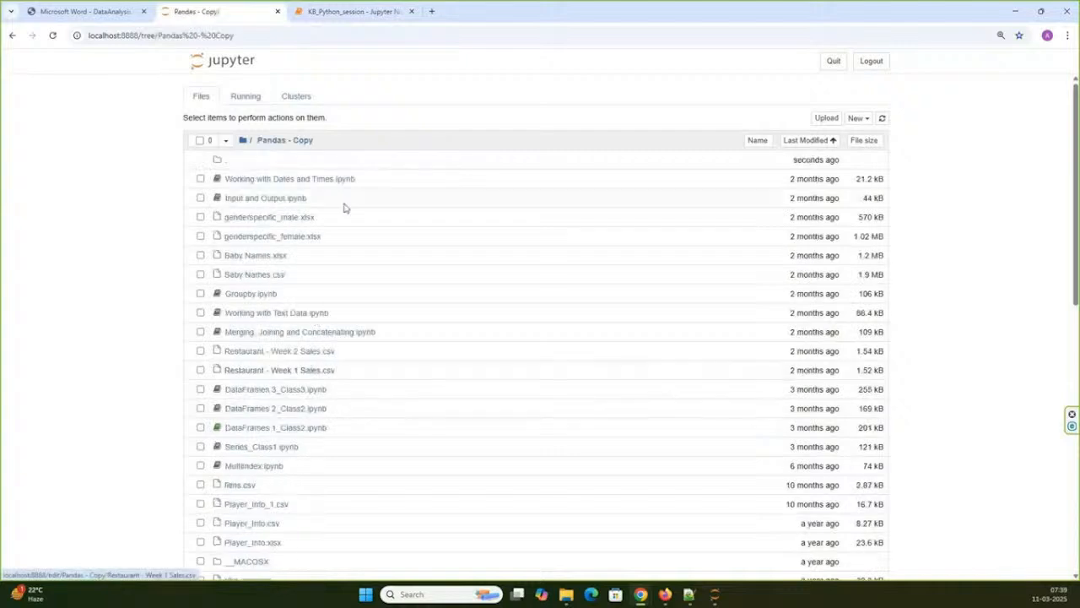
scroll(304, 287, "down", 2)
scroll(304, 288, "down", 1)
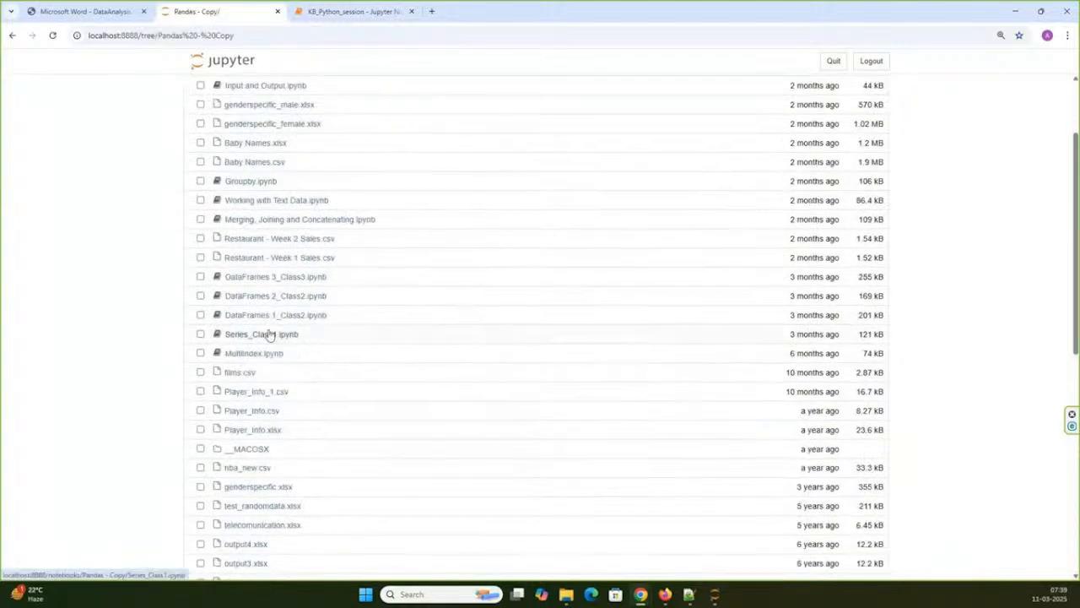
left_click(269, 351)
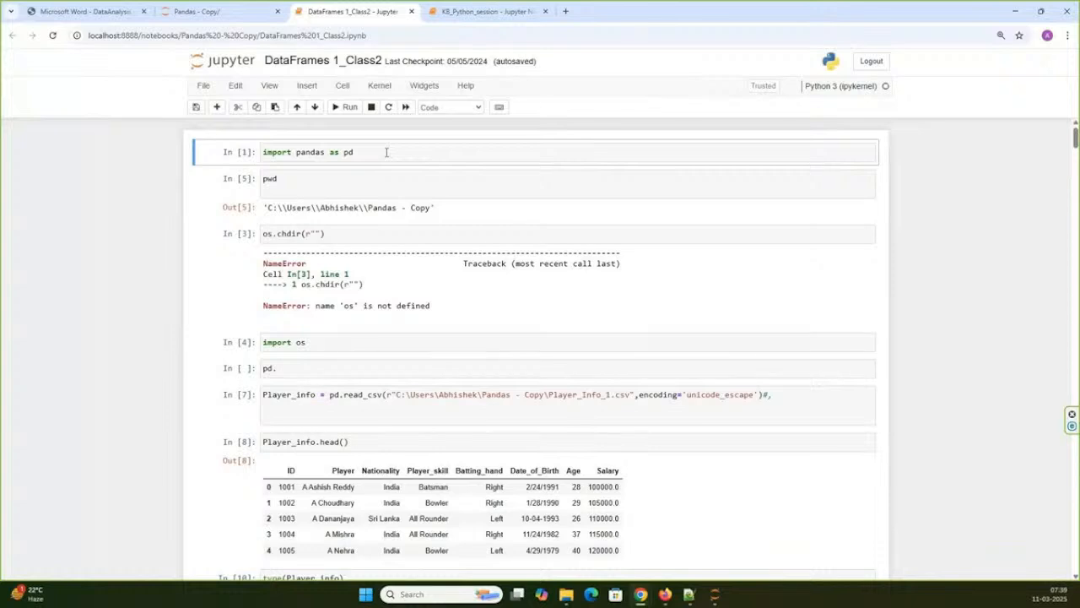
- Examine the DataFrames 1_Class2 notebook's cells that import pandas, read Player_Info_1.csv and filter players by age and salary
scroll(419, 171, "down", 1)
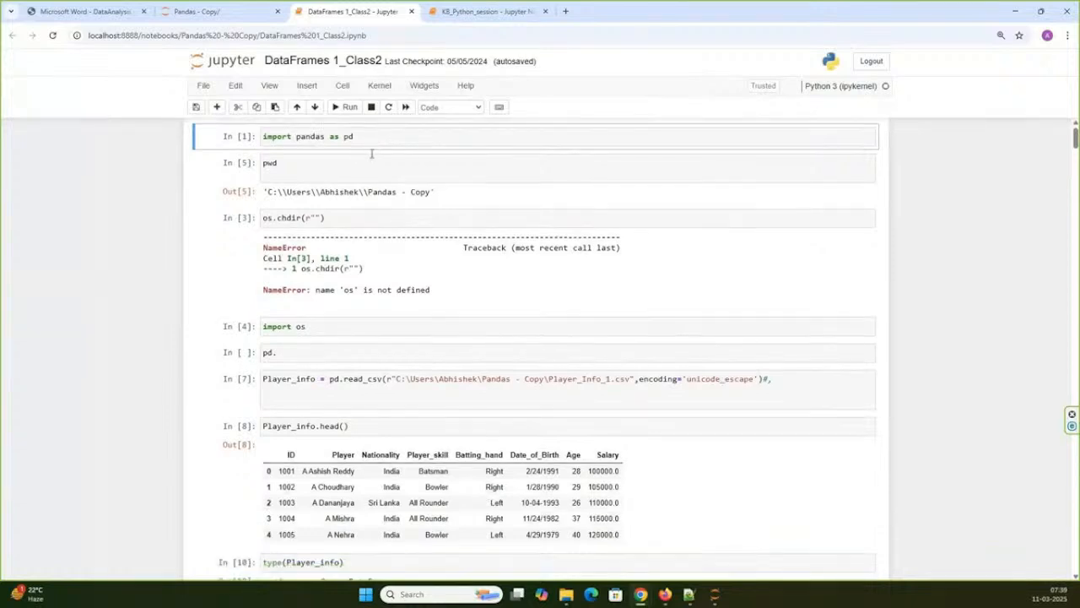
scroll(371, 153, "down", 1)
scroll(361, 162, "up", 1)
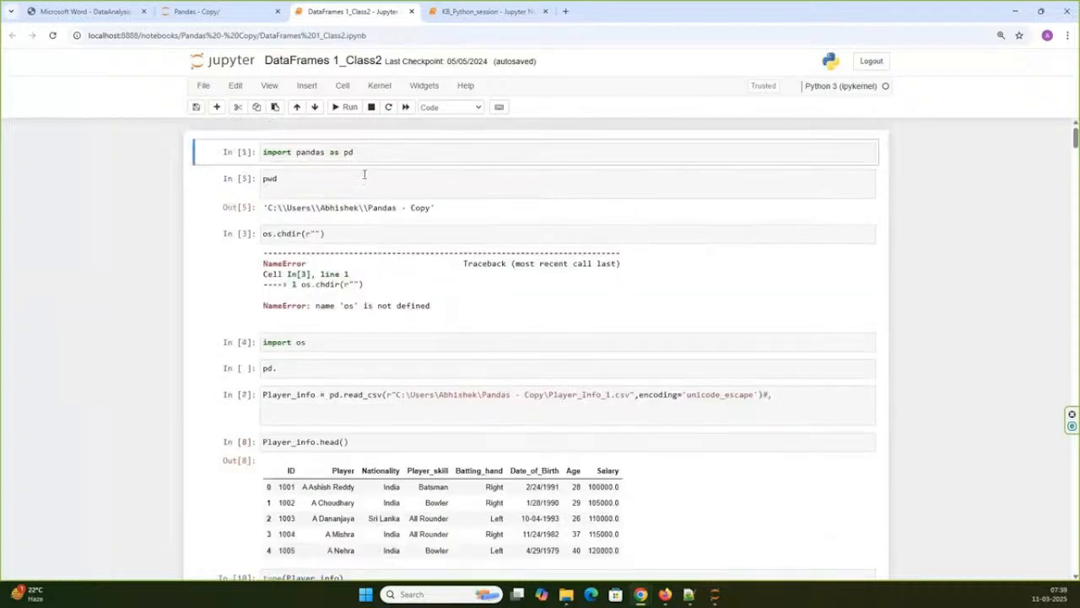
scroll(364, 171, "down", 1)
scroll(364, 172, "down", 2)
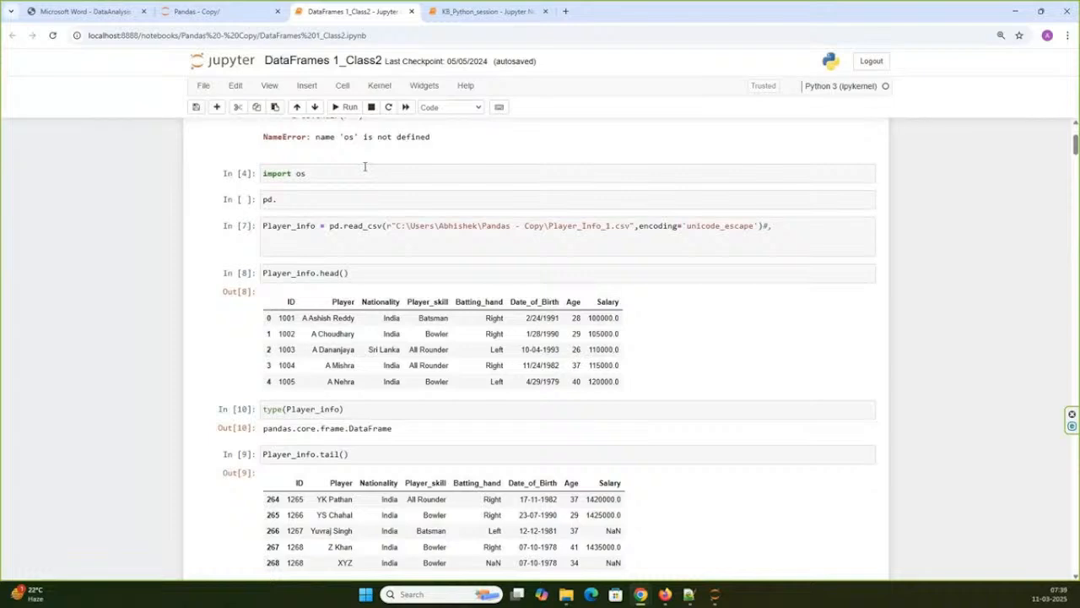
scroll(363, 169, "down", 9)
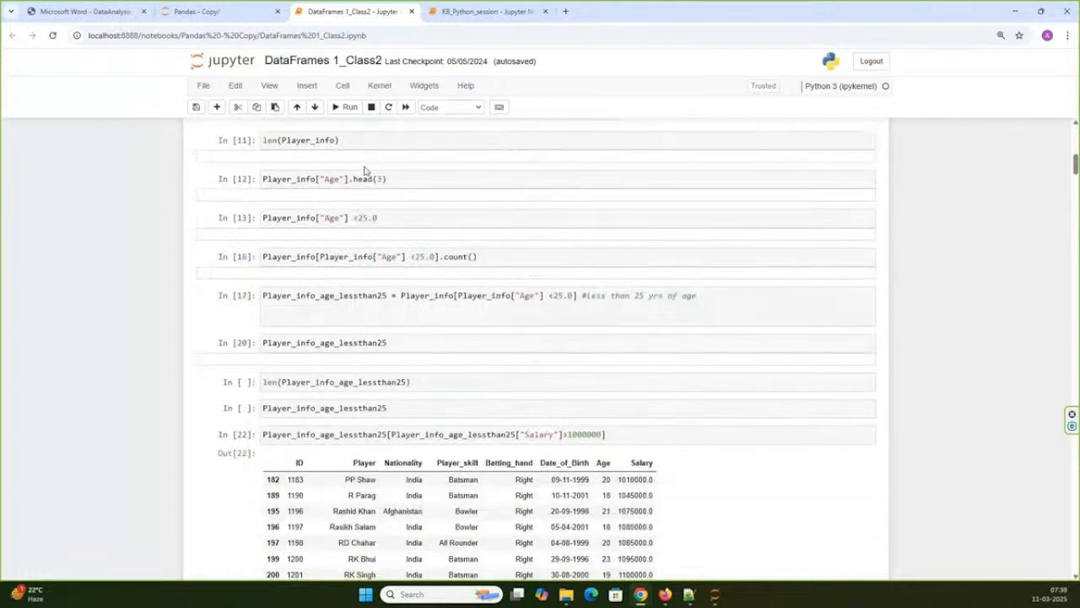
scroll(365, 171, "down", 3)
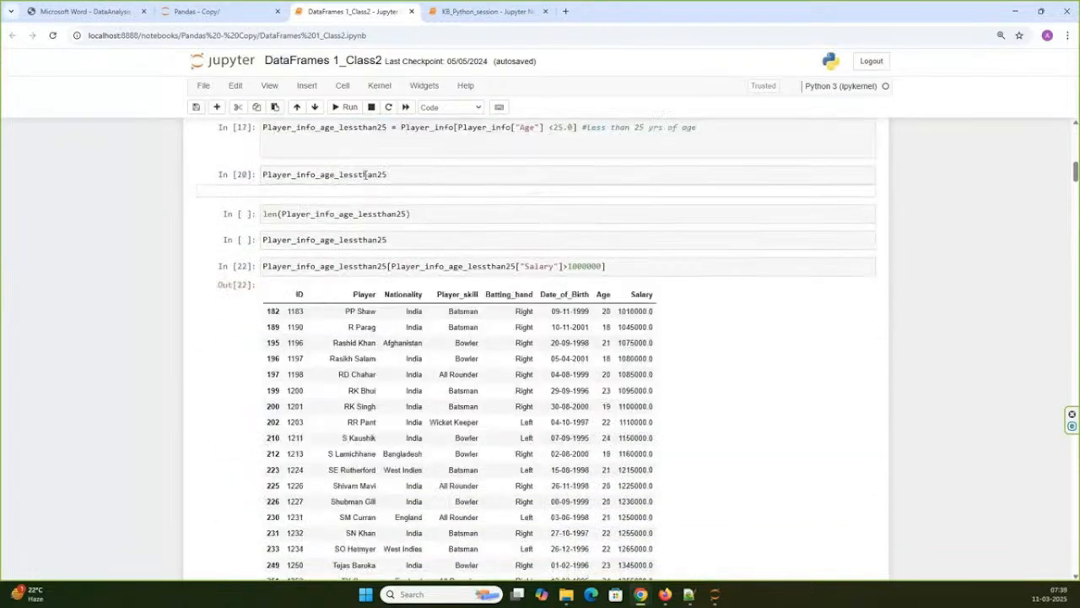
- Examine the DataFrames 1_Class2 notebook's cells on salary filtering, column selection, and shared methods and attributes
scroll(364, 175, "down", 8)
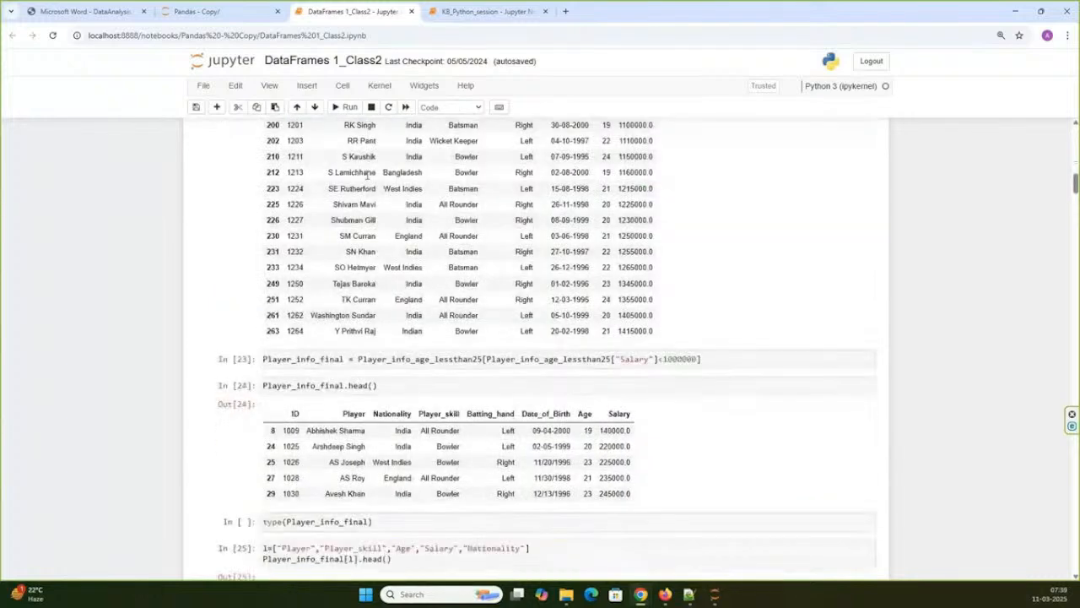
scroll(368, 175, "down", 2)
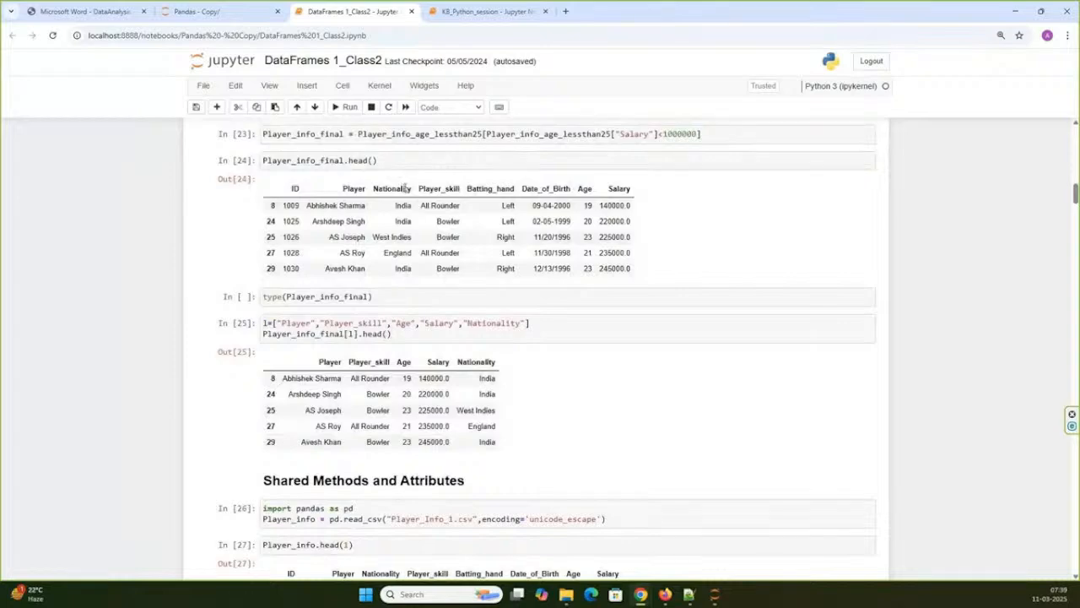
scroll(444, 318, "down", 8)
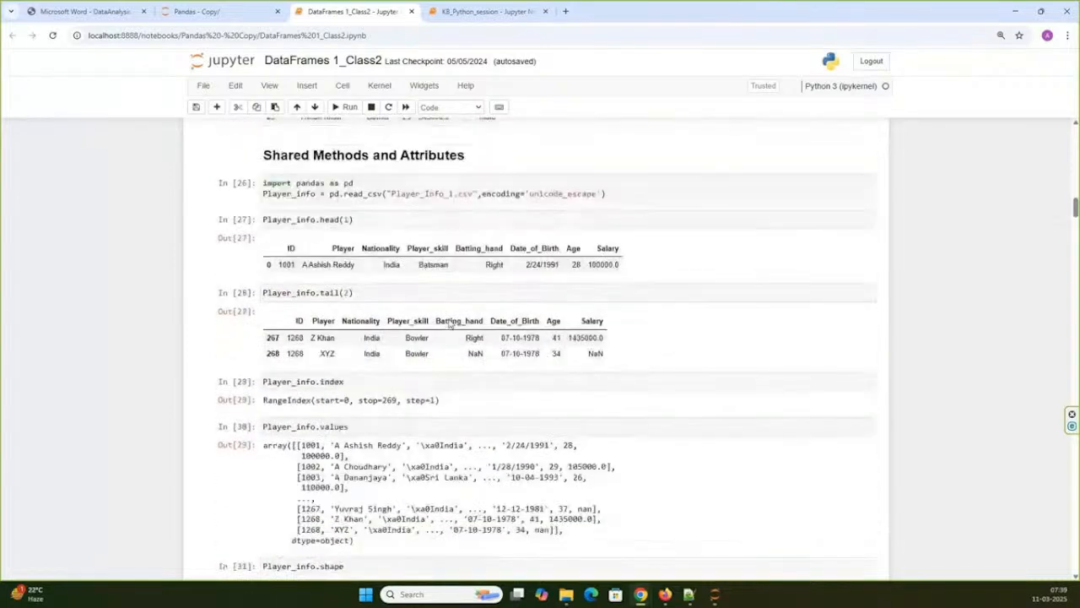
scroll(449, 318, "down", 3)
- Return to the KB_Python_session notebook, examine its cars_1 dictionary cells and go back to its first cell
key("ctrl+shift+Tab")
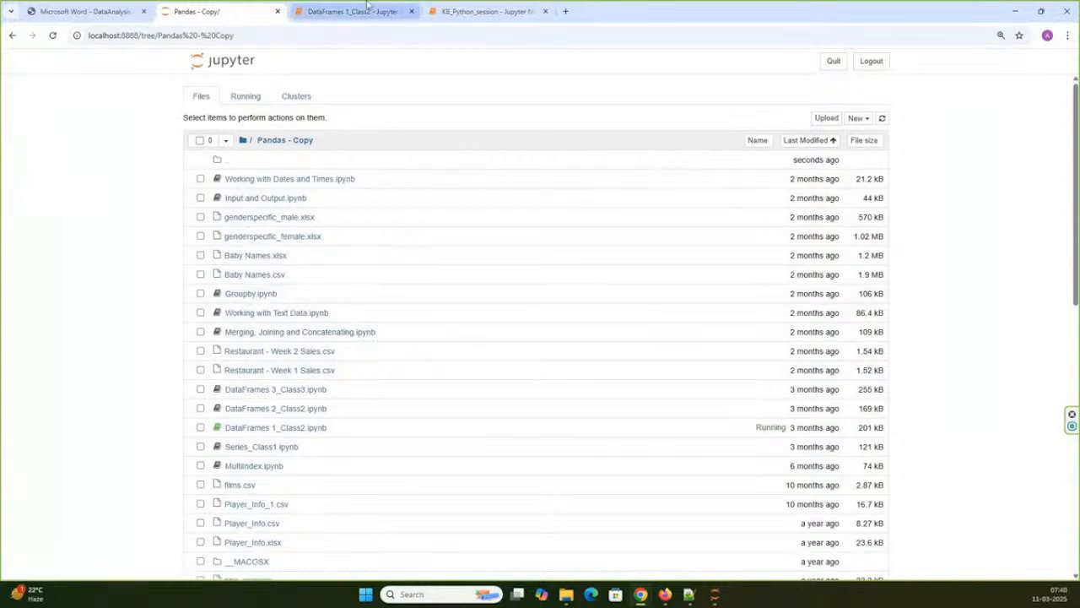
left_click(482, 11)
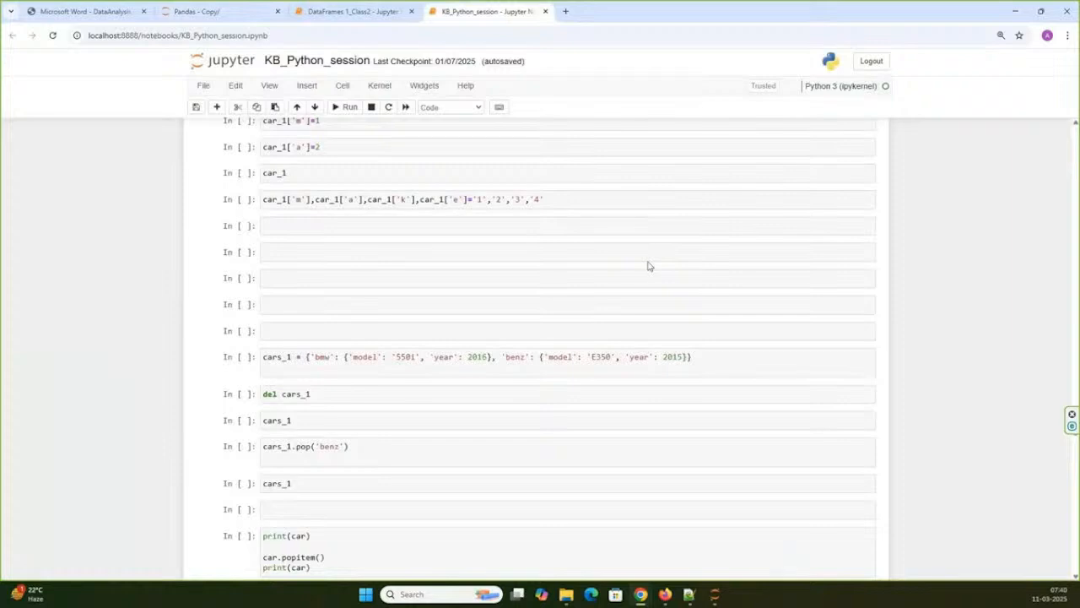
scroll(648, 266, "down", 3)
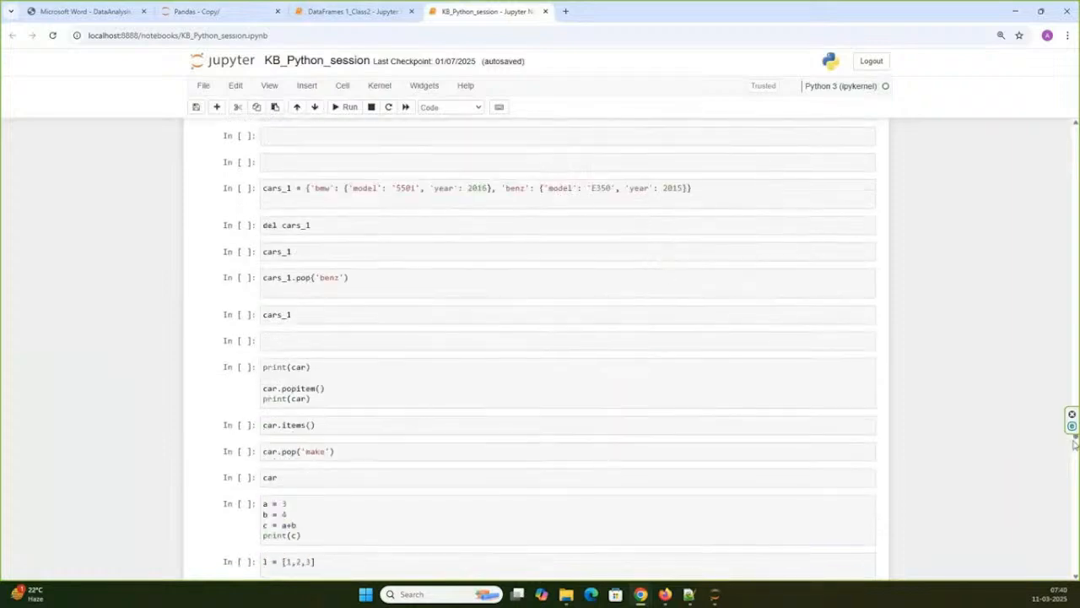
left_click_drag(1075, 439, 1076, 128)
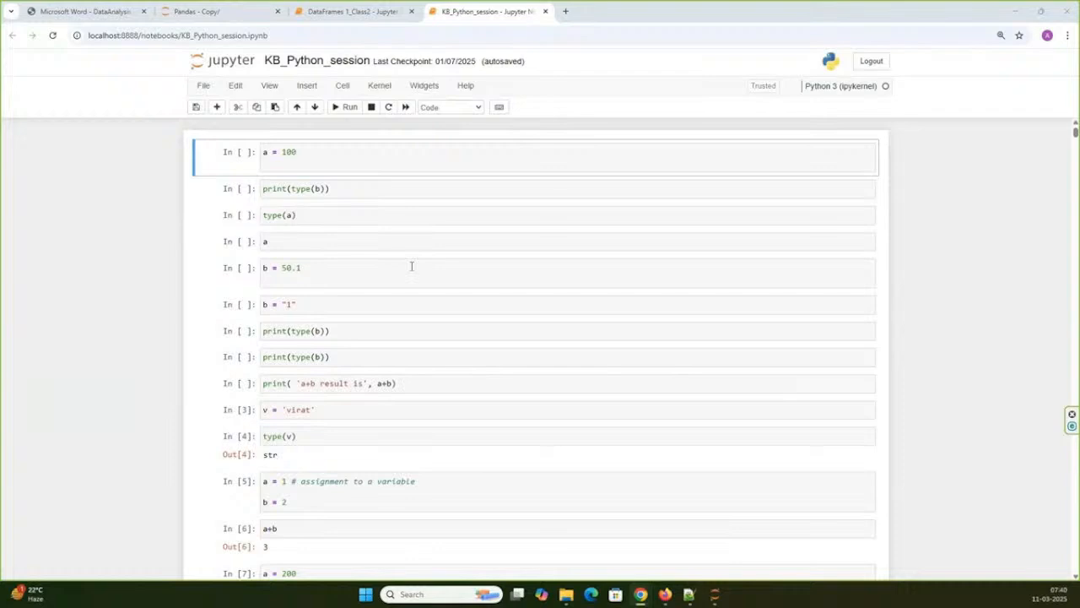
- Launch pgAdmin 4 and move its splash window aside over the notebook while it starts
left_click(365, 594)
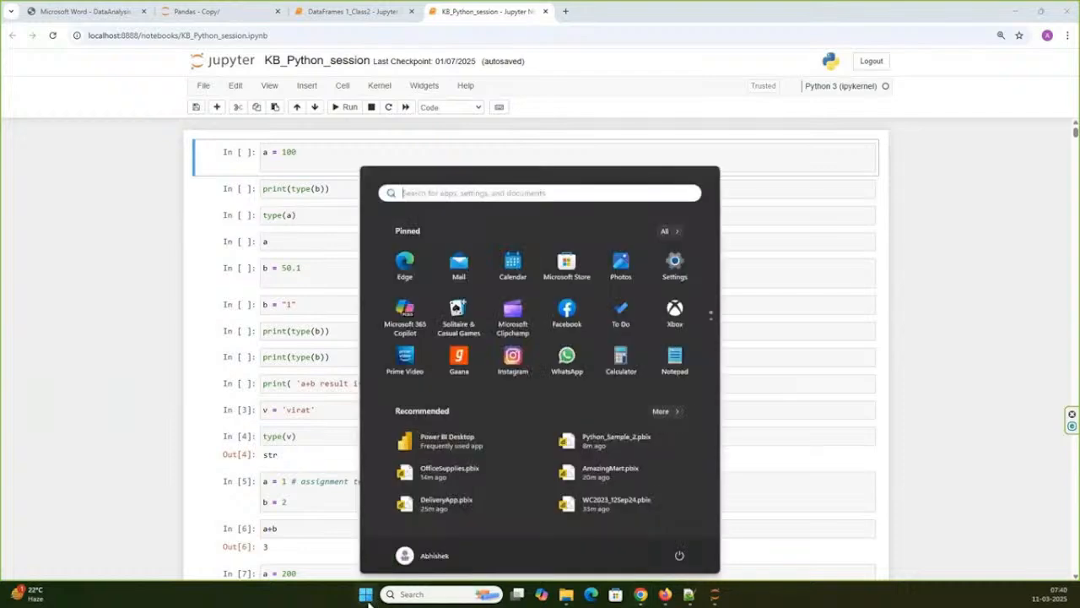
type("pg")
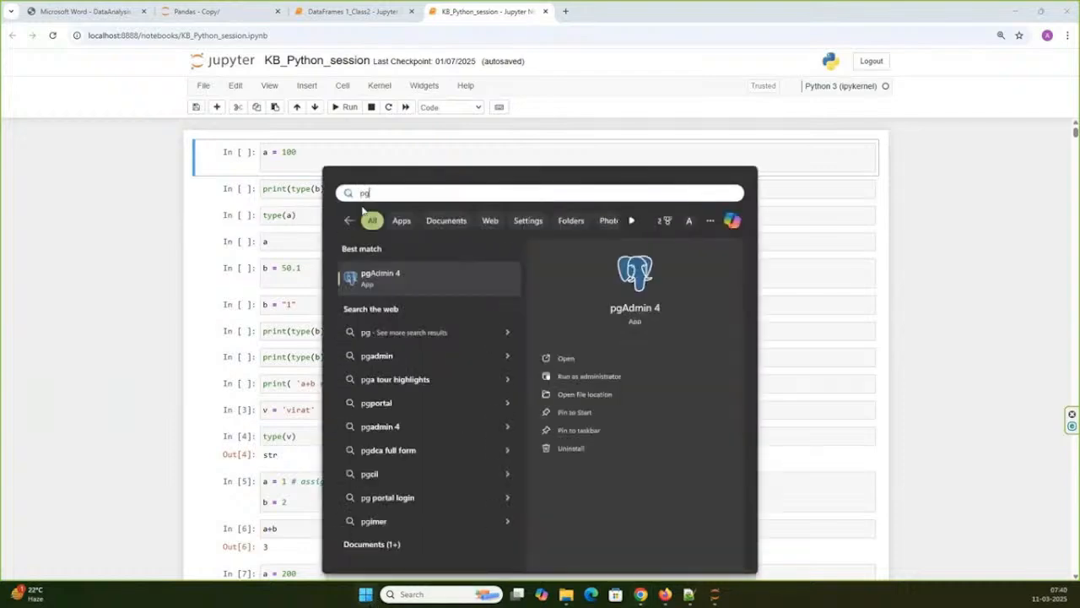
key("Escape")
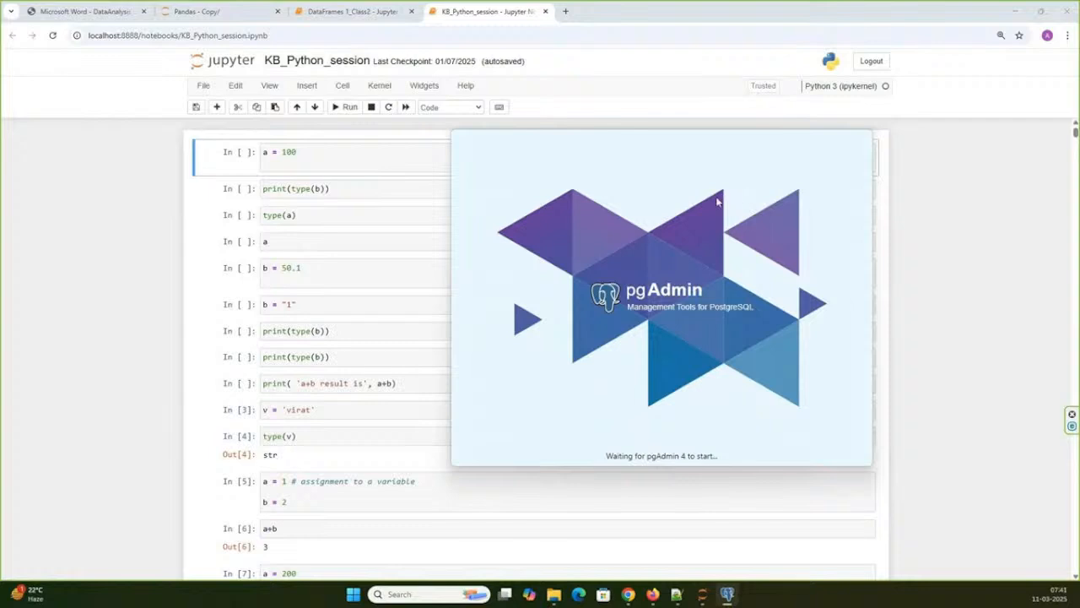
left_click_drag(663, 208, 576, 166)
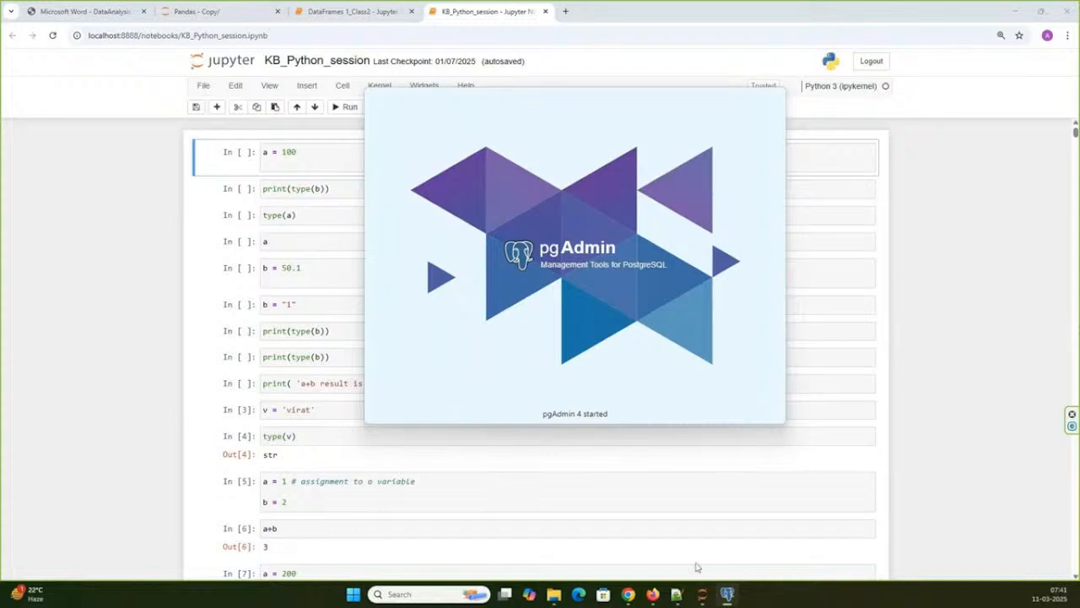
- Switch to Notepad++, show the BOLLYWOOD.sql file from its beginning and highlight the CREATE TABLE Directors statement
left_click(685, 598)
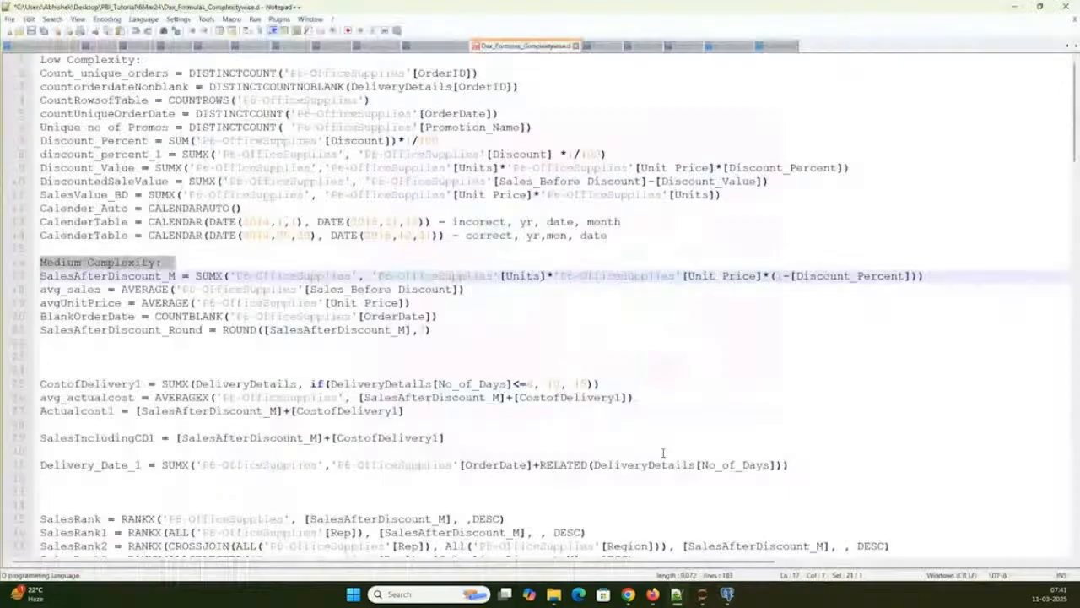
left_click(434, 47)
scroll(337, 209, "up", 6)
scroll(336, 206, "up", 20)
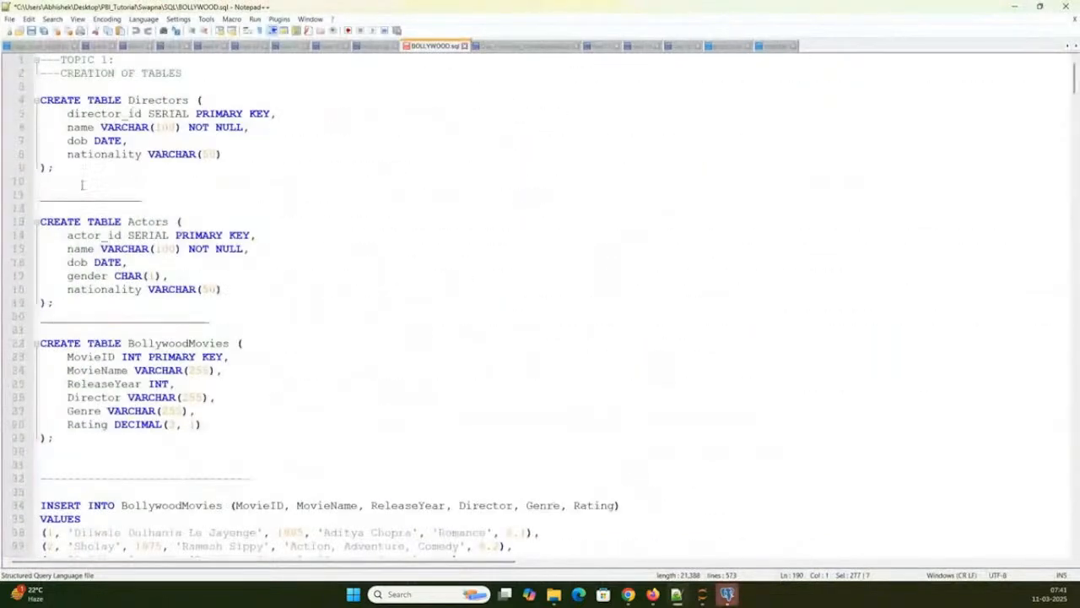
left_click(54, 168)
left_click(34, 100, "shift")
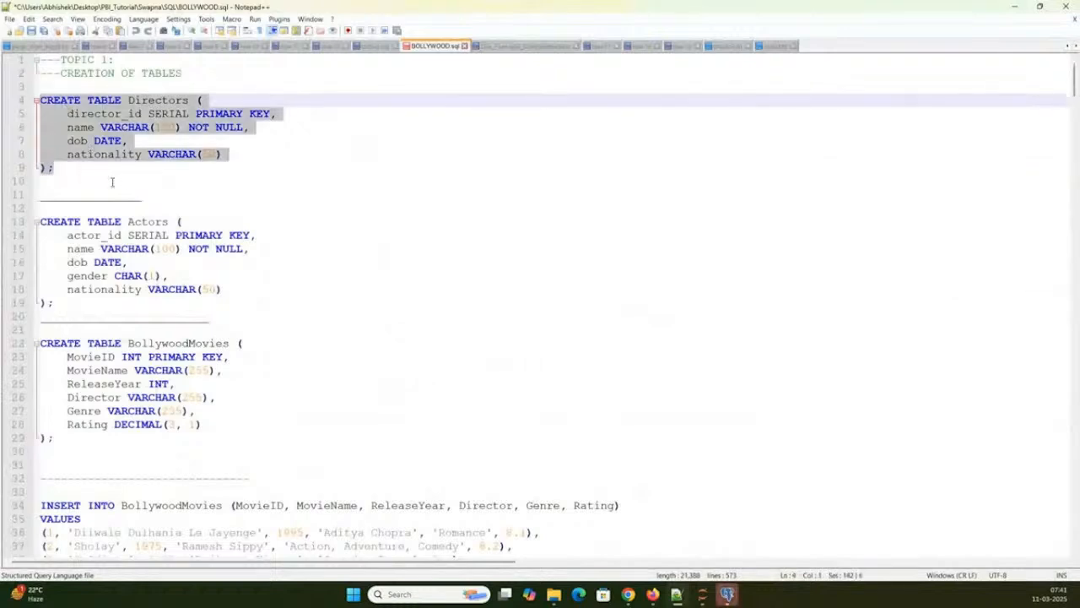
- Examine the Actors and BollywoodMovies table definitions and the INSERT statements, highlighting the BollywoodMovies records
scroll(112, 182, "down", 3)
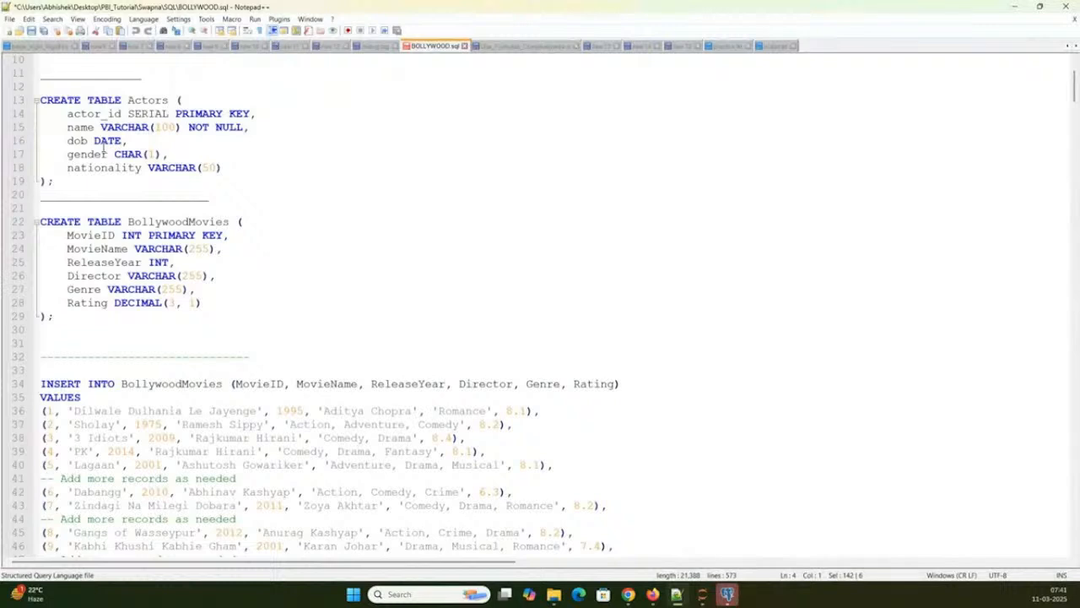
scroll(118, 192, "down", 3)
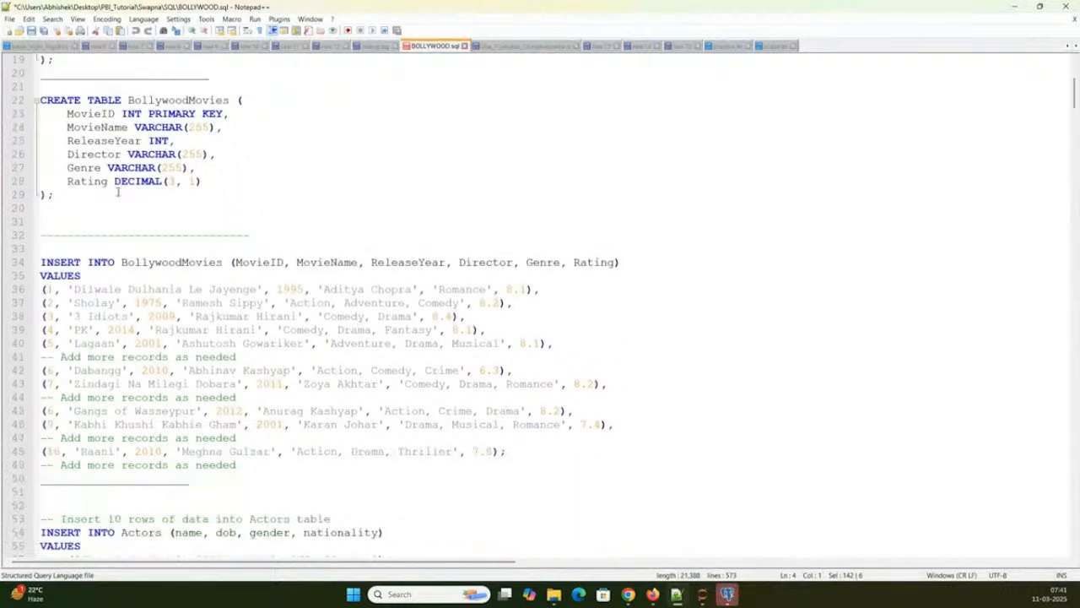
left_click_drag(47, 262, 247, 459)
scroll(118, 312, "down", 12)
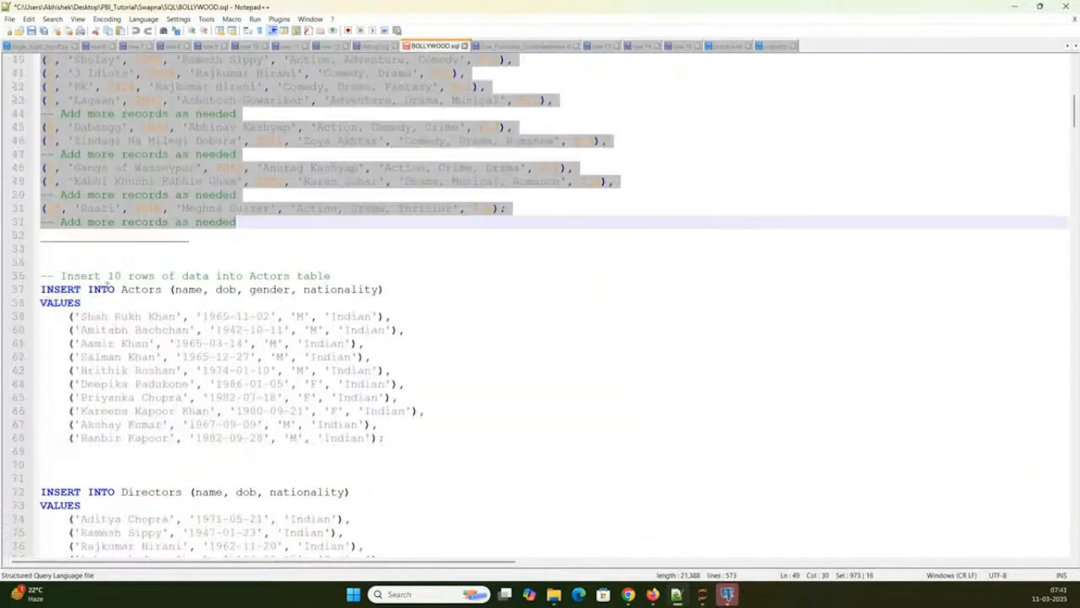
scroll(118, 312, "down", 5)
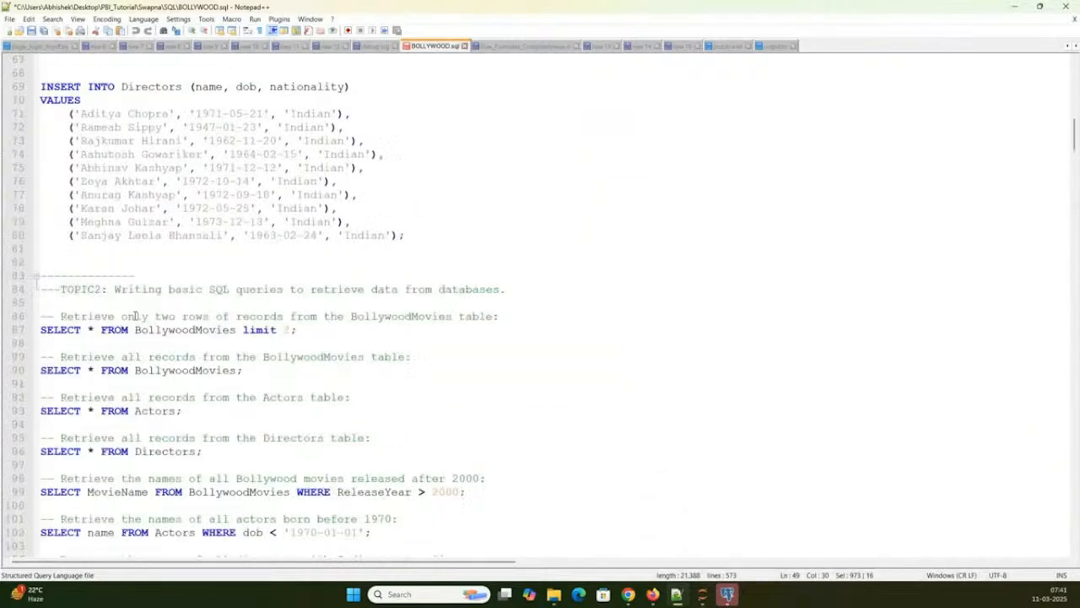
- Examine the Topic 2 basic SELECT queries, highlighting the two-row BollywoodMovies query and the Actors query with their comments
scroll(133, 341, "down", 4)
triple_click(169, 168)
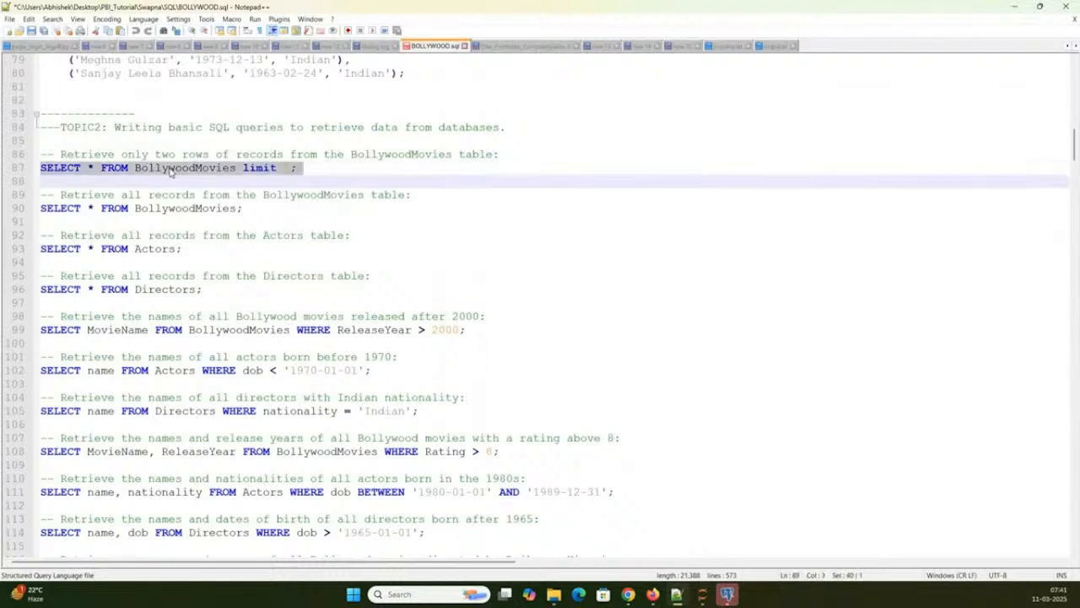
left_click(124, 145)
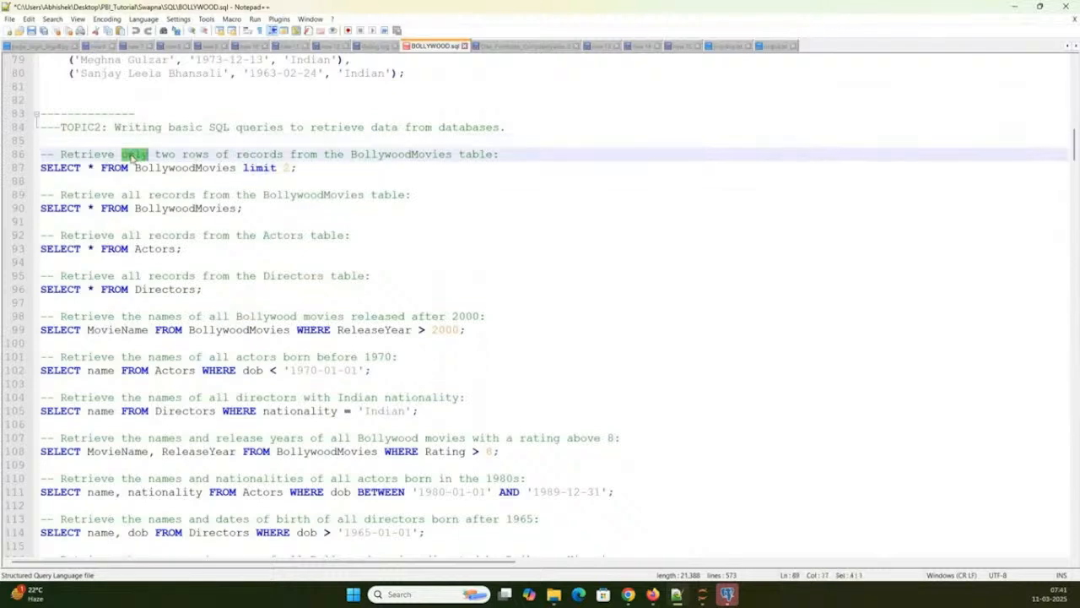
triple_click(131, 154)
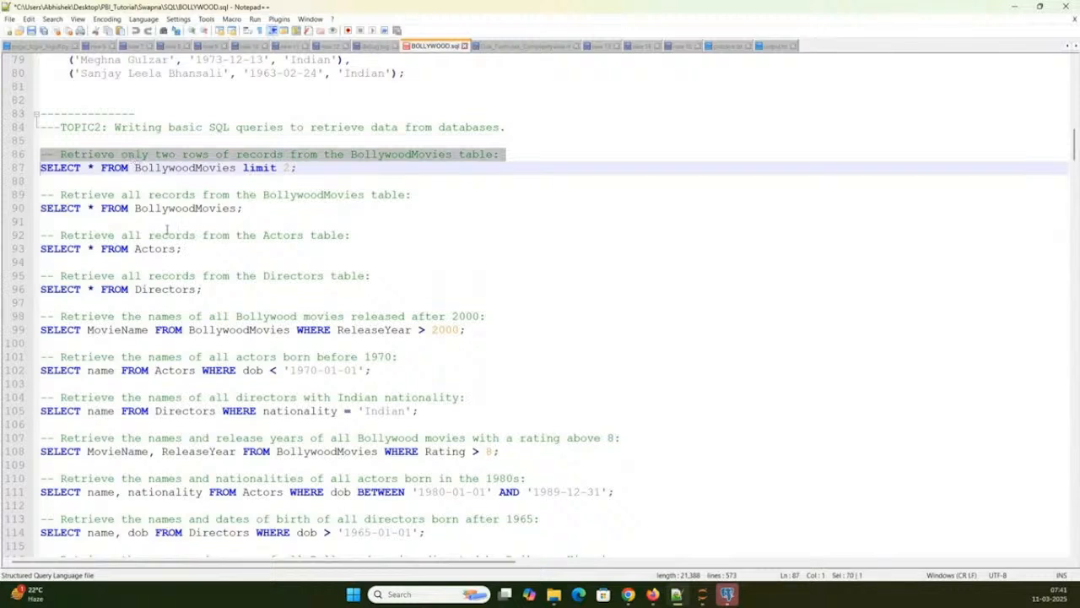
scroll(152, 169, "down", 2)
triple_click(154, 168)
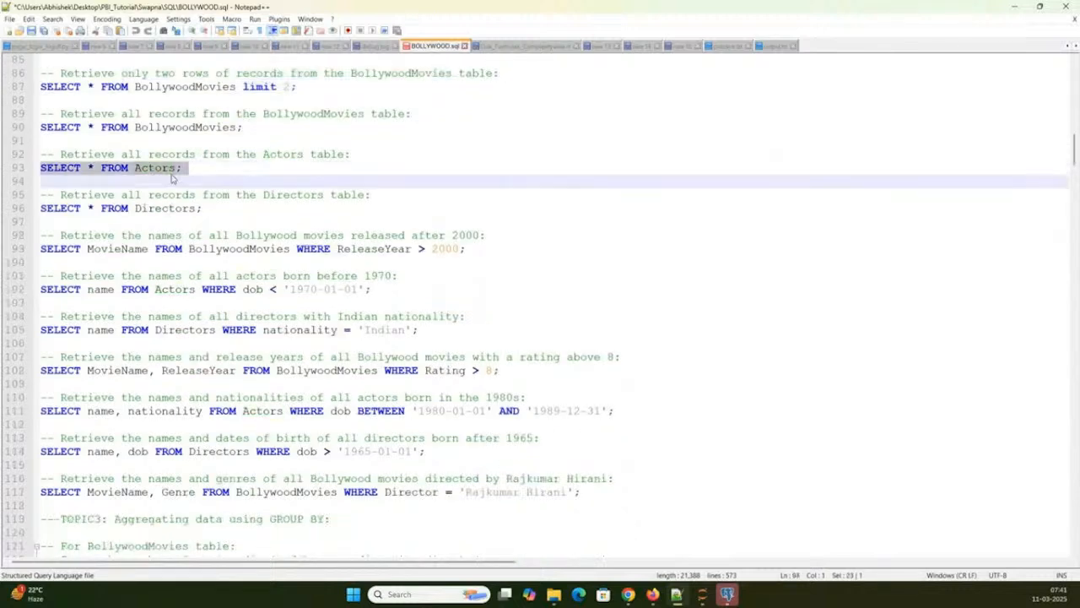
triple_click(277, 154)
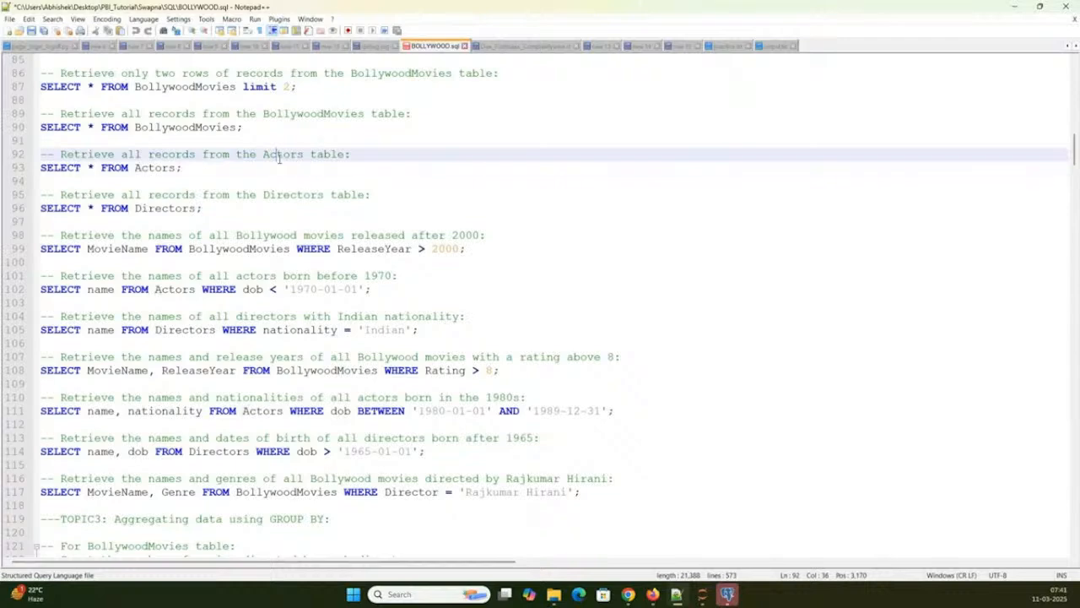
- Examine the Topic 3 GROUP BY queries and highlight the comments explaining the actors' decade-of-birth calculation
scroll(291, 232, "down", 10)
scroll(286, 270, "up", 1)
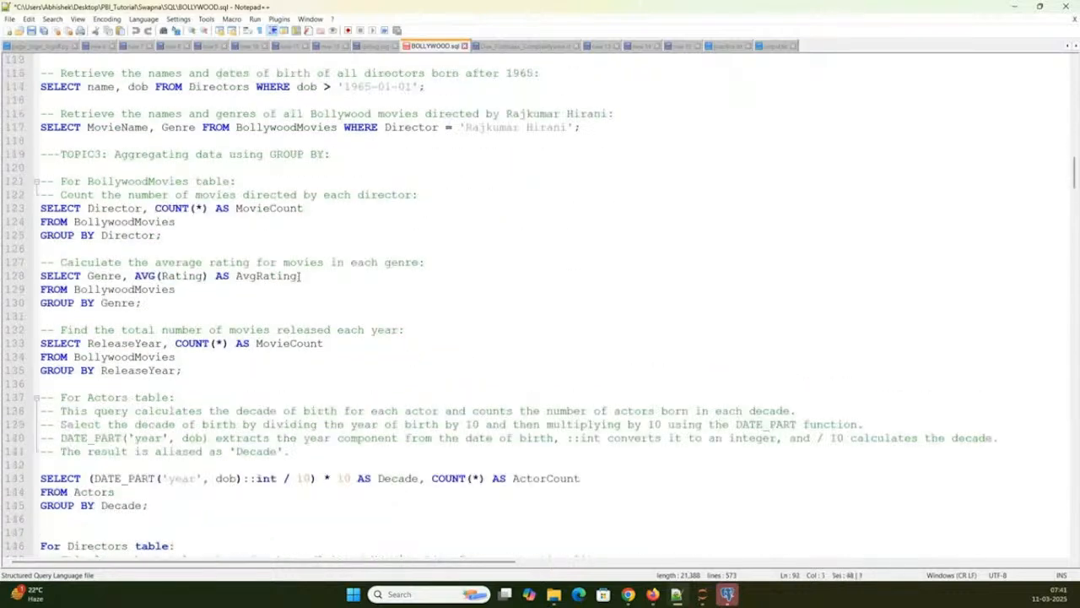
scroll(279, 287, "down", 6)
left_click_drag(61, 167, 251, 219)
scroll(251, 219, "down", 2)
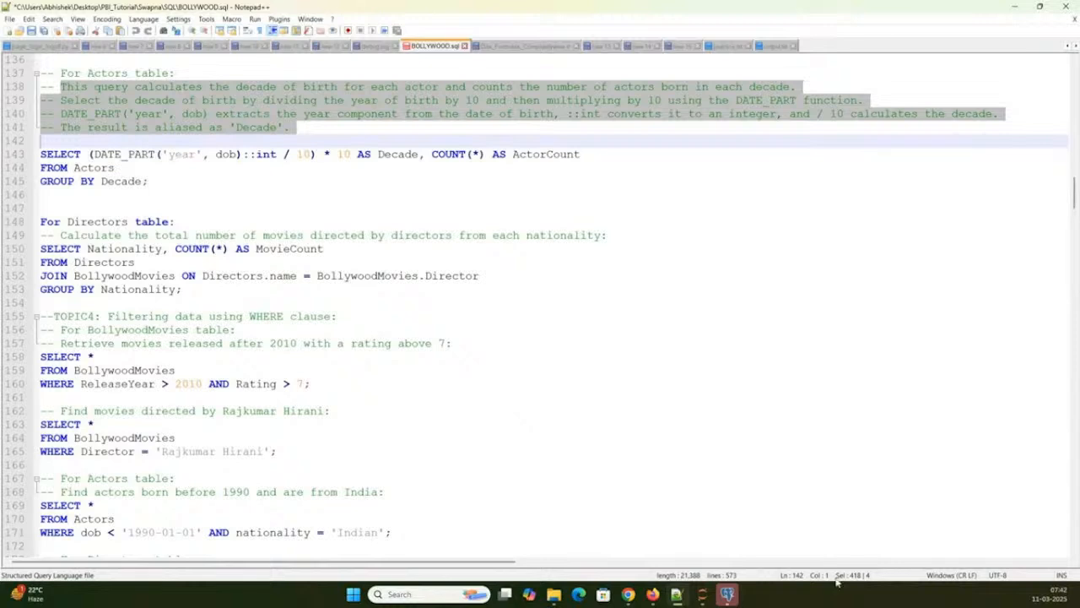
- Switch to pgAdmin 4, connect to the PostgreSQL 16 server with the postgres user's password and dismiss the version notice
left_click(726, 595)
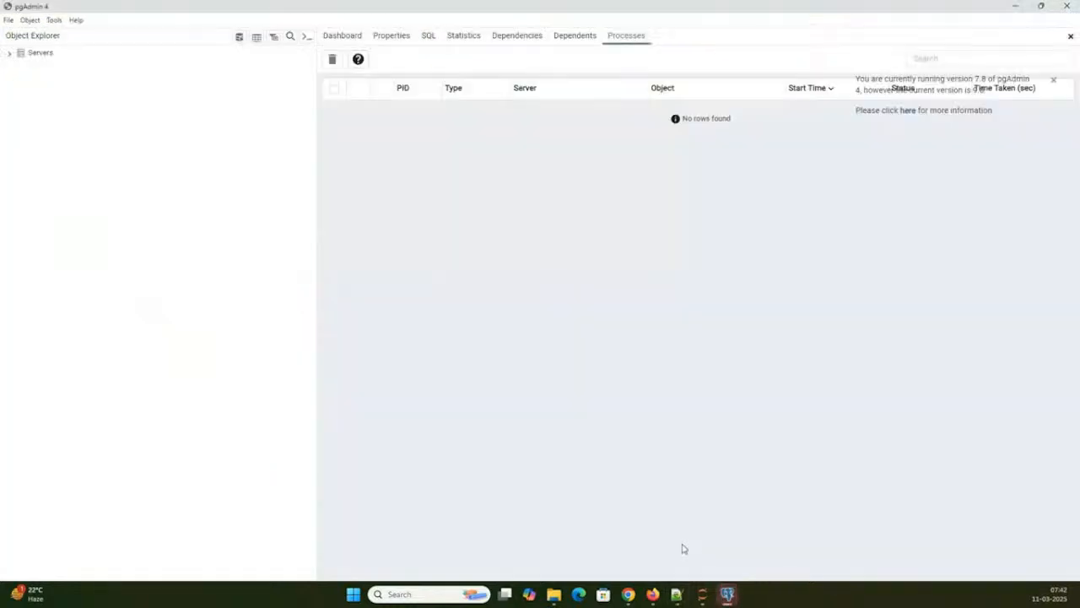
double_click(51, 55)
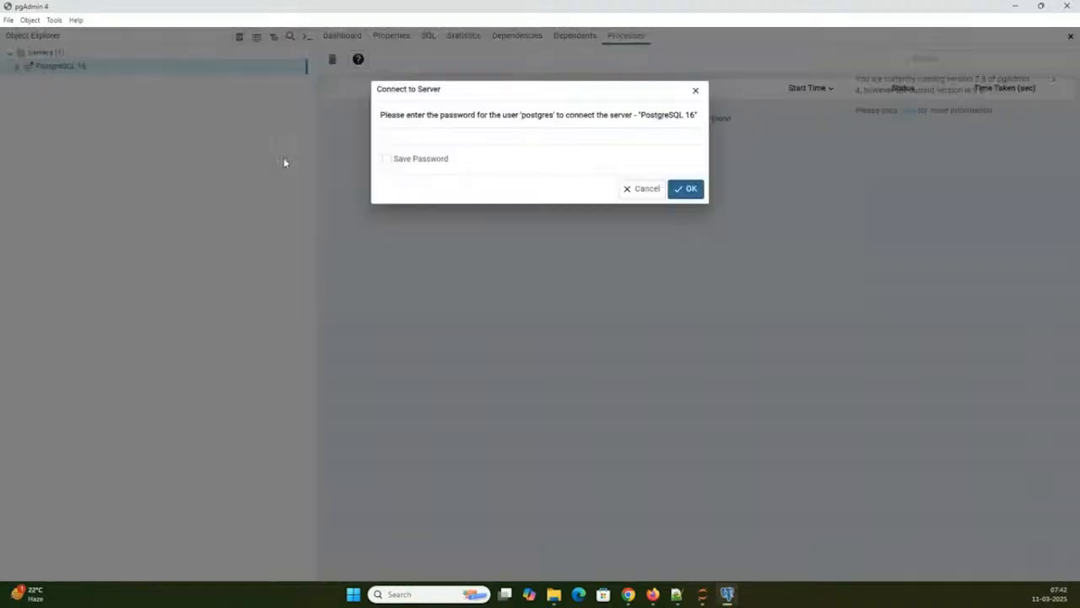
left_click(472, 137)
type("12345")
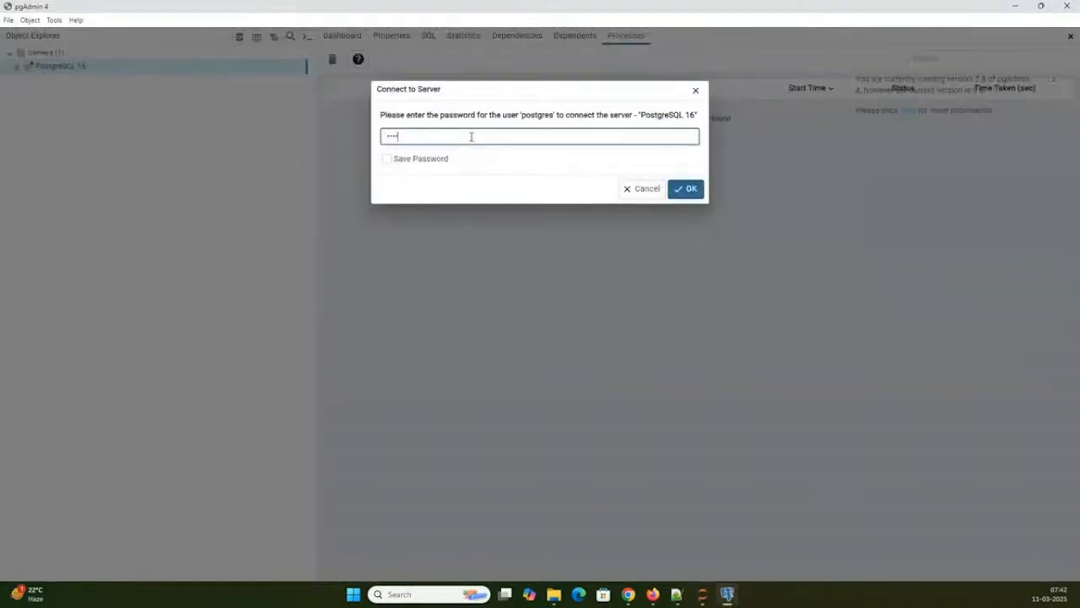
key("Return")
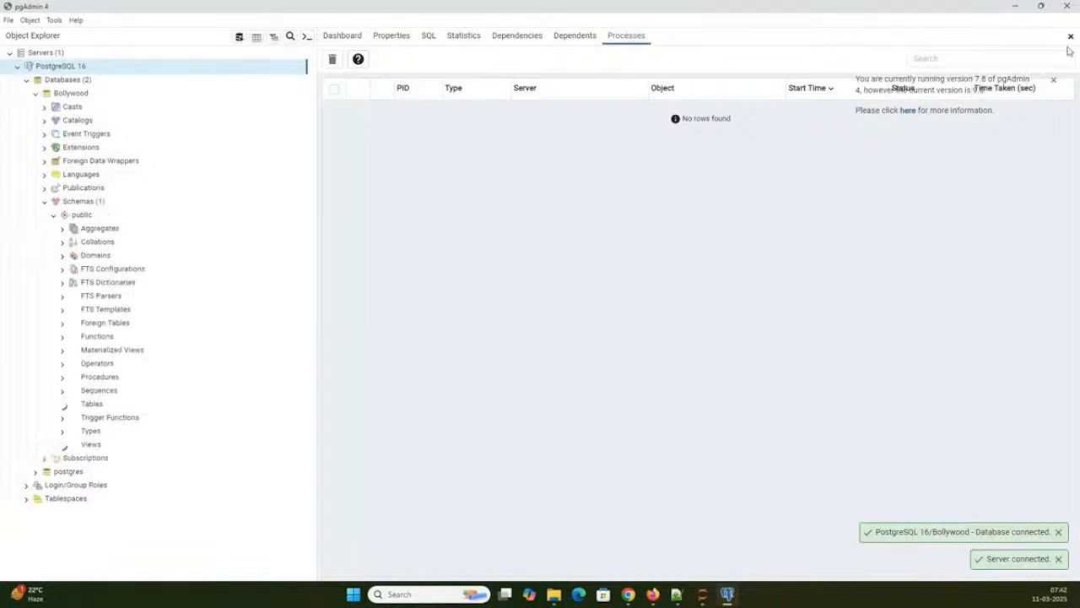
left_click(1054, 81)
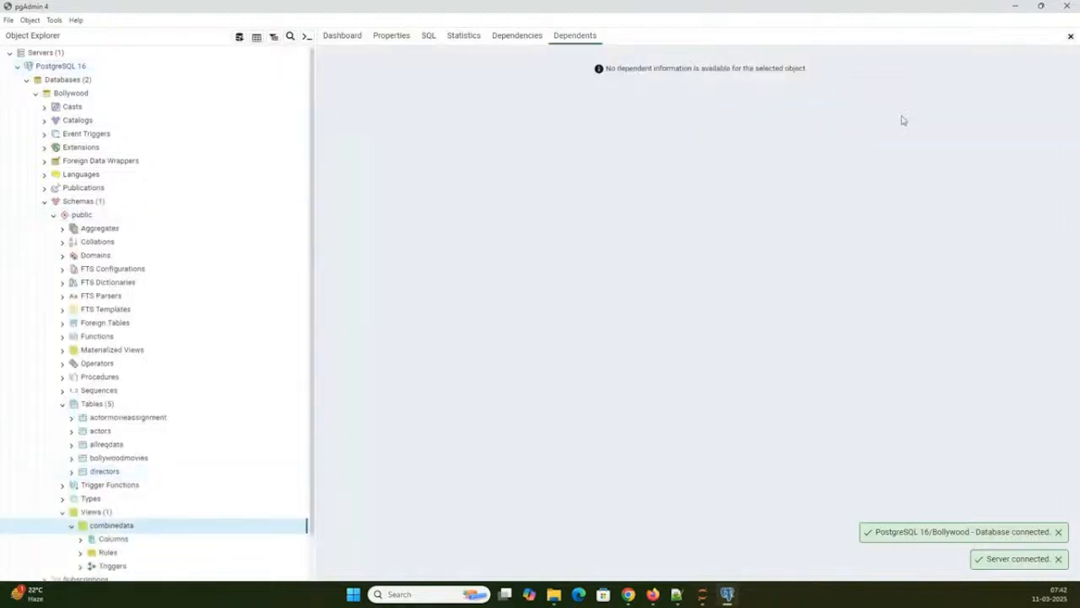
- Open a Query Tool for the directors table of the Bollywood database
scroll(138, 473, "down", 1)
left_click(110, 424)
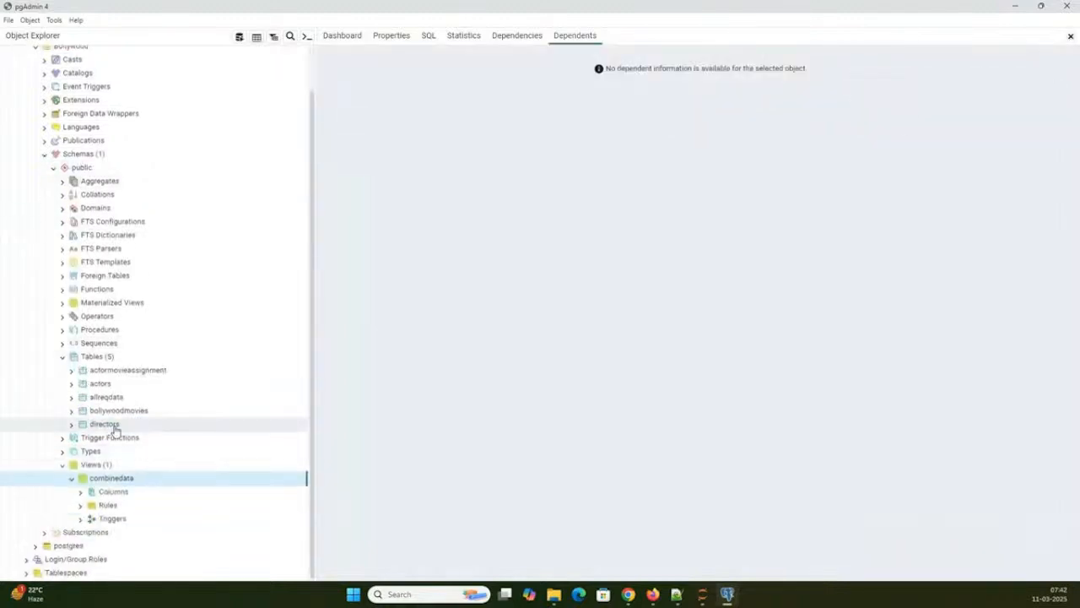
right_click(113, 425)
left_click(134, 391)
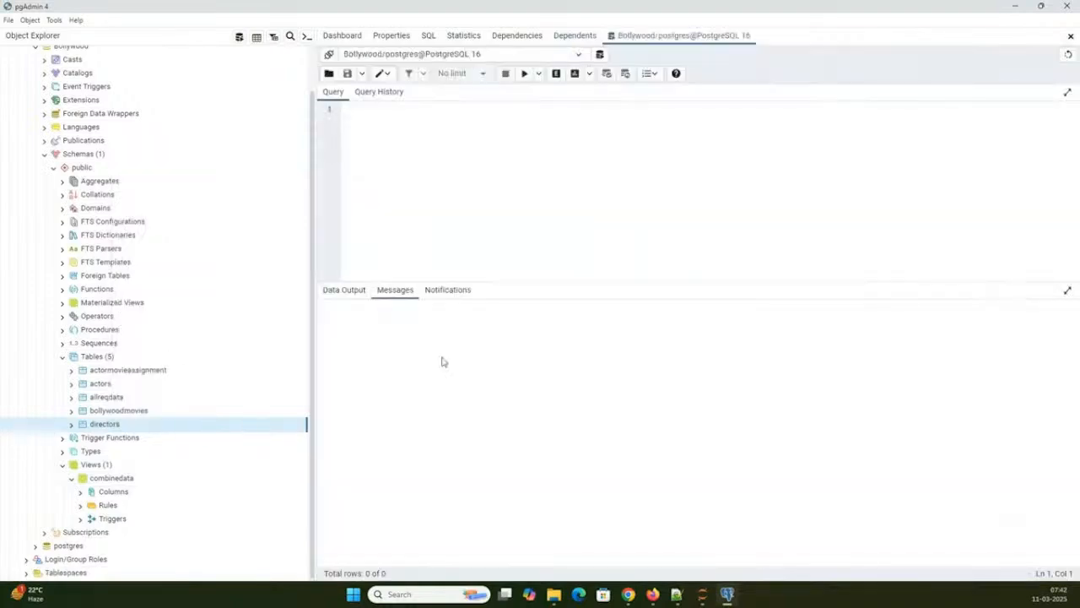
- Write and run the query SELECT * FROM DIRECTORS; on the Bollywood database
type("SELECT * FRO")
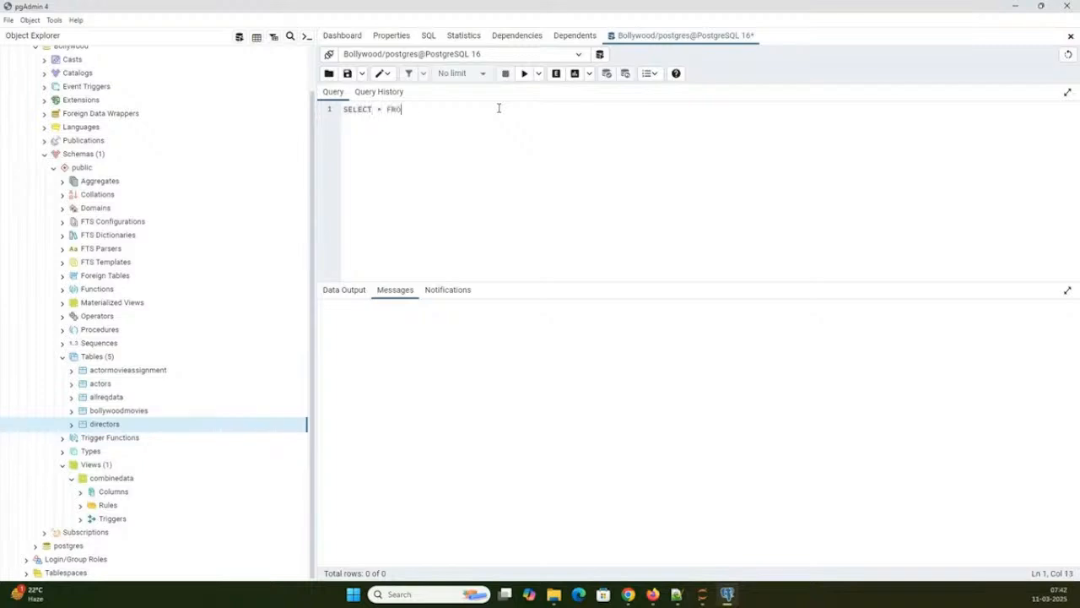
type("M DIRECTORS;")
left_click(523, 73)
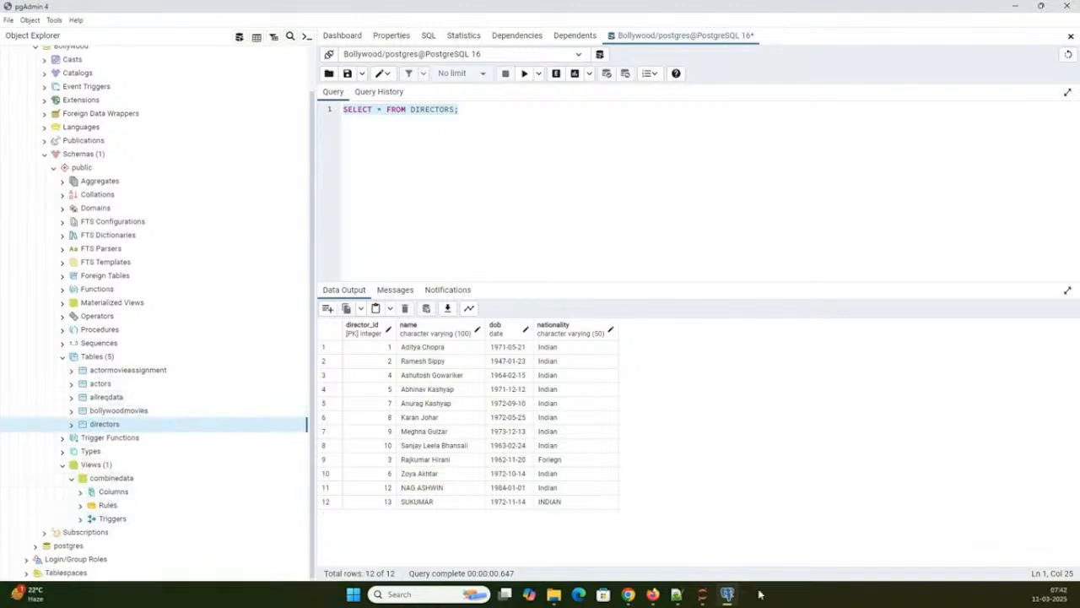
- Switch to Notepad++ and examine the WHERE, join, subquery and CTE queries of Topics 4 to 7 in BOLLYWOOD.sql, then return to pgAdmin 4
left_click(676, 594)
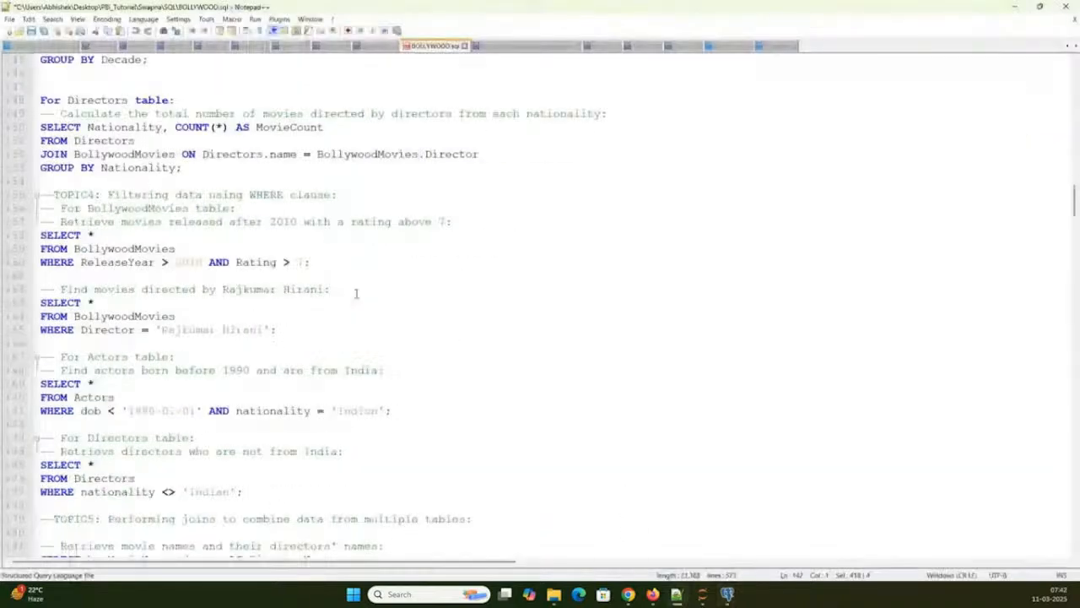
scroll(355, 292, "down", 20)
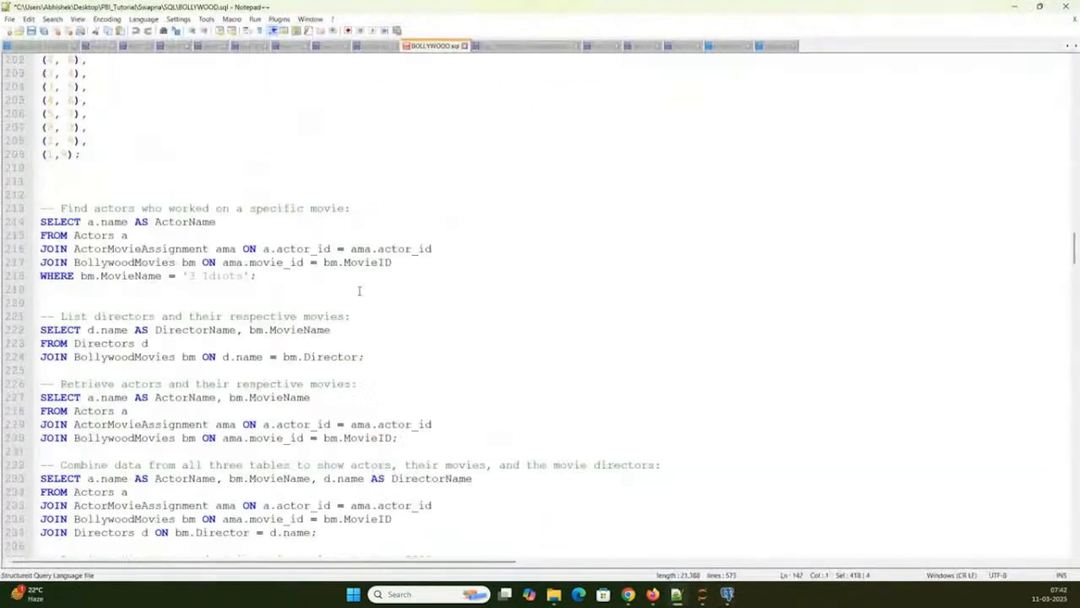
scroll(358, 290, "down", 12)
scroll(358, 290, "down", 10)
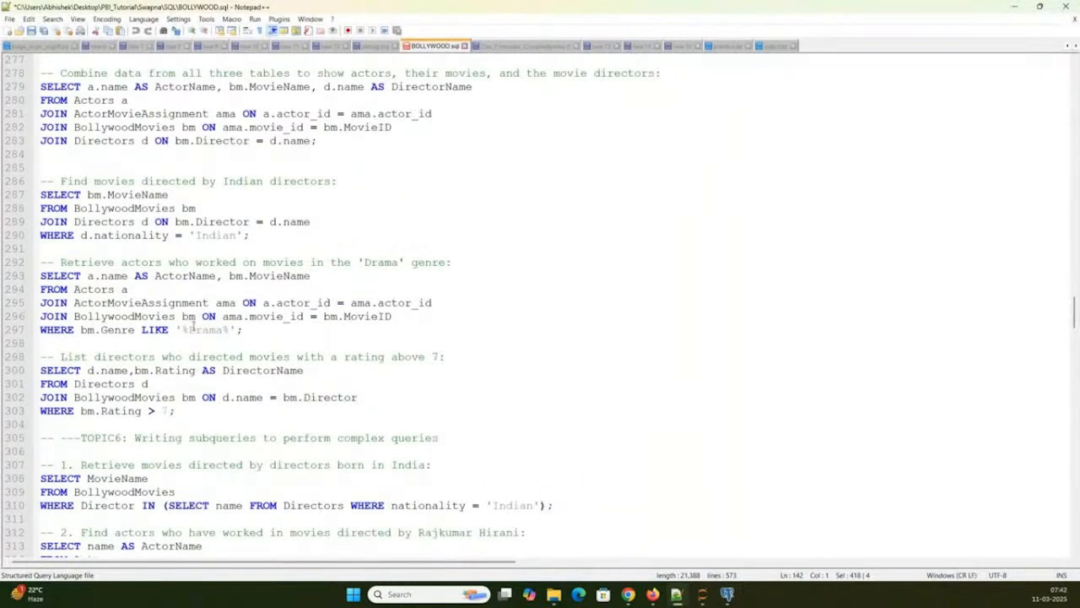
scroll(691, 372, "down", 3)
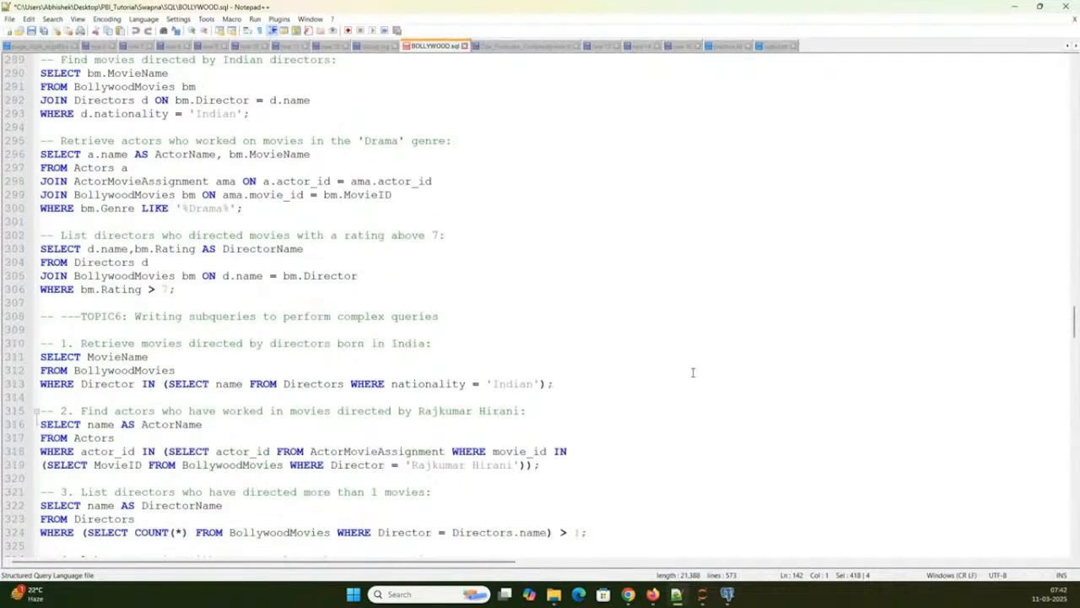
scroll(692, 372, "down", 13)
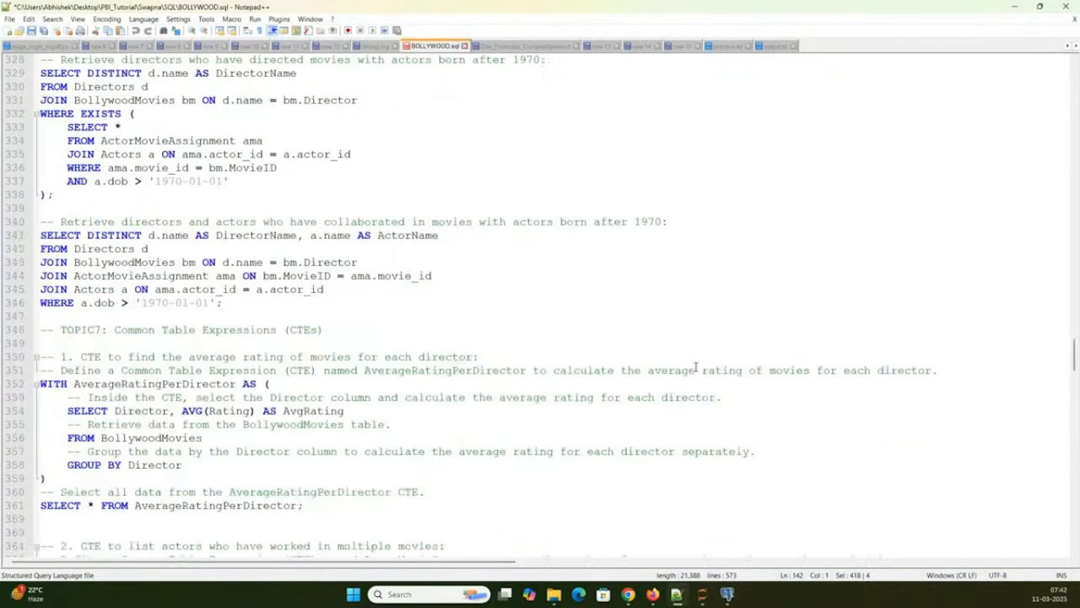
left_click(731, 595)
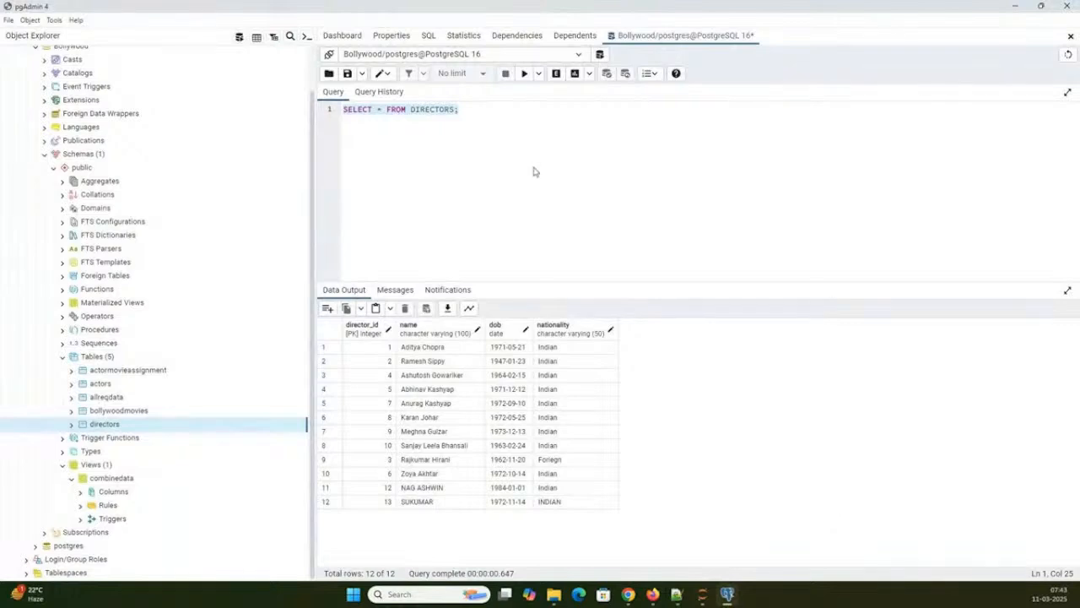
- In File Explorer, open Joins_Image.png from the PBI_Tutorial folder to view the SQL joins diagram, then minimize the image and folder windows
left_click(703, 598)
mouse_move(663, 601)
left_click(555, 593)
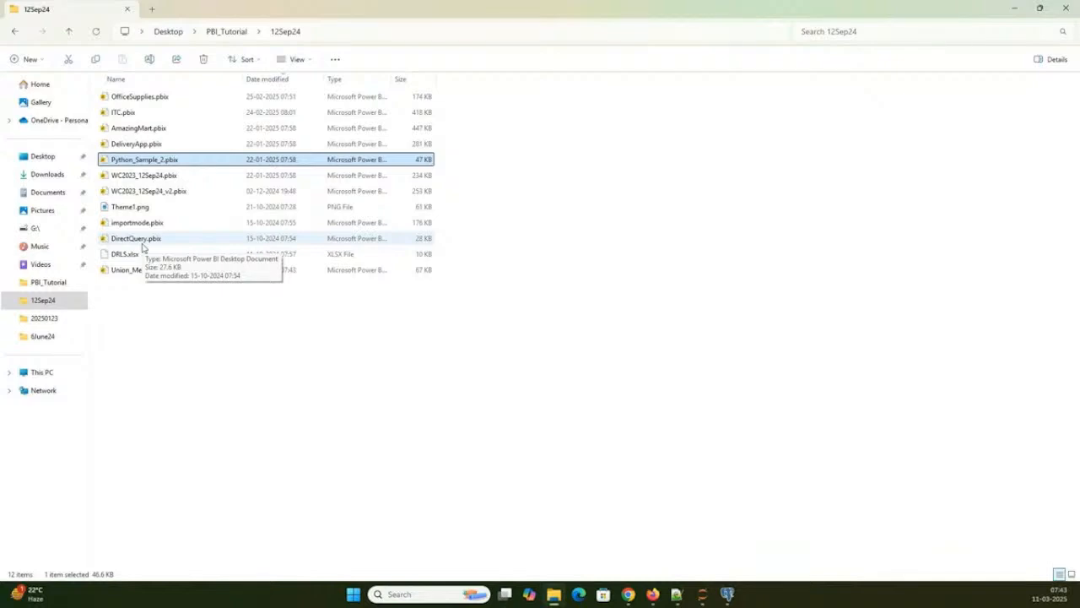
left_click(247, 335)
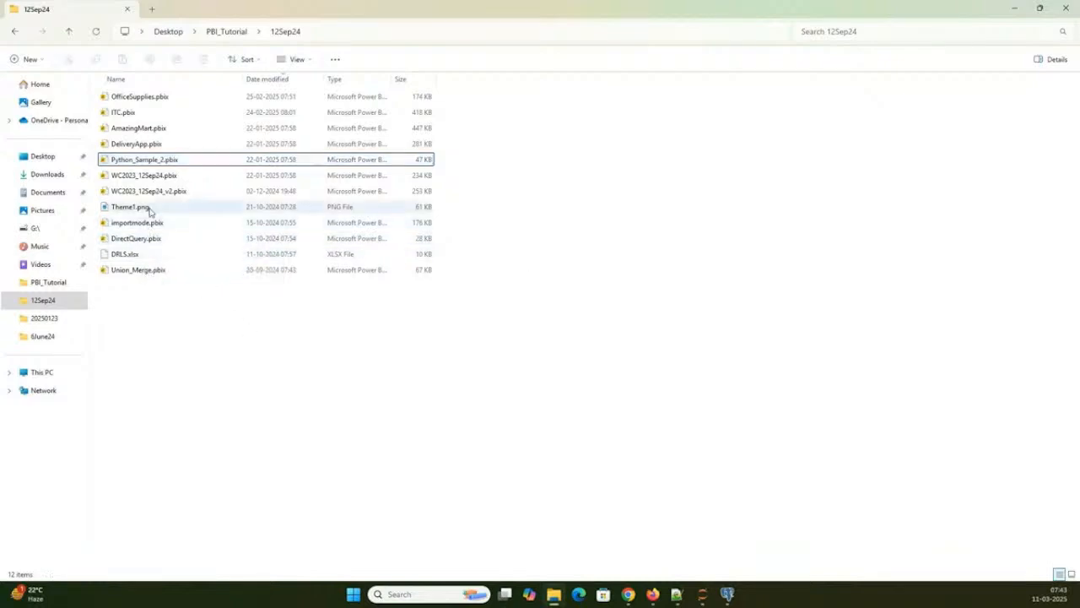
left_click(211, 31)
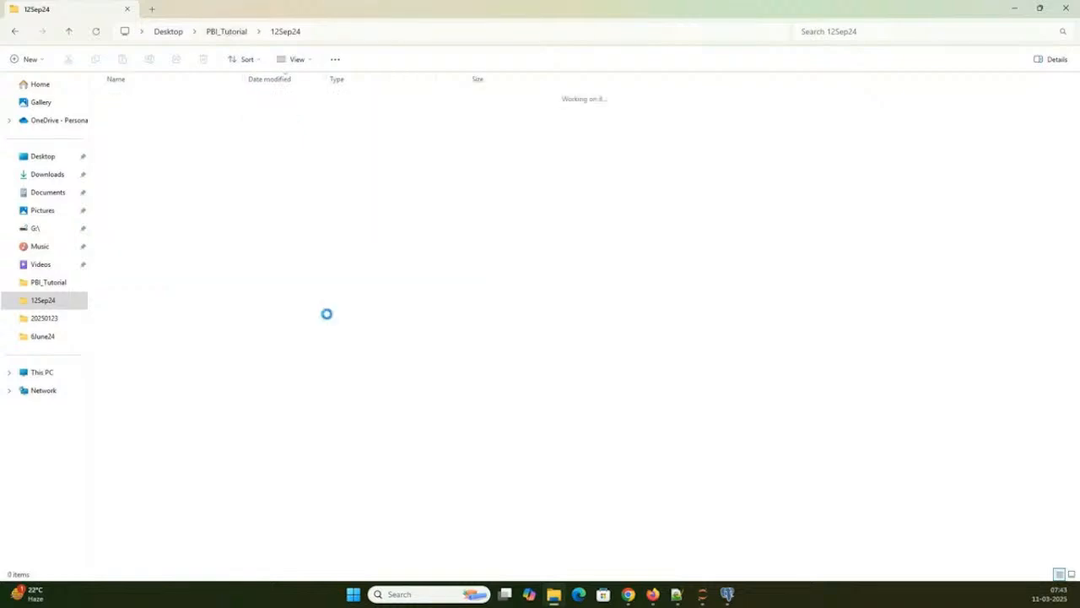
scroll(293, 394, "down", 5)
left_click(127, 307)
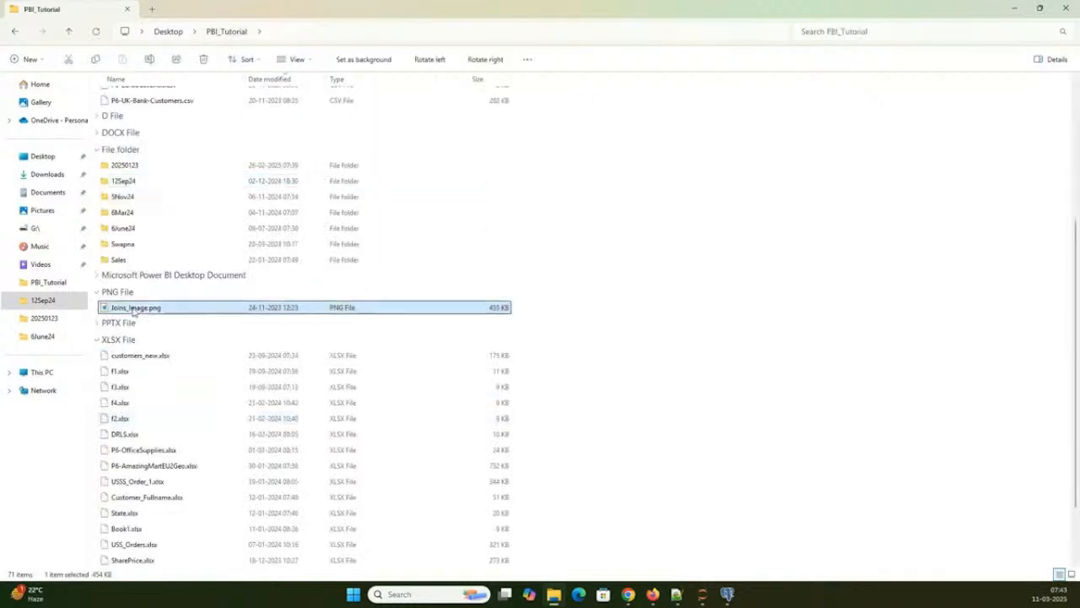
key("Return")
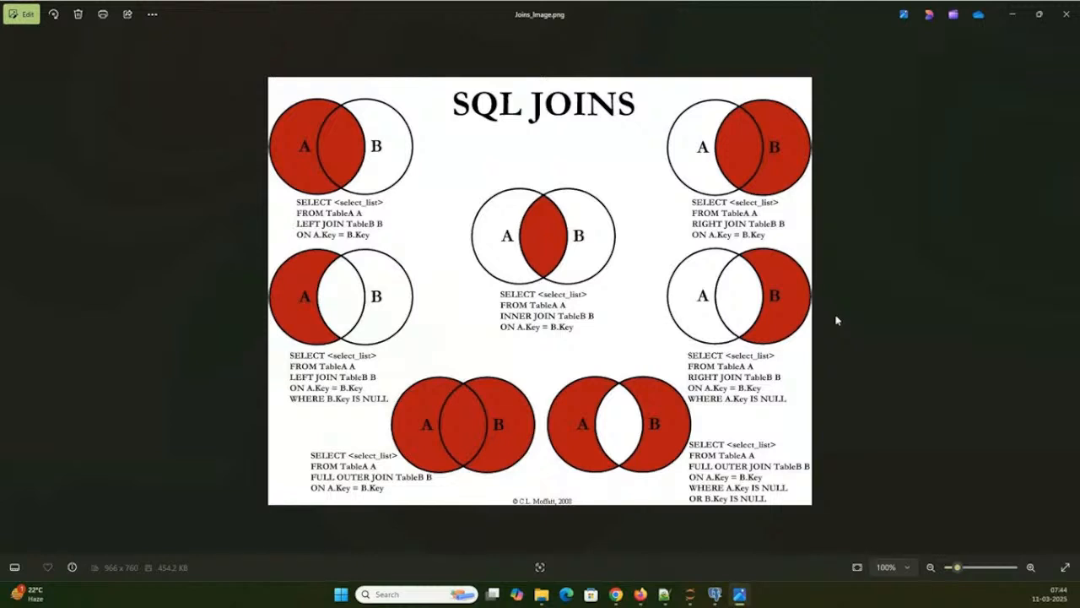
left_click(1011, 15)
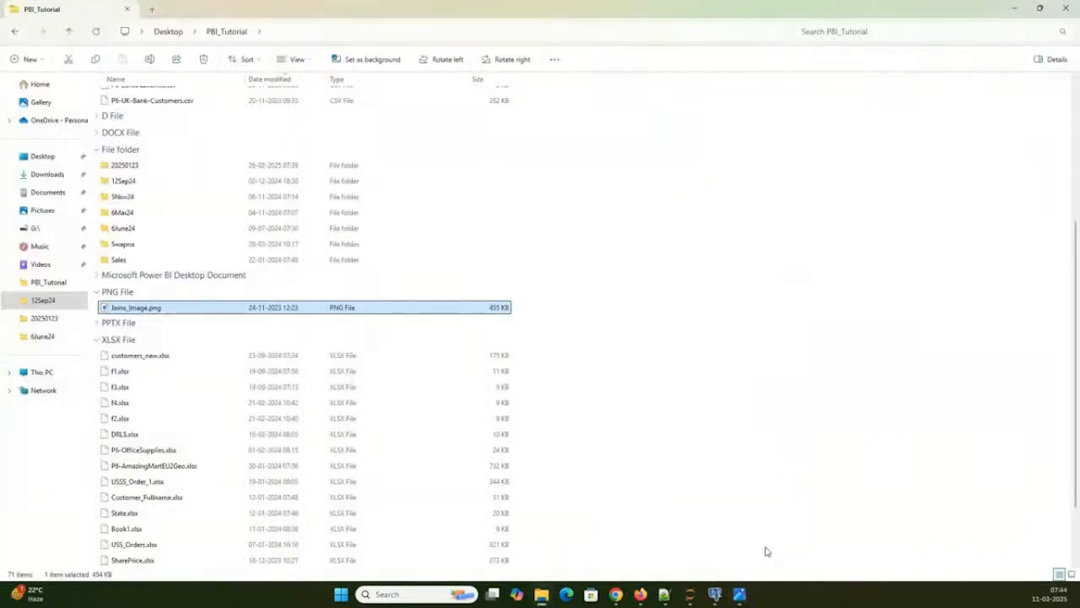
left_click(1012, 12)
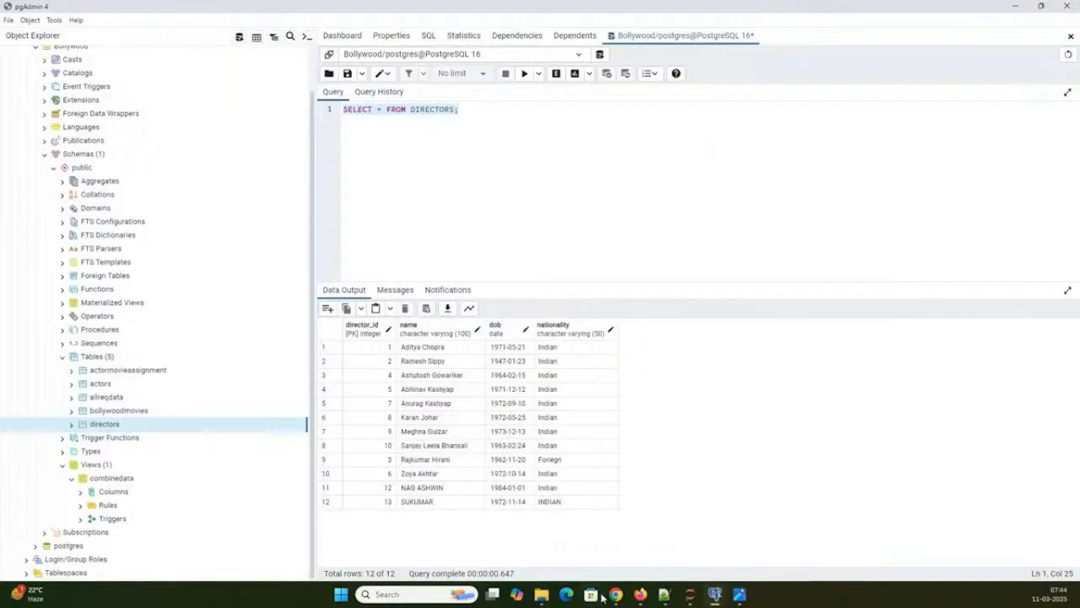
- Switch to Chrome and examine Module 4: Power BI Fundamentals in DATA_ANALYST_COURSE_CONTENT.pdf, highlighting part of its heading and reading through section 4.5
mouse_move(615, 594)
left_click(677, 507)
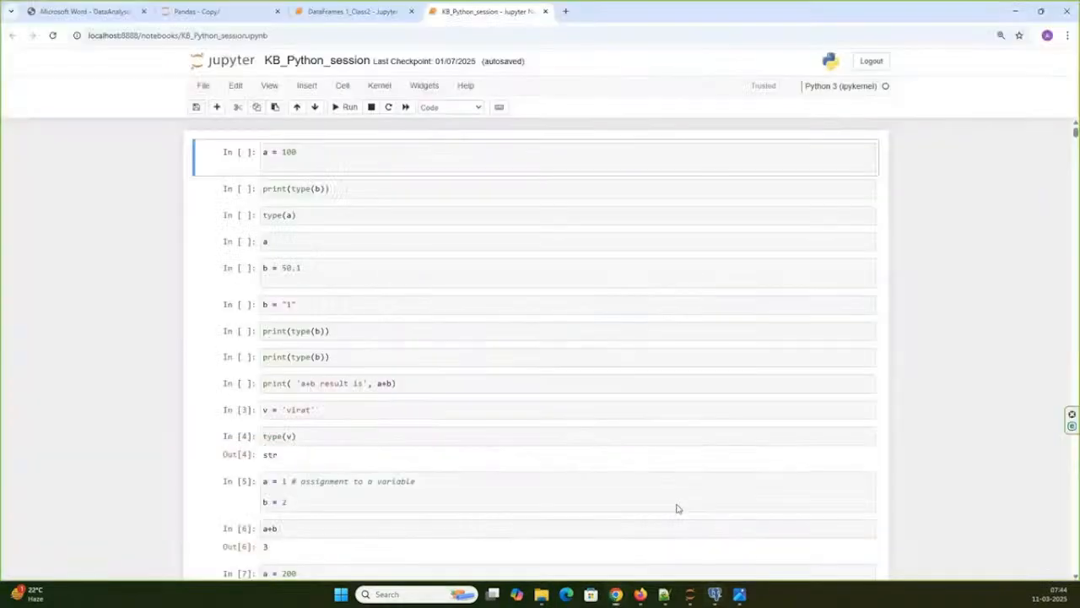
left_click(84, 12)
scroll(638, 283, "down", 9)
scroll(638, 284, "down", 8)
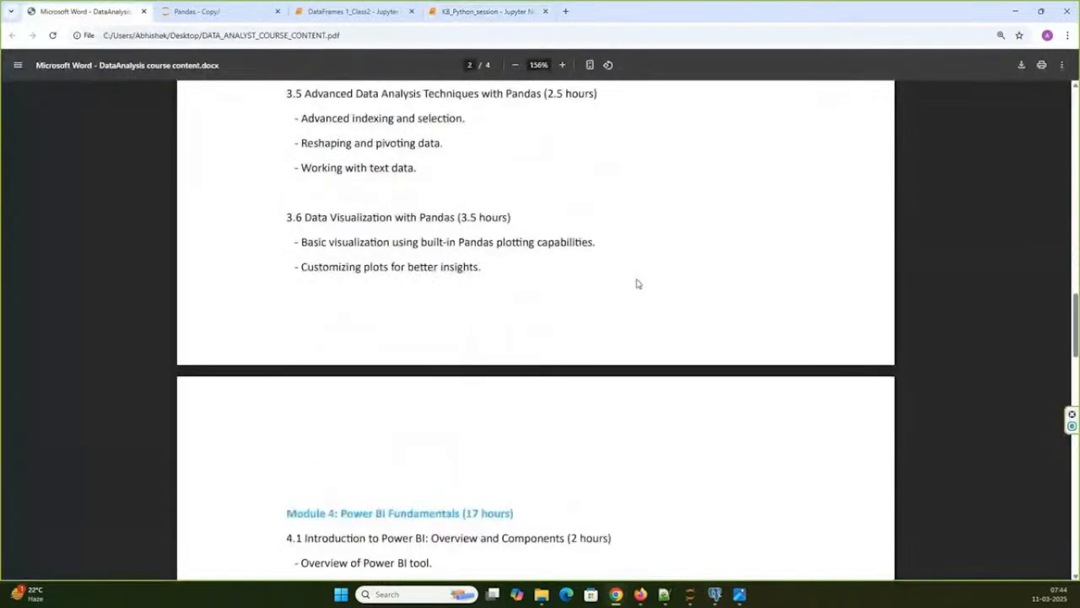
scroll(638, 283, "down", 6)
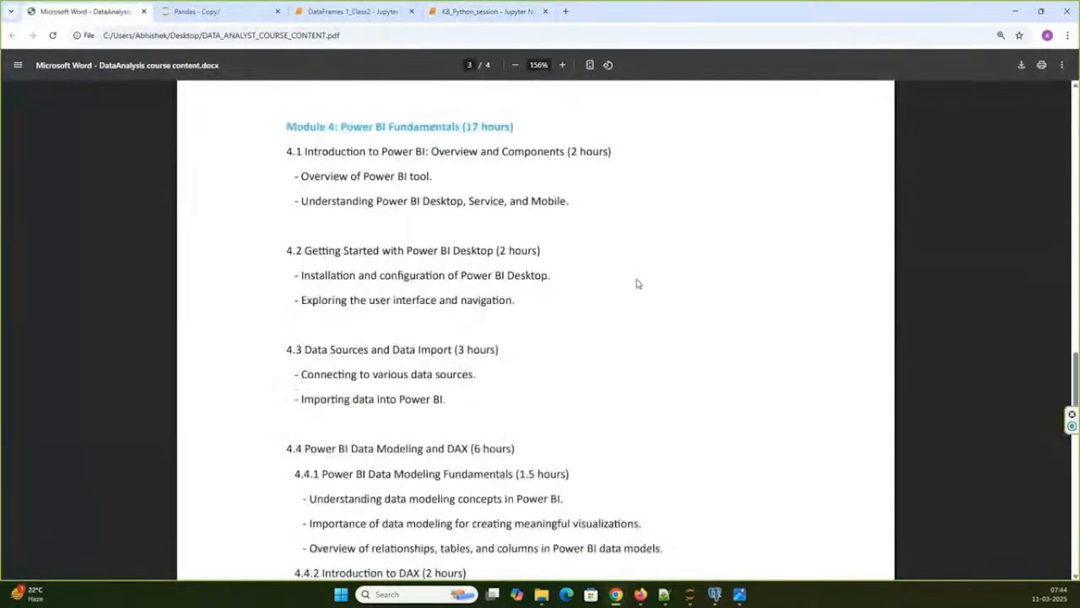
scroll(638, 283, "up", 3)
left_click_drag(392, 288, 586, 289)
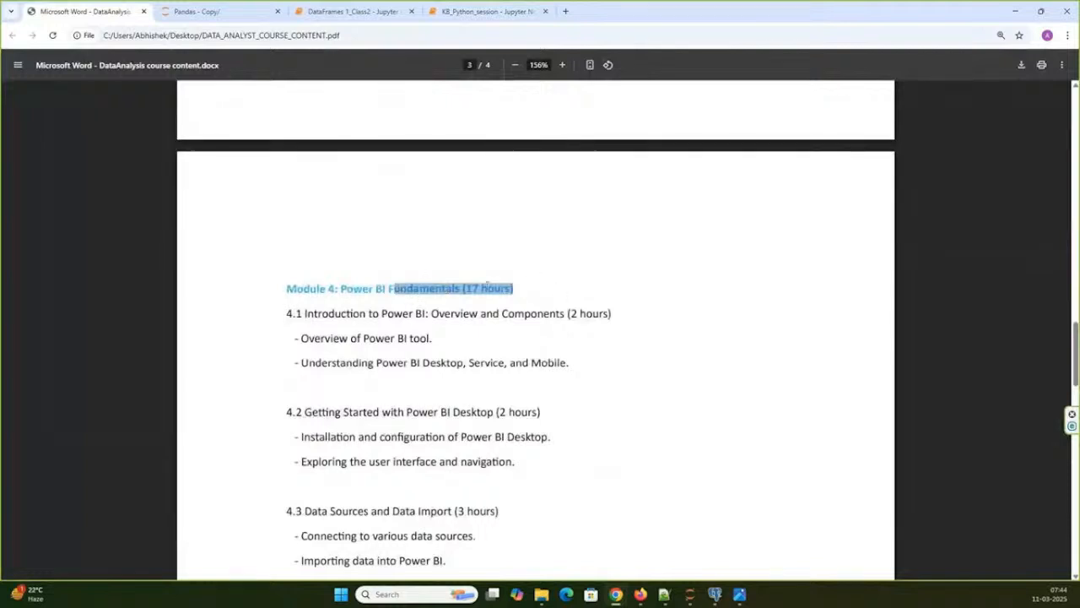
scroll(488, 285, "down", 3)
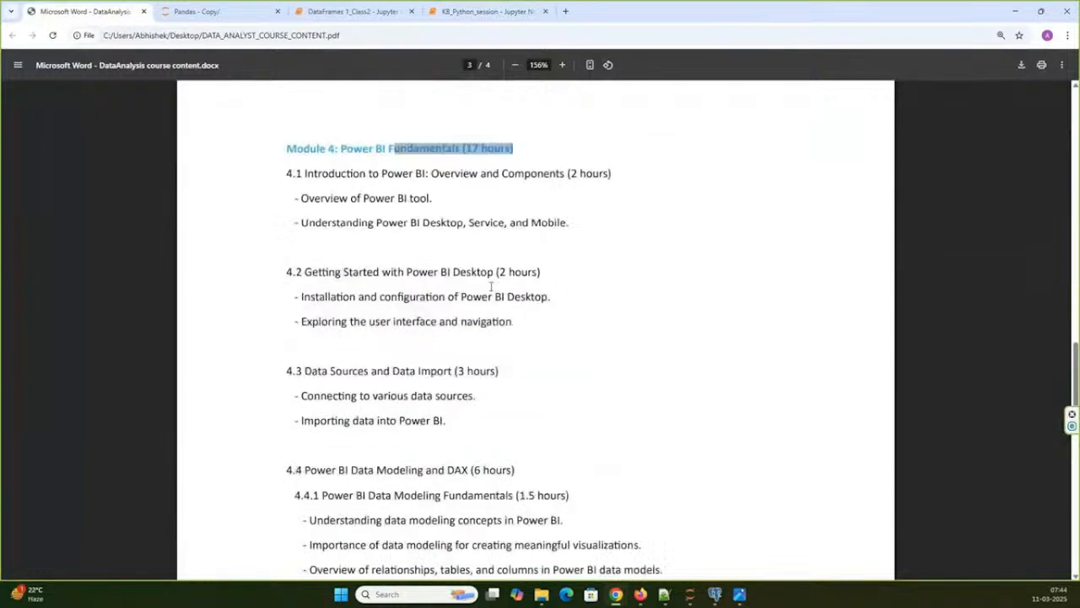
scroll(490, 286, "down", 2)
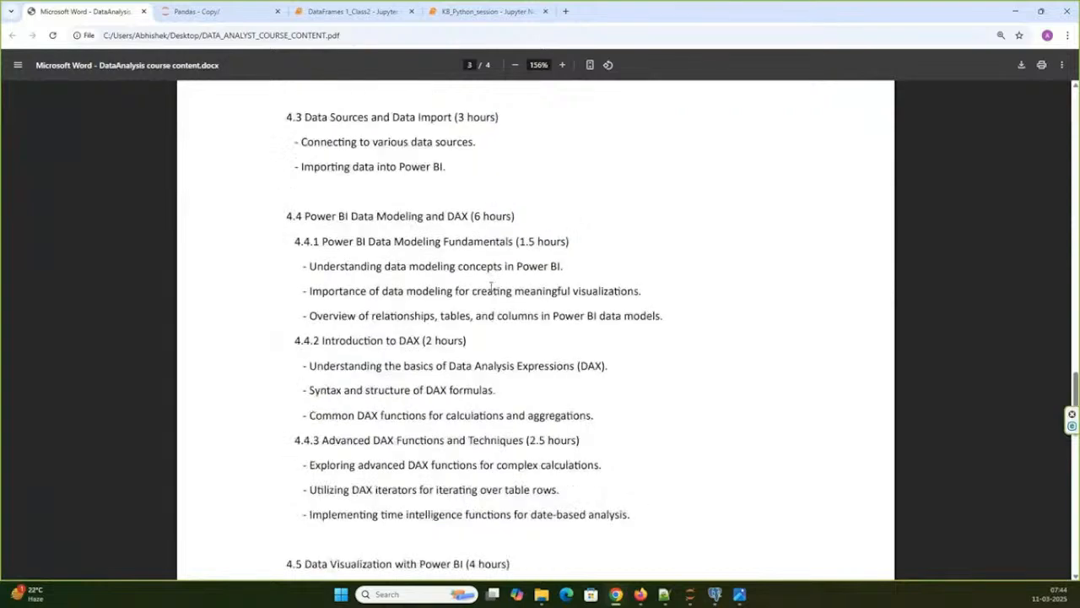
scroll(491, 284, "down", 2)
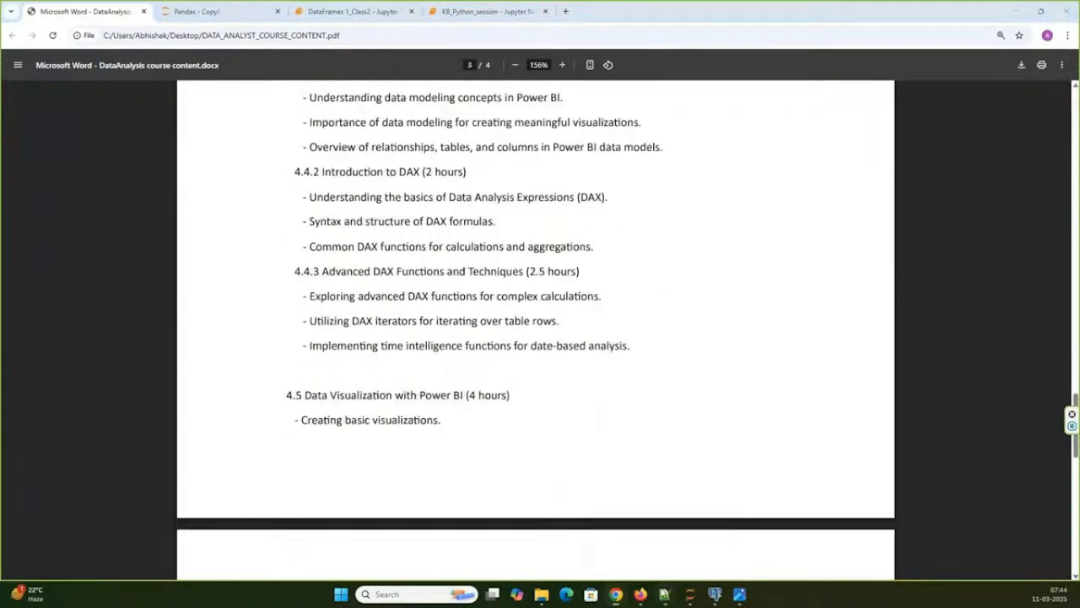
- Switch to Notepad++ to view the low and medium complexity formulas in the Dax_Formulas_Complexitywise file, then return to the course content PDF
left_click(664, 594)
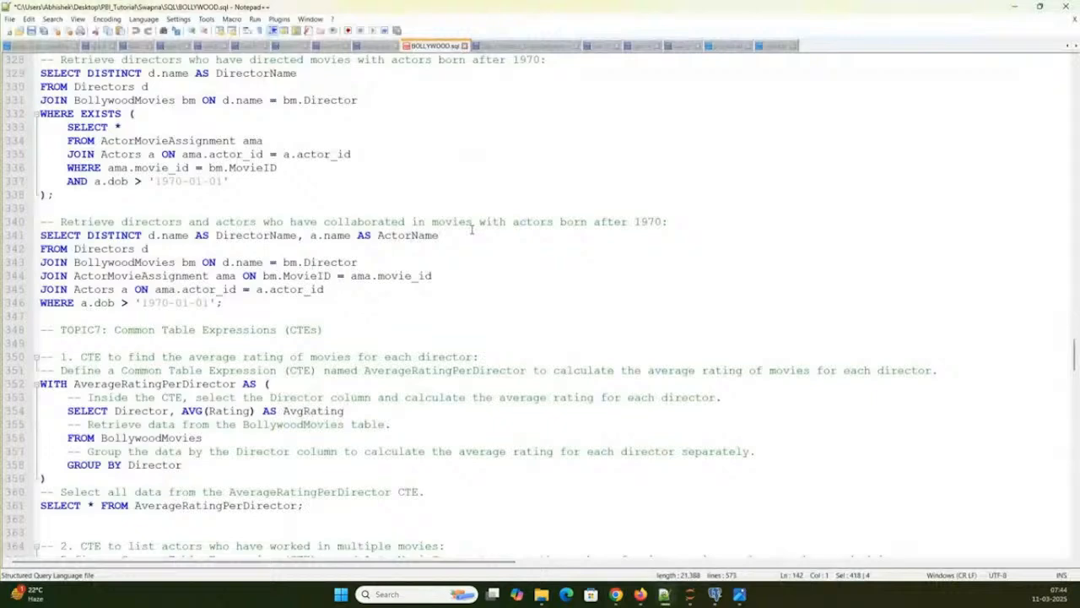
scroll(471, 226, "up", 11)
scroll(471, 223, "up", 3)
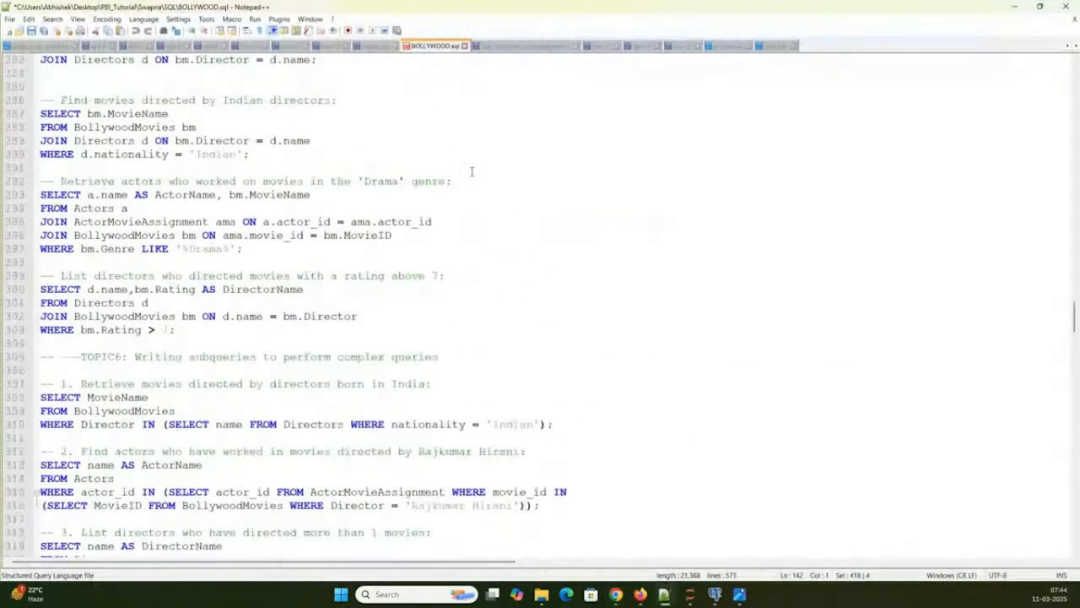
left_click(525, 46)
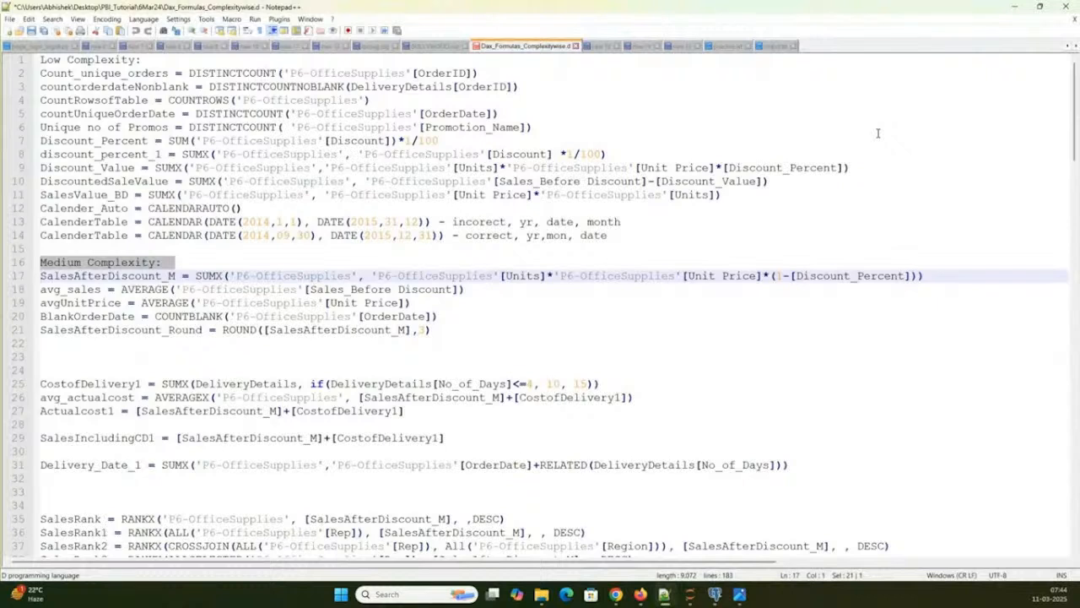
key("alt+Tab")
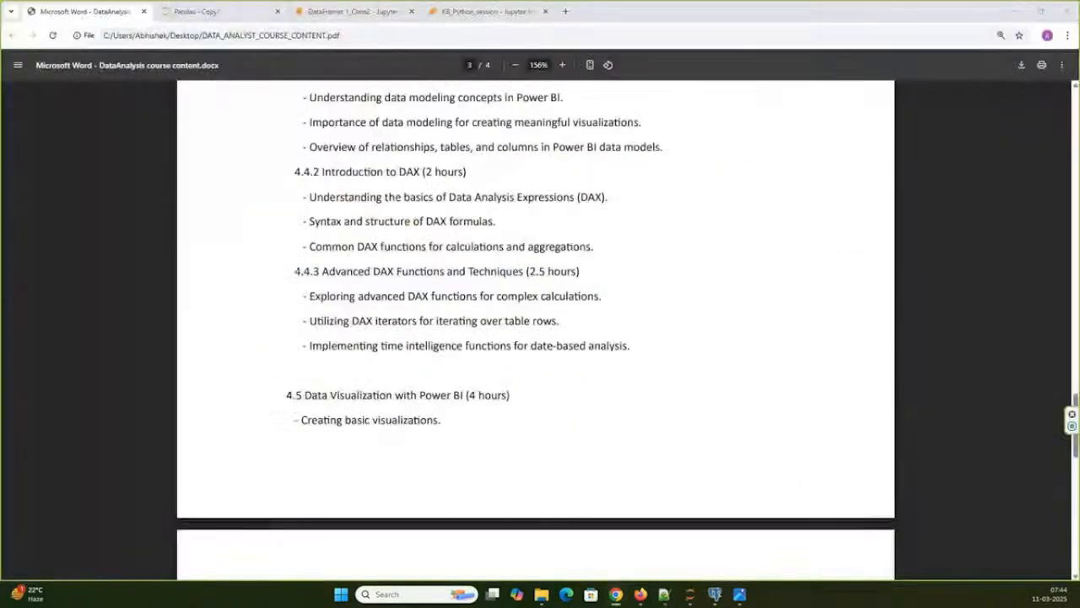